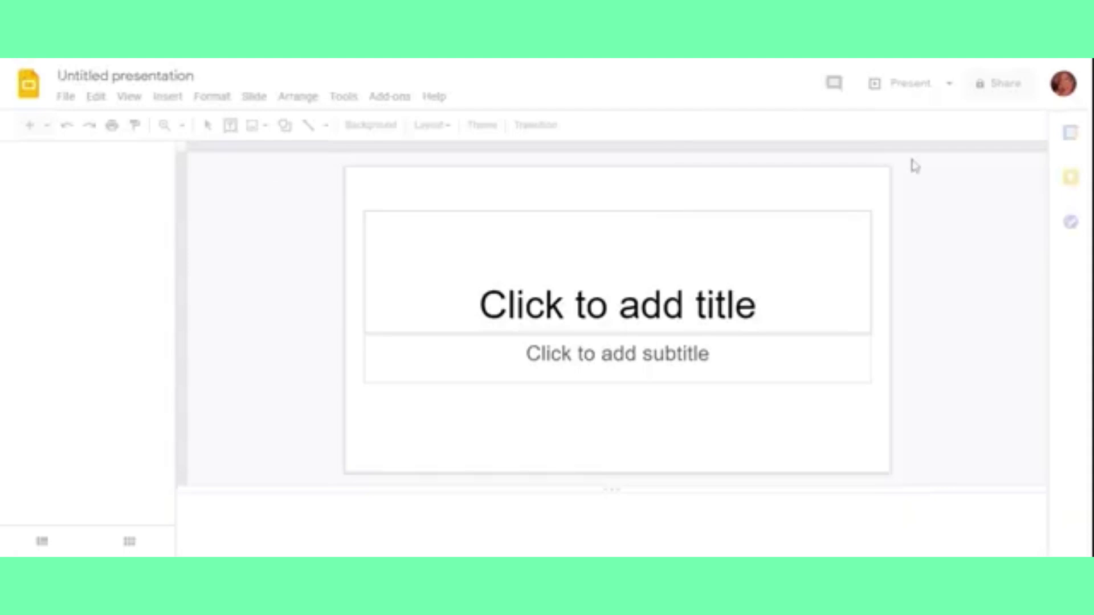
- Close the Themes panel and apply the Blank layout to the slide
left_click(1020, 134)
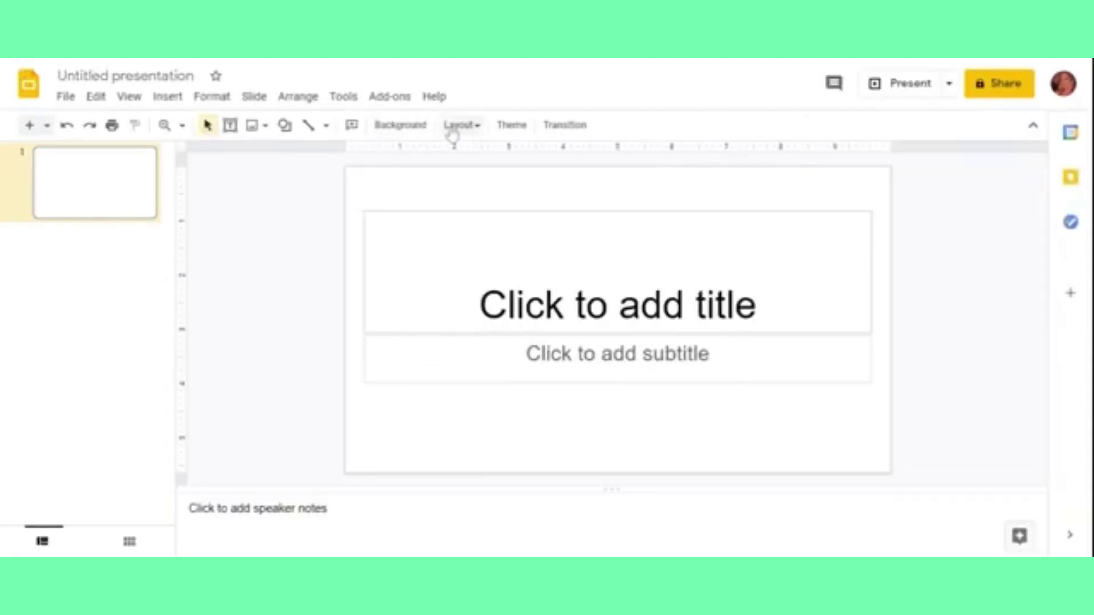
left_click(456, 128)
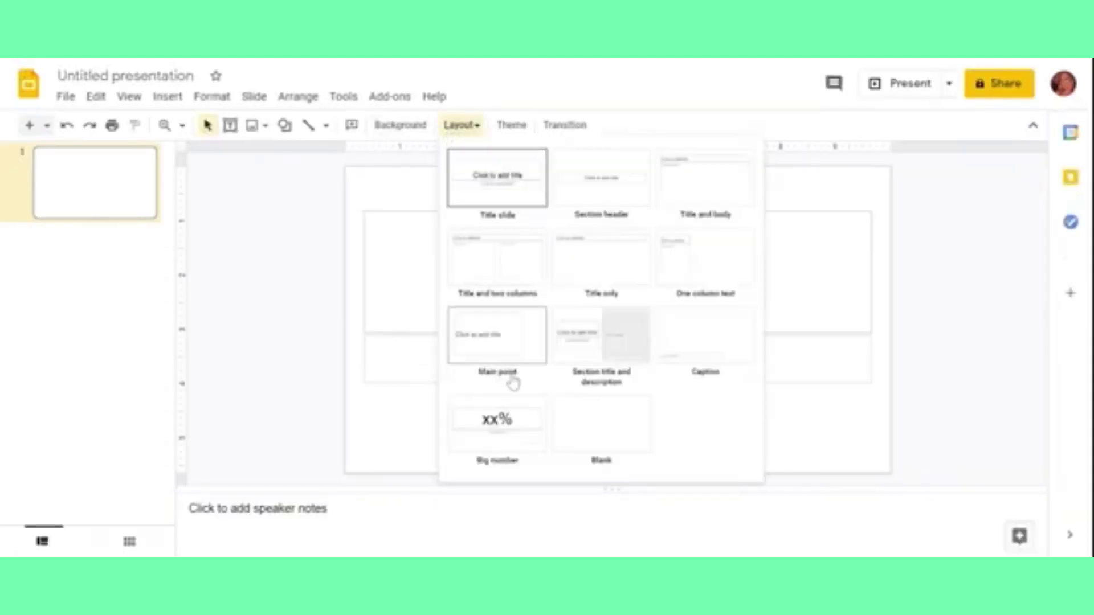
left_click(609, 434)
- Set the slide background colour to light pink
left_click(399, 124)
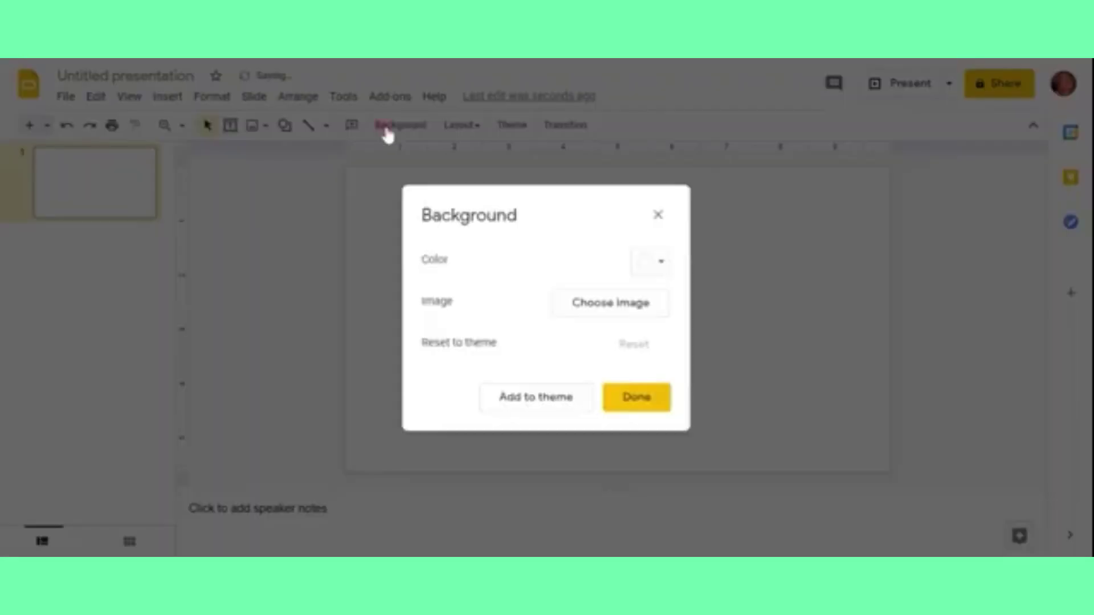
left_click(652, 263)
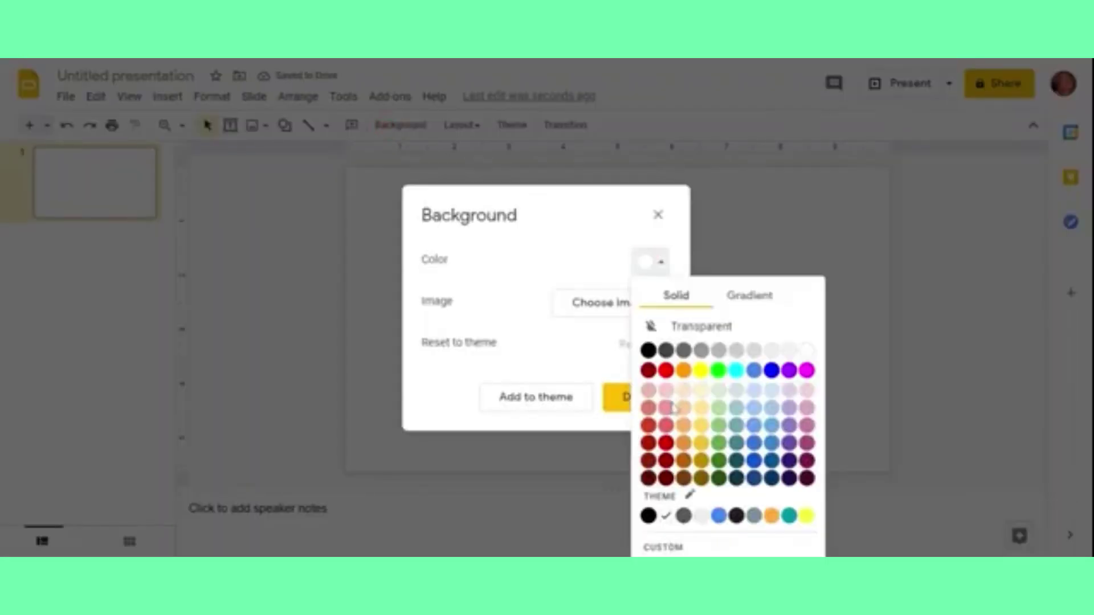
left_click(665, 407)
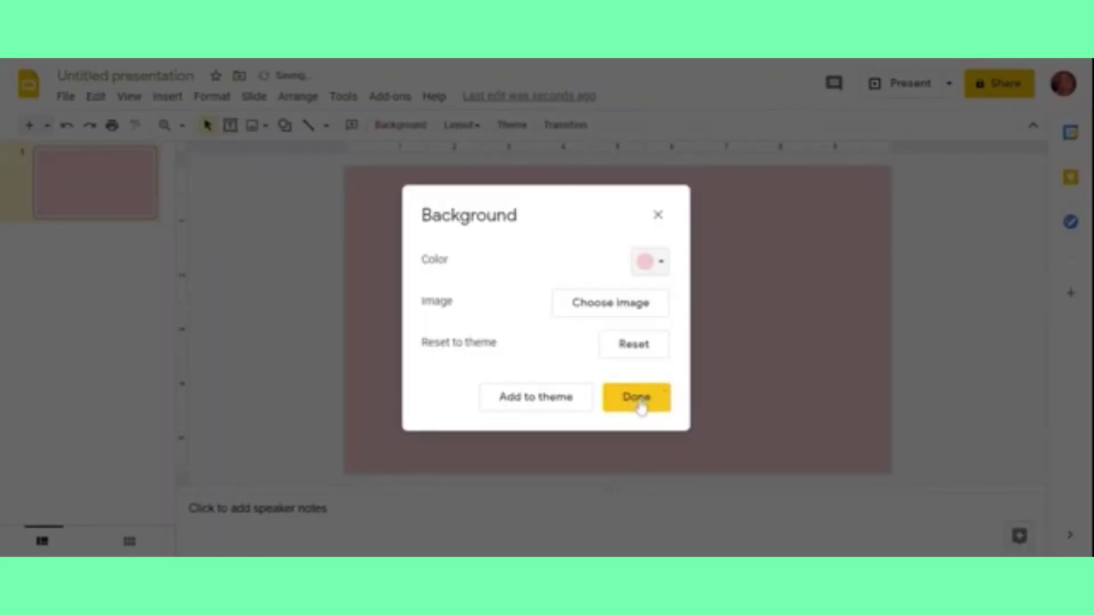
left_click(638, 398)
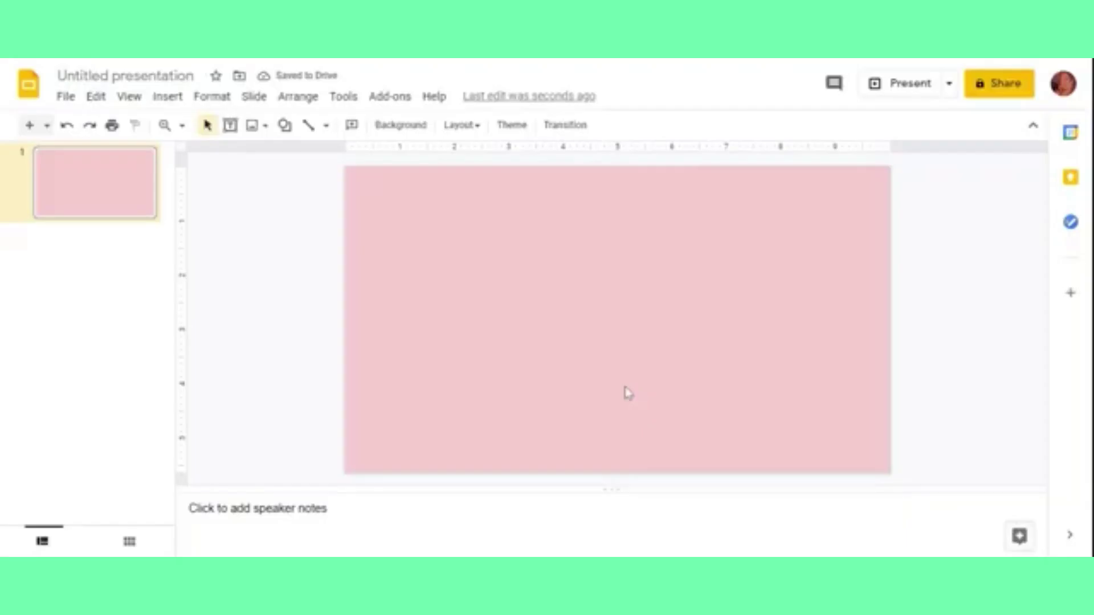
- Draw a large rectangle across most of the slide with a semi-transparent custom fill
left_click(285, 125)
mouse_move(323, 152)
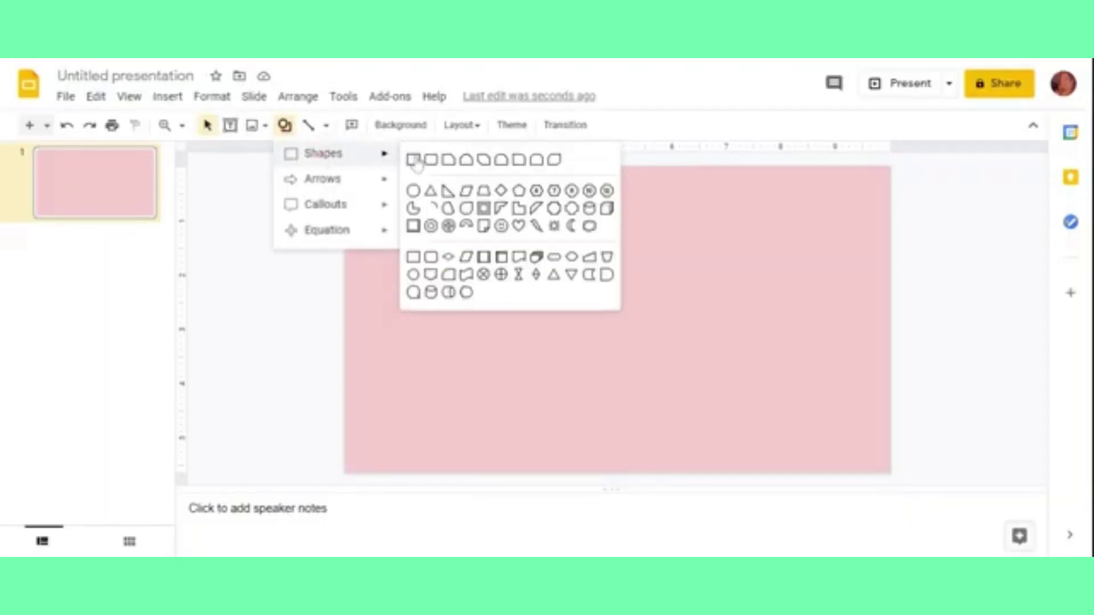
left_click(413, 160)
mouse_move(357, 179)
left_mouse_down()
mouse_move(870, 410)
mouse_move(880, 464)
left_mouse_up()
left_click(352, 125)
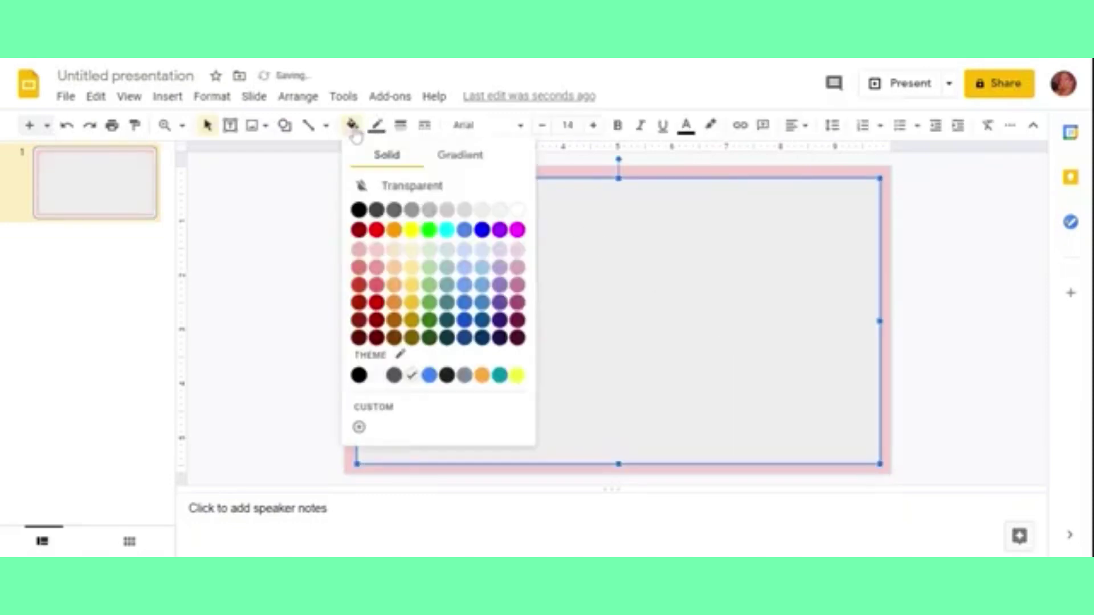
left_click(360, 426)
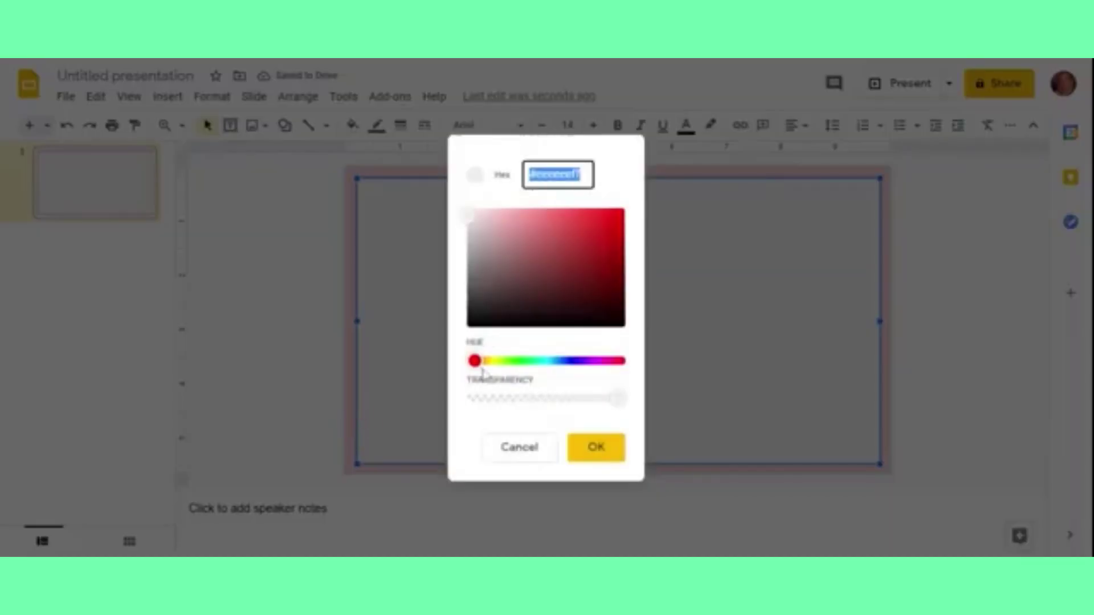
left_click_drag(610, 401, 560, 399)
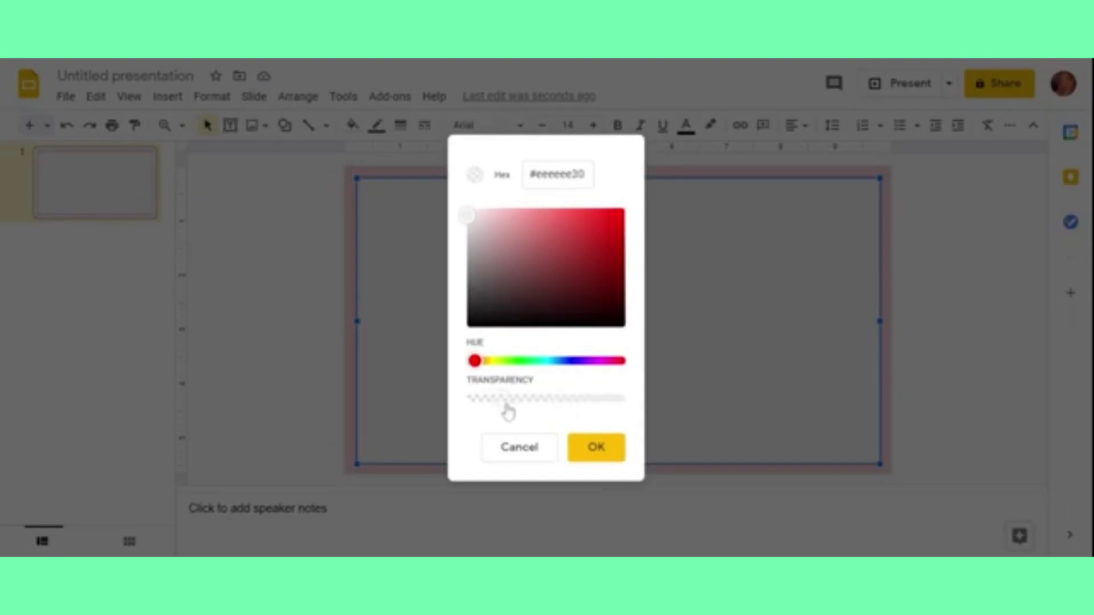
left_click(593, 446)
left_click(341, 329)
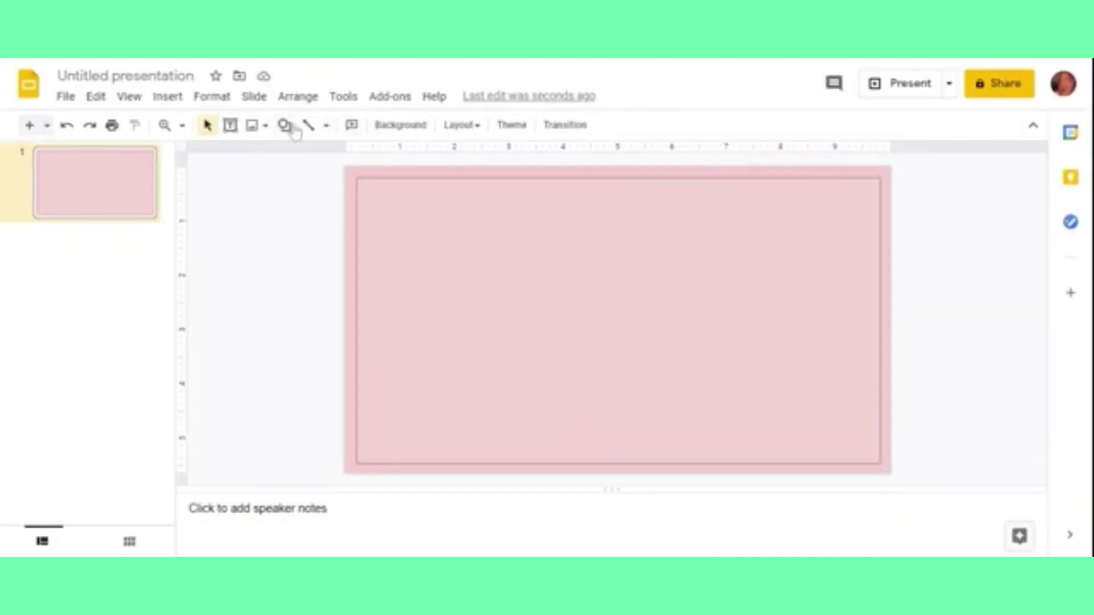
- Give the large rectangle a 4px dotted border
left_click(433, 225)
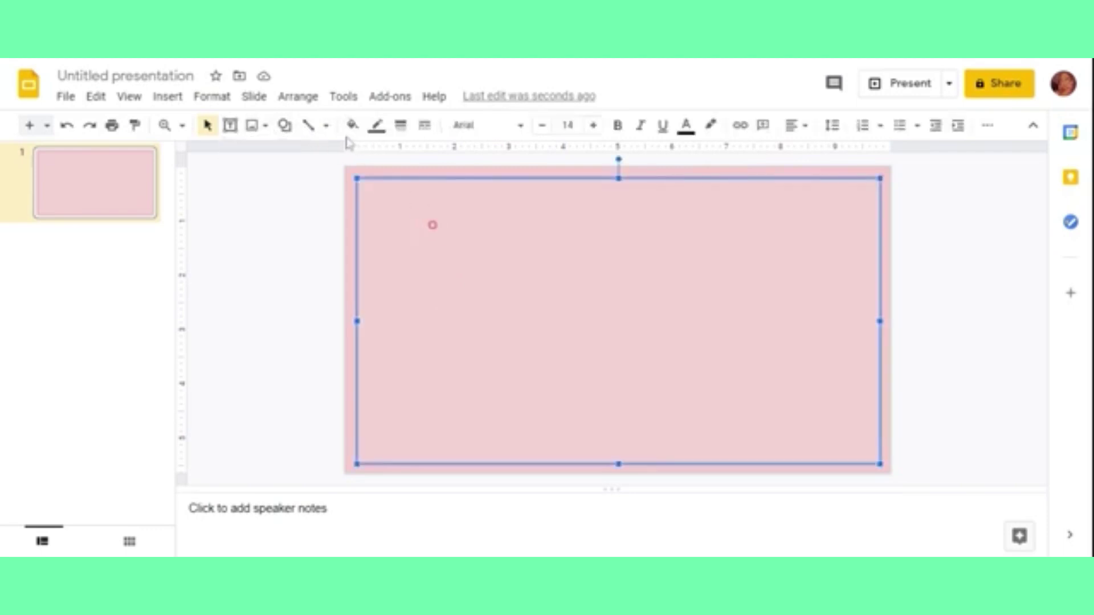
left_click(400, 126)
left_click(421, 230)
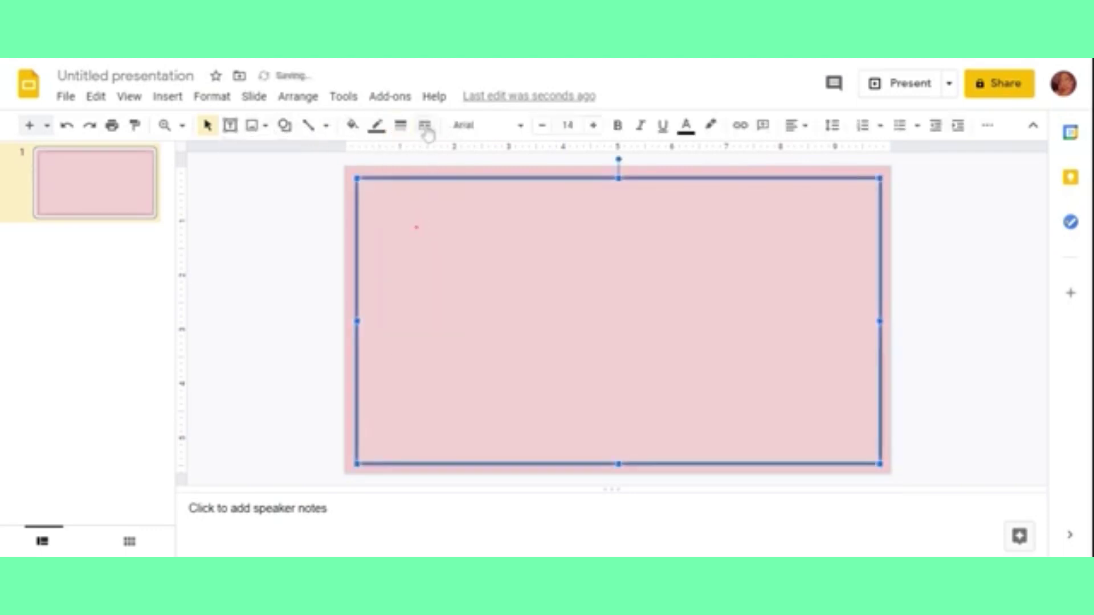
left_click(425, 125)
left_click(464, 183)
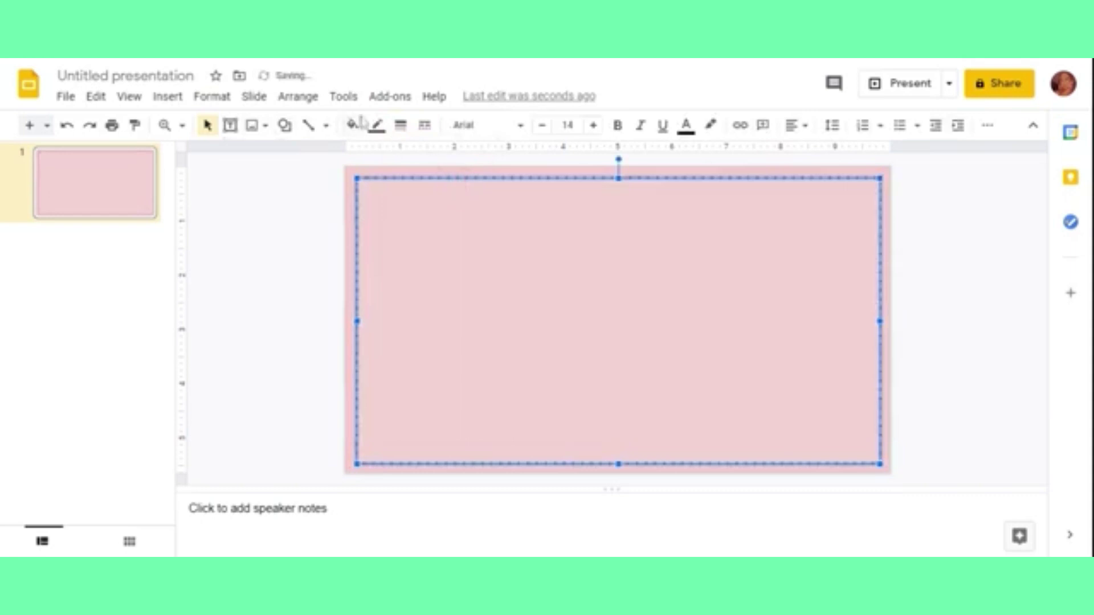
left_click(280, 234)
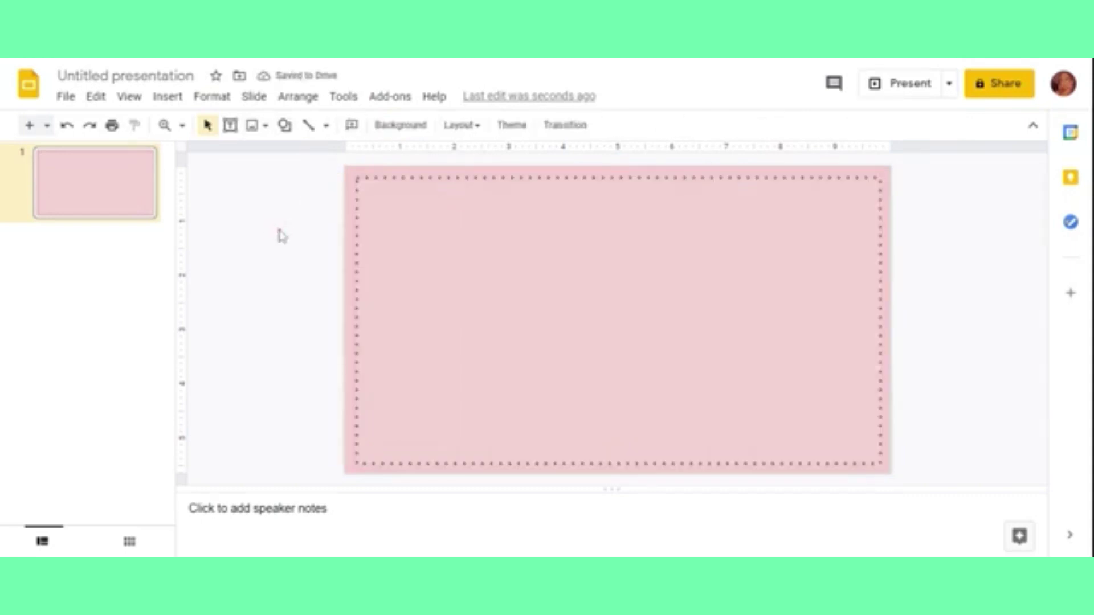
- Draw a rectangle on the left half of the slide inside the dotted frame
left_click(284, 126)
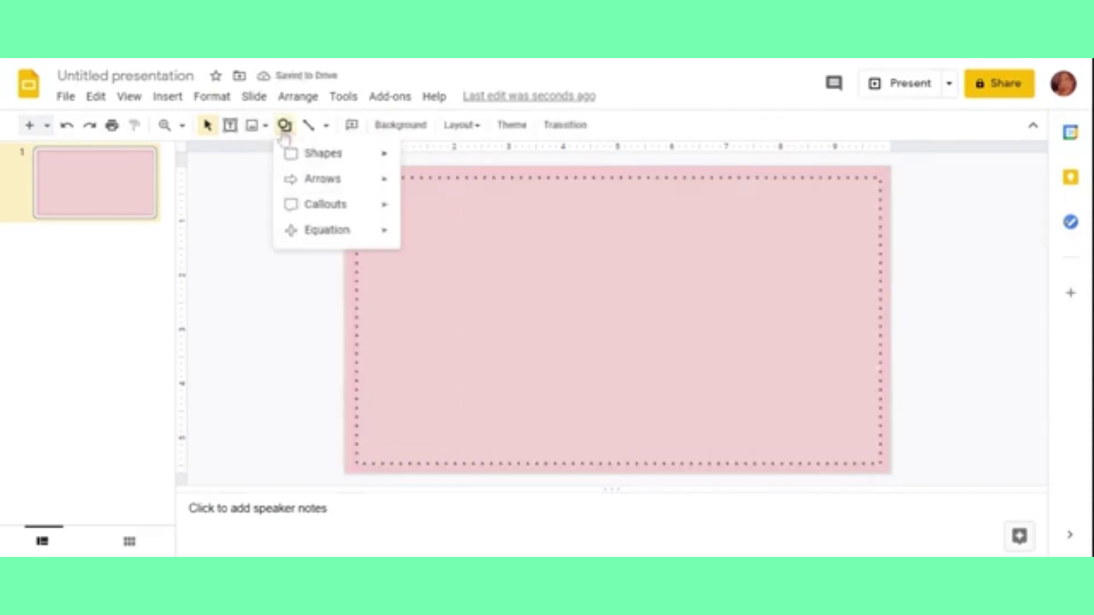
left_click(325, 153)
left_click(412, 160)
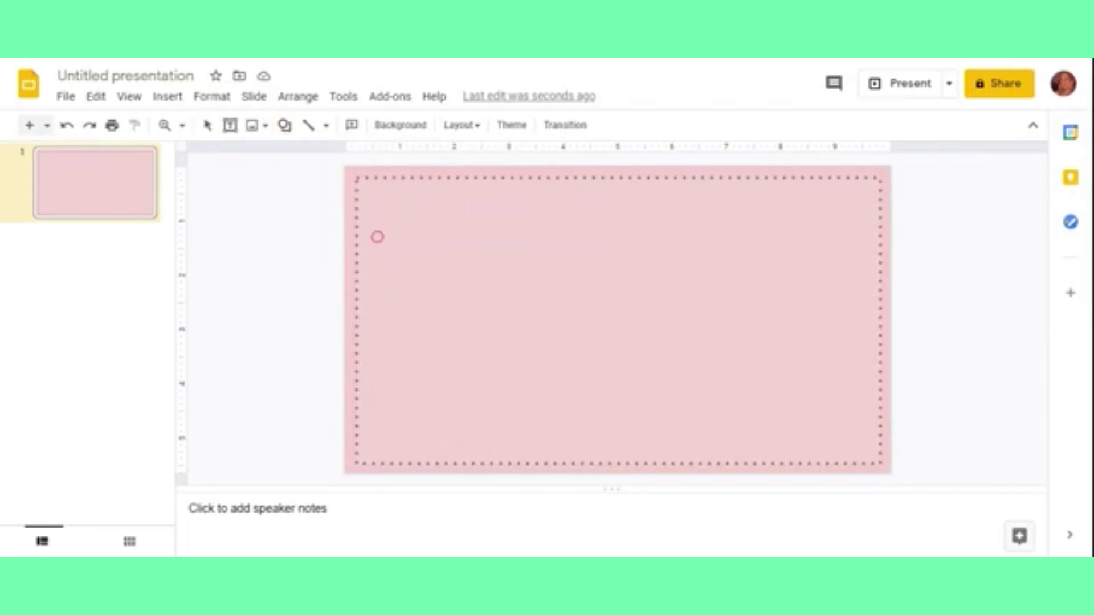
mouse_move(377, 237)
left_mouse_down()
mouse_move(599, 392)
mouse_move(611, 416)
left_mouse_up()
- Fill the left rectangle light grey after undoing a white fill
left_click(352, 125)
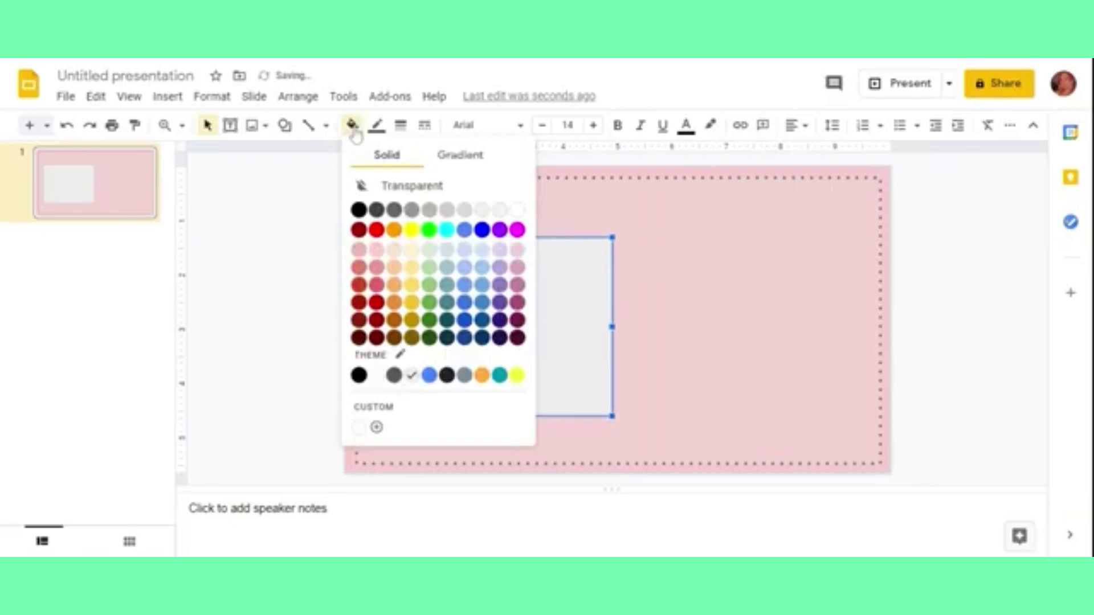
left_click(517, 210)
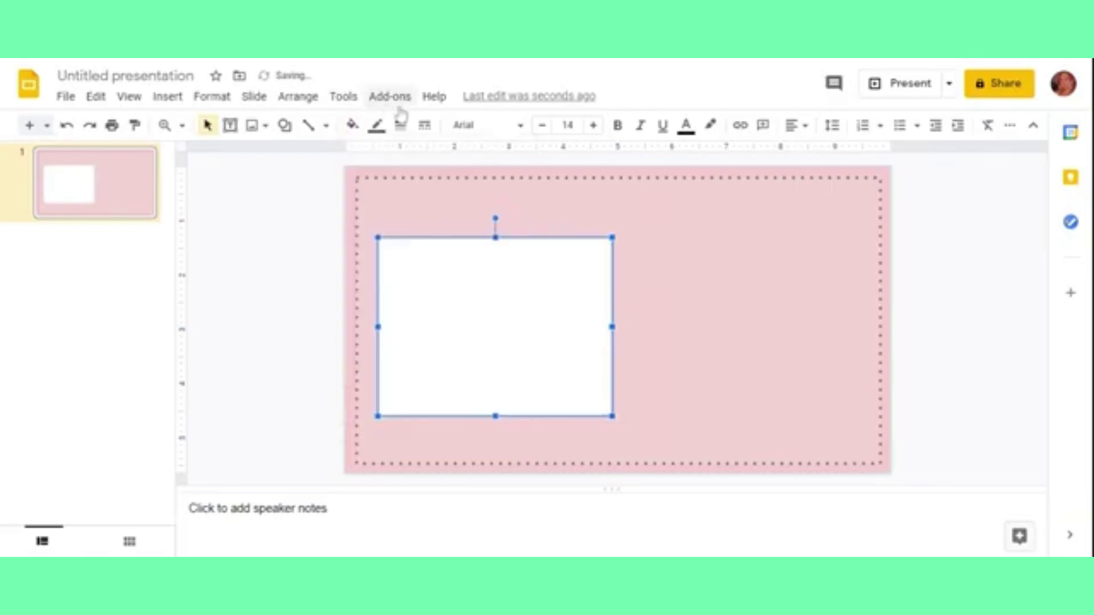
left_click(64, 130)
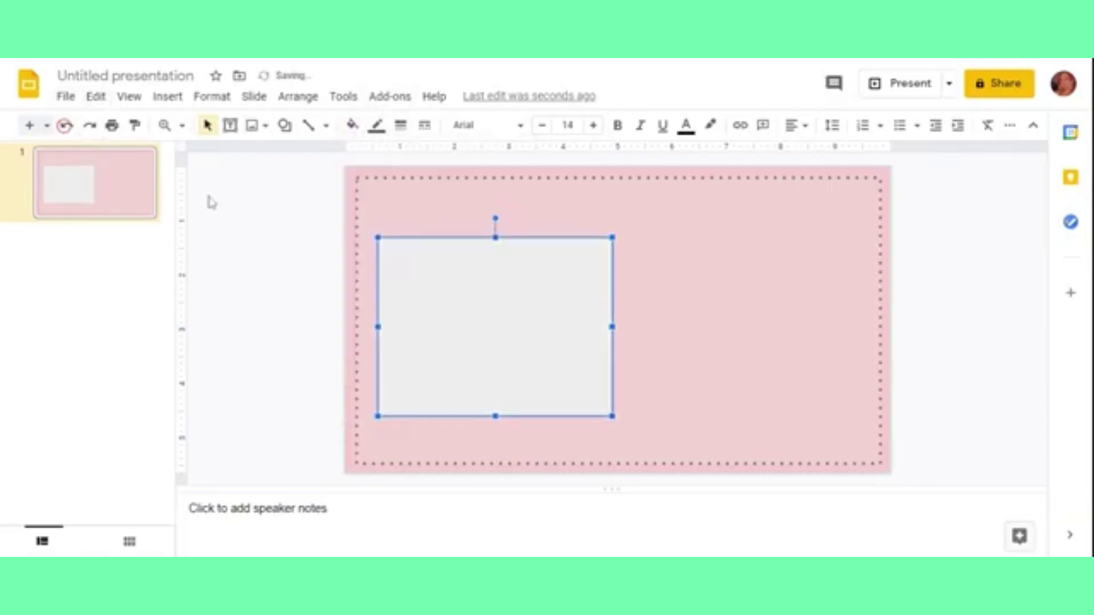
left_click(206, 288)
left_click(483, 307)
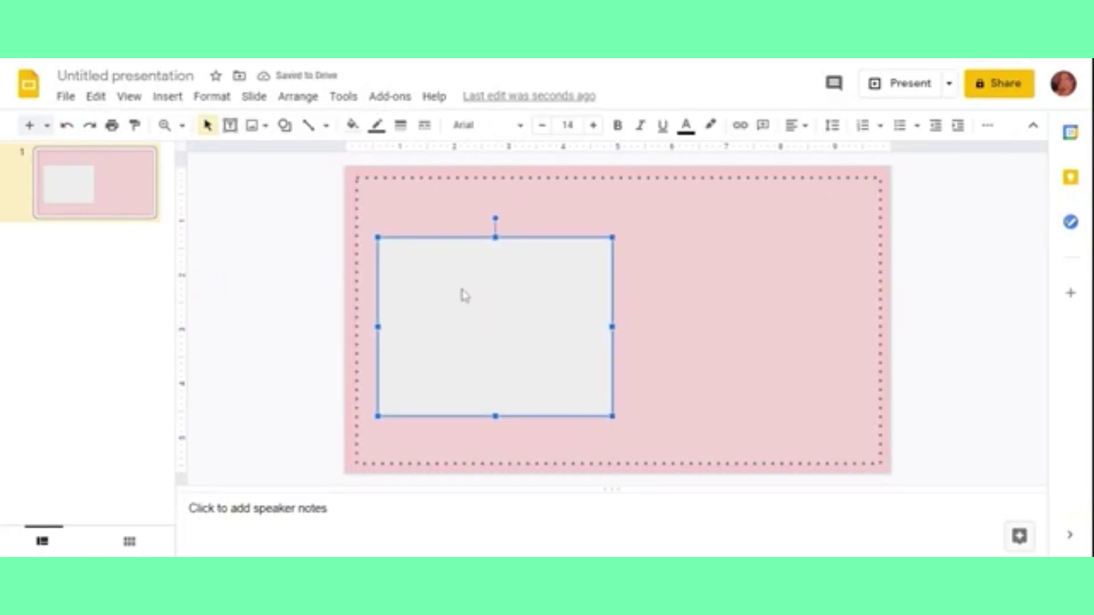
left_click(352, 125)
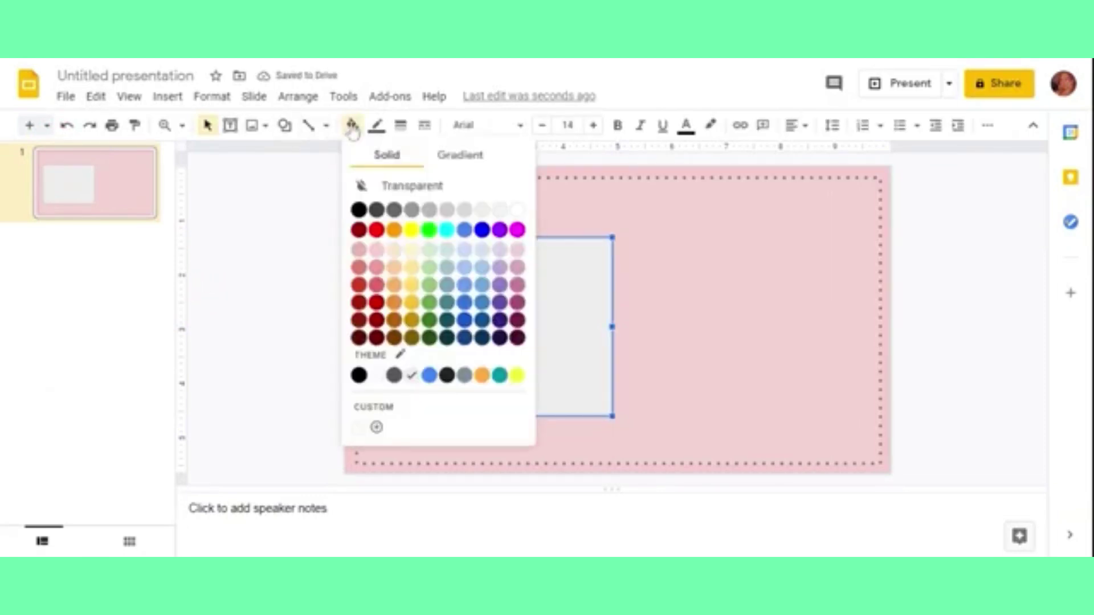
left_click(505, 210)
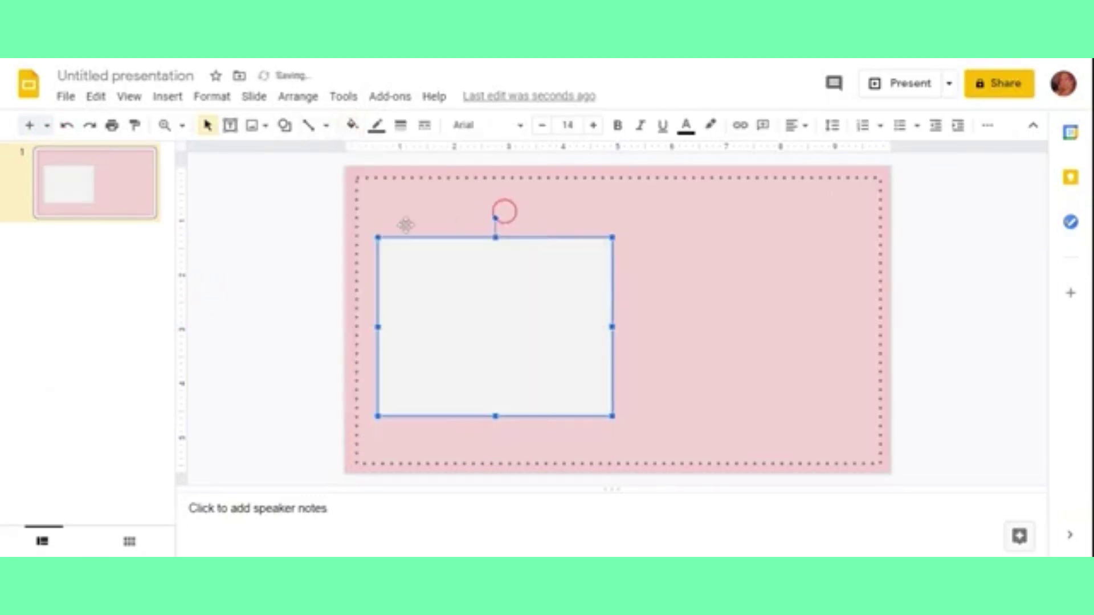
left_click(286, 209)
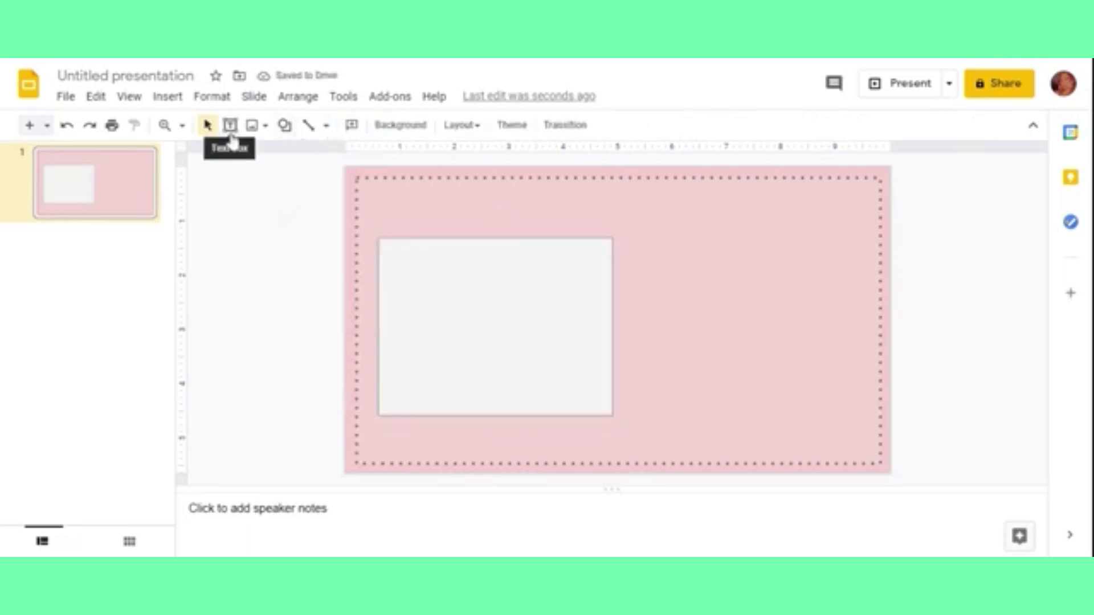
left_click(285, 126)
mouse_move(323, 152)
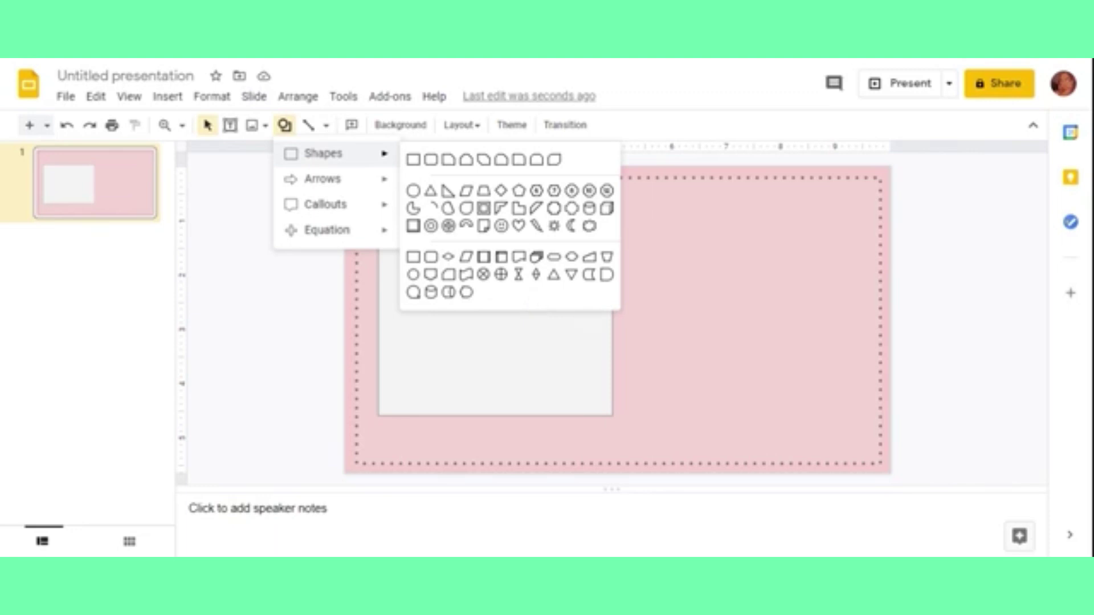
- Draw a small block arc on the right side of the slide
left_click(464, 228)
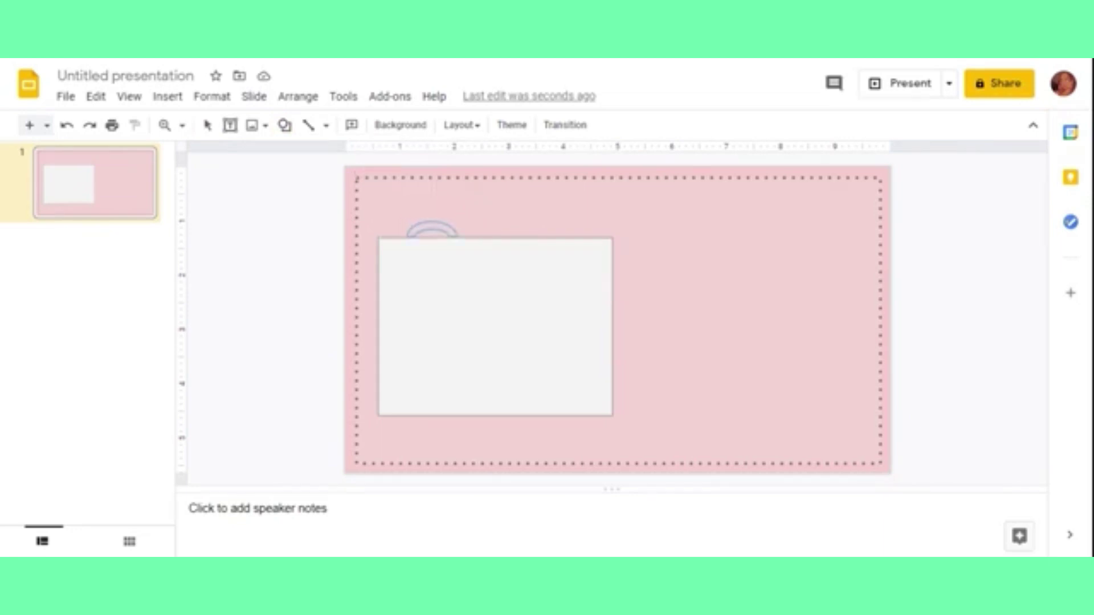
mouse_move(407, 221)
left_mouse_down()
mouse_move(466, 258)
mouse_move(751, 294)
left_mouse_up()
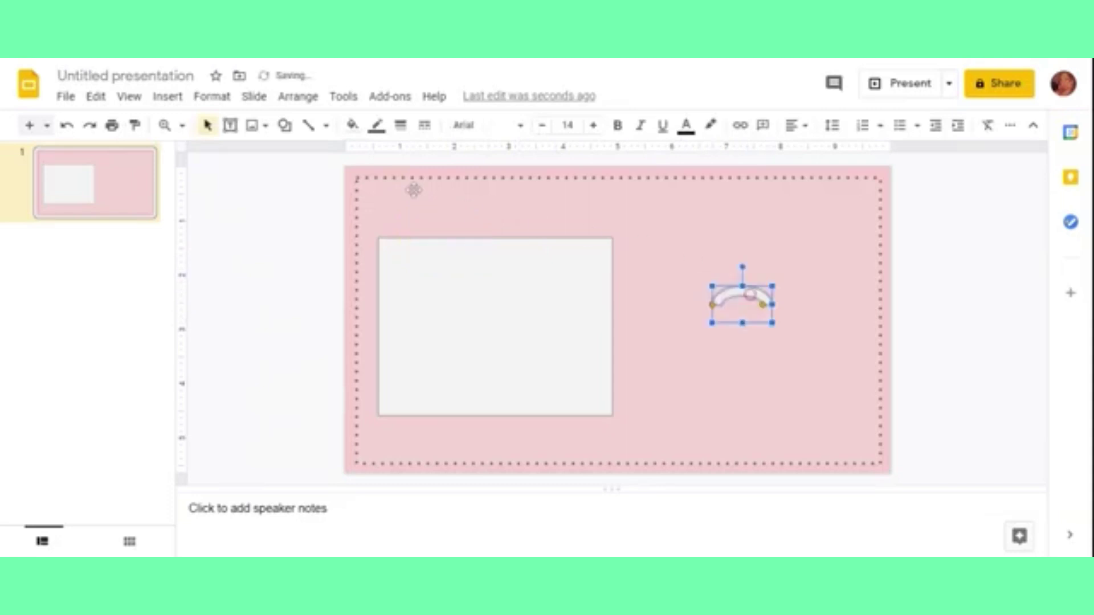
left_click(284, 126)
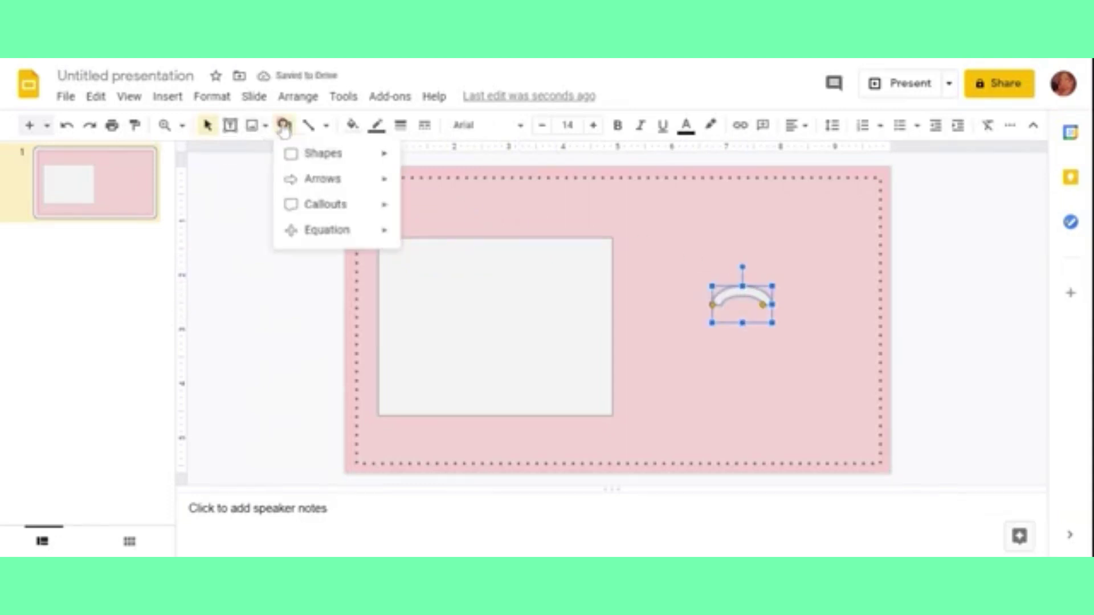
left_click(414, 191)
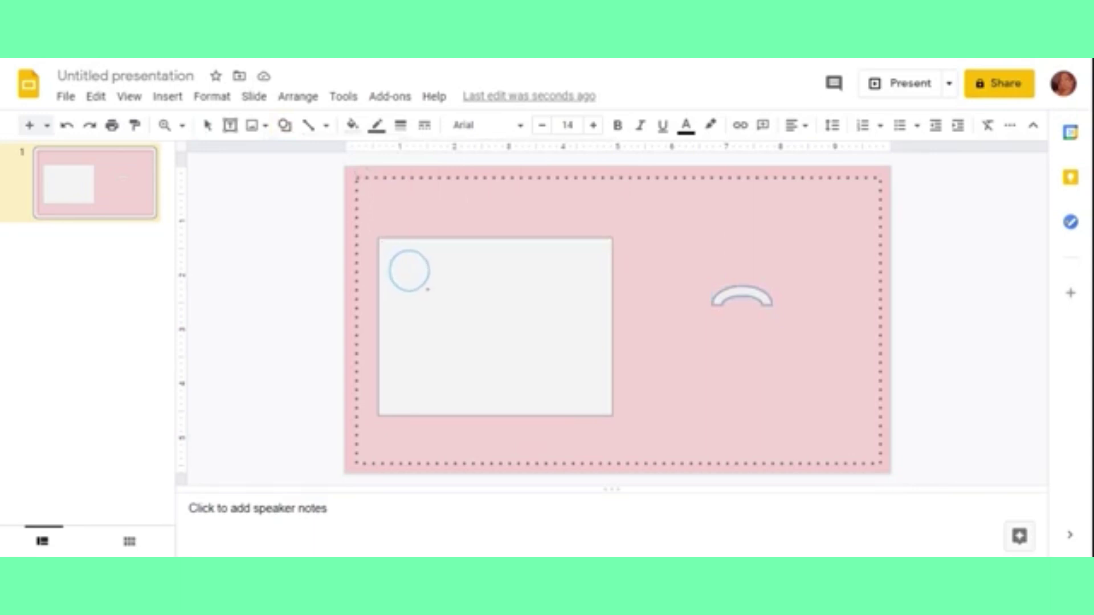
- Draw a small circle at the grey box's top-left and paste copies of it
left_click_drag(422, 275, 432, 291)
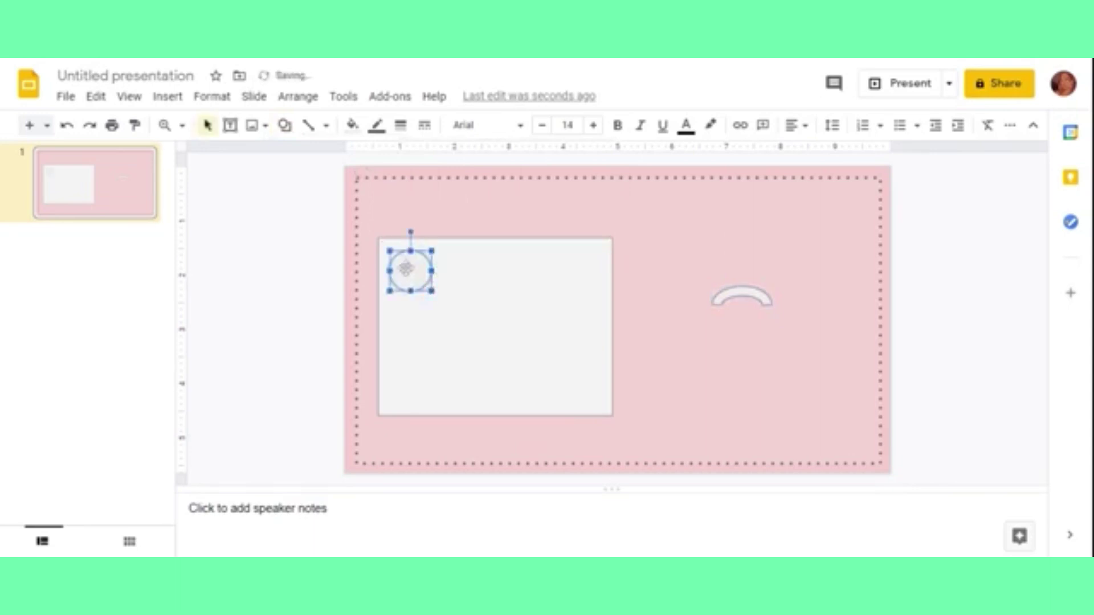
right_click(405, 268)
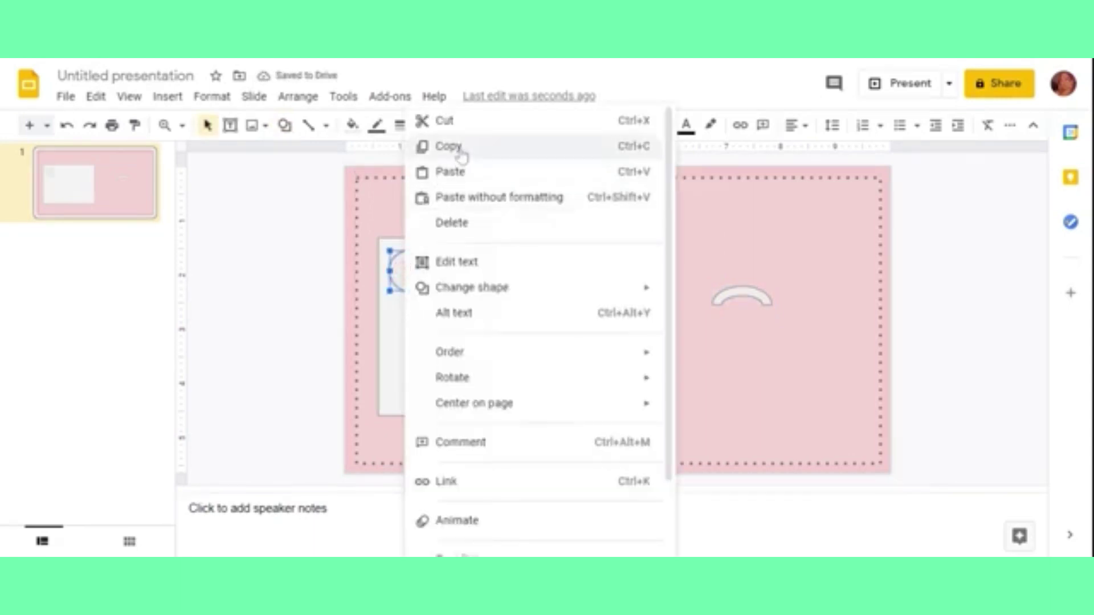
left_click(456, 145)
left_click(478, 256)
key("ctrl+v")
key("ctrl+v")
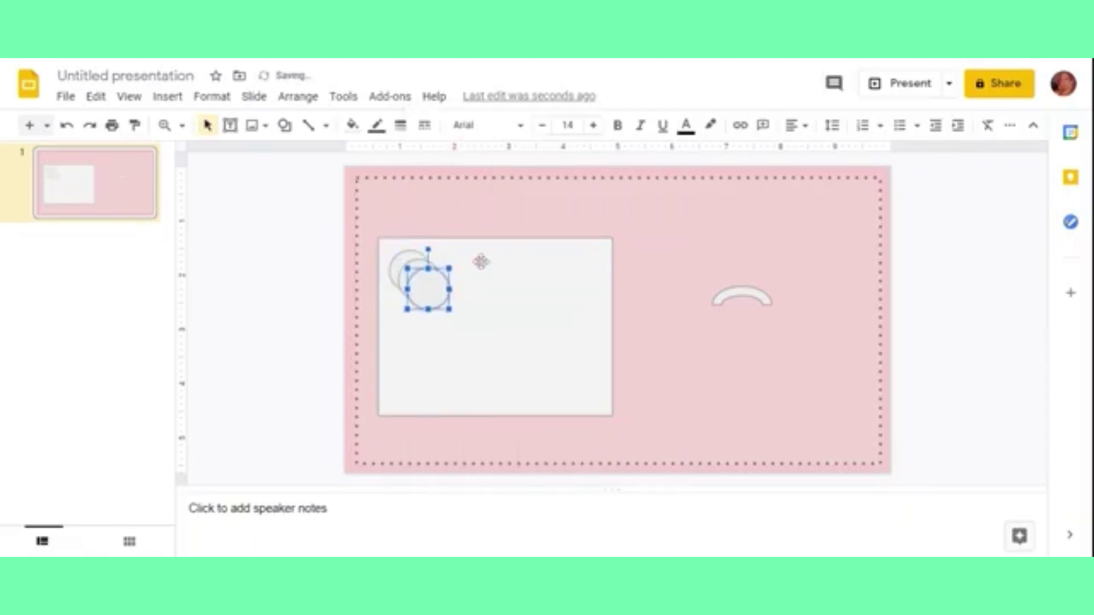
key("ctrl+v")
- Spread the circle copies out along the top edge of the grey box
mouse_move(435, 295)
left_mouse_down()
mouse_move(577, 266)
mouse_move(595, 286)
left_mouse_up()
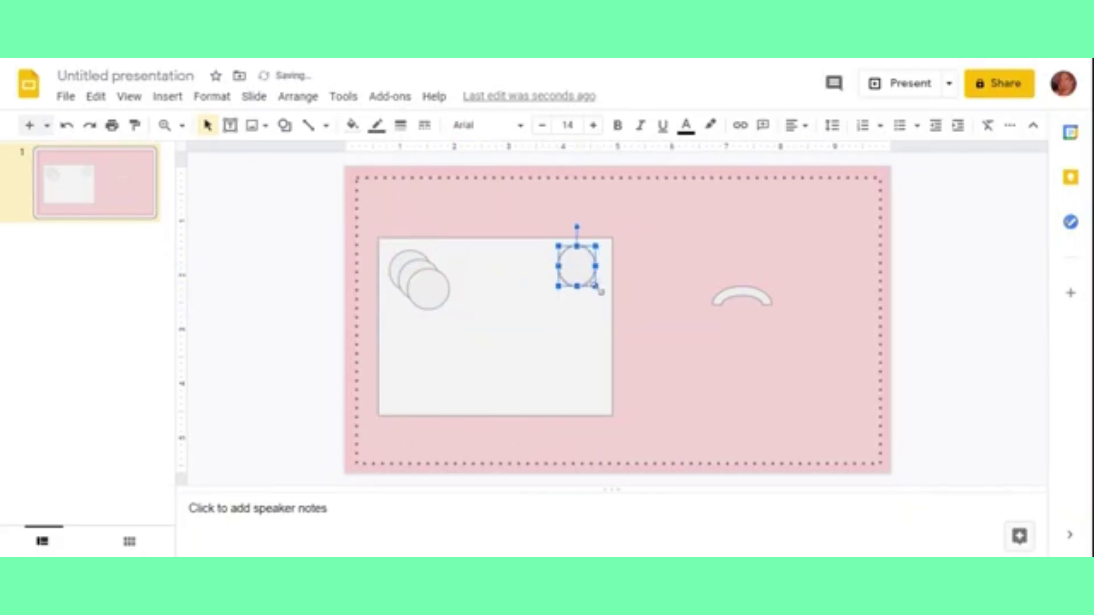
mouse_move(556, 283)
left_mouse_down()
mouse_move(456, 287)
mouse_move(560, 270)
left_mouse_up()
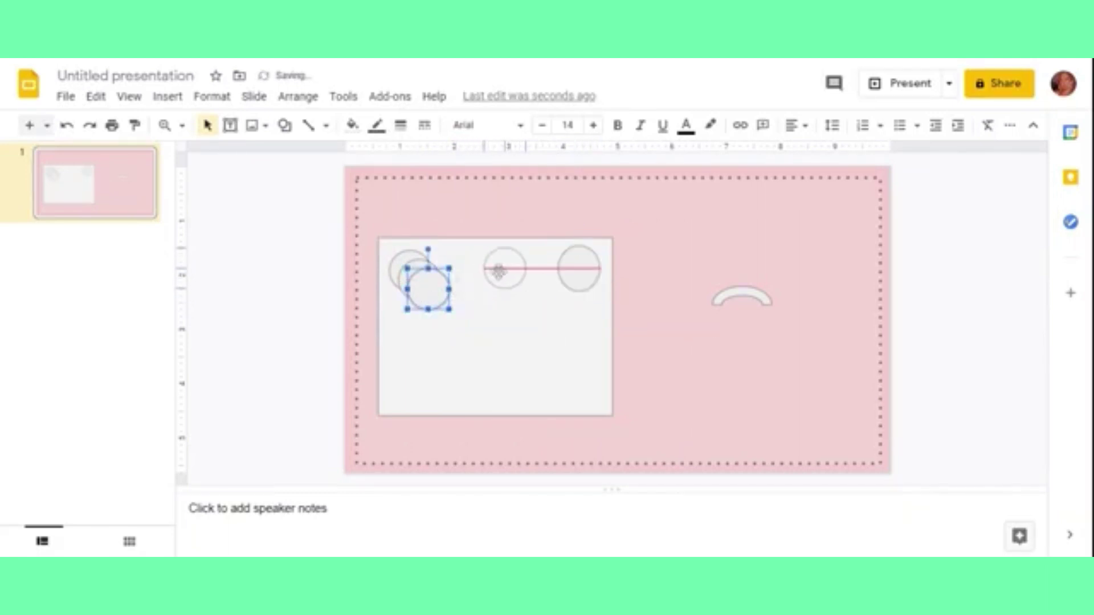
left_click(561, 269)
left_click_drag(529, 265, 579, 266)
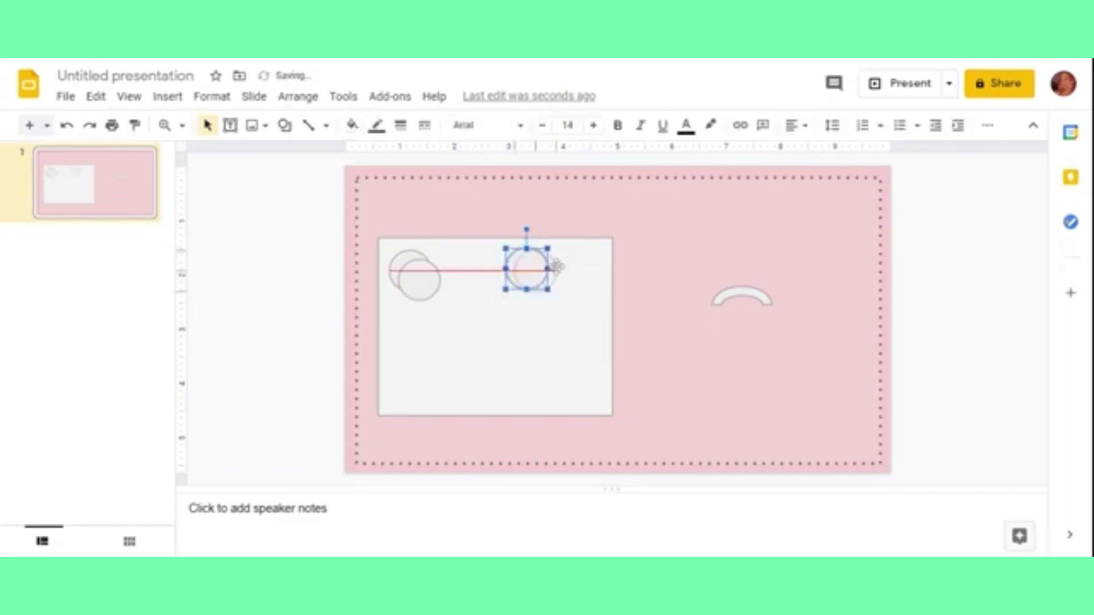
left_click_drag(428, 277, 538, 269)
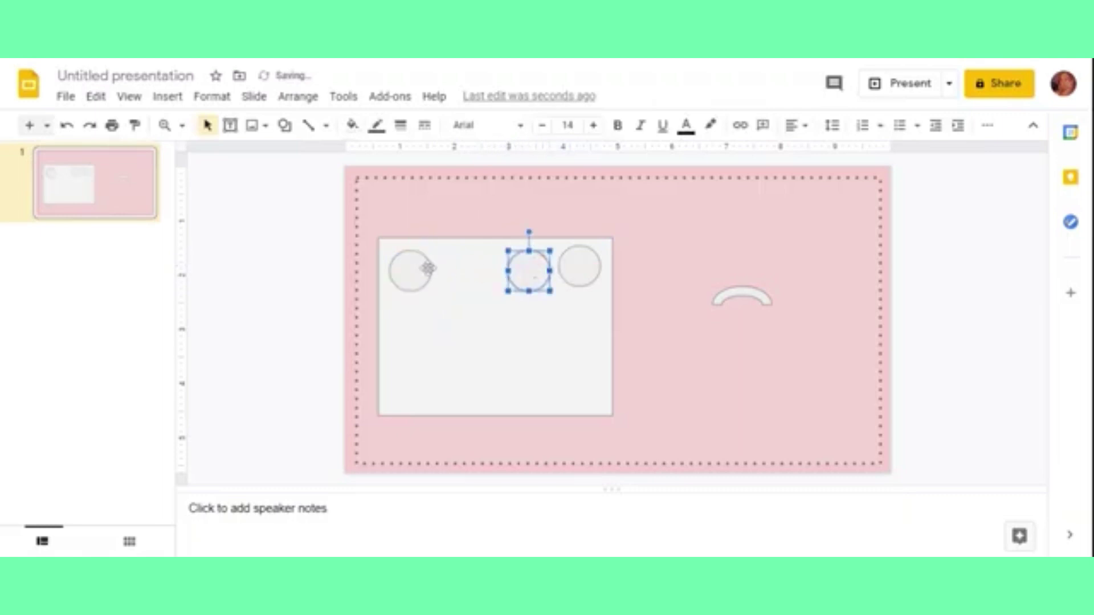
mouse_move(428, 268)
left_mouse_down()
mouse_move(465, 304)
mouse_move(458, 267)
left_mouse_up()
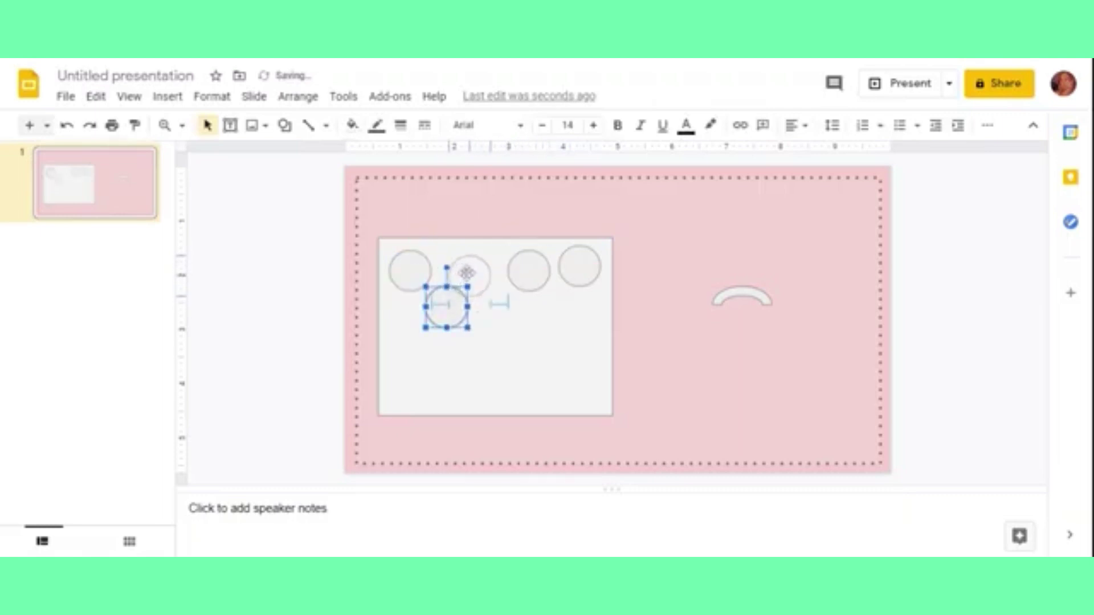
left_click(402, 268)
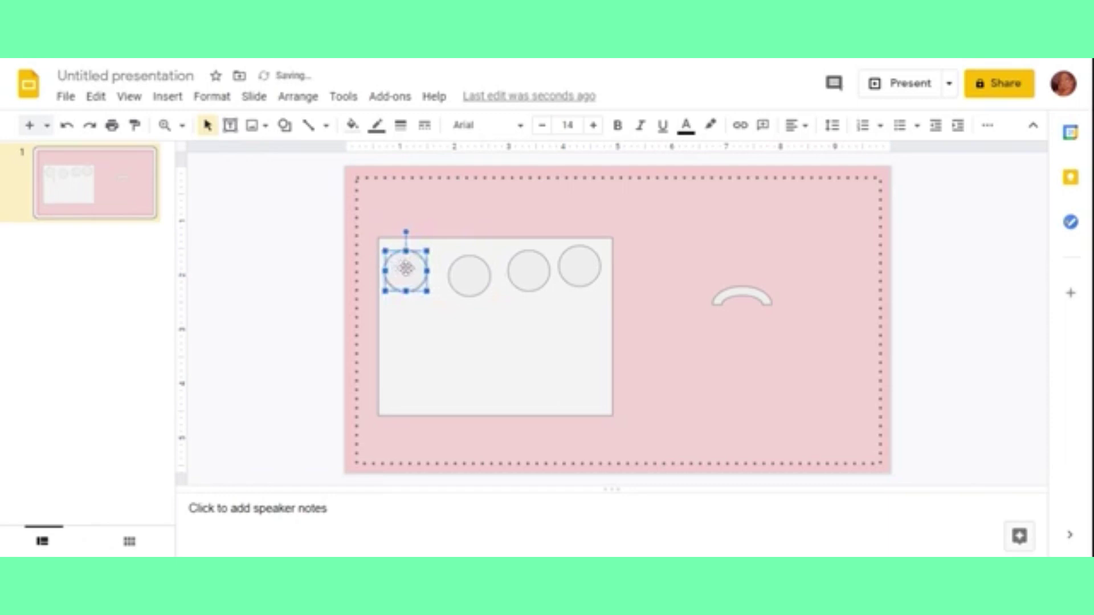
left_click(455, 270)
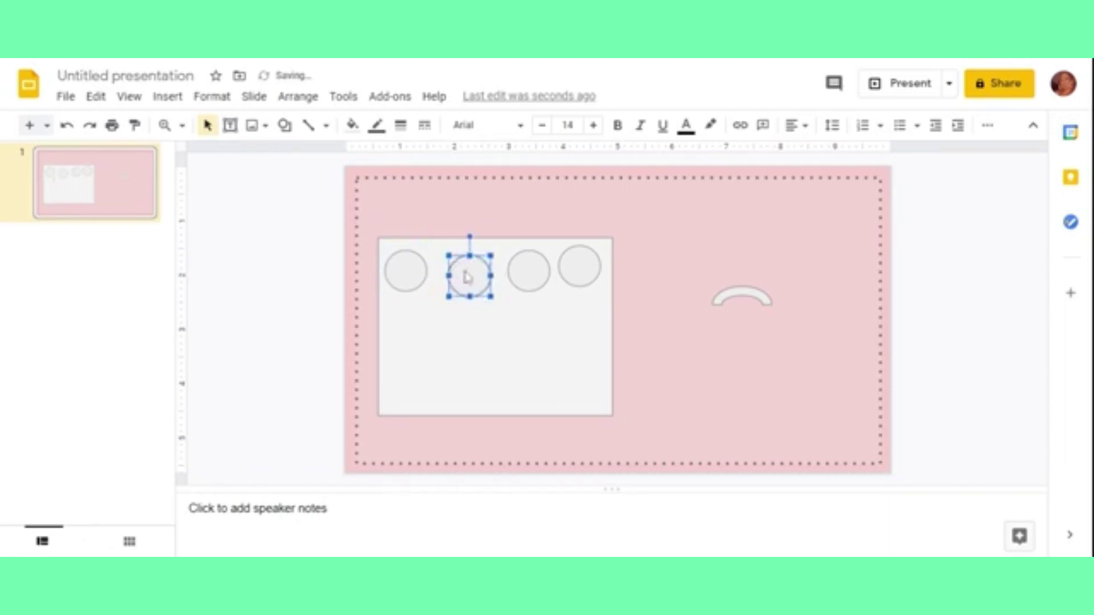
left_click_drag(466, 277, 450, 269)
- Fine-tune the five circles into one evenly spaced straight row
left_click(573, 279)
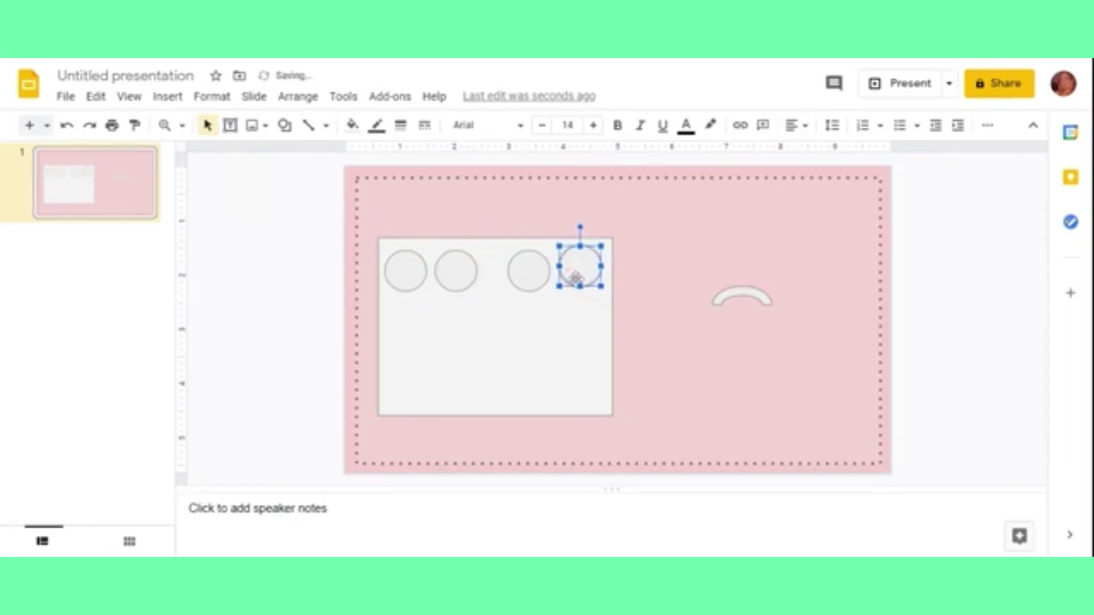
left_click_drag(520, 277, 490, 272)
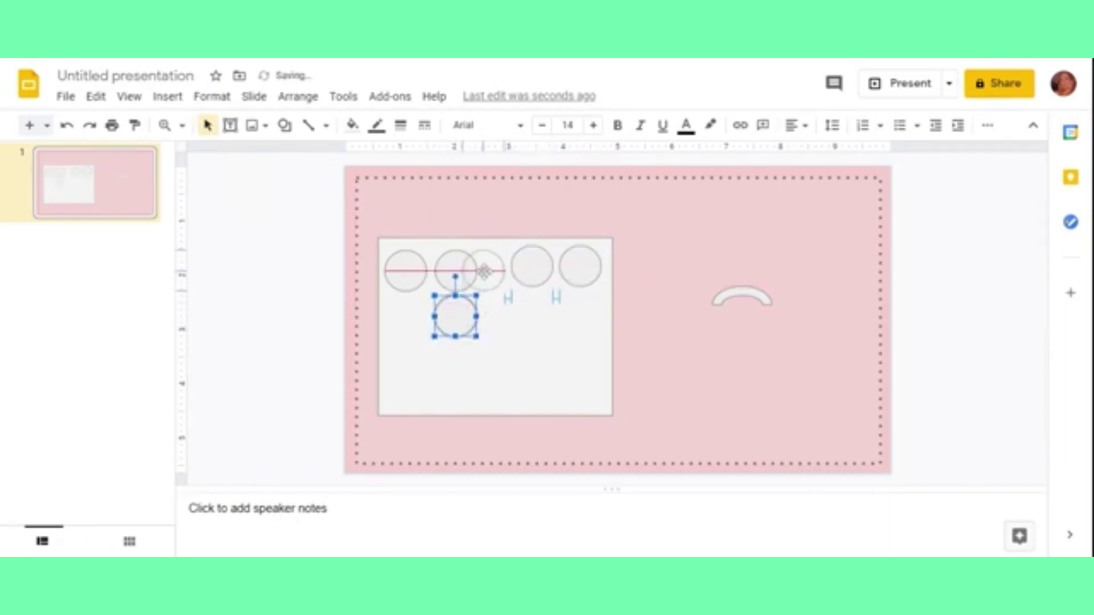
mouse_move(577, 265)
left_mouse_down()
mouse_move(586, 264)
mouse_move(565, 278)
left_mouse_up()
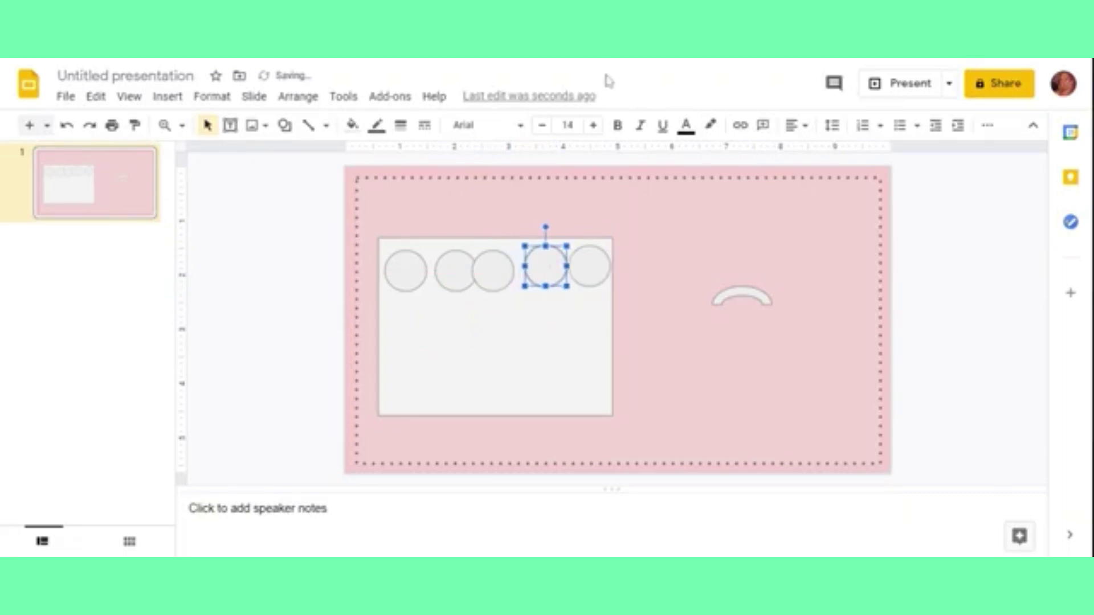
left_click_drag(482, 263, 483, 262)
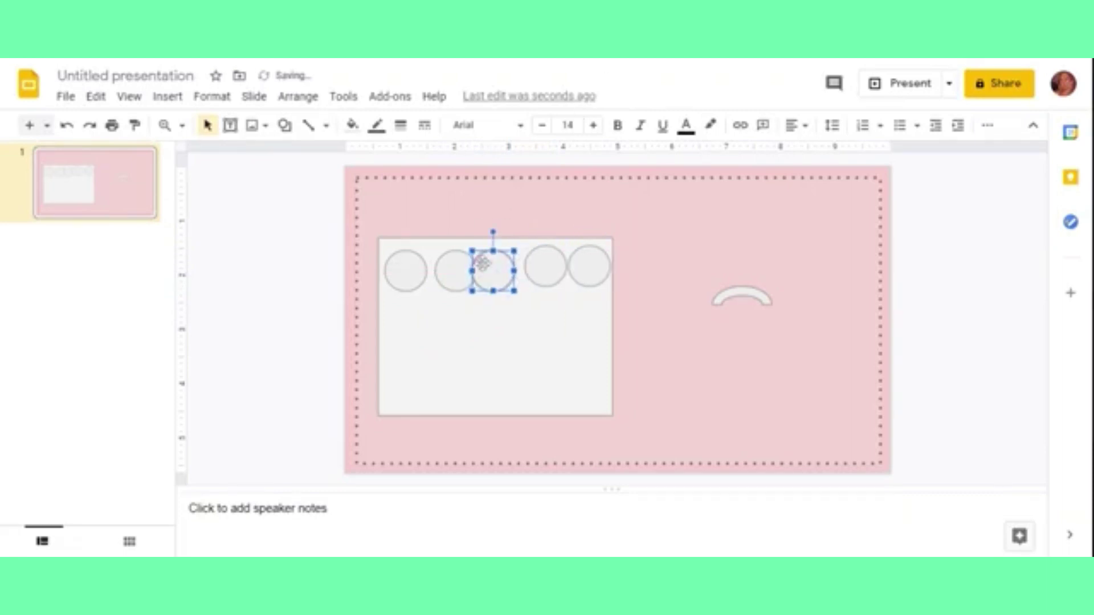
left_click(417, 279)
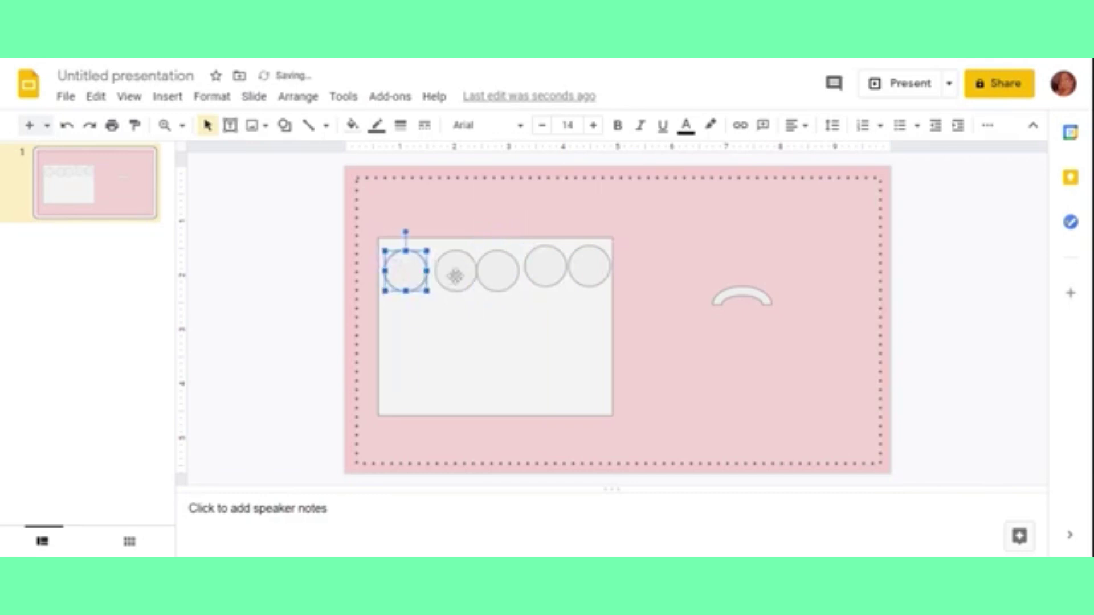
mouse_move(455, 277)
left_mouse_down()
mouse_move(502, 262)
mouse_move(587, 272)
left_mouse_up()
left_click(503, 263)
left_click(547, 265)
left_click(587, 268)
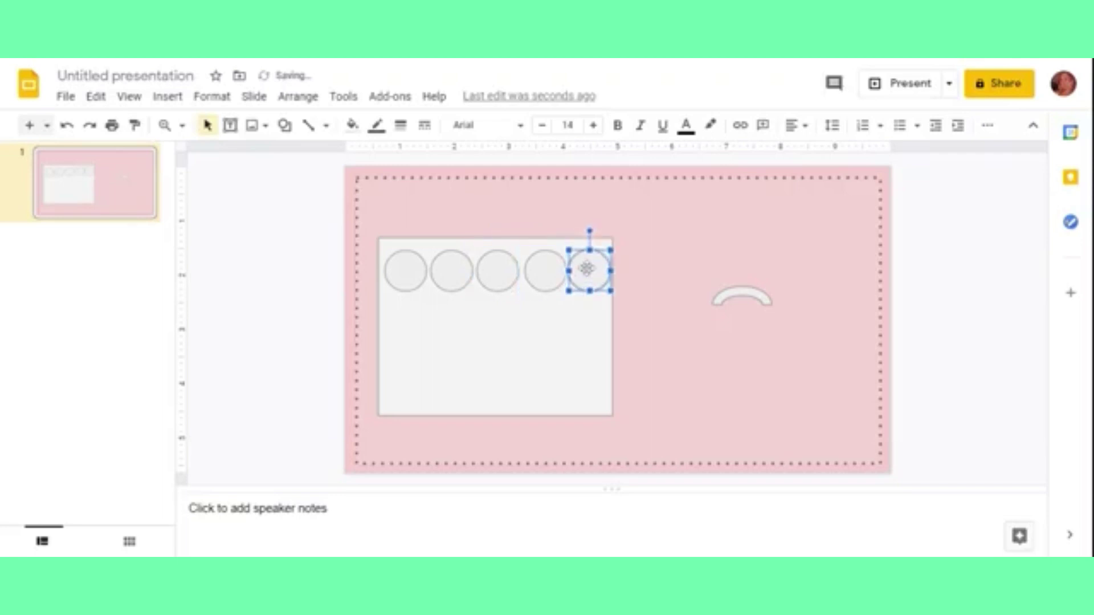
left_click(730, 296)
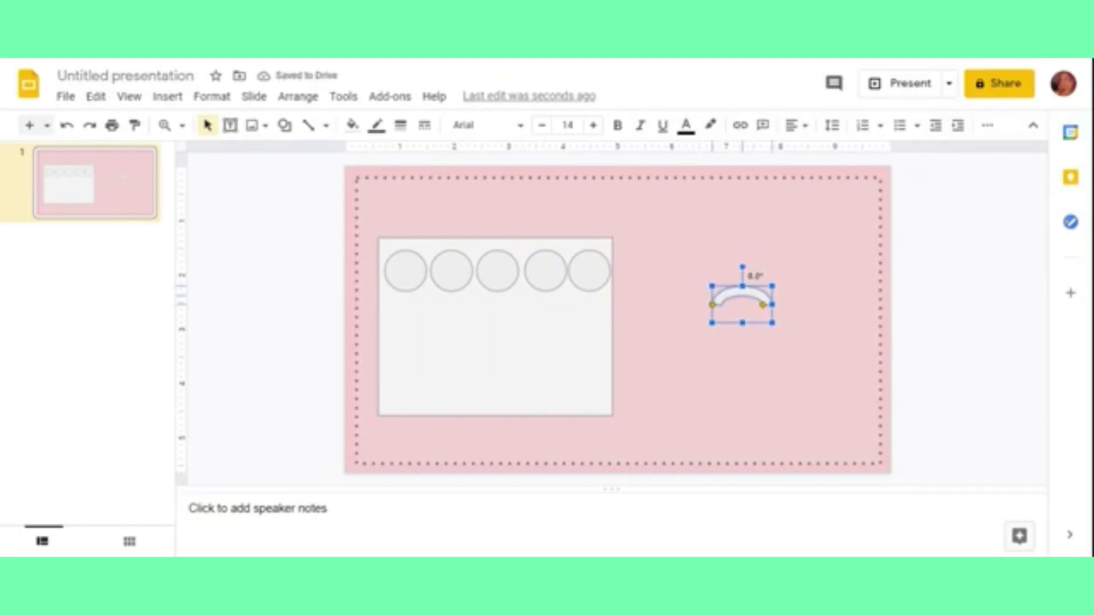
- Rotate the block arc upright, copy it and paste several copies
mouse_move(743, 267)
left_mouse_down()
mouse_move(735, 319)
mouse_move(714, 303)
left_mouse_up()
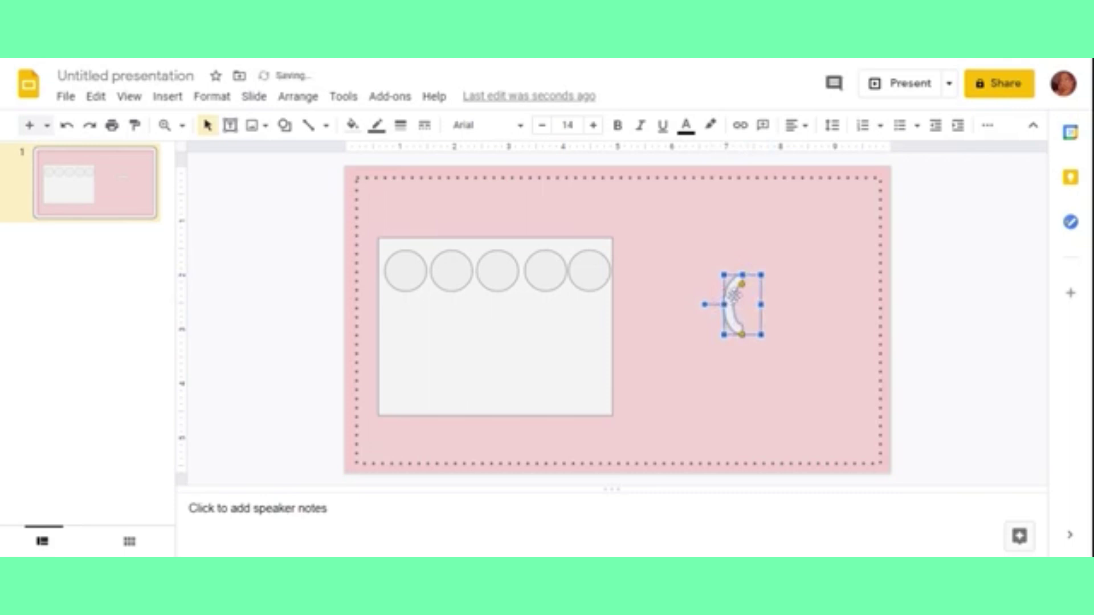
right_click(733, 294)
left_click(777, 145)
left_click(712, 202)
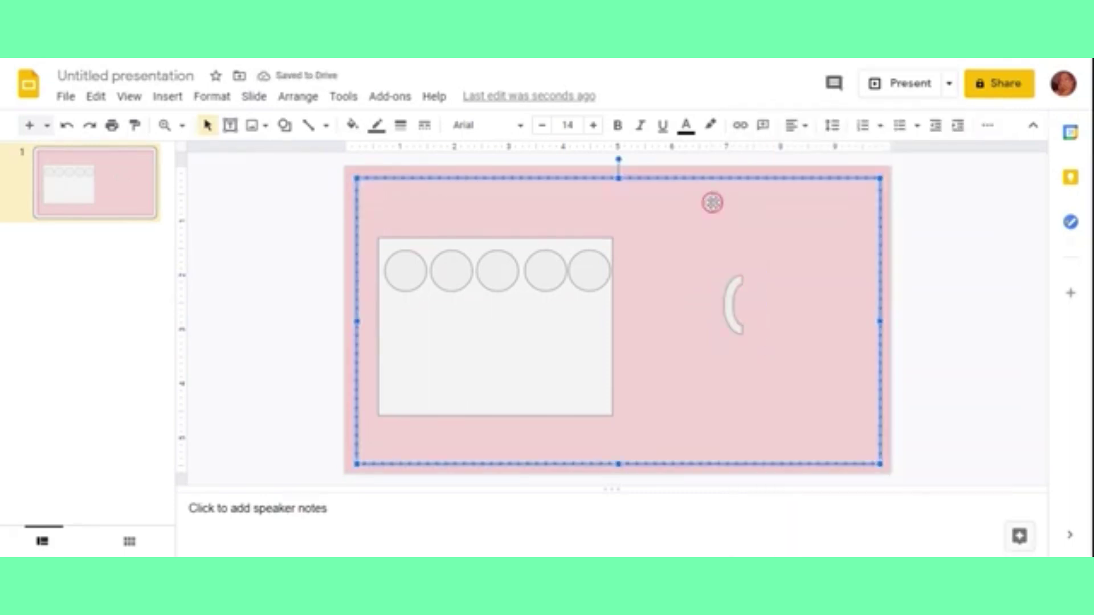
left_click(672, 269)
key("ctrl+v")
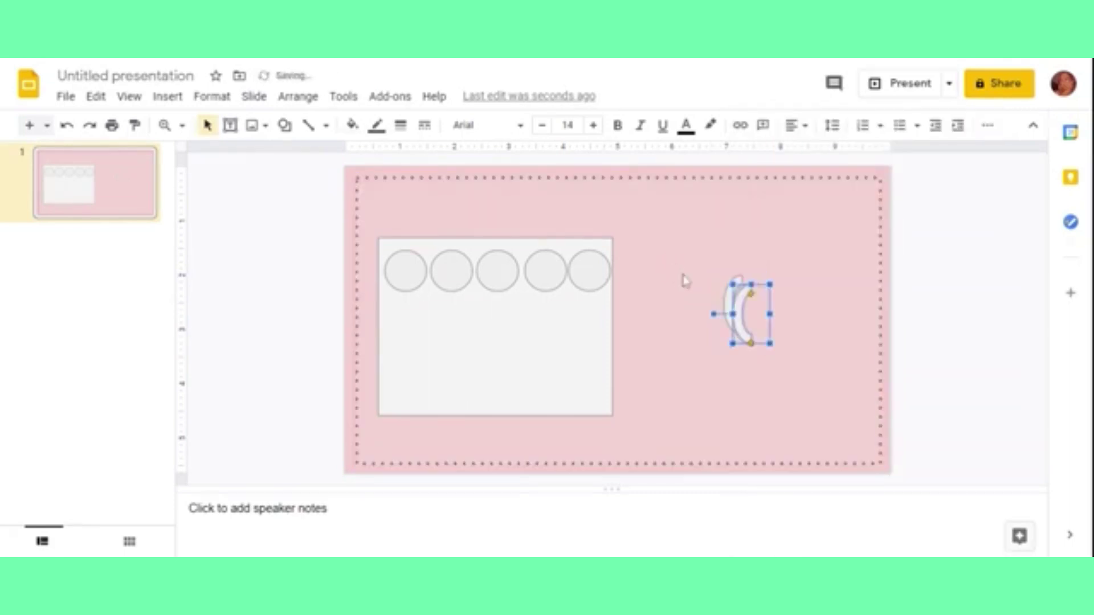
key("ctrl+v")
key("ctrl+v")
key("ctrl+v")
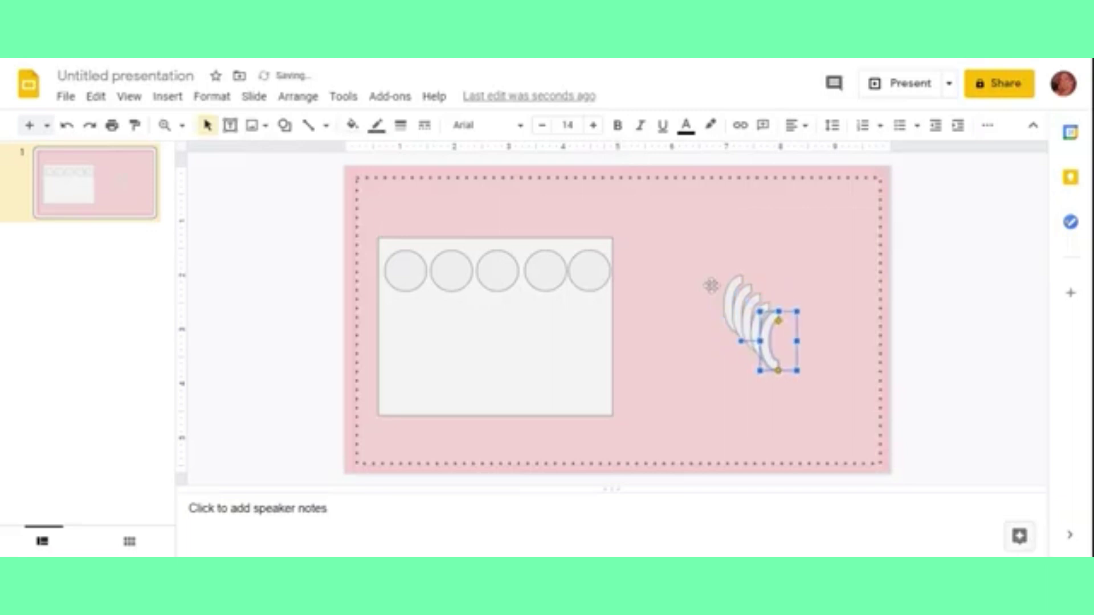
- Place an arc copy above each of the five circles, resizing the fifth one
left_click_drag(766, 350, 400, 248)
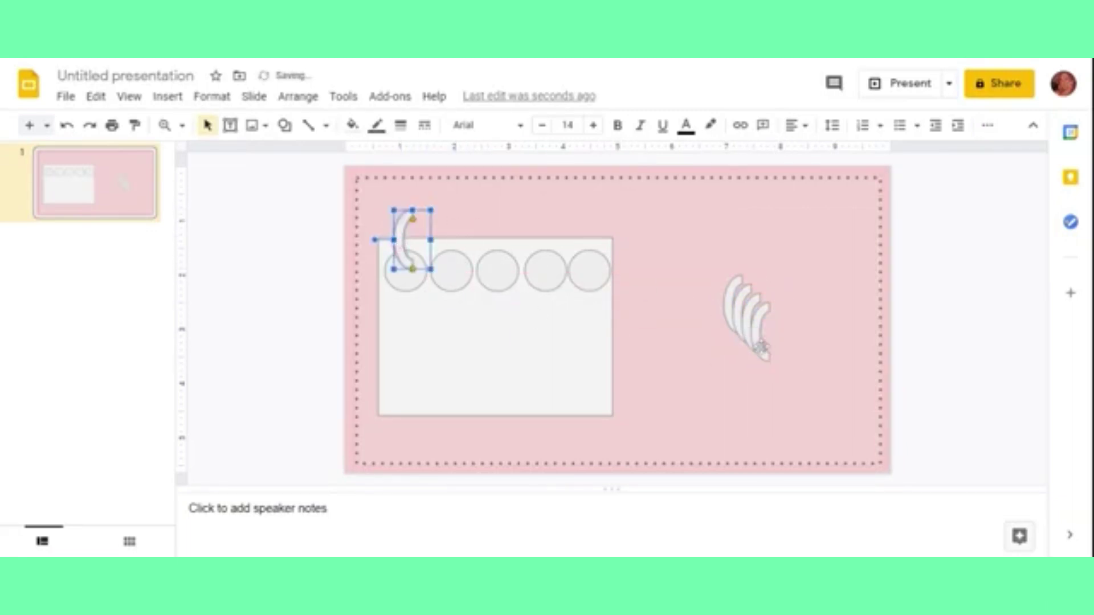
left_click_drag(760, 346, 450, 251)
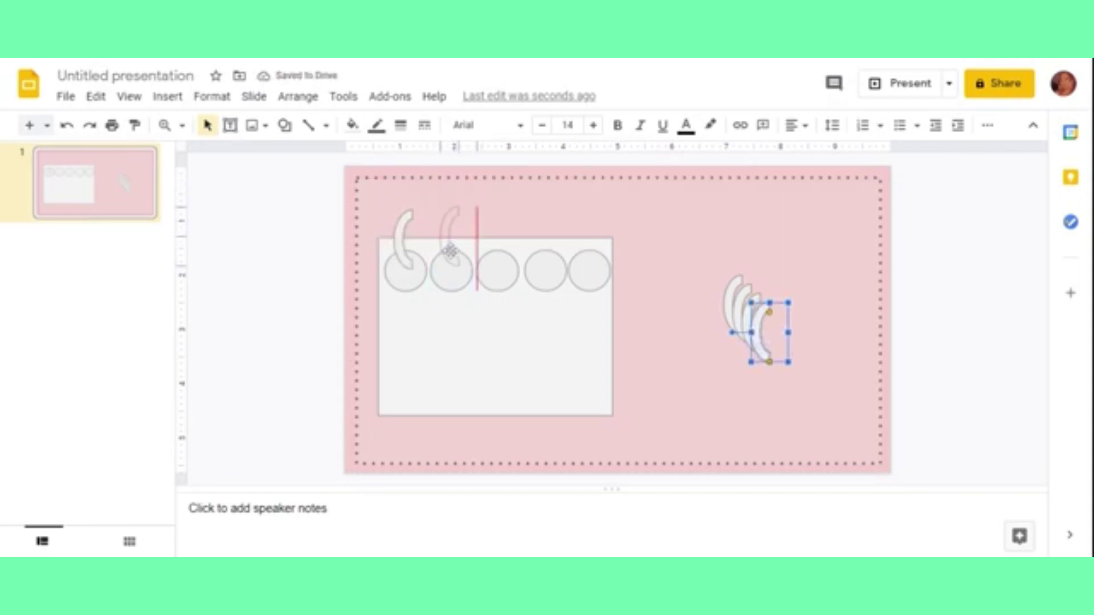
left_click_drag(746, 328, 496, 248)
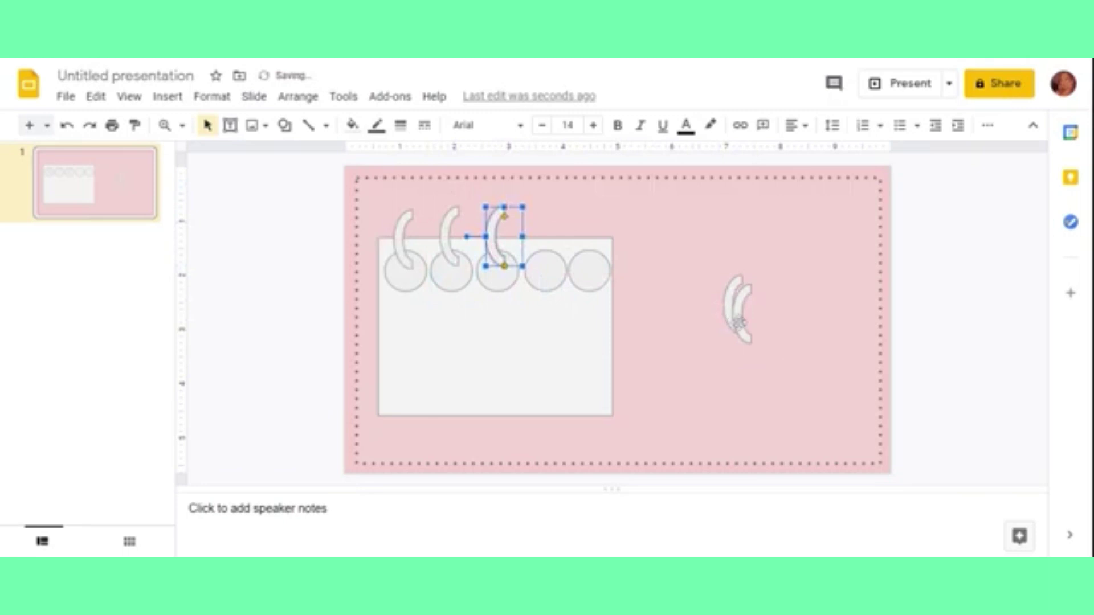
left_click_drag(739, 323, 554, 258)
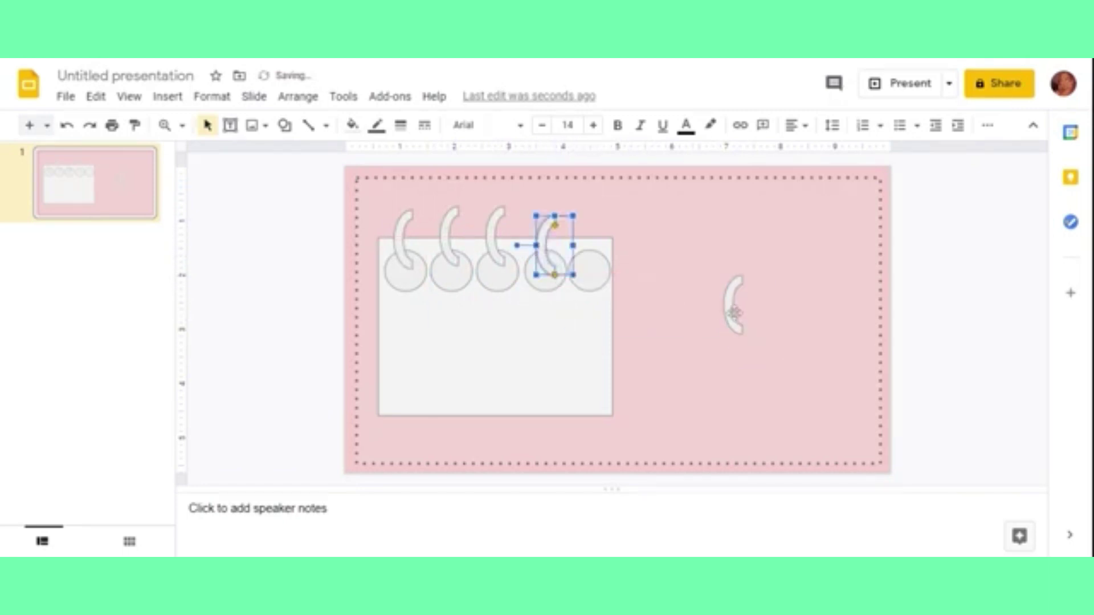
left_click_drag(735, 312, 617, 277)
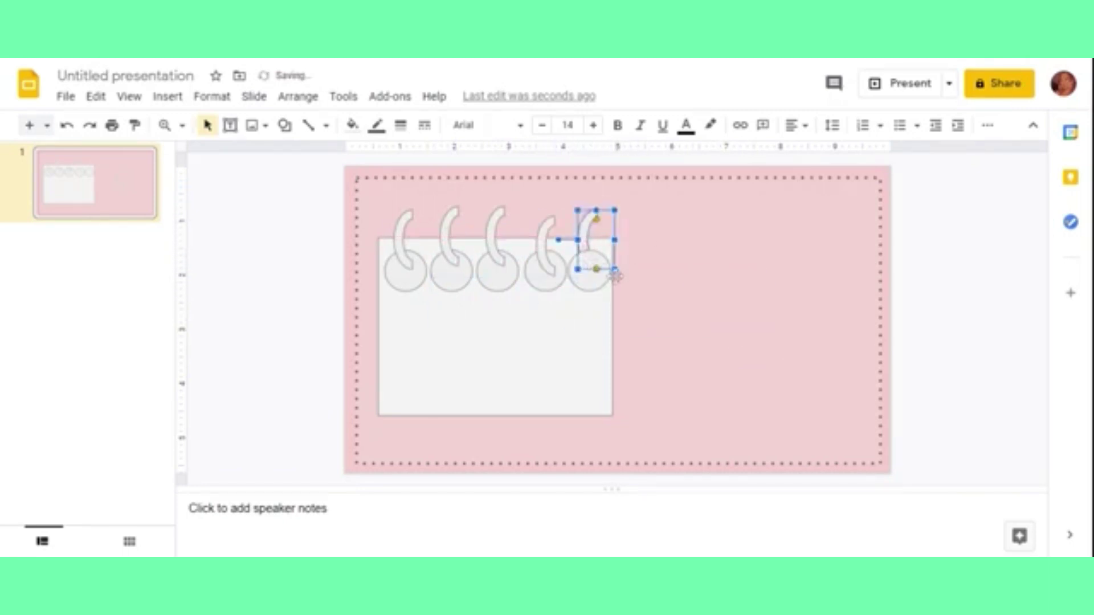
left_click_drag(615, 269, 600, 257)
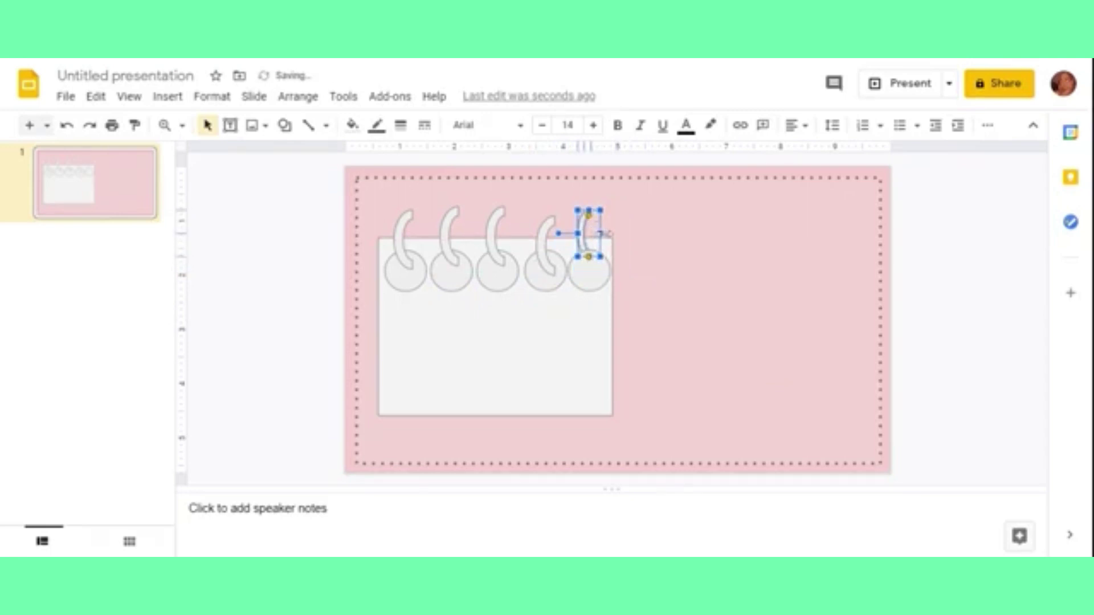
mouse_move(600, 234)
left_mouse_down()
mouse_move(610, 233)
mouse_move(584, 245)
mouse_move(592, 217)
left_mouse_up()
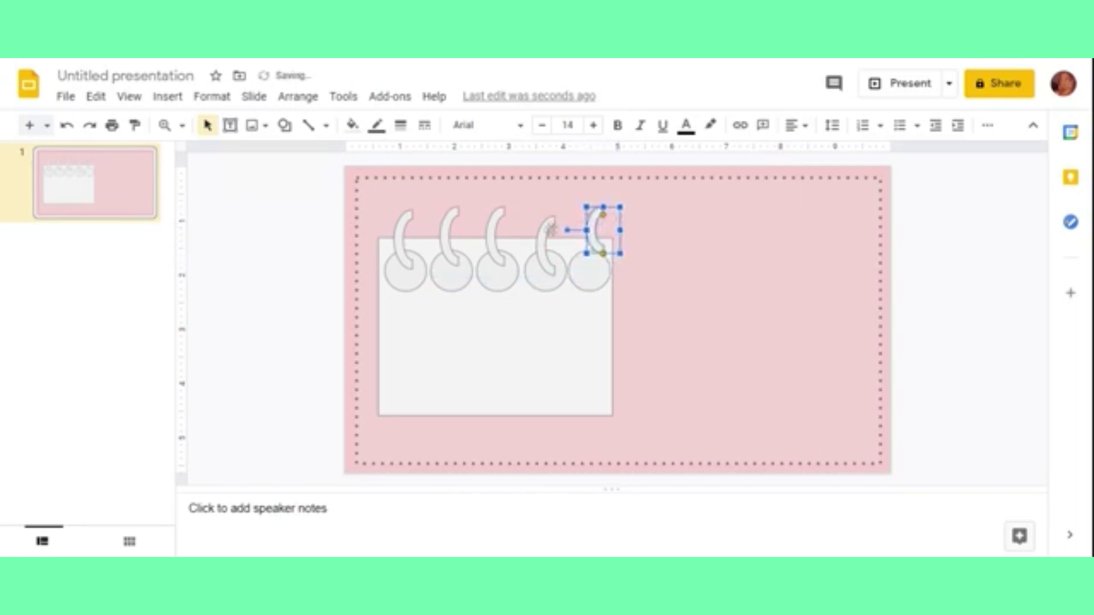
left_click(550, 229)
mouse_move(559, 263)
left_mouse_down()
mouse_move(579, 240)
mouse_move(542, 234)
mouse_move(562, 260)
left_mouse_up()
- Delete the stems on the third and second circles and a stray hook
key("Delete")
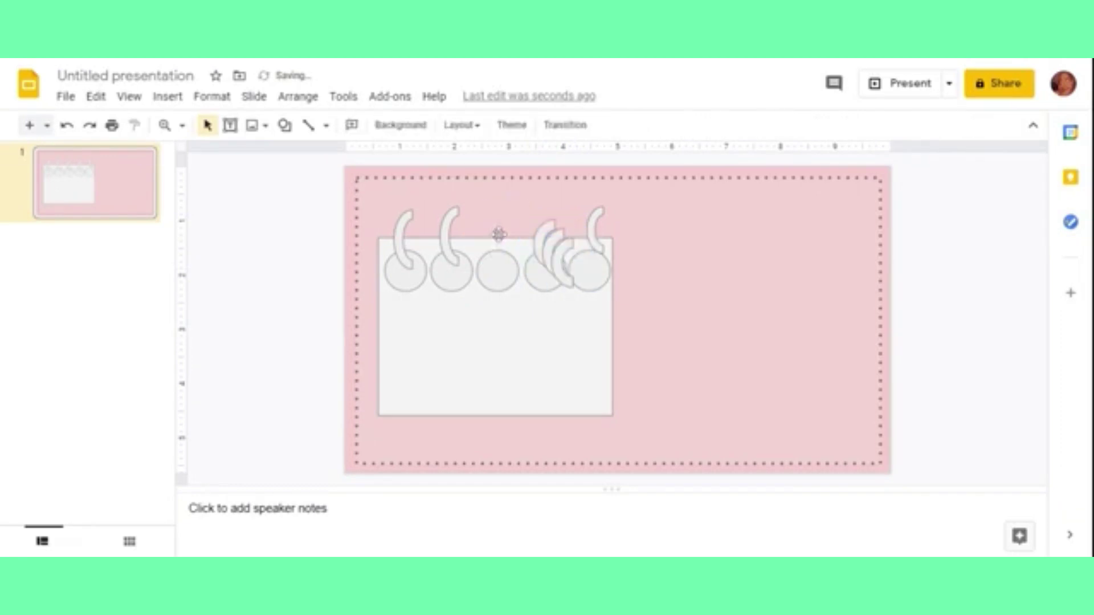
left_click(449, 231)
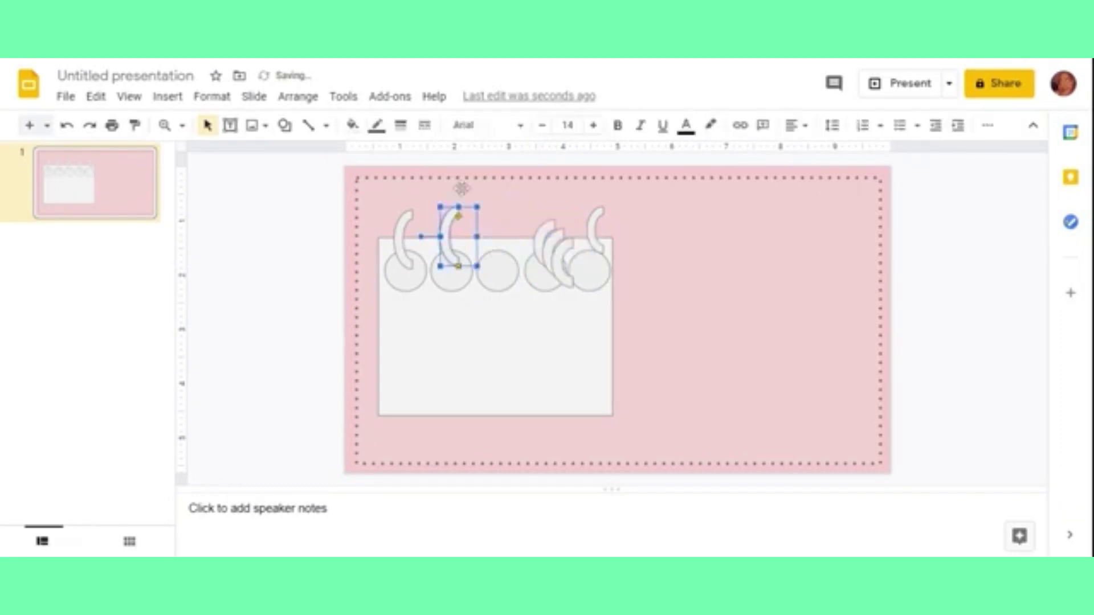
key("Delete")
left_click(404, 214)
key("Delete")
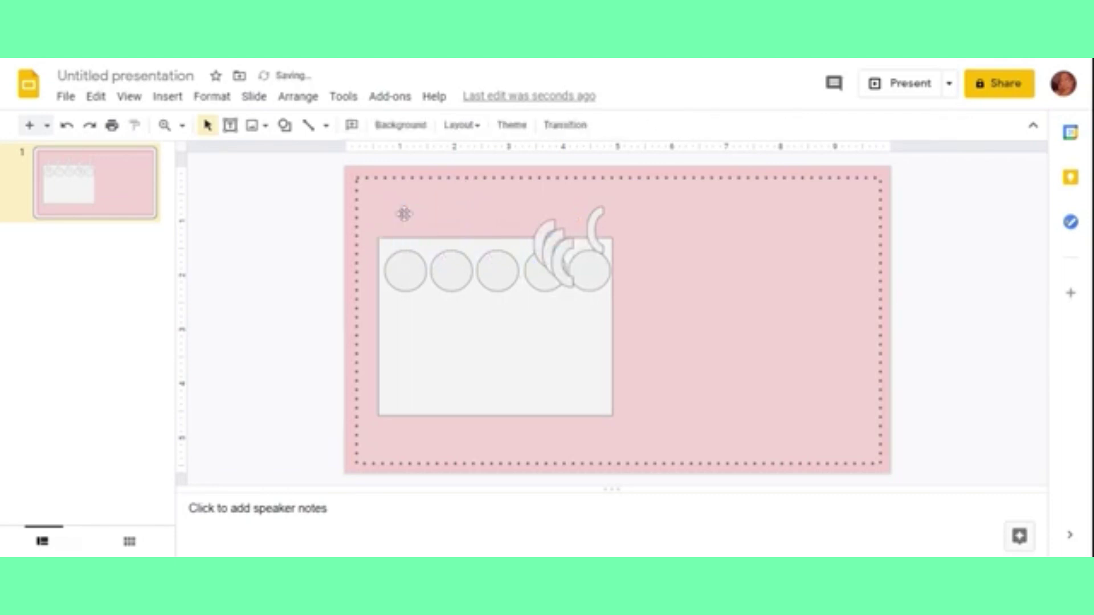
- Reposition the duplicated hooks so each of the five circles has one
left_click_drag(562, 273, 407, 256)
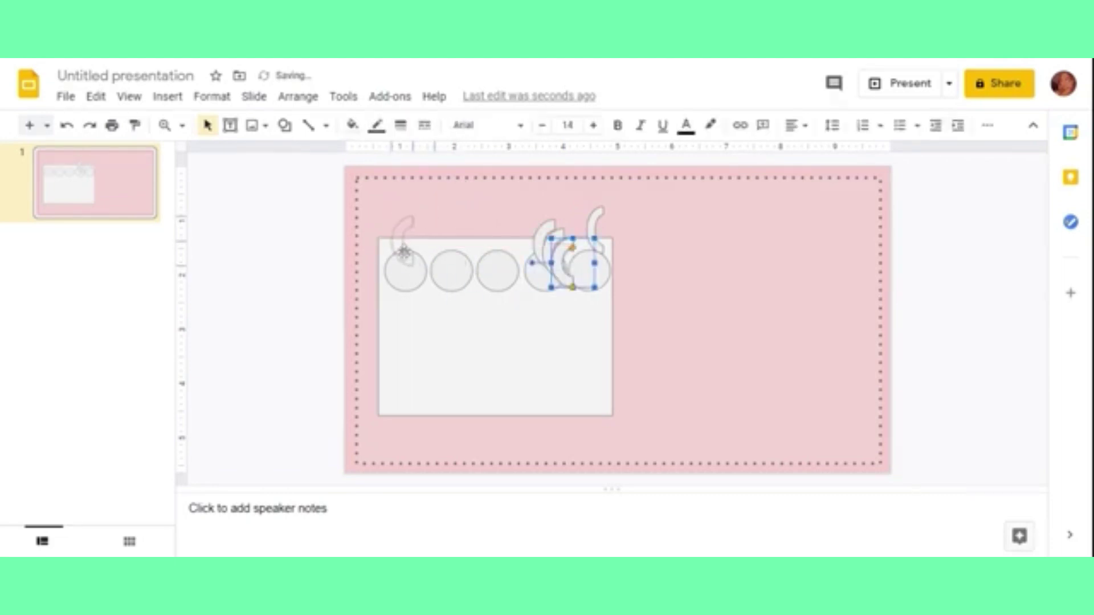
left_click_drag(555, 254, 459, 254)
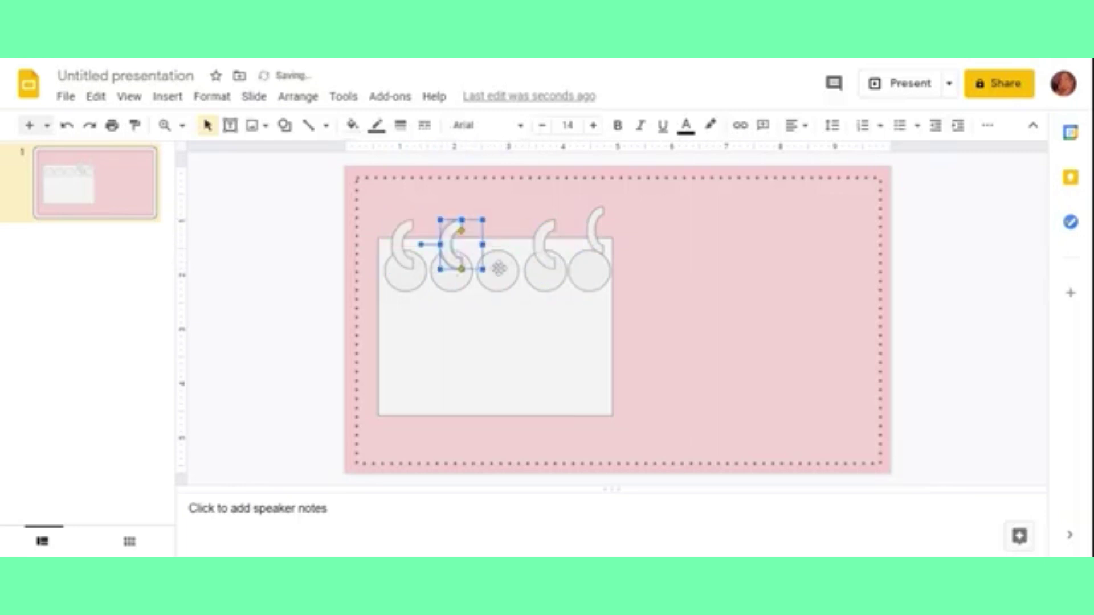
left_click(581, 268)
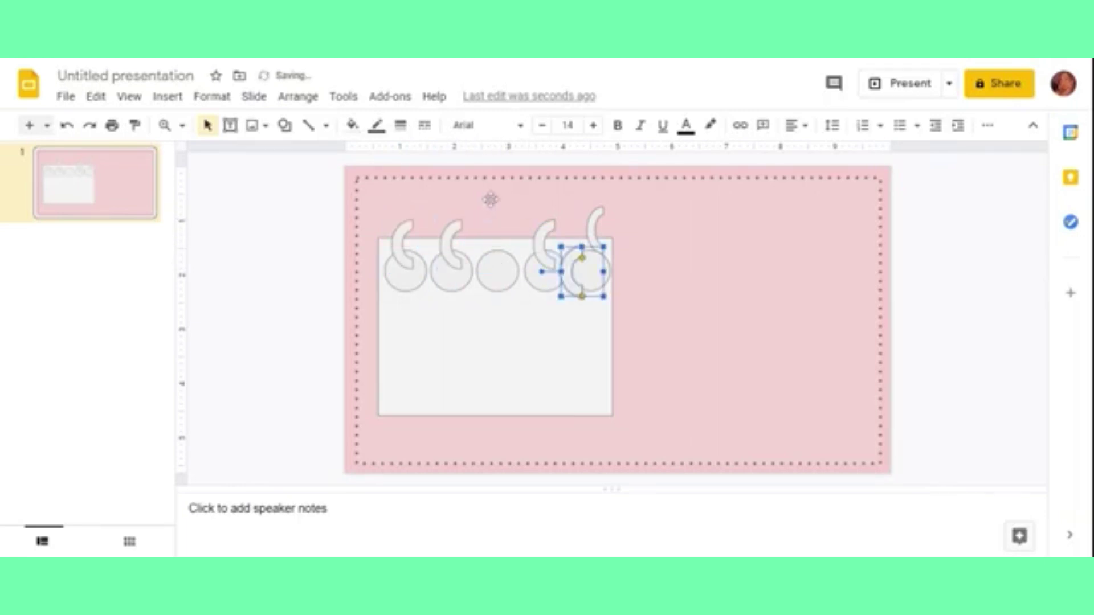
mouse_move(566, 259)
left_mouse_down()
mouse_move(518, 254)
mouse_move(490, 233)
left_mouse_up()
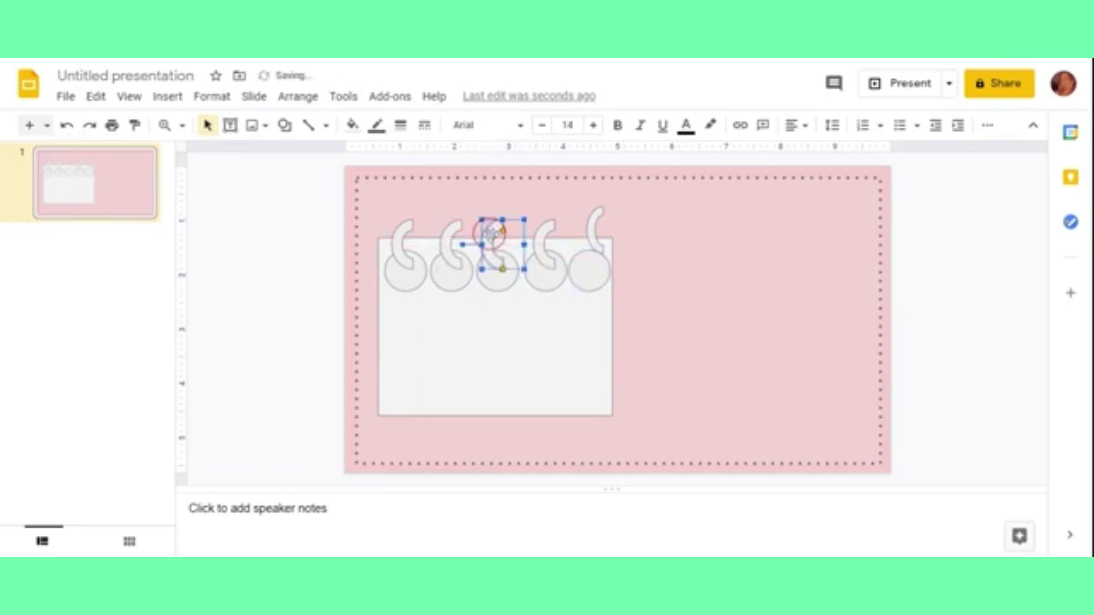
key("ctrl+z")
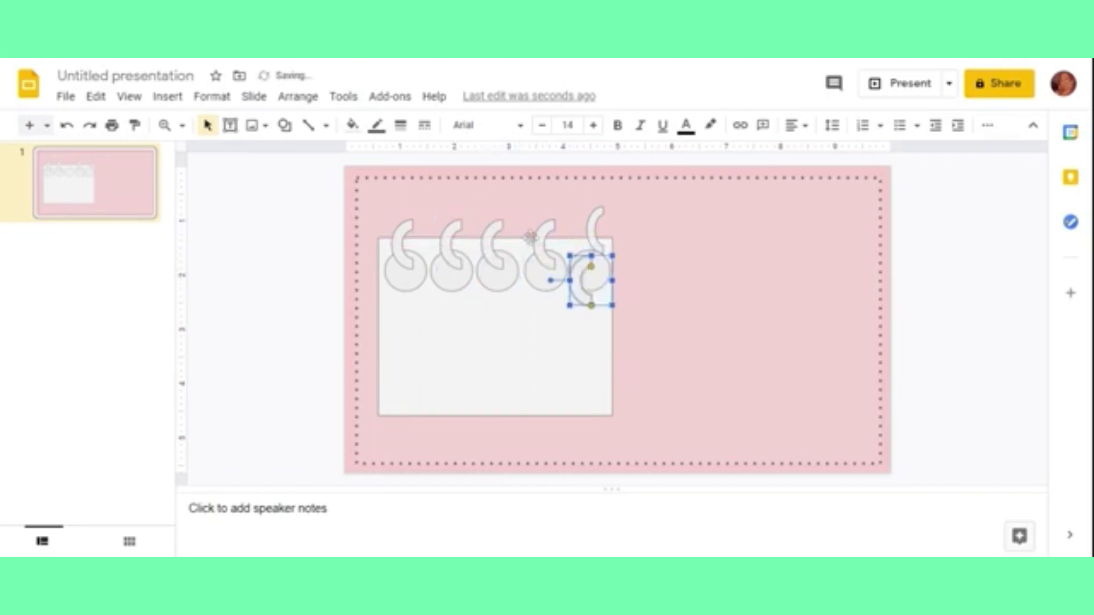
left_click(587, 229)
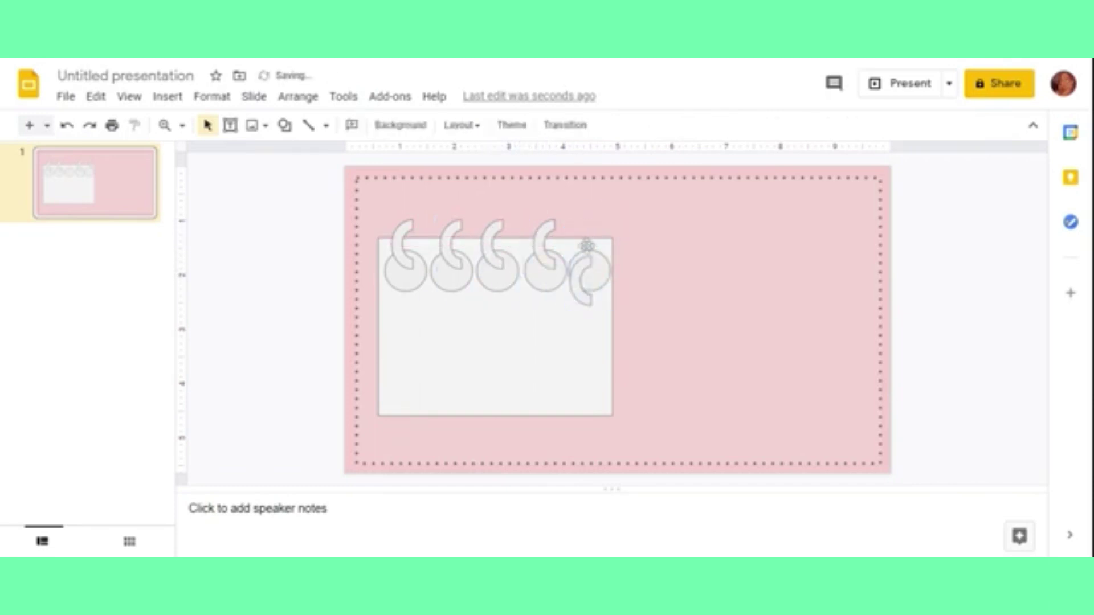
mouse_move(587, 229)
left_mouse_down()
mouse_move(575, 279)
mouse_move(599, 244)
mouse_move(551, 221)
left_mouse_up()
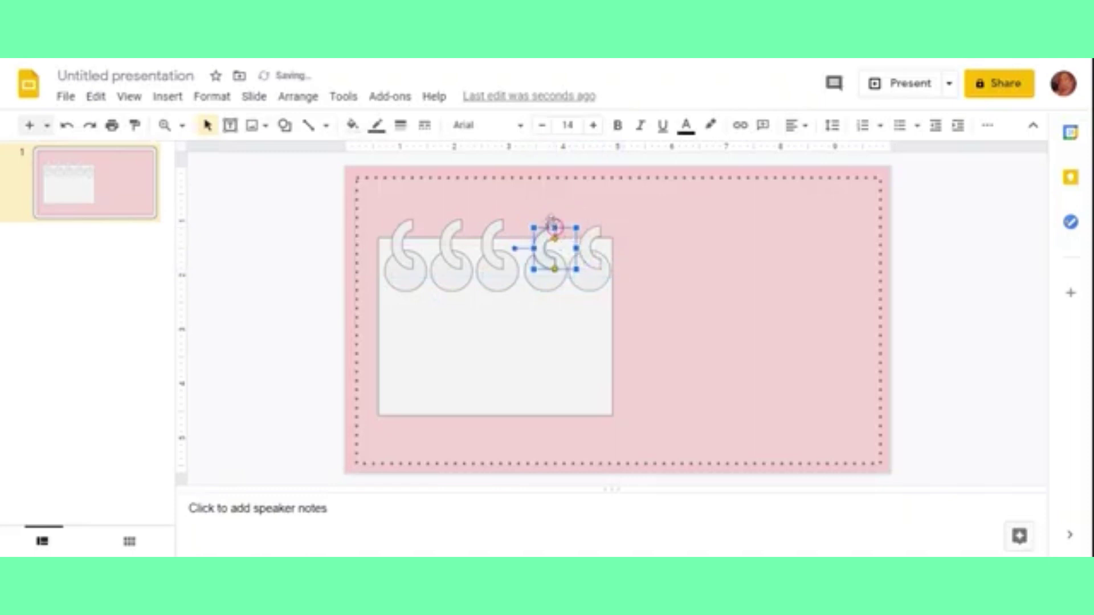
left_click(504, 228)
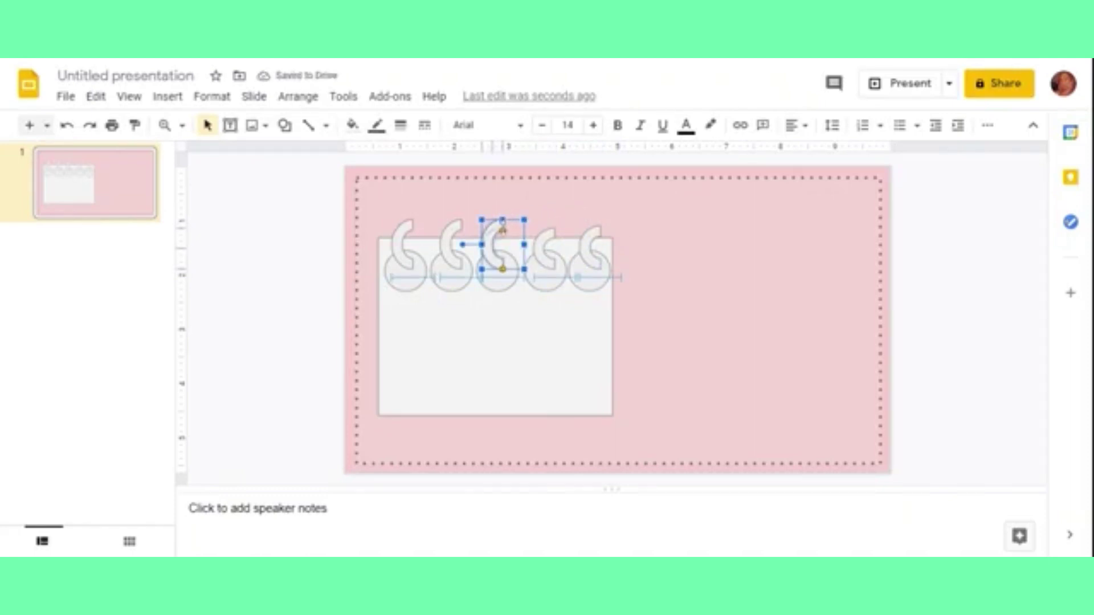
left_click(449, 230)
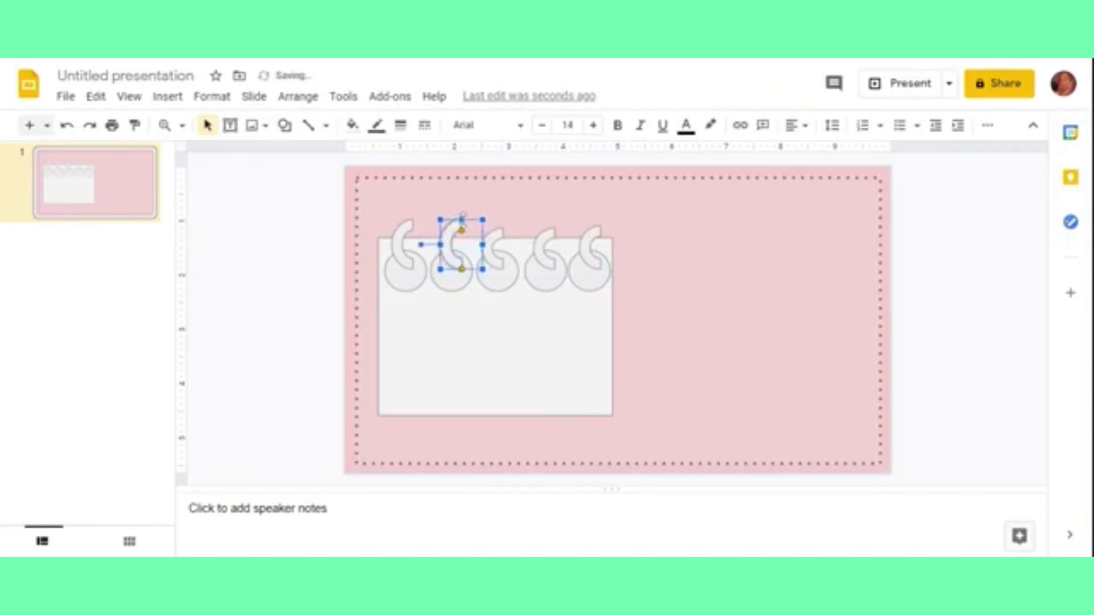
left_click(409, 229)
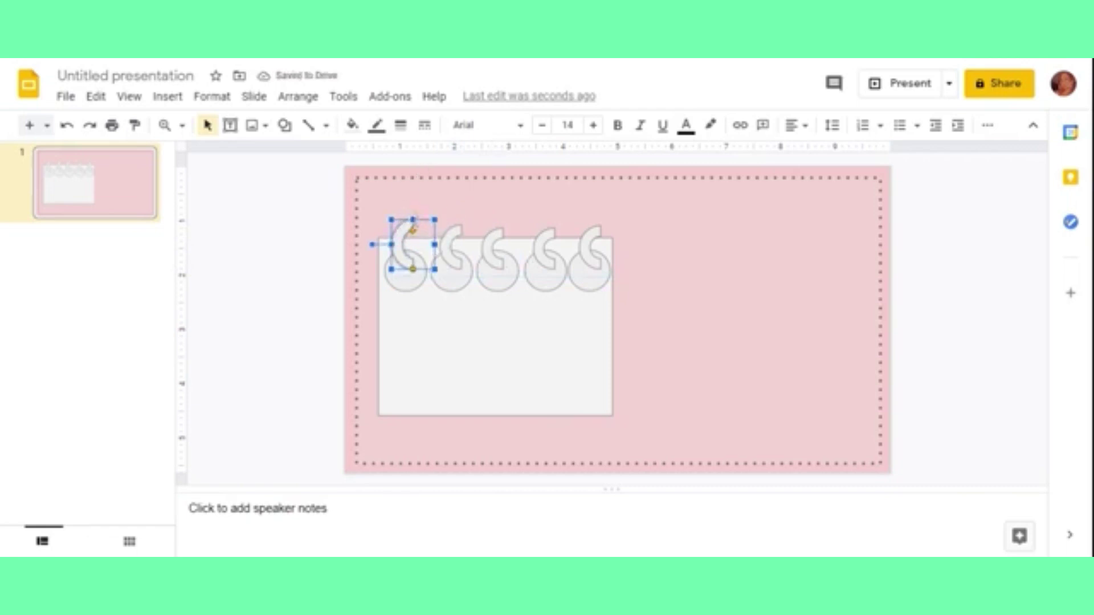
- Fill the hooks above the first three circles grey
left_click(352, 124)
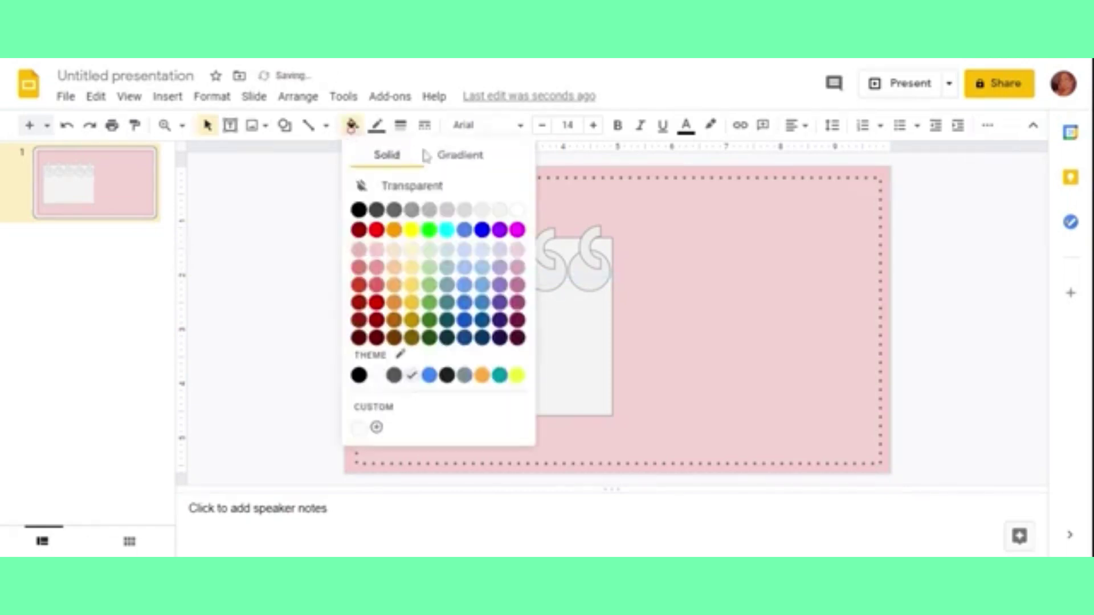
left_click(443, 216)
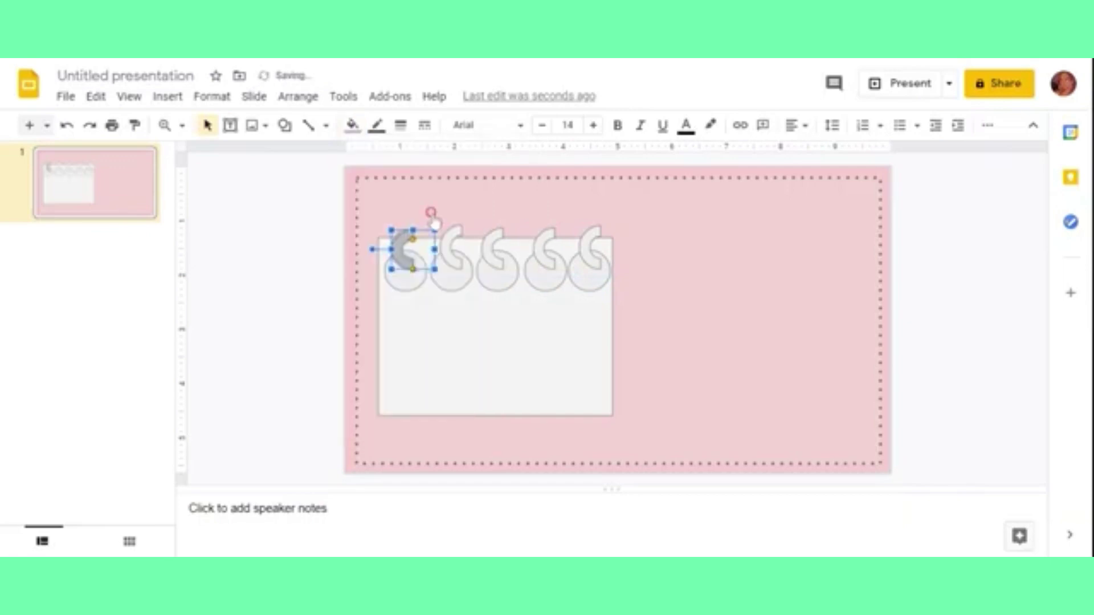
left_click(454, 244)
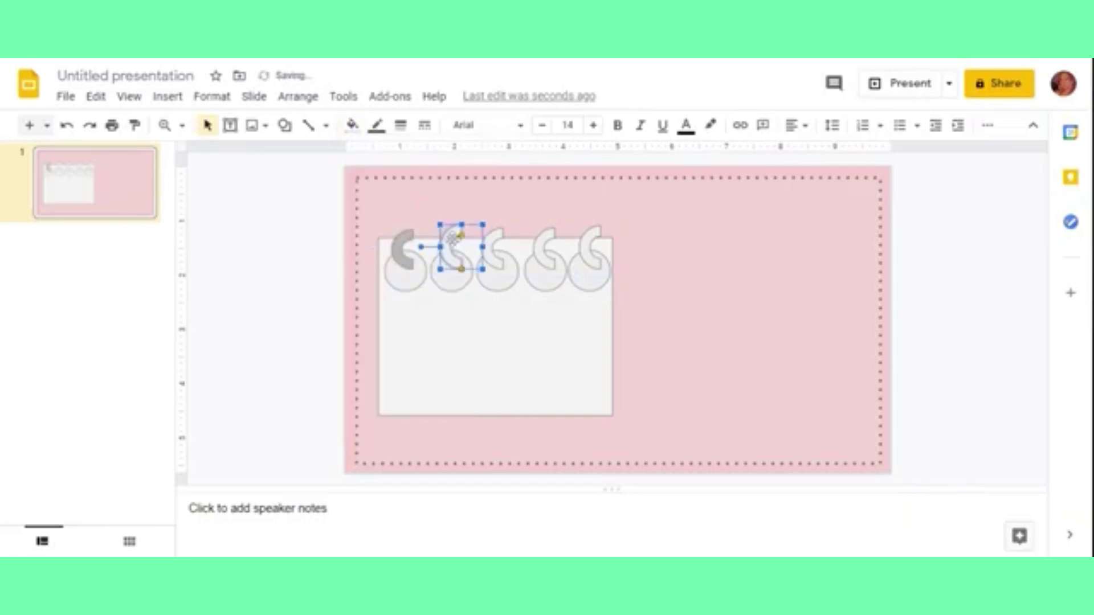
left_click(352, 124)
left_click(430, 212)
left_click(497, 246)
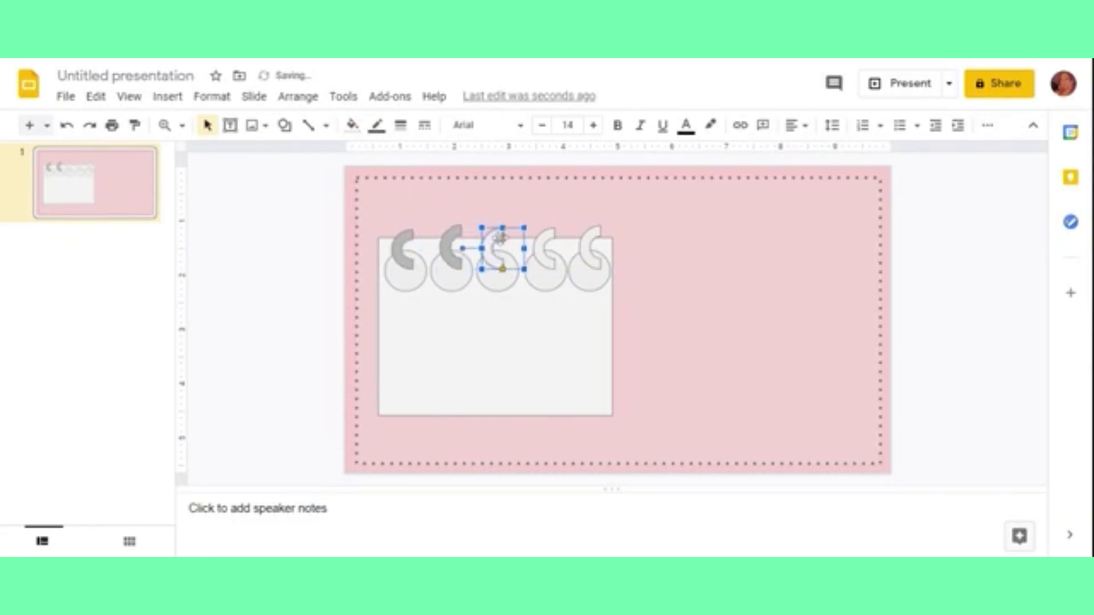
left_click(352, 124)
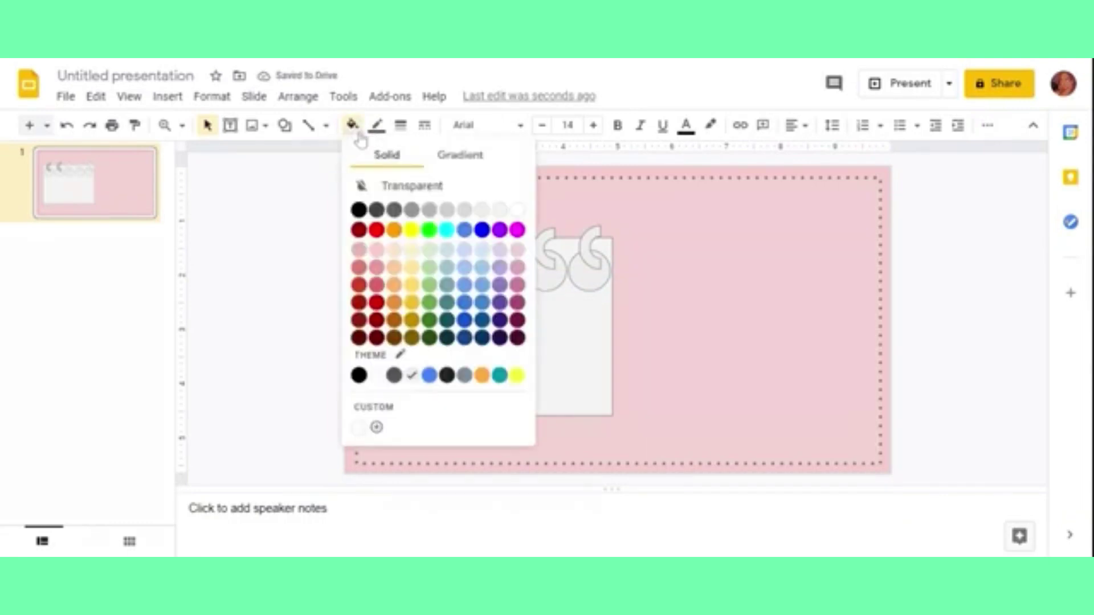
left_click(412, 213)
left_click(352, 124)
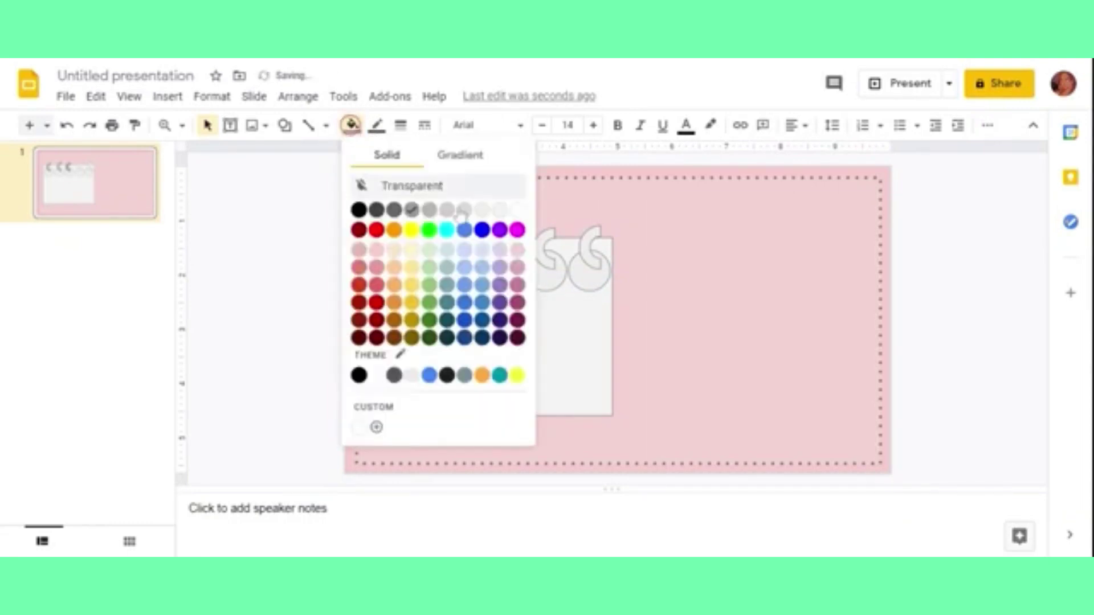
left_click(430, 211)
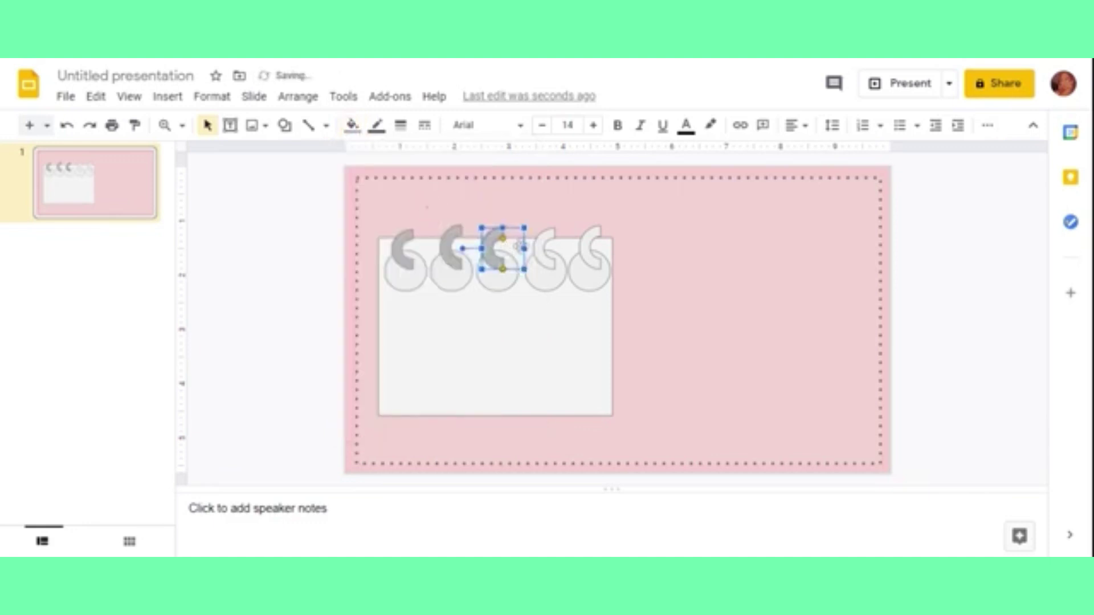
- Fill the hooks above the fourth and fifth circles grey too
left_click(551, 244)
left_click(352, 124)
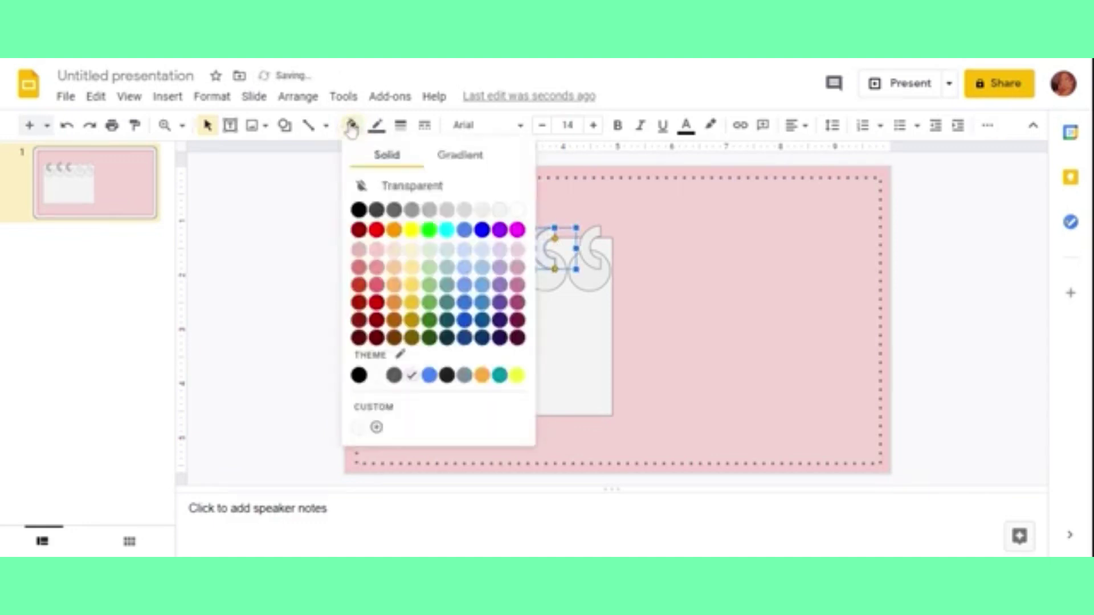
left_click(430, 209)
left_click(596, 237)
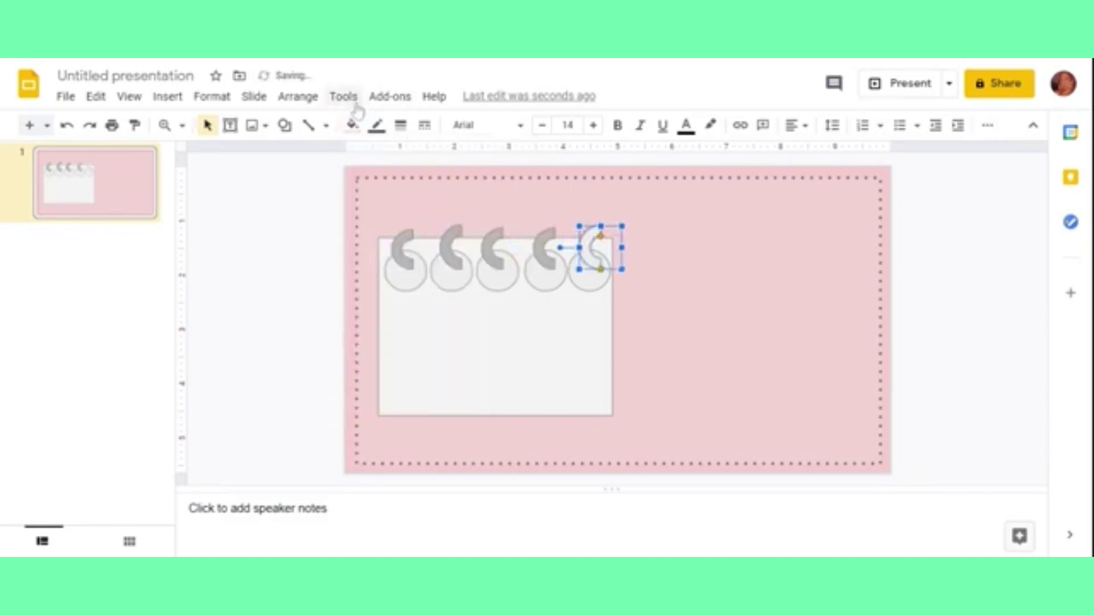
left_click(352, 125)
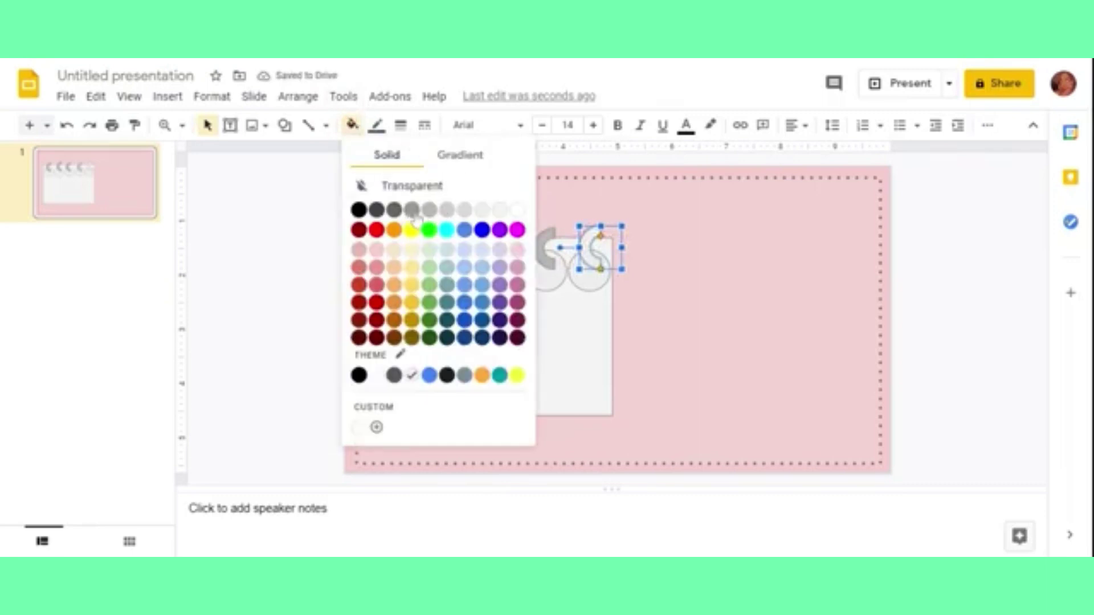
left_click(430, 211)
left_click(704, 274)
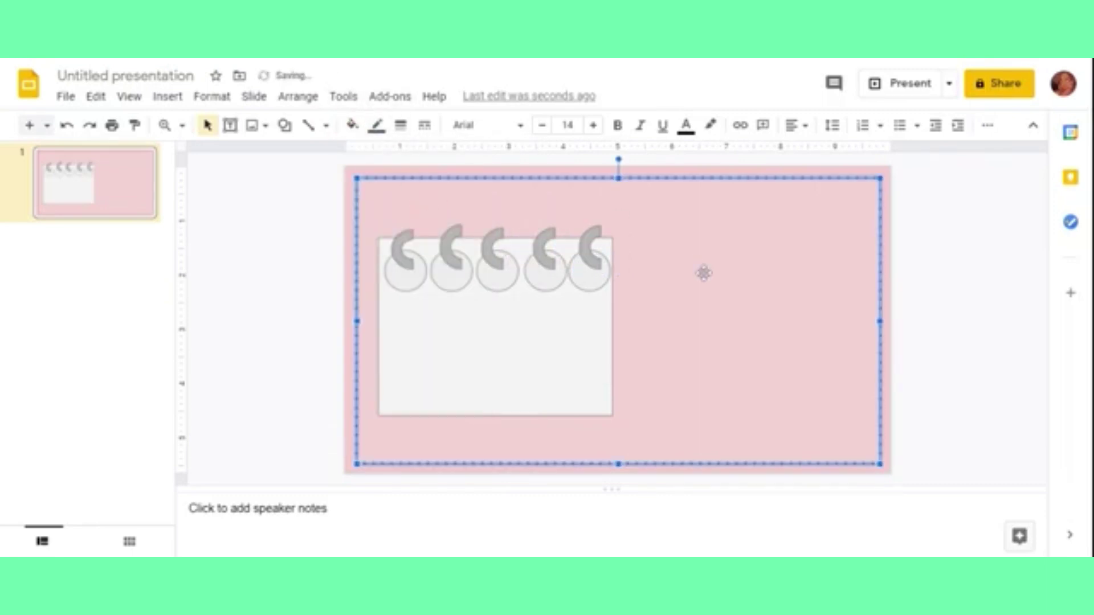
left_click(280, 285)
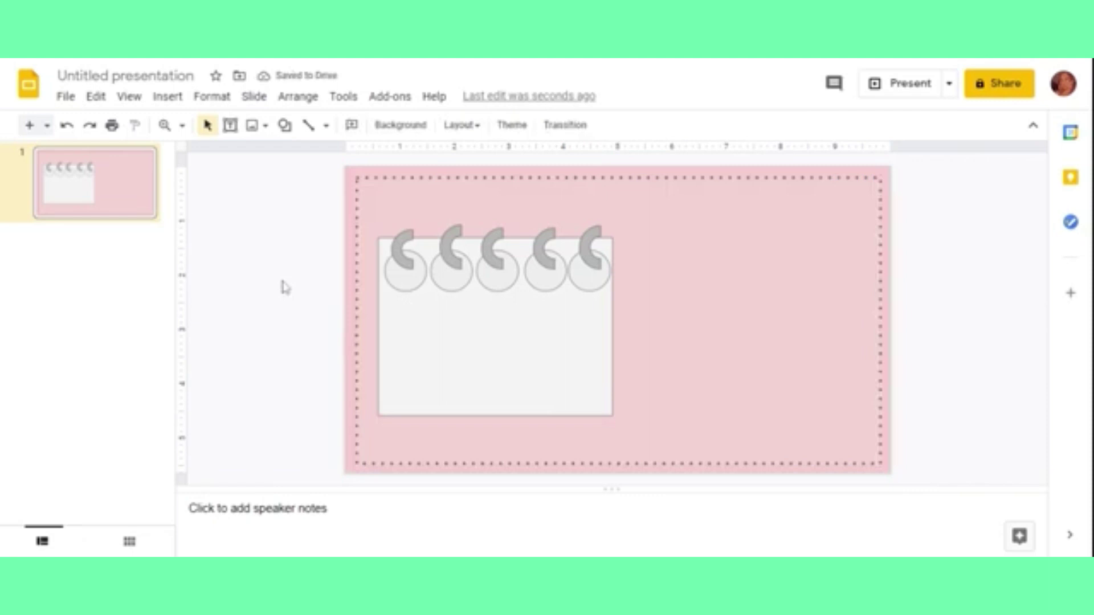
- Draw a text box in the light box below the hooks and type 'Notes'
left_click(229, 125)
left_click_drag(406, 311, 585, 404)
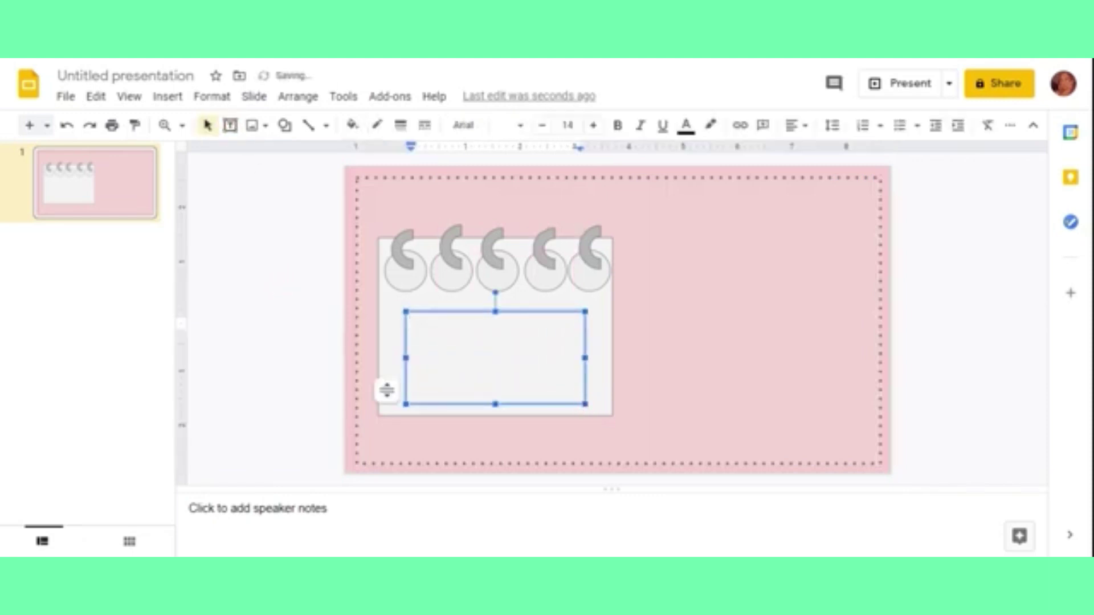
type("Notes")
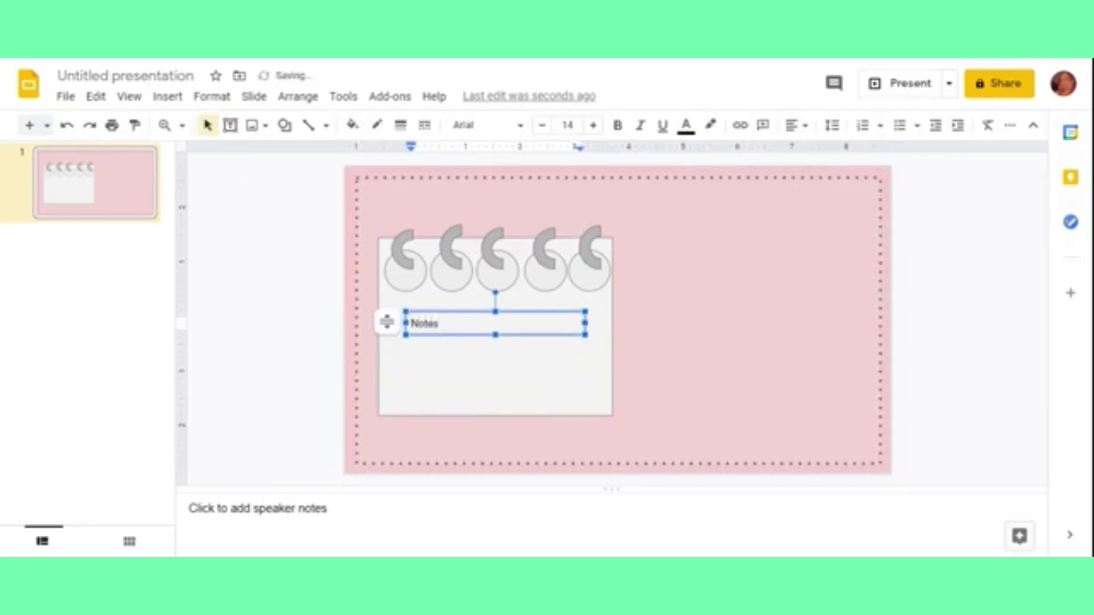
- Set the Notes text to the Lemon font and enlarge it by five points
key("ctrl+a")
left_click(484, 125)
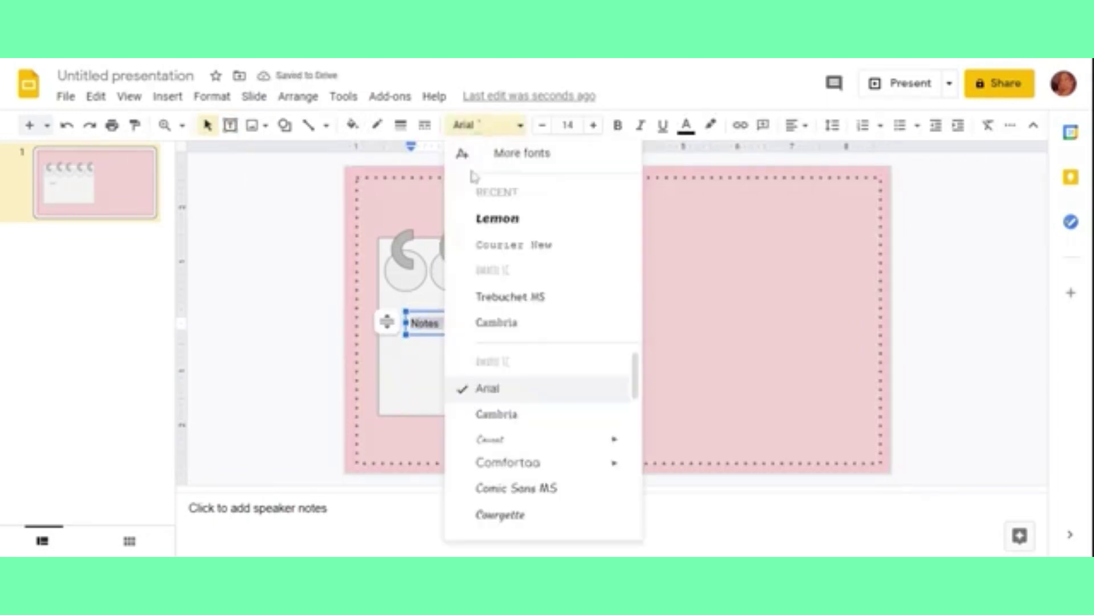
left_click(502, 219)
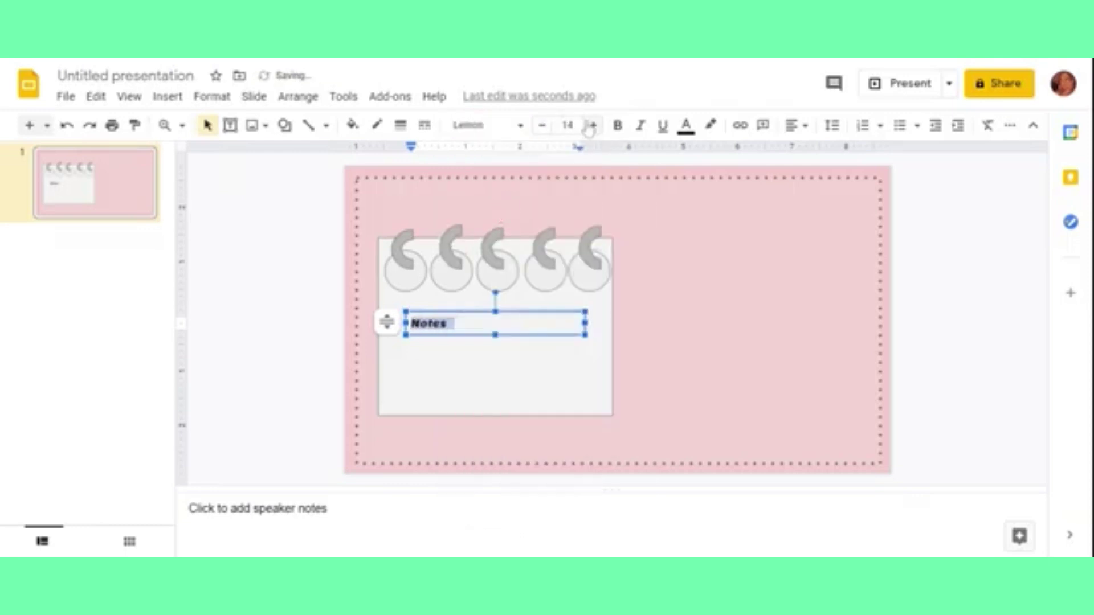
left_click(593, 125)
left_click(593, 125)
left_click(593, 125)
left_click(593, 125)
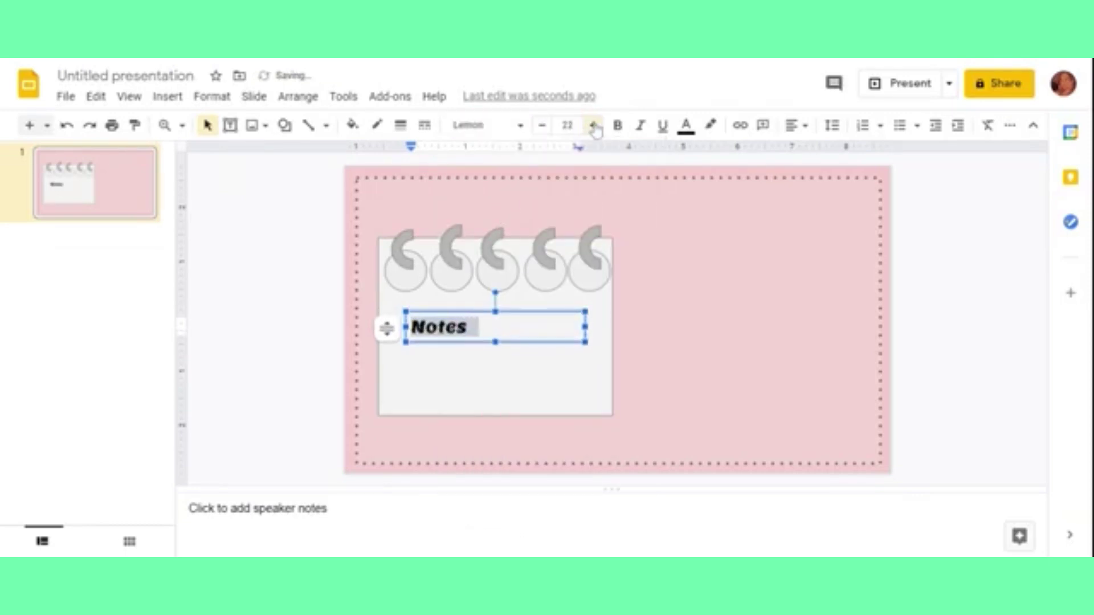
left_click(593, 125)
- Extend the text to read 'Notes / whatever you want'
left_click(275, 279)
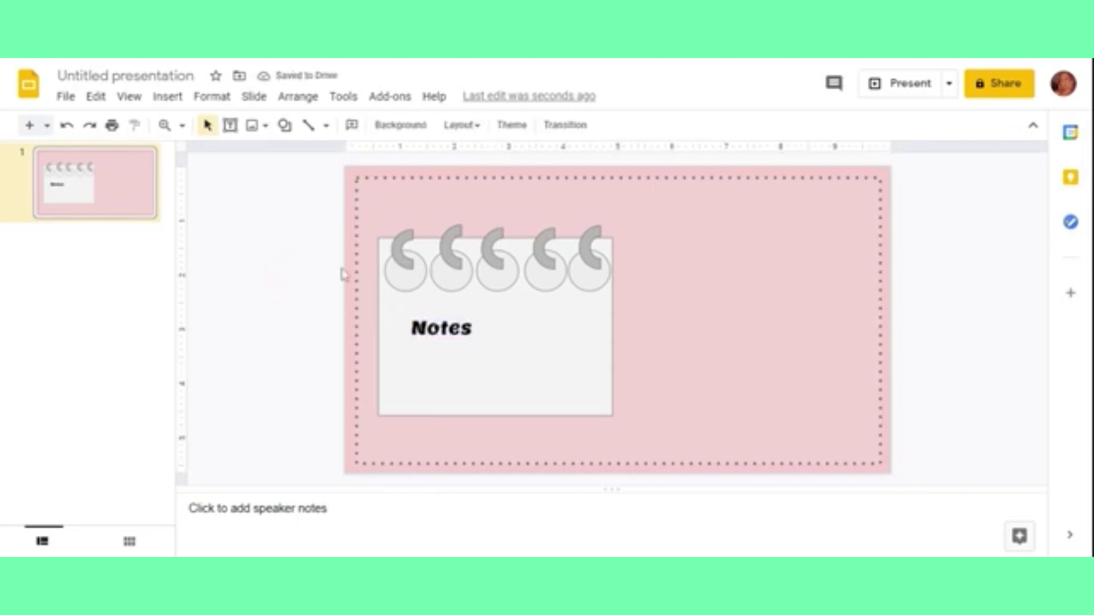
left_click(438, 328)
left_click(474, 328)
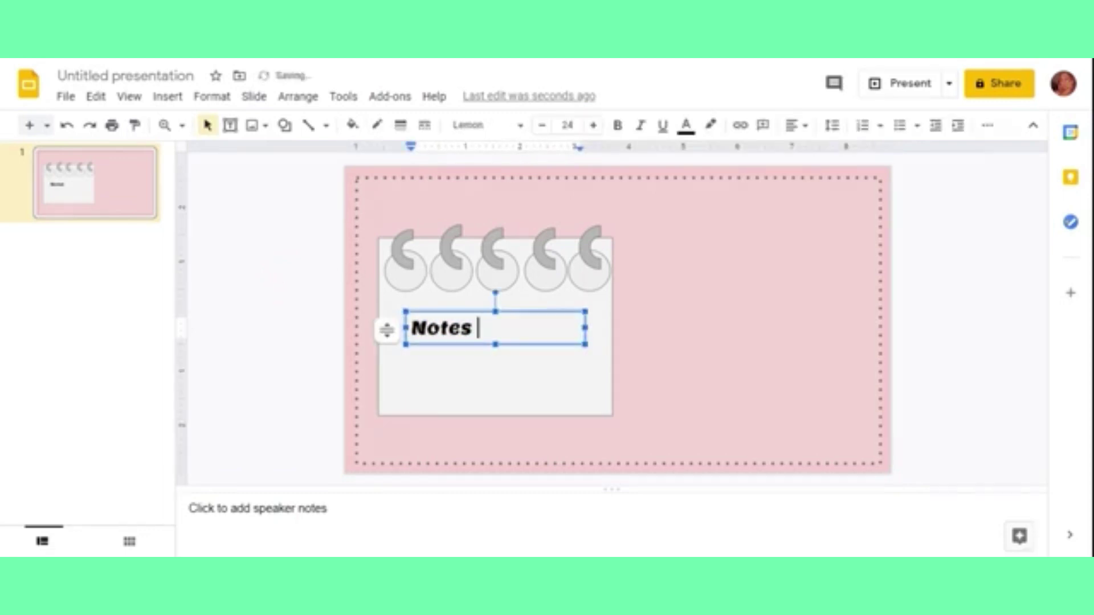
type("hatuer")
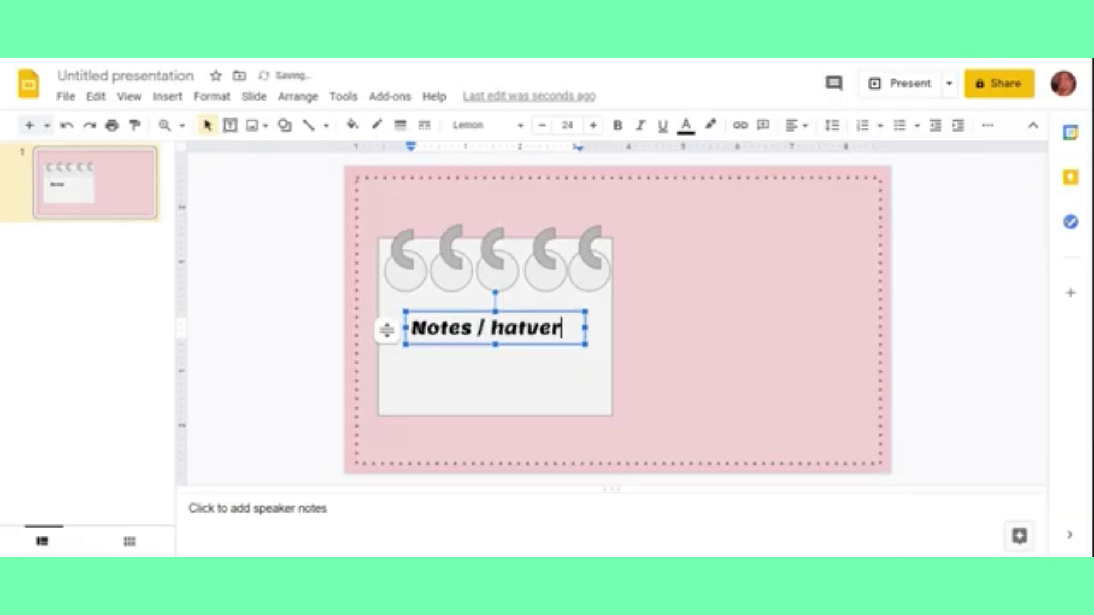
key("BackSpace")
key("BackSpace")
key("BackSpace")
key("BackSpace")
key("BackSpace")
type("what")
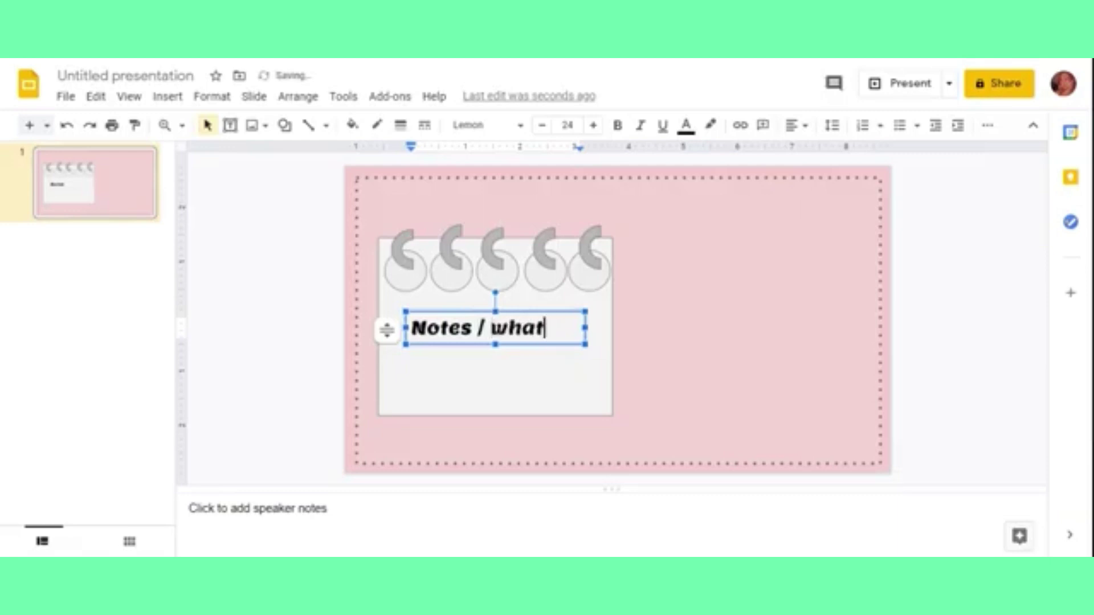
type("ever you ")
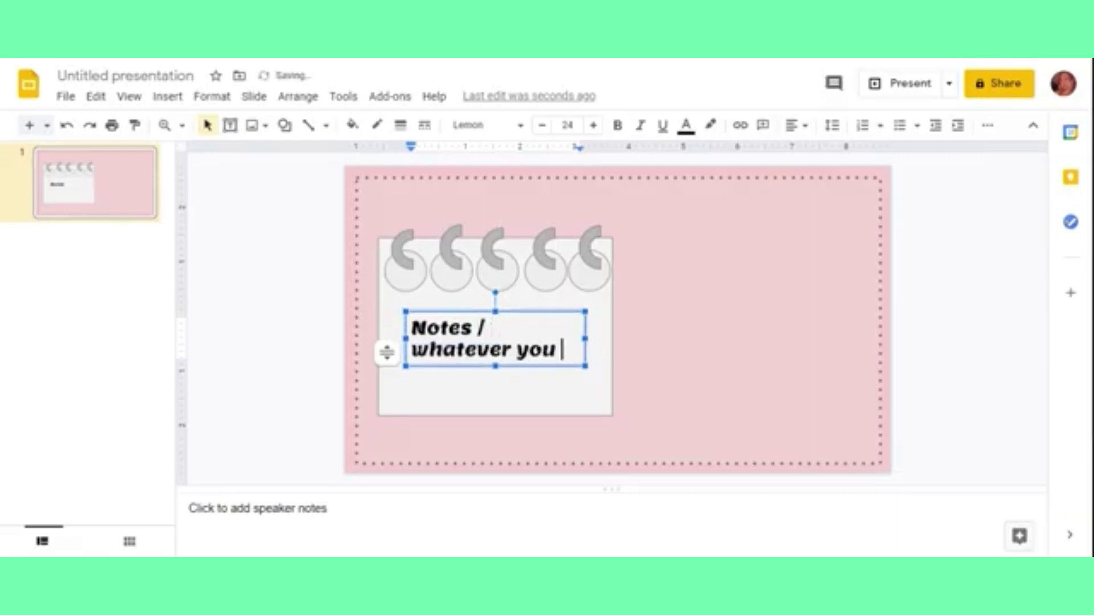
type("want")
- Shrink all the notes text to 14 pt so it fits on one line
key("ctrl+a")
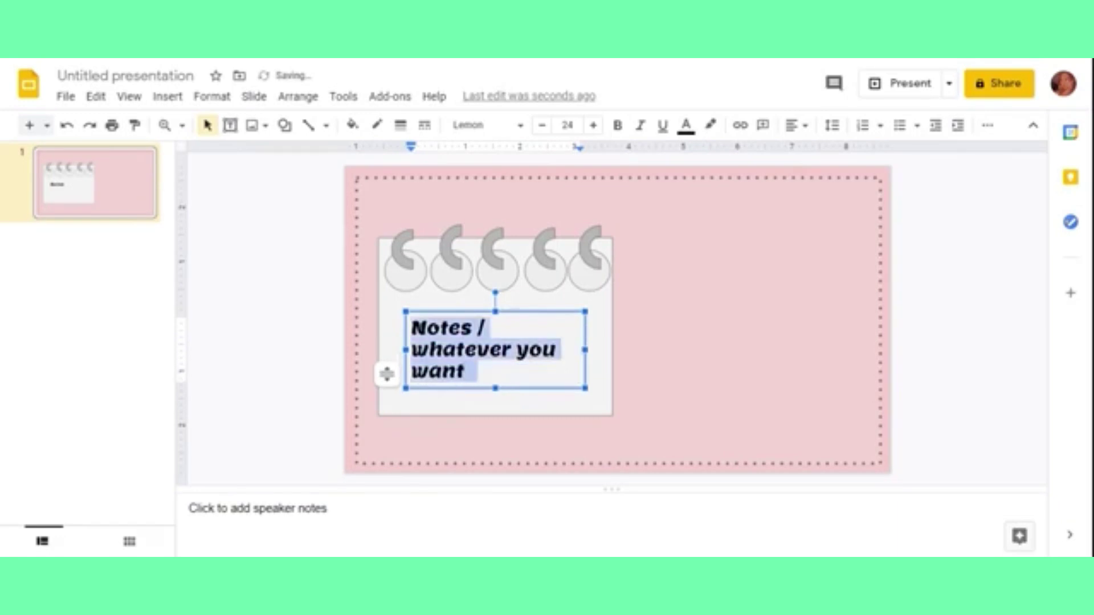
left_click(541, 125)
left_click(542, 125)
left_click(542, 125)
left_click(541, 125)
left_click(542, 125)
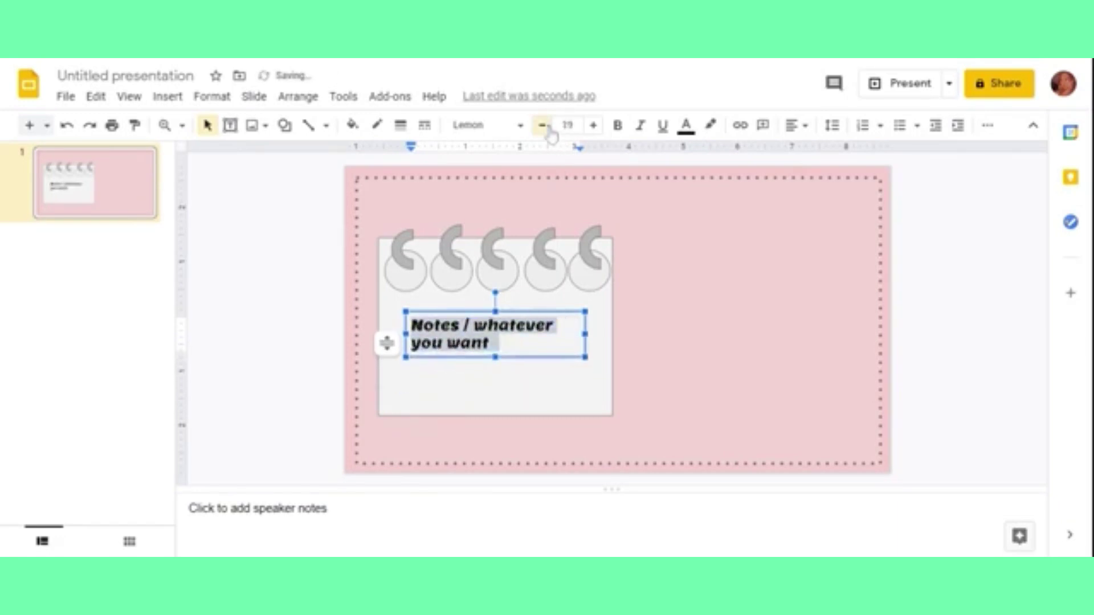
left_click(541, 125)
left_click(542, 125)
left_click(542, 125)
left_click(541, 125)
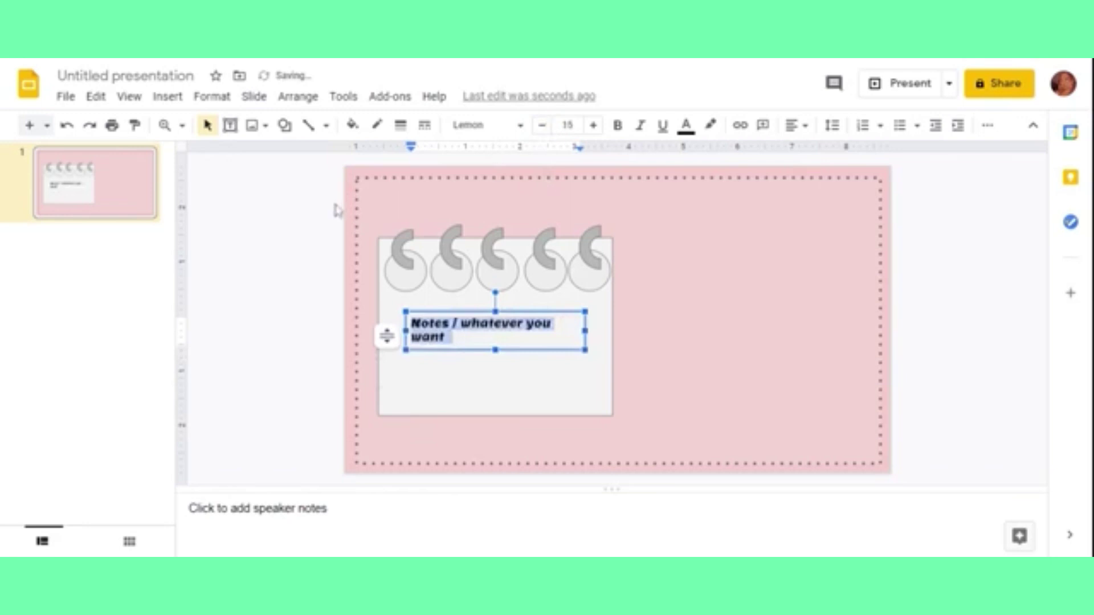
left_click(542, 124)
left_click(542, 125)
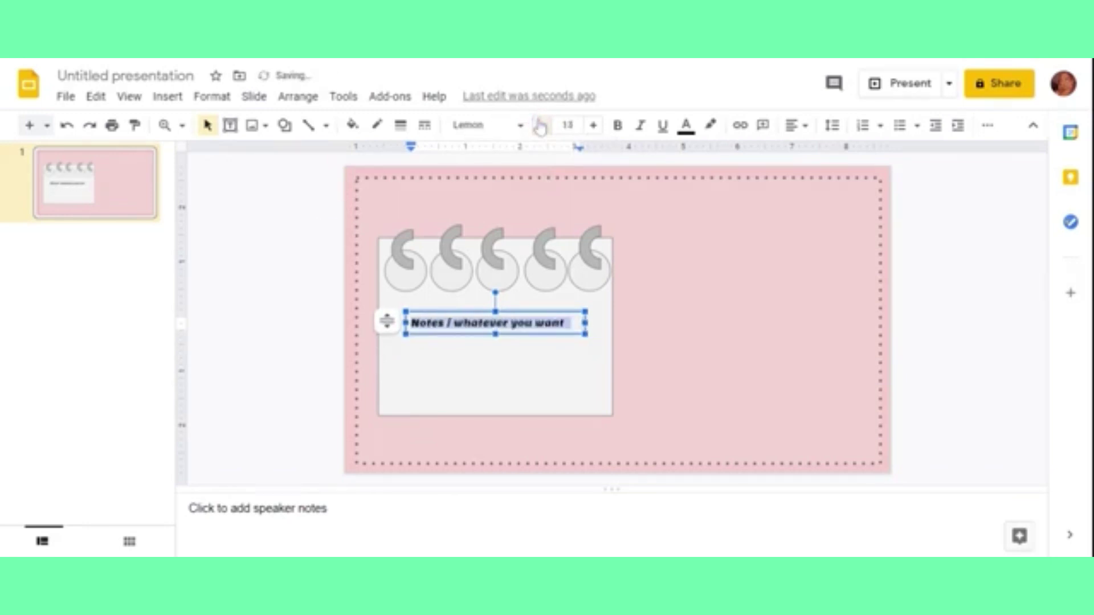
left_click(593, 126)
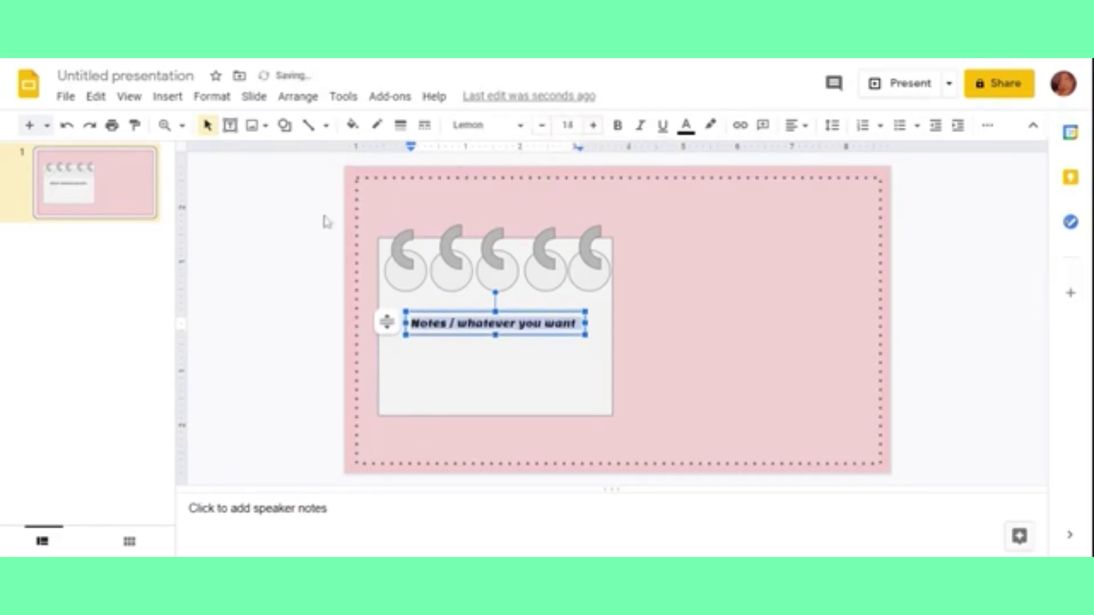
left_click(305, 238)
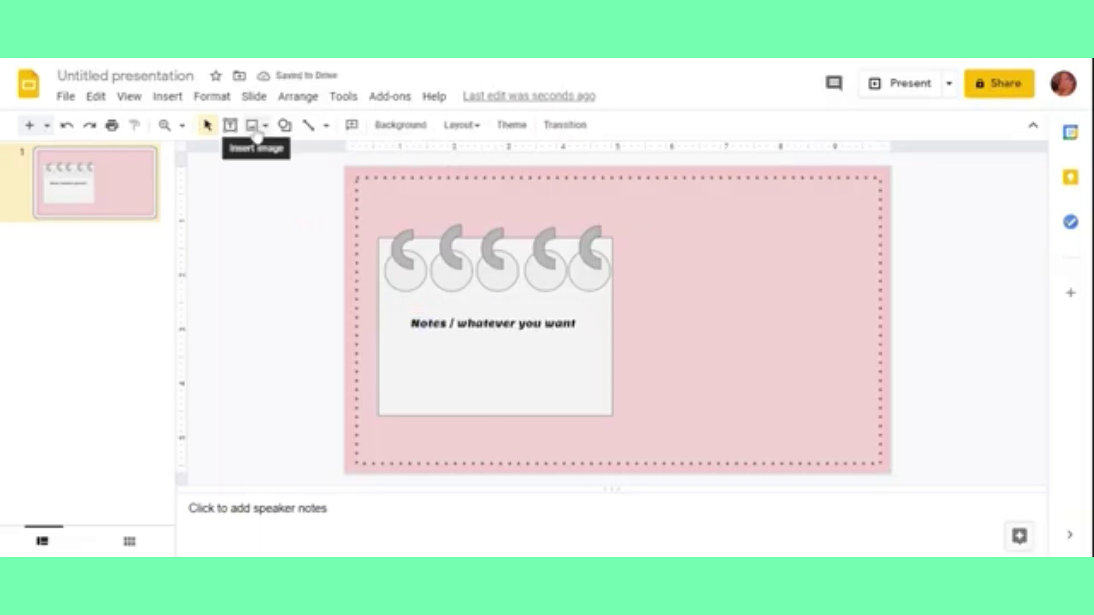
- Draw a rectangle on the right side of the slide
left_click(285, 124)
mouse_move(323, 153)
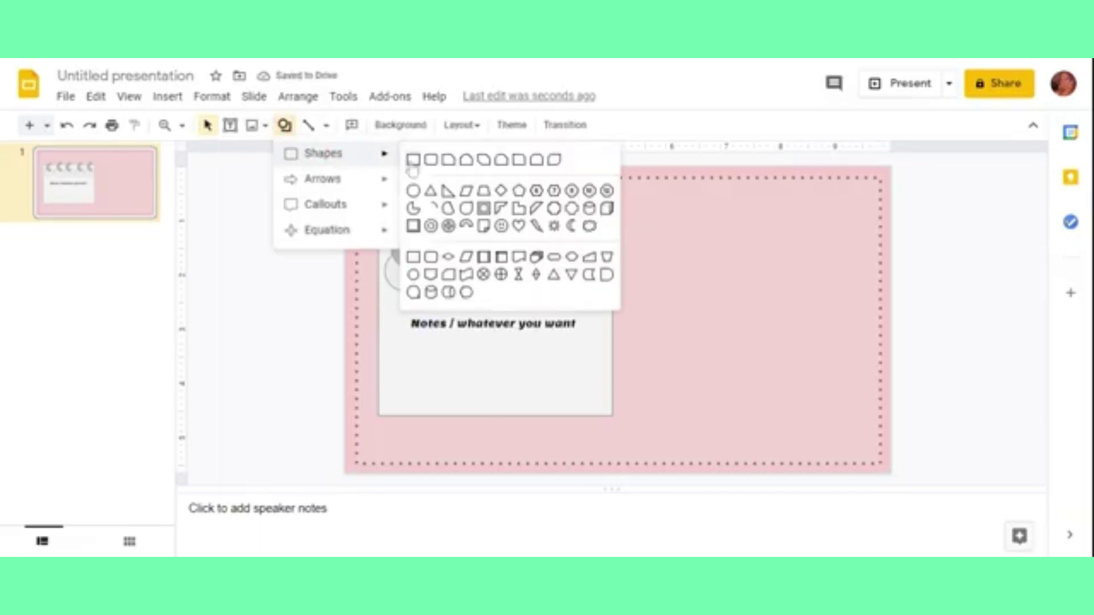
left_click(413, 162)
left_click_drag(717, 239, 863, 361)
left_click_drag(792, 324, 774, 323)
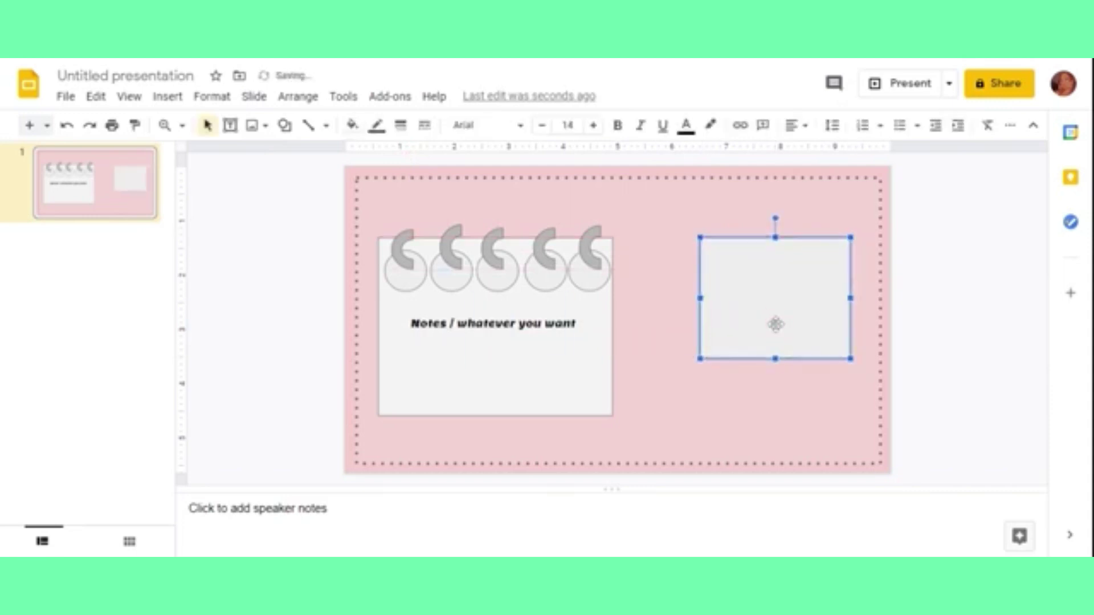
- Duplicate the rectangle and fill the original behind it dark grey
right_click(775, 324)
left_click(829, 147)
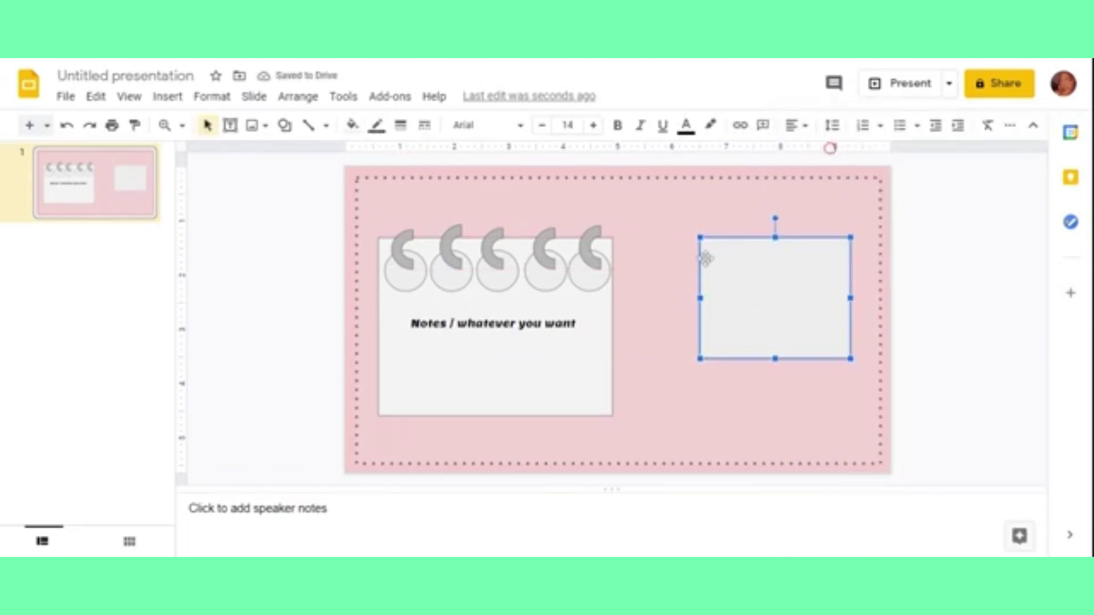
key("ctrl+v")
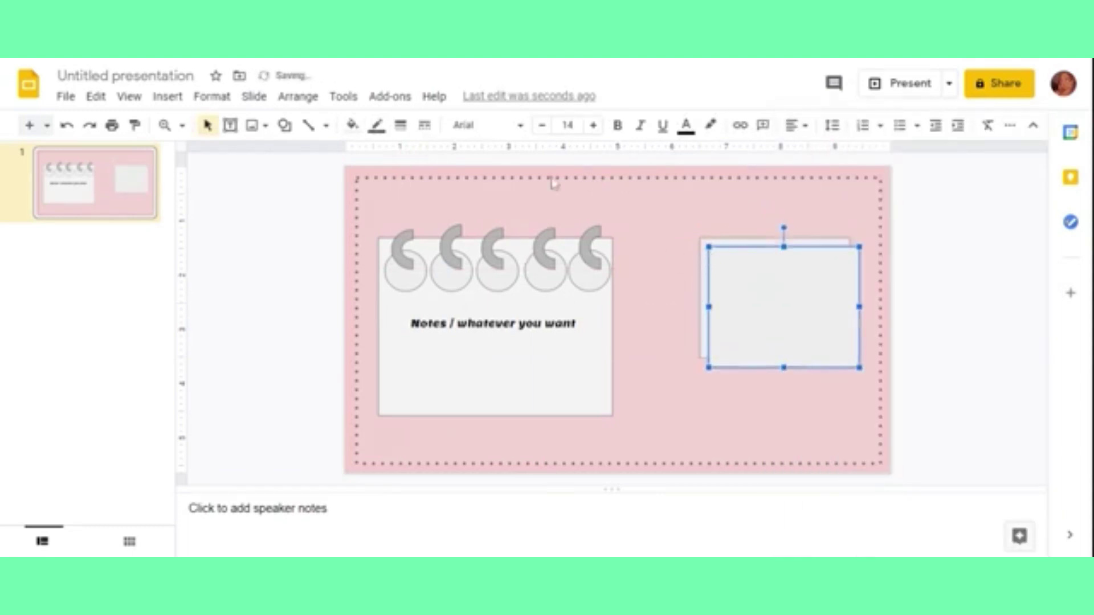
left_click(705, 240)
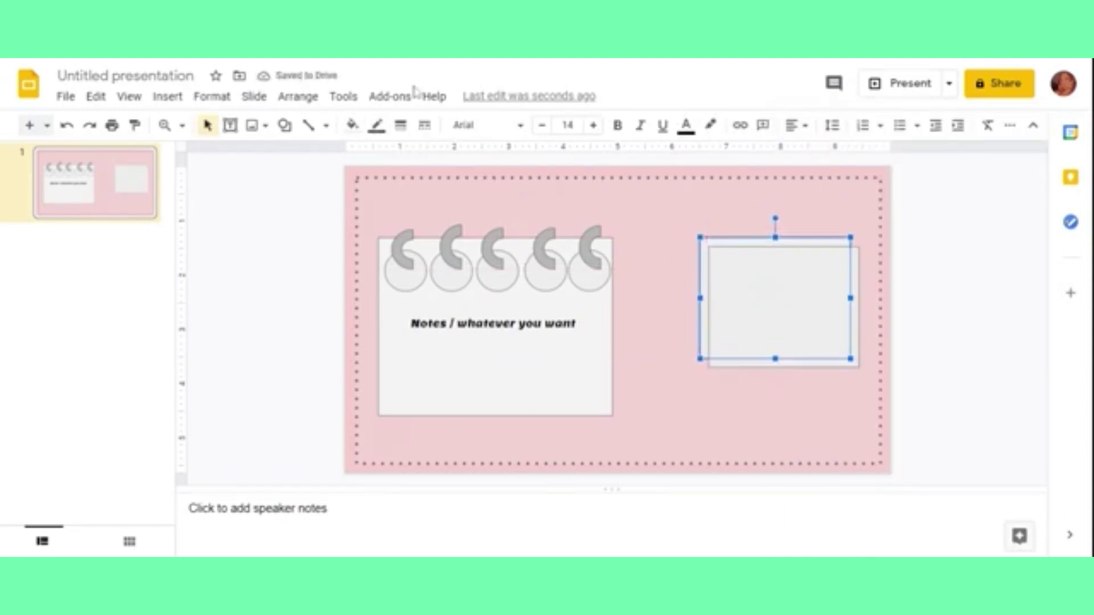
left_click(352, 125)
left_click(422, 208)
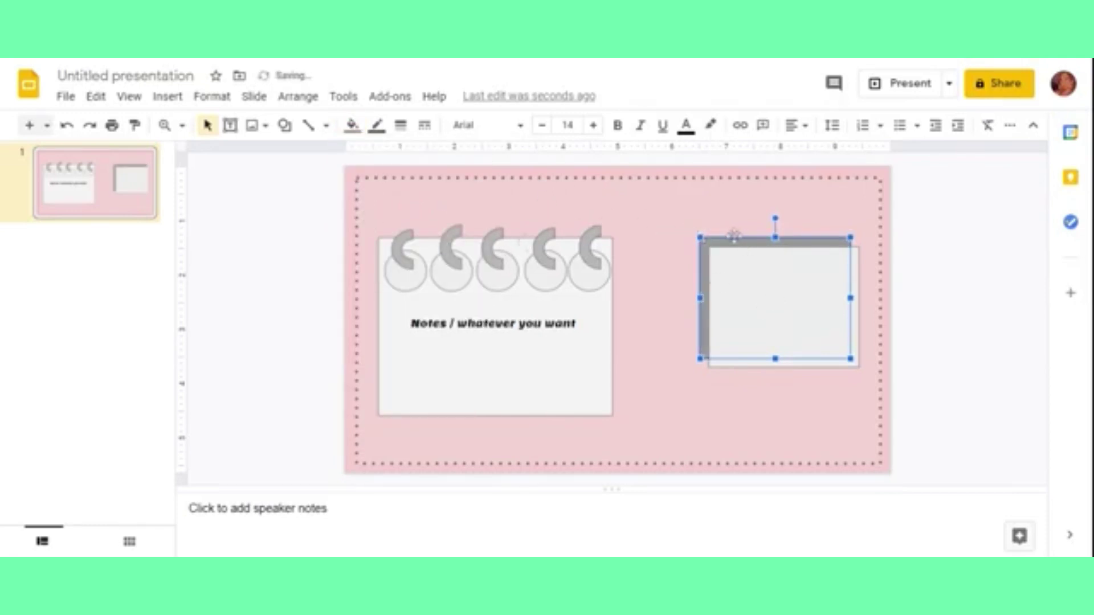
- Offset the dark grey rectangle down and right behind the light box as a drop shadow
left_click_drag(733, 234, 738, 263)
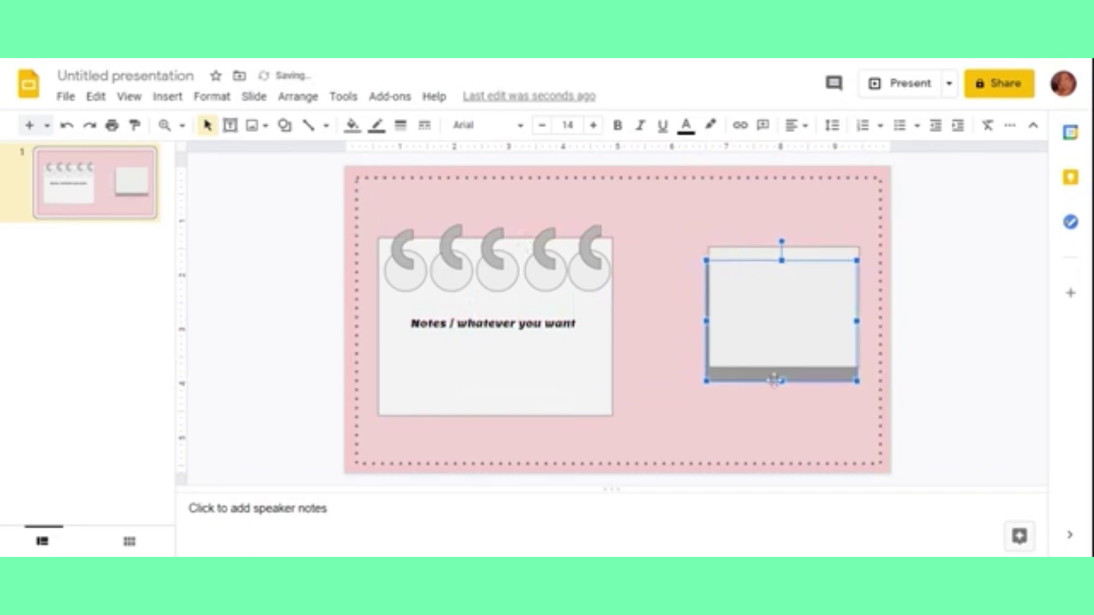
left_click_drag(774, 380, 809, 378)
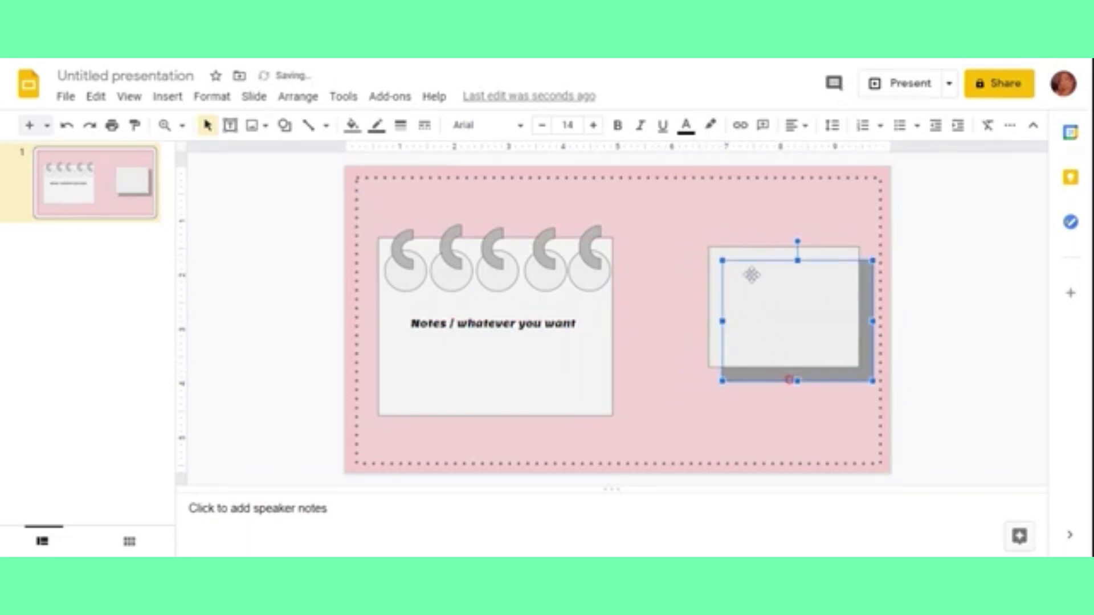
left_click(723, 252)
left_click(795, 306)
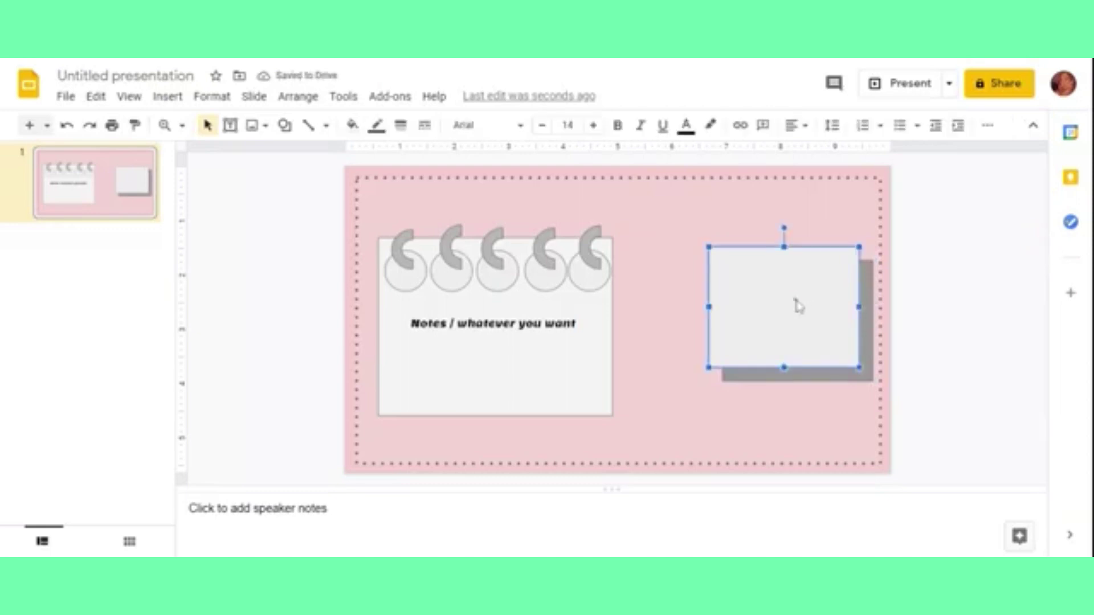
left_click_drag(795, 311, 789, 306)
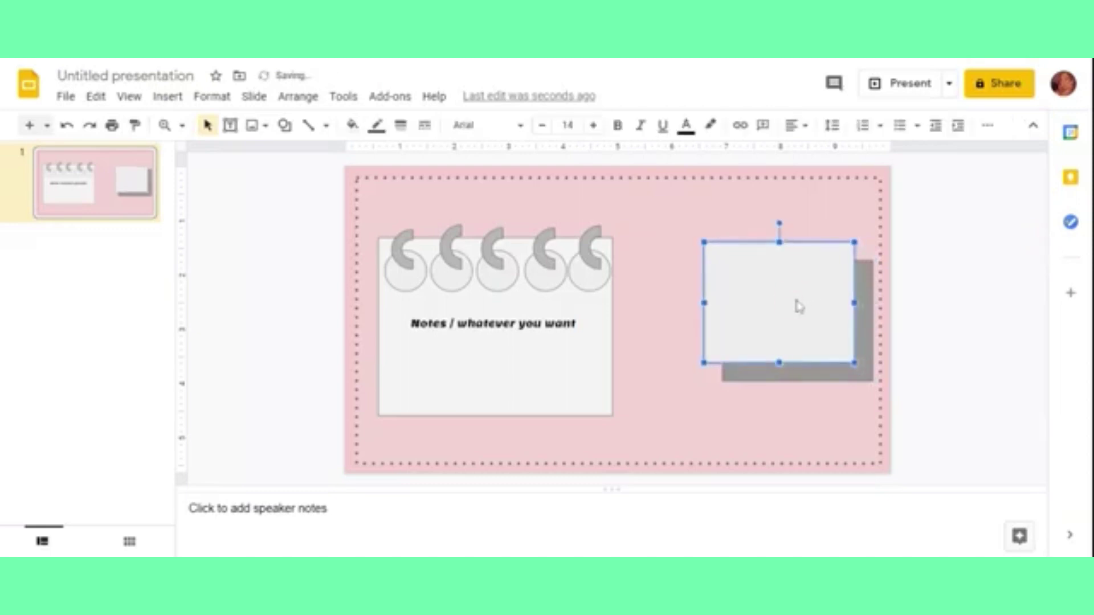
left_click(803, 371)
key("Left")
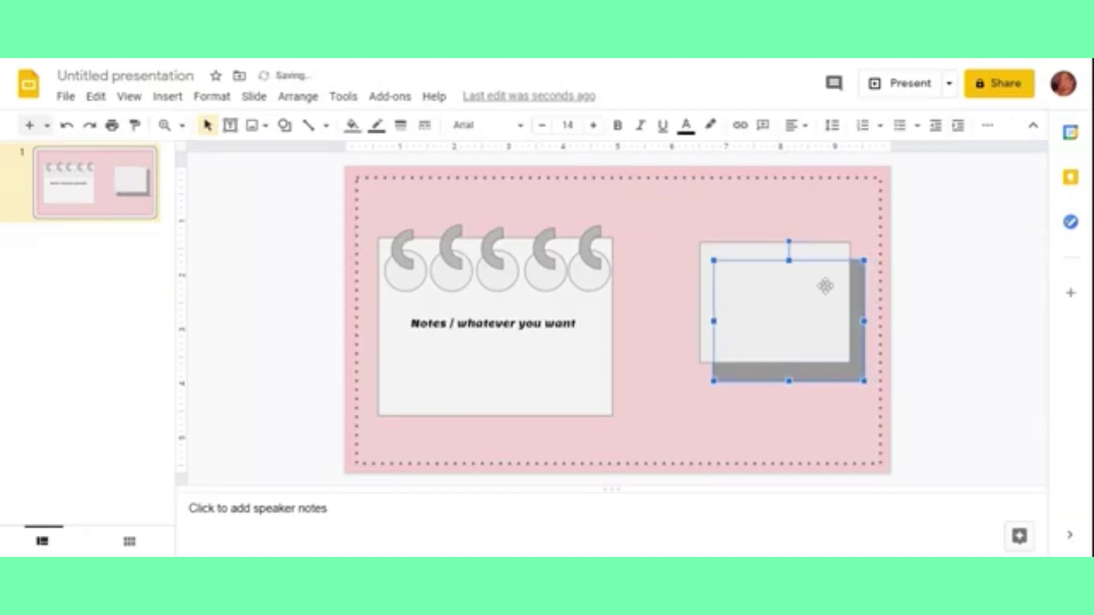
key("Up")
key("Up")
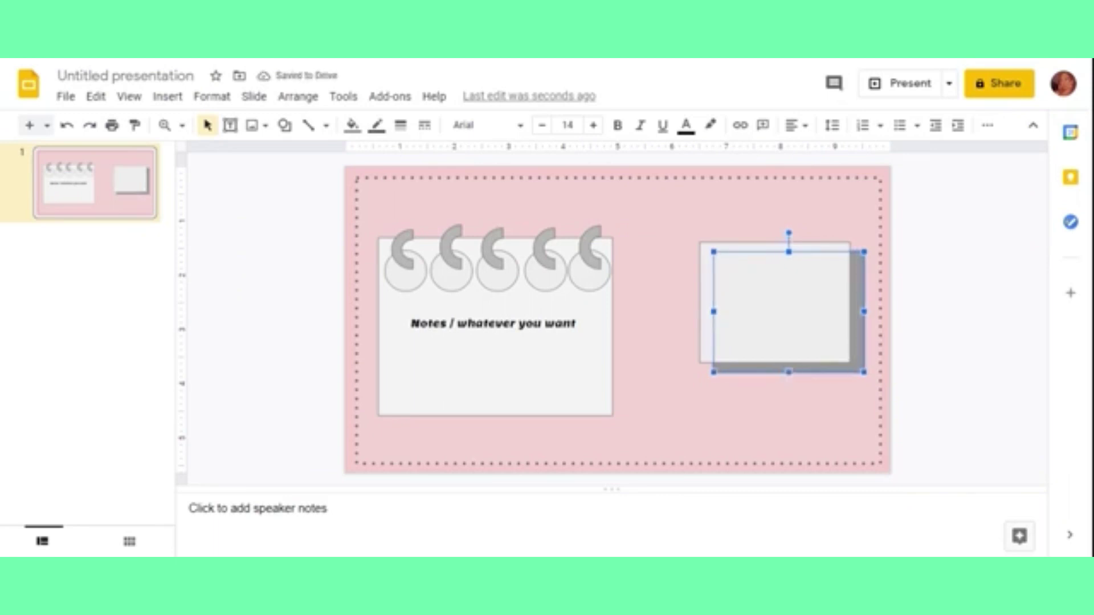
key("Left")
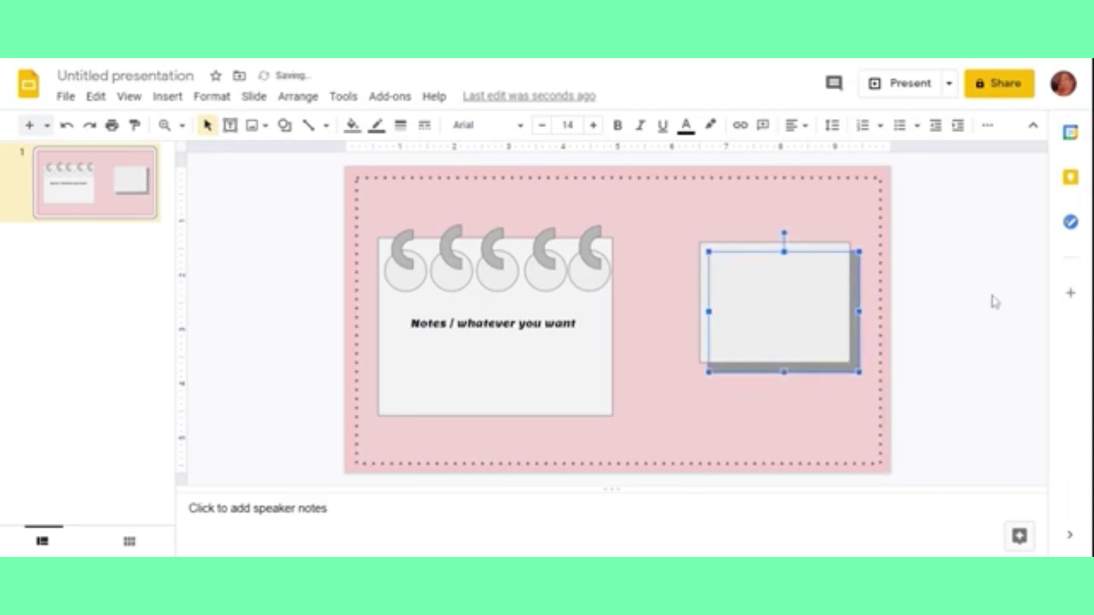
left_click(994, 302)
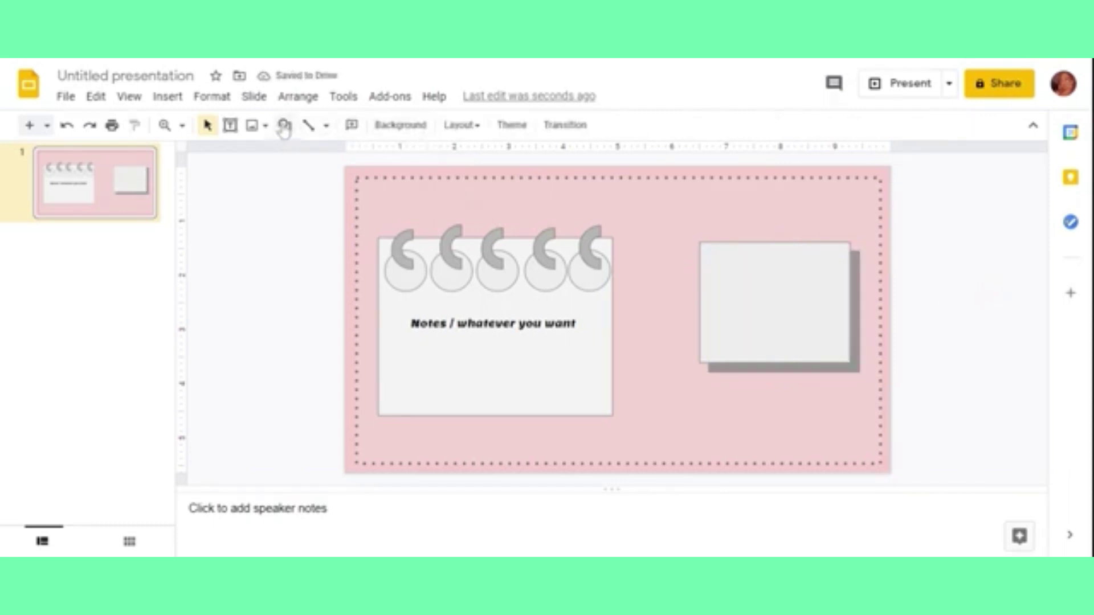
- Draw a bold-formatted text box inside the right grey box
left_click(230, 125)
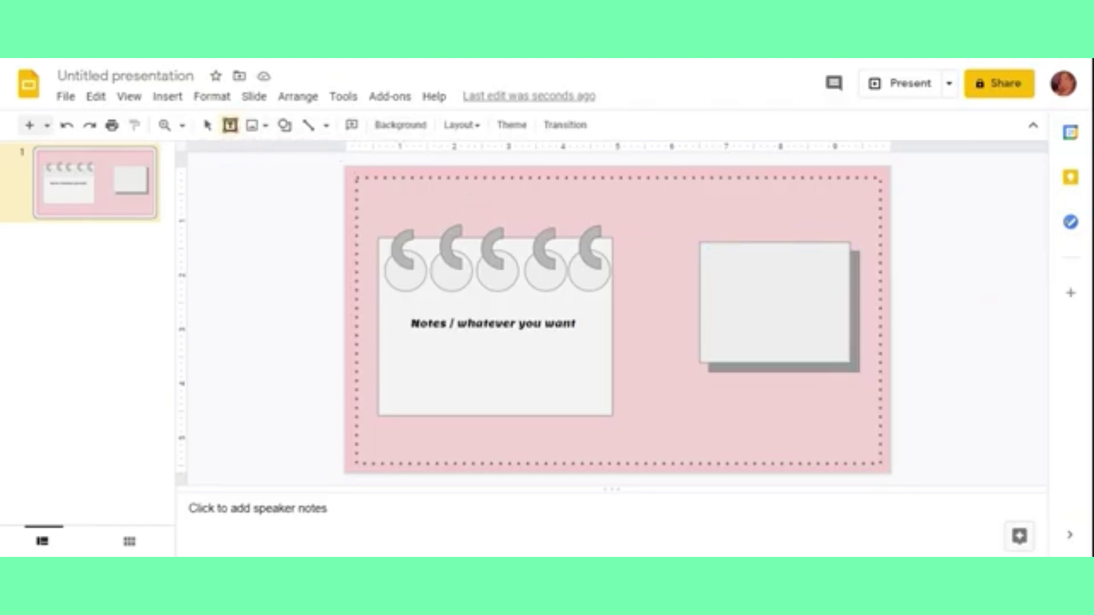
left_click_drag(727, 267, 822, 326)
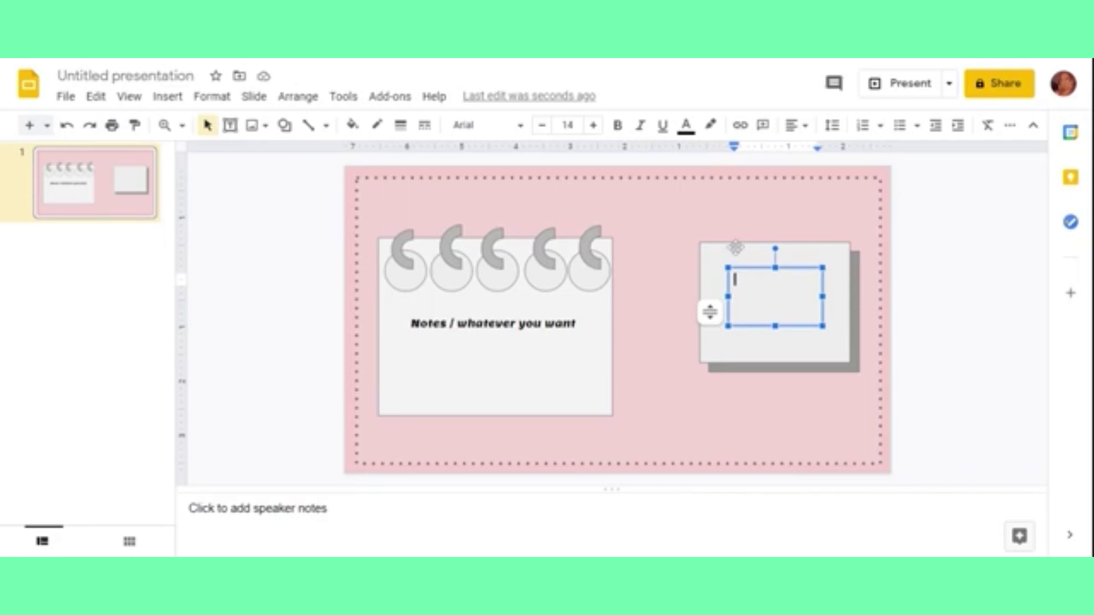
left_click(765, 268)
key("ctrl+b")
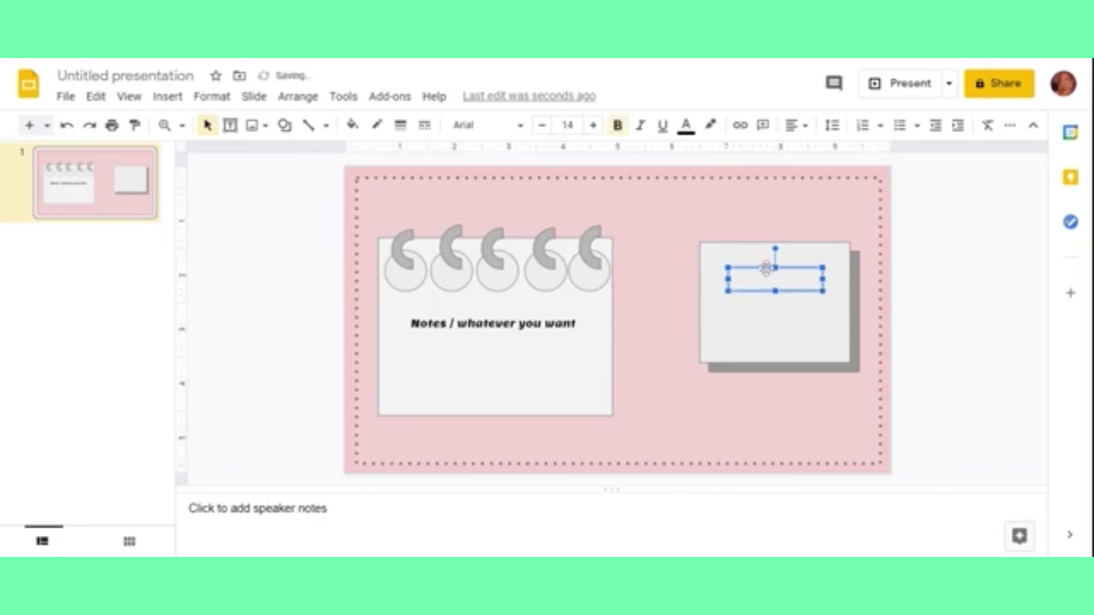
- Paste the outlined 'Title' image and centre it inside the right grey box
left_click(761, 263)
key("ctrl+v")
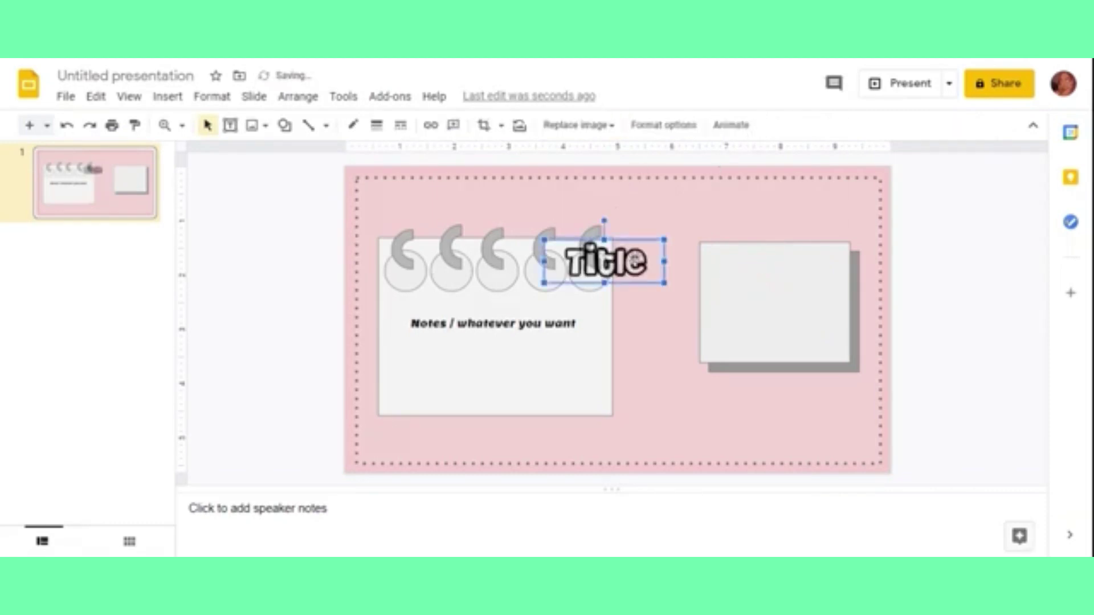
left_click_drag(633, 261, 669, 302)
left_click(758, 287)
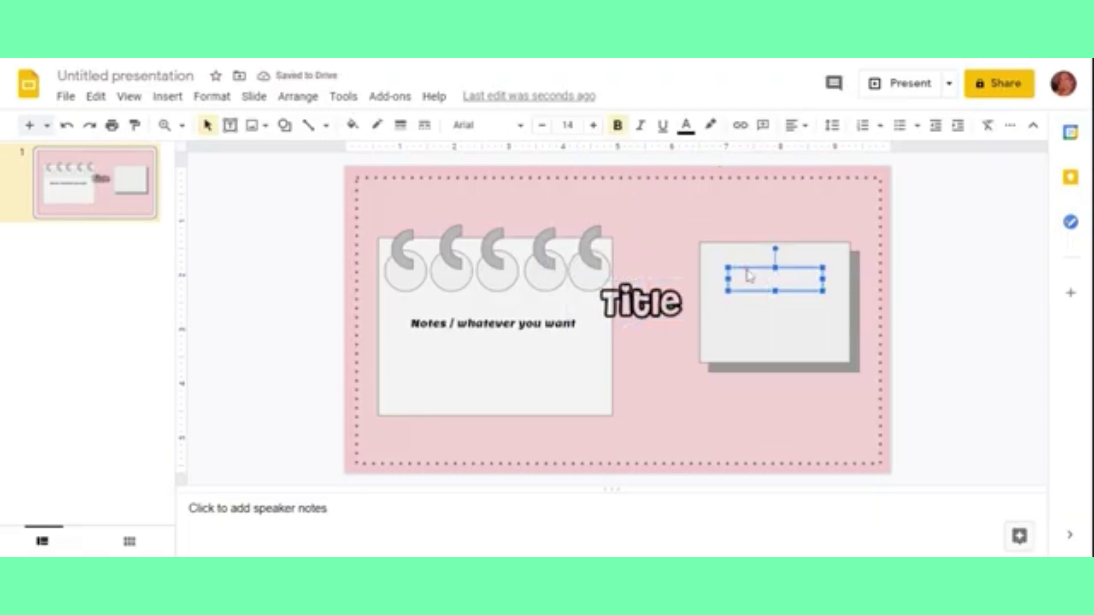
key("Escape")
left_click(659, 284)
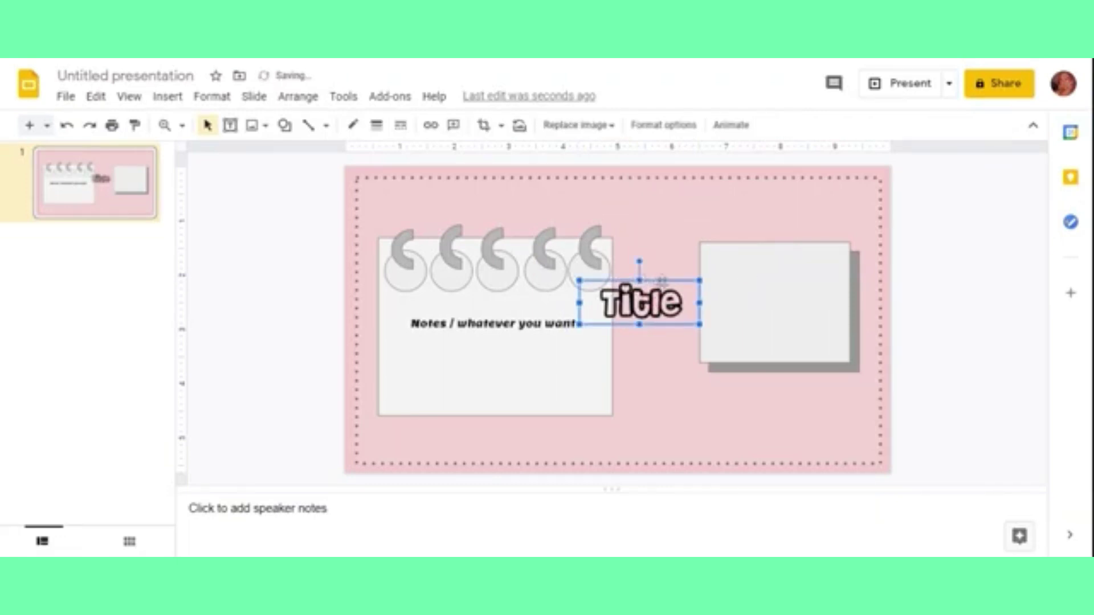
left_click_drag(661, 280, 811, 270)
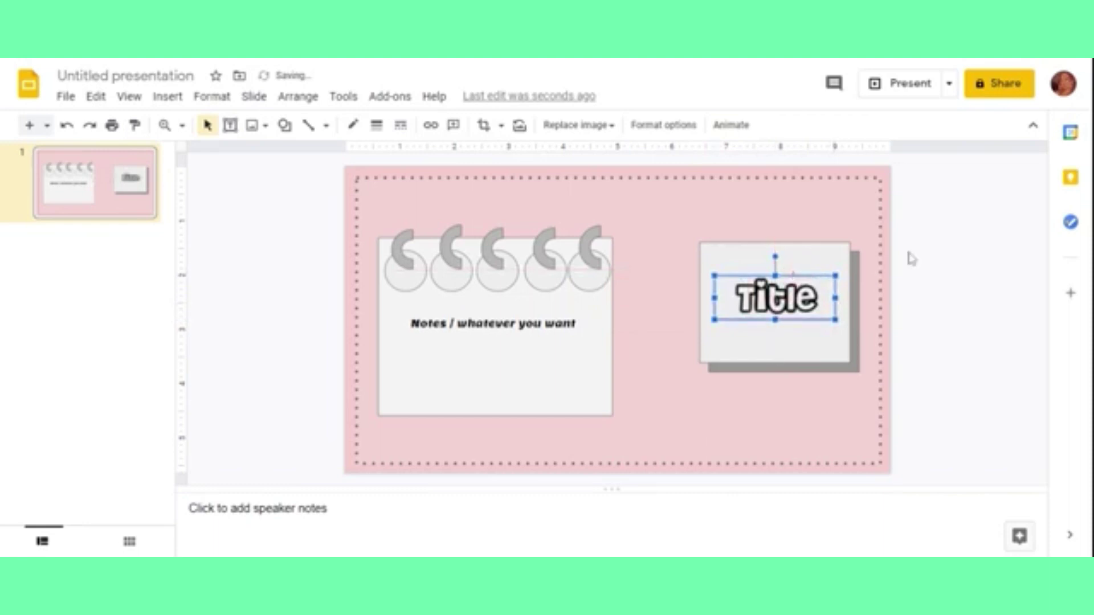
left_click(952, 250)
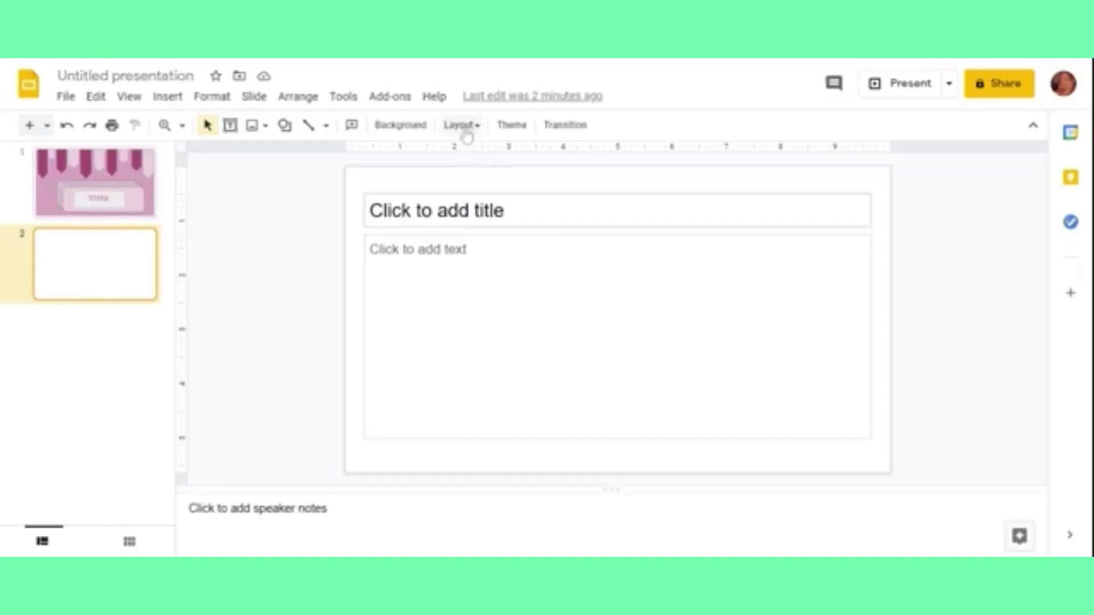
- Show the slide layout gallery for the new second slide
left_click(462, 126)
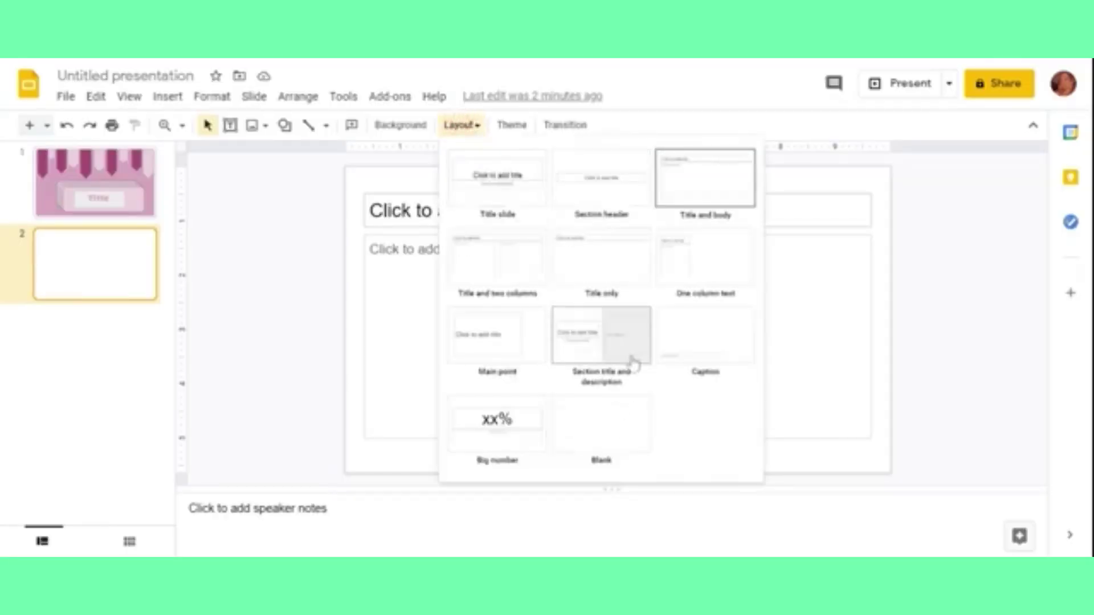
- Make slide 2 a Blank layout with a darker purple-pink background colour
left_click(613, 442)
left_click(393, 125)
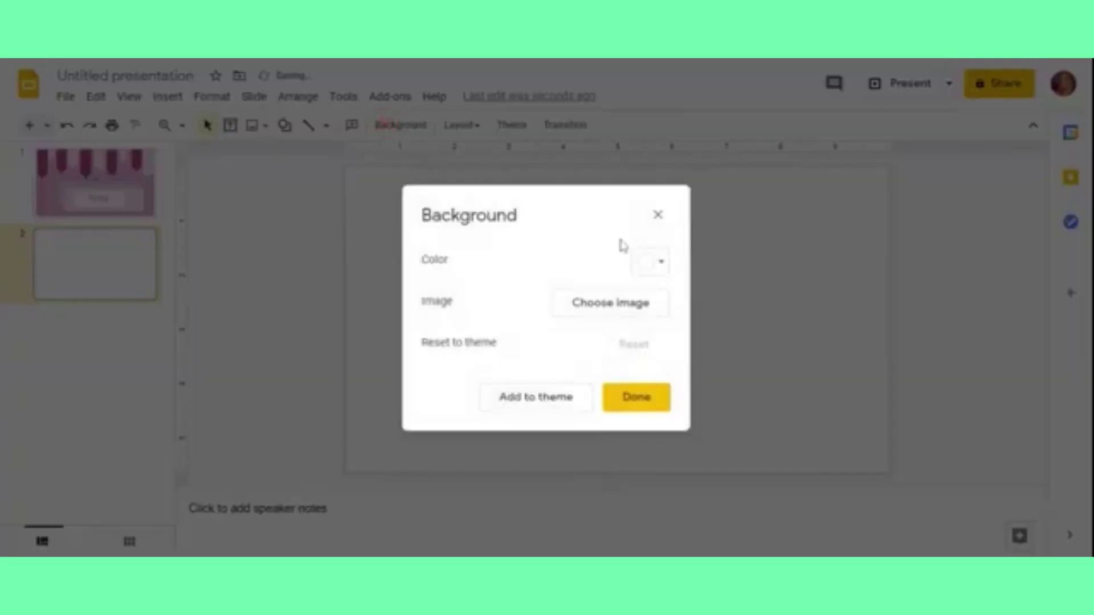
left_click(650, 262)
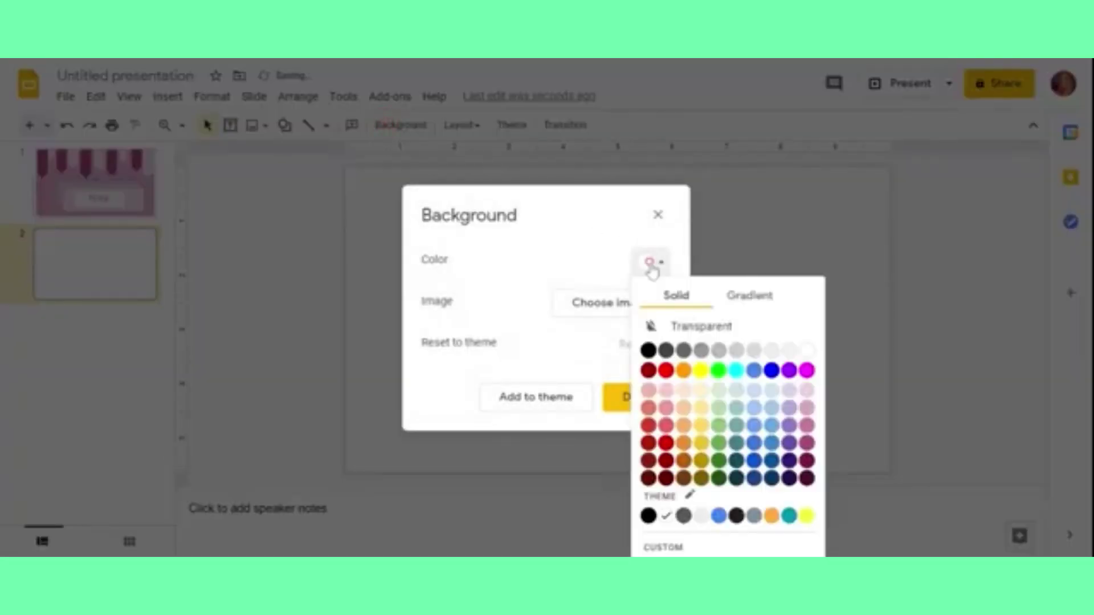
left_click(807, 409)
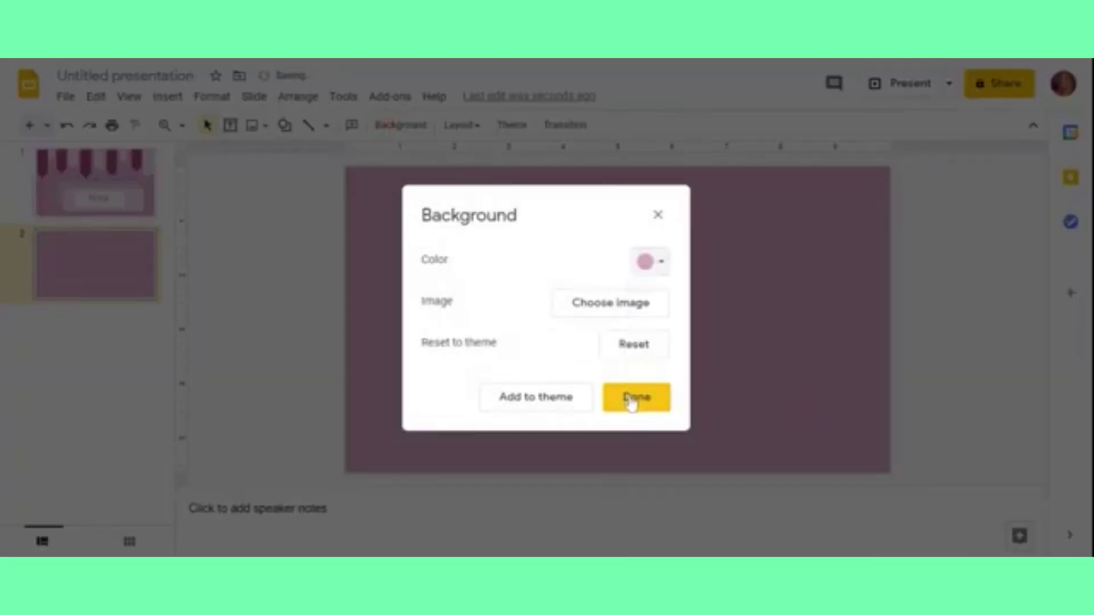
left_click(650, 262)
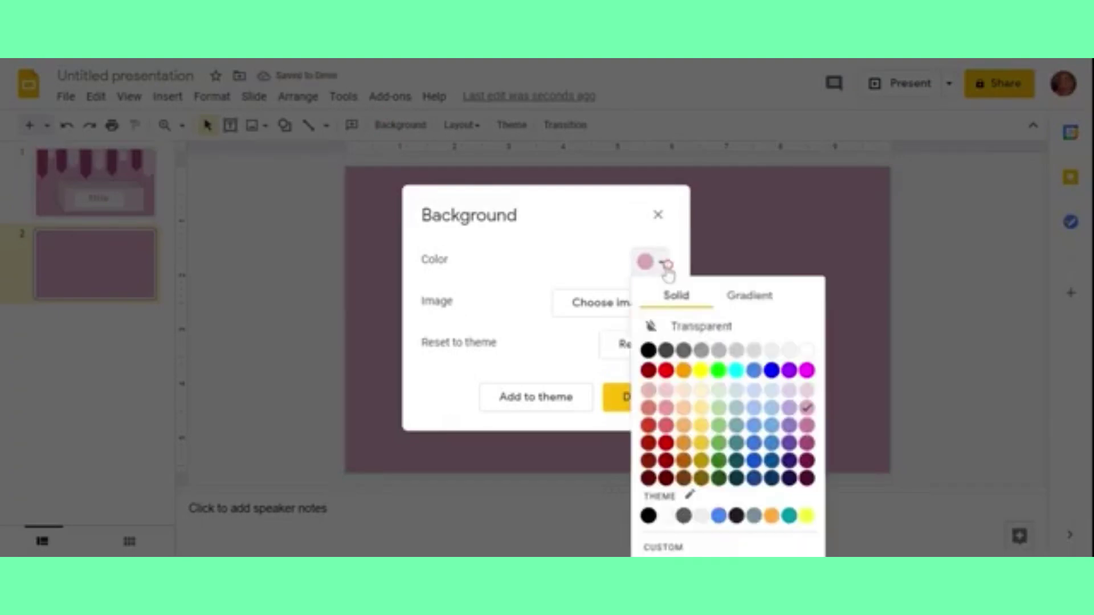
left_click(807, 436)
left_click(638, 414)
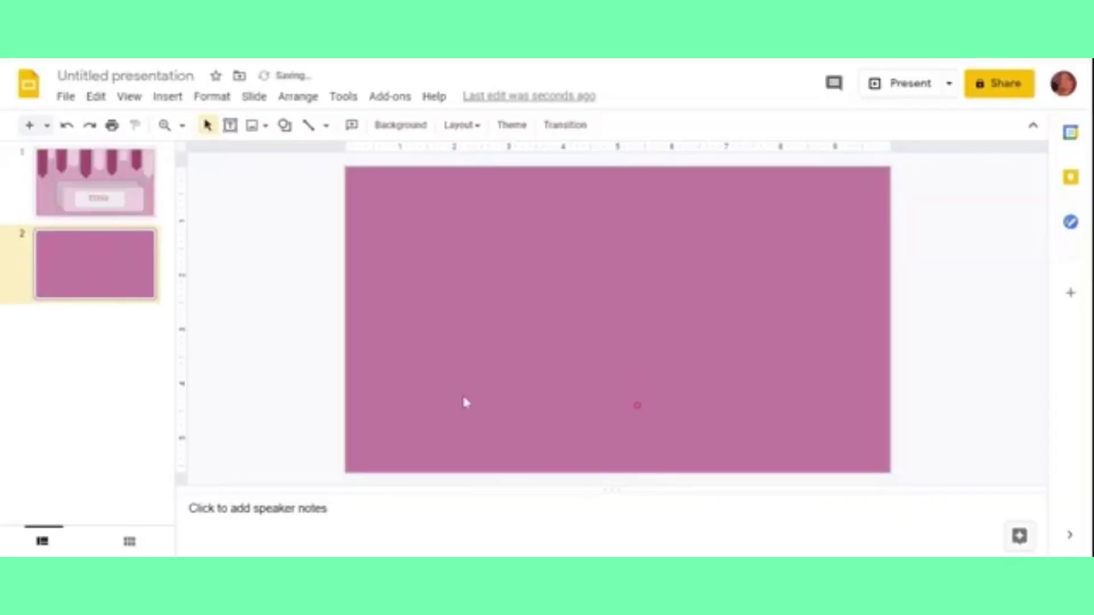
- Insert a white lightning-bolt shape on the slide
left_click(285, 126)
mouse_move(323, 153)
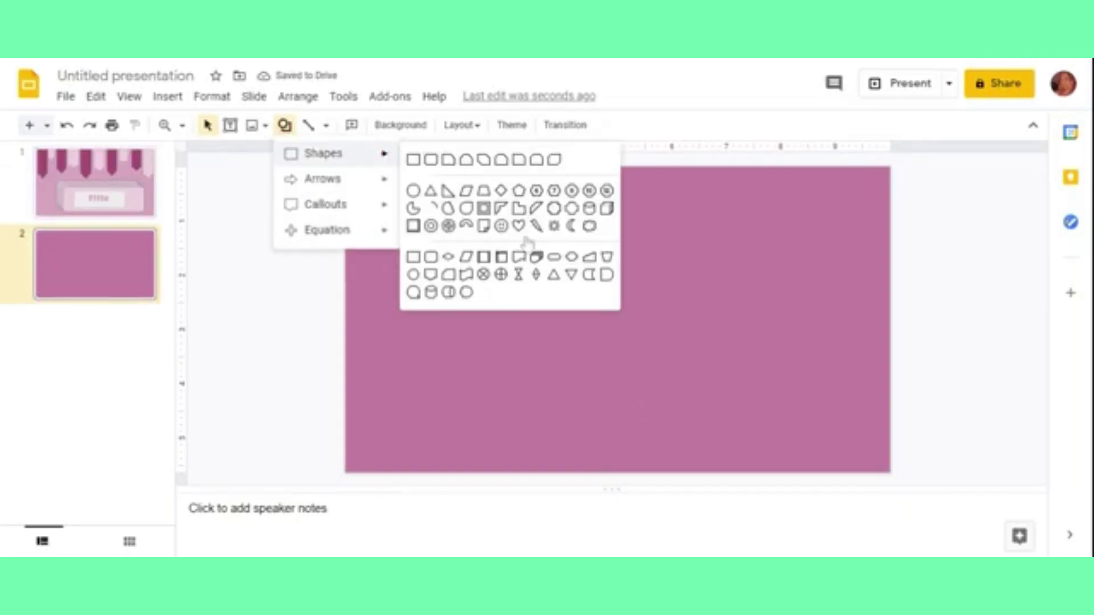
left_click(537, 225)
left_click_drag(378, 197, 443, 267)
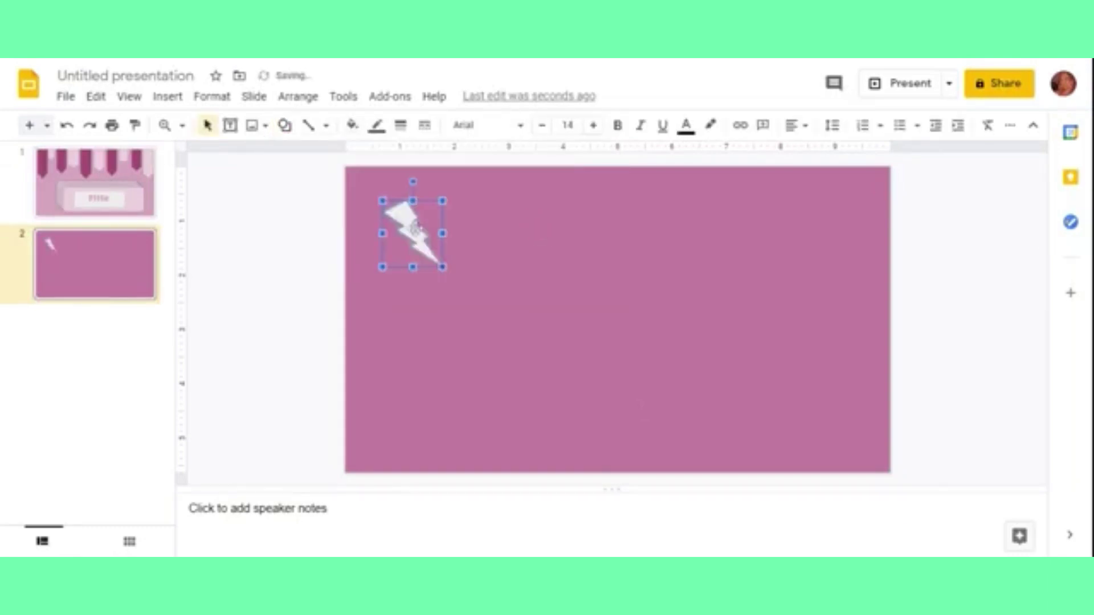
left_click(517, 237)
left_click(409, 231)
mouse_move(409, 231)
left_mouse_down()
mouse_move(467, 287)
mouse_move(604, 279)
left_mouse_up()
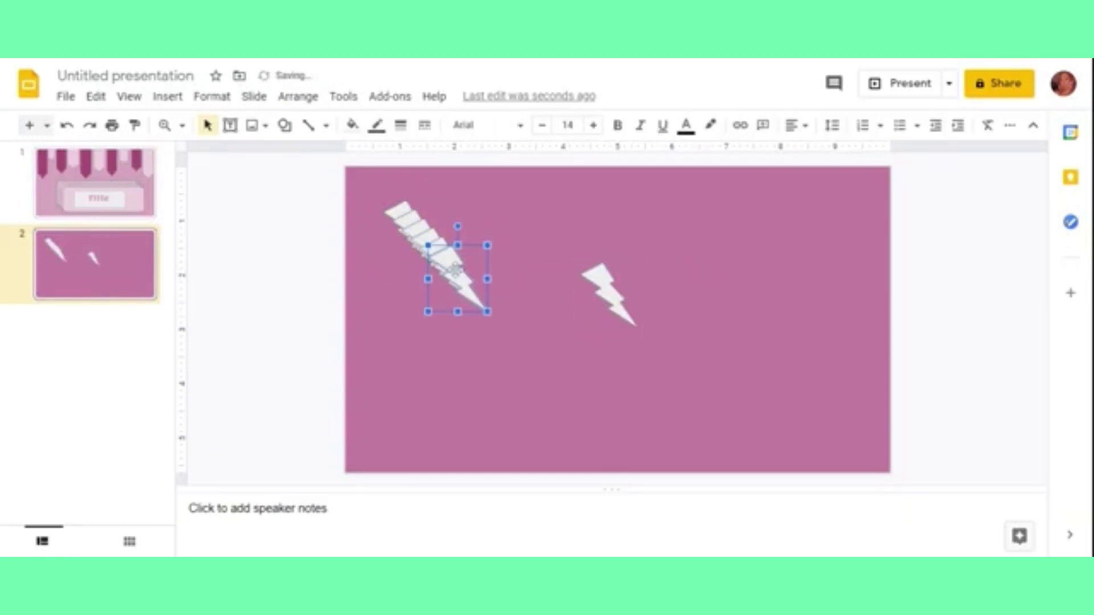
- Duplicate the lightning bolt and spread the copies across the left and centre of the slide
mouse_move(456, 268)
left_mouse_down()
mouse_move(721, 247)
mouse_move(421, 387)
mouse_move(516, 396)
left_mouse_up()
left_click_drag(436, 268, 438, 293)
mouse_move(422, 237)
left_mouse_down()
mouse_move(502, 233)
mouse_move(381, 211)
left_mouse_up()
left_click_drag(433, 324, 381, 282)
left_click_drag(428, 399, 393, 356)
left_click_drag(516, 413, 447, 439)
left_click_drag(501, 234, 455, 212)
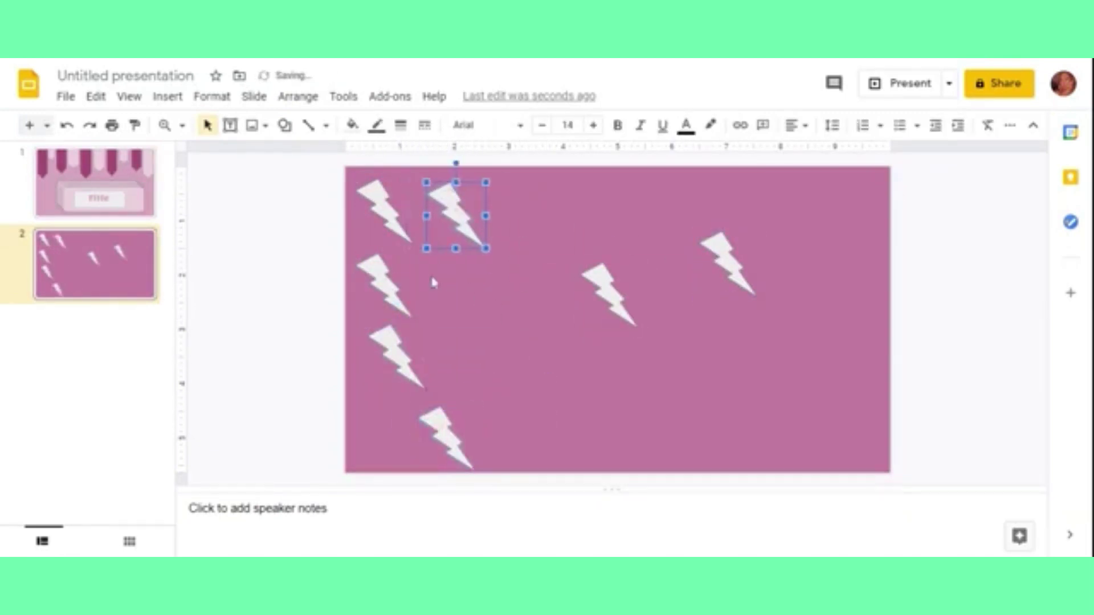
key("ctrl+d")
key("ctrl+d")
key("ctrl+d")
key("Escape")
left_click(504, 268)
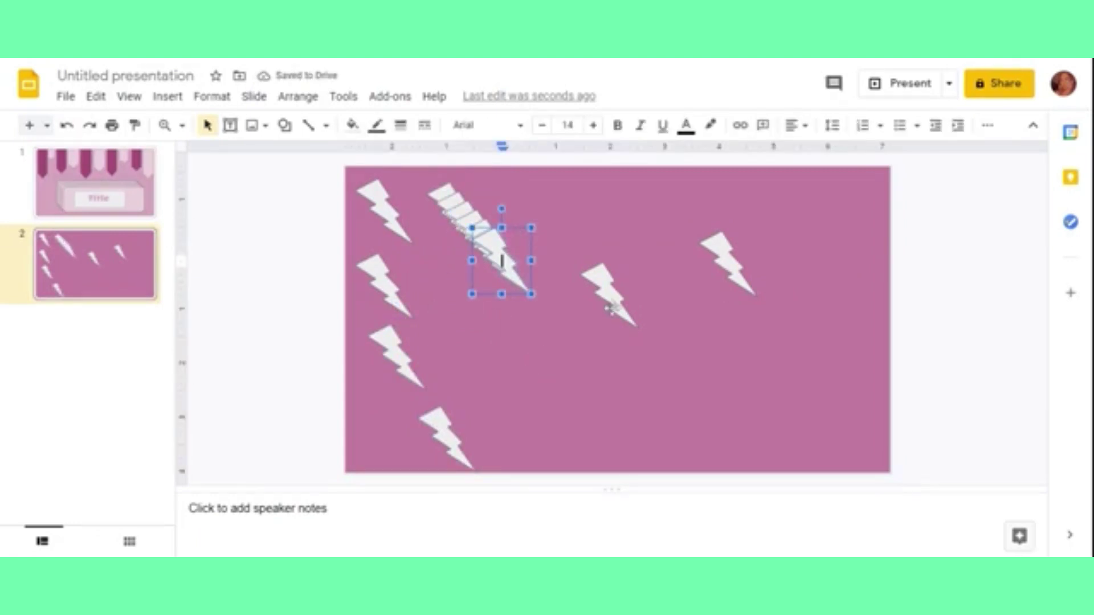
left_click(624, 315)
mouse_move(727, 265)
left_mouse_down()
mouse_move(750, 324)
mouse_move(505, 390)
left_mouse_up()
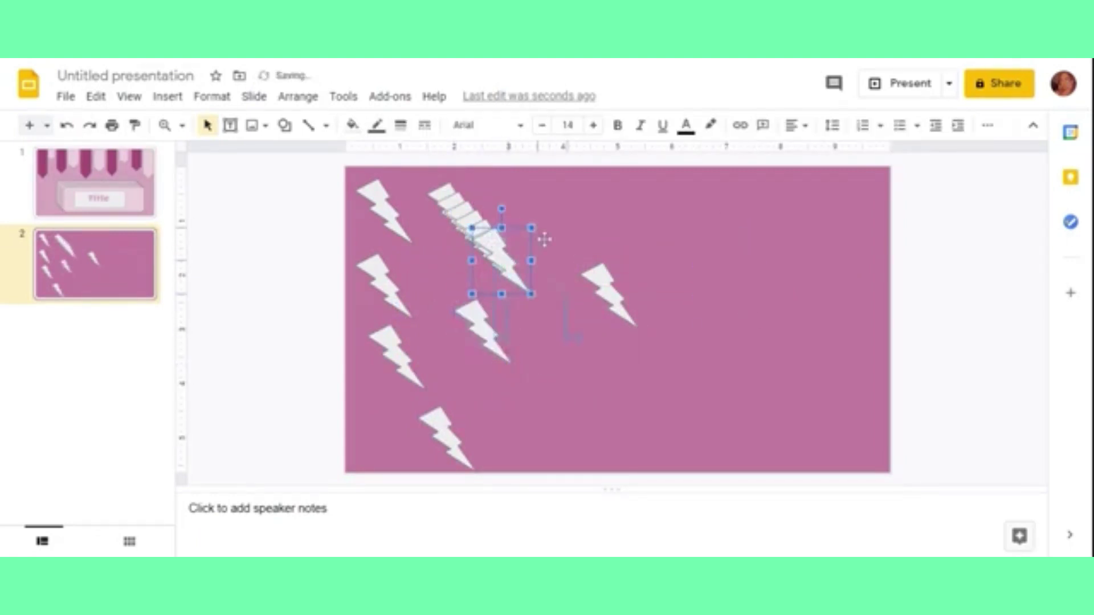
left_click_drag(500, 244, 564, 211)
mouse_move(490, 251)
left_mouse_down()
mouse_move(678, 410)
mouse_move(598, 393)
left_mouse_up()
- Add more bolt copies on the right and bottom, evening out the gaps into a scattered pattern
key("ctrl+d")
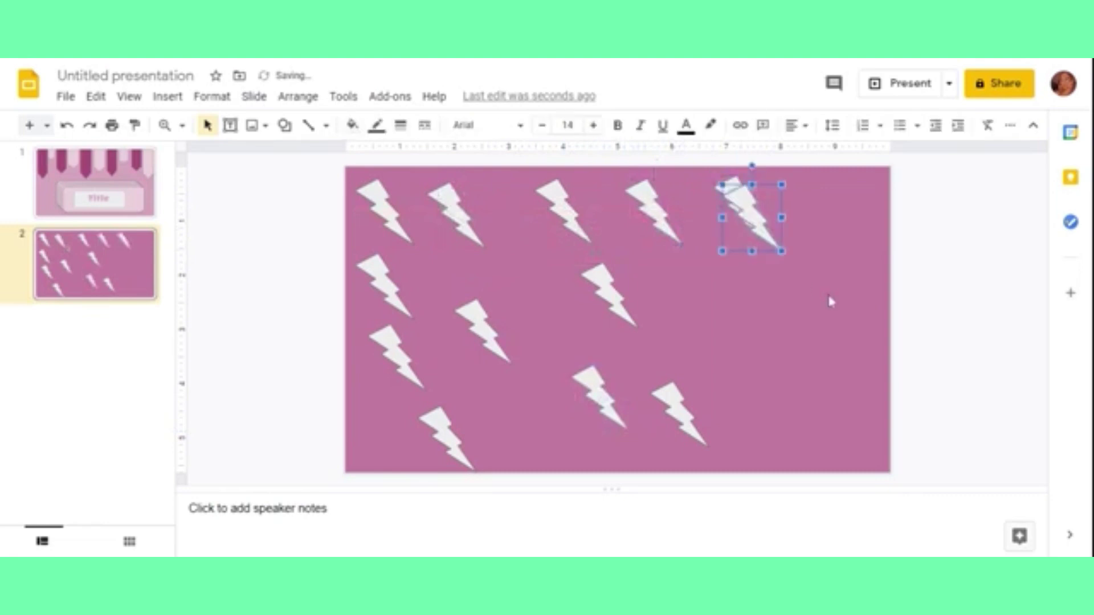
left_click_drag(820, 280, 854, 427)
key("ctrl+d")
mouse_move(768, 233)
left_mouse_down()
mouse_move(831, 211)
mouse_move(786, 427)
mouse_move(533, 433)
left_mouse_up()
key("ctrl+d")
key("ctrl+d")
key("ctrl+d")
mouse_move(826, 274)
left_mouse_down()
mouse_move(666, 293)
mouse_move(715, 215)
mouse_move(725, 378)
left_mouse_up()
key("ctrl+d")
key("ctrl+d")
key("ctrl+d")
mouse_move(849, 310)
left_mouse_down()
mouse_move(764, 205)
mouse_move(717, 282)
mouse_move(769, 291)
mouse_move(444, 294)
left_mouse_up()
mouse_move(481, 330)
left_mouse_down()
mouse_move(506, 354)
mouse_move(478, 361)
left_mouse_up()
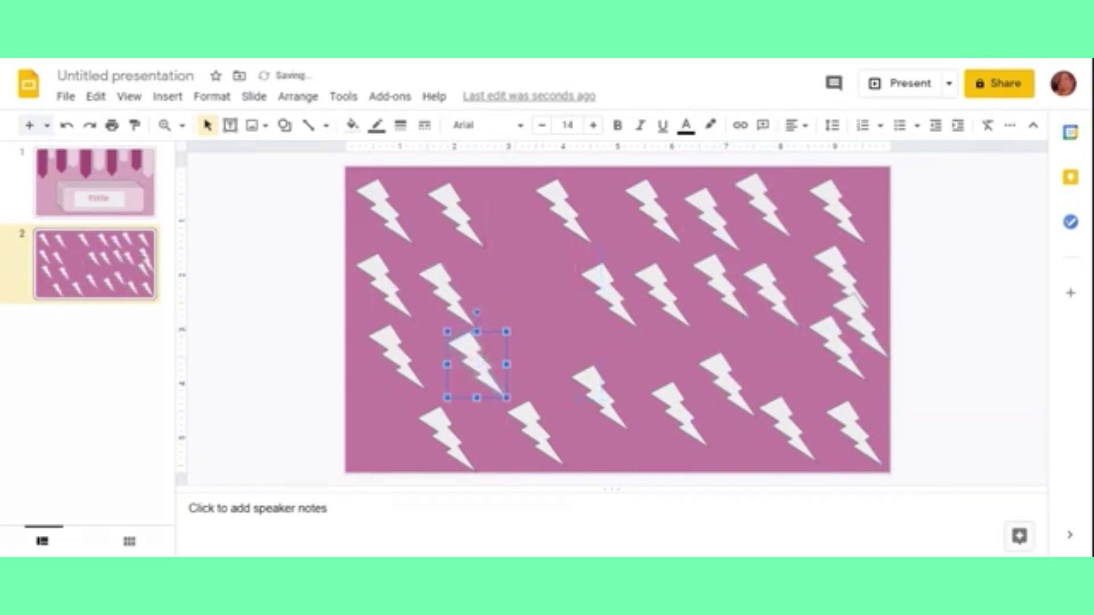
left_click_drag(616, 284, 503, 280)
left_click_drag(682, 302, 591, 325)
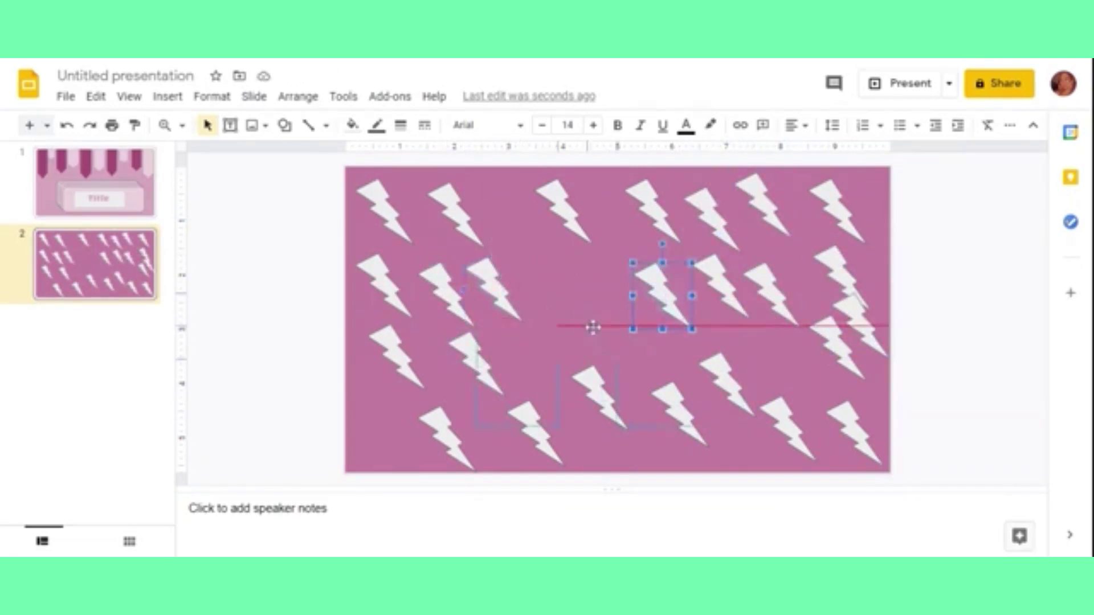
left_click_drag(564, 205, 527, 208)
- Rearrange two bolts and recolour several bolts pale pink, dark magenta and light pink
left_click_drag(652, 205, 598, 214)
left_click_drag(728, 281, 639, 300)
left_click(377, 205)
left_click(352, 125)
left_click(517, 249)
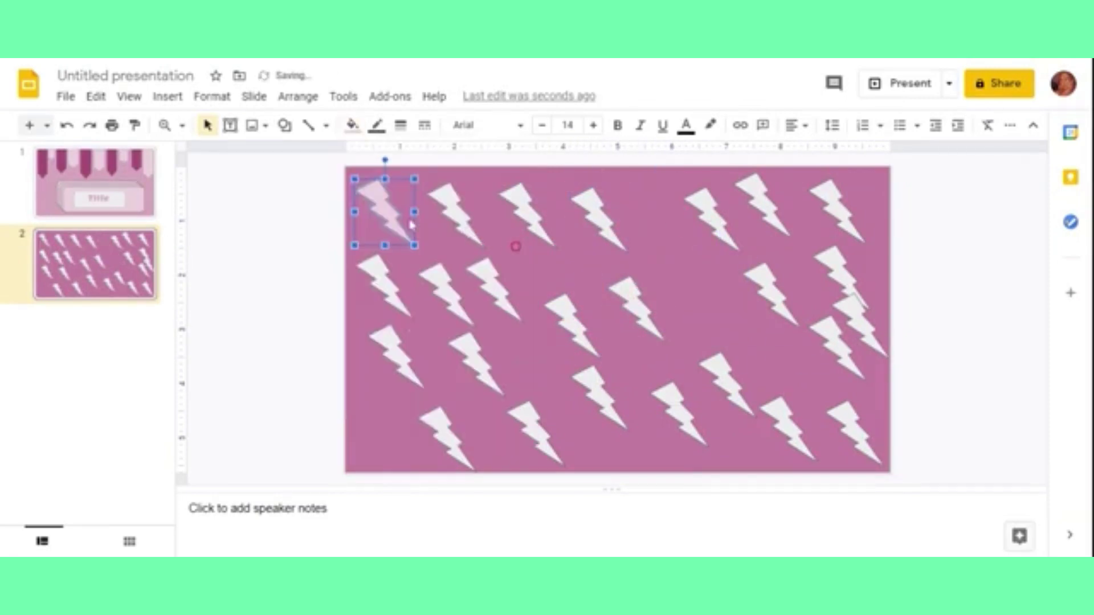
left_click(353, 124)
left_click(517, 320)
left_click(384, 282)
left_click(353, 125)
left_click(518, 320)
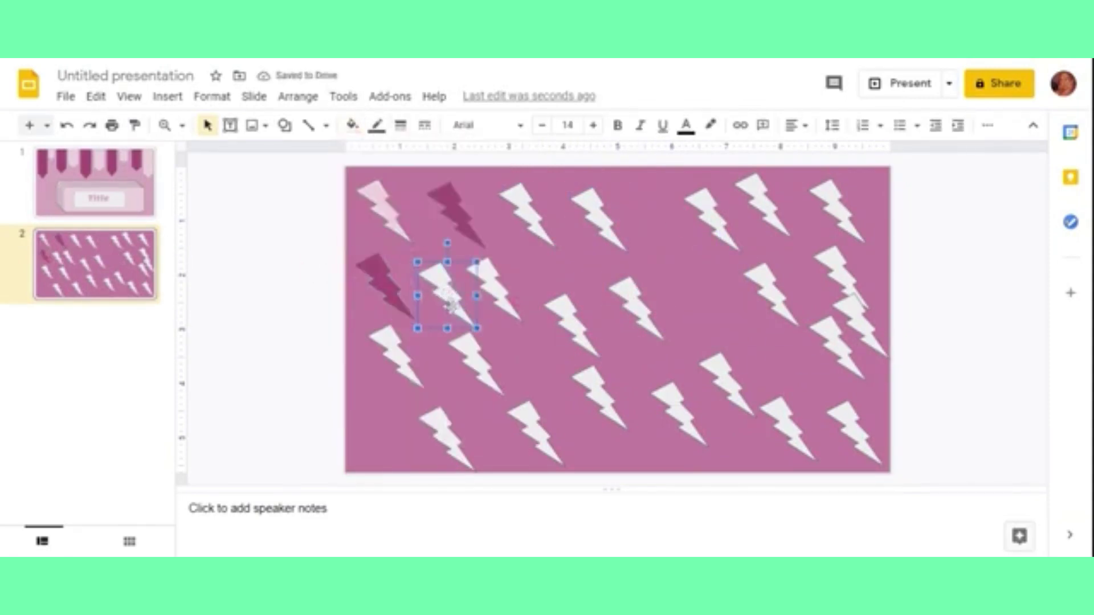
left_click(353, 124)
left_click(517, 320)
left_click(353, 125)
left_click(517, 320)
left_click(352, 124)
left_click(520, 283)
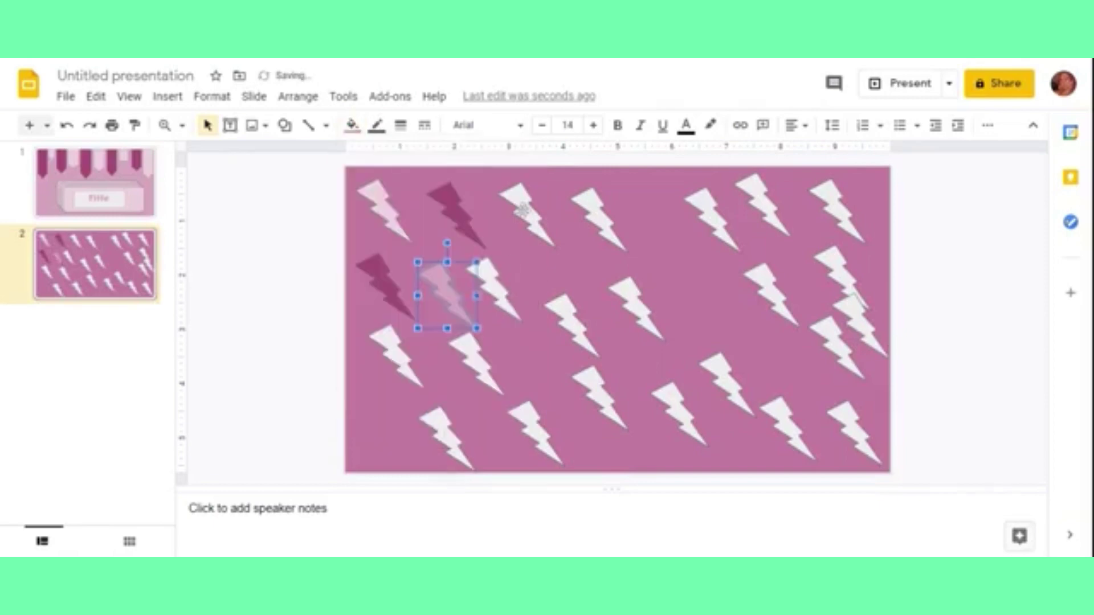
left_click(353, 125)
left_click(519, 283)
left_click(570, 319)
left_click(353, 125)
left_click(517, 320)
- Recolour more bolts, including the top-right and bottom-right ones, bright magenta, dark pink and pink
left_click(353, 125)
left_click(517, 228)
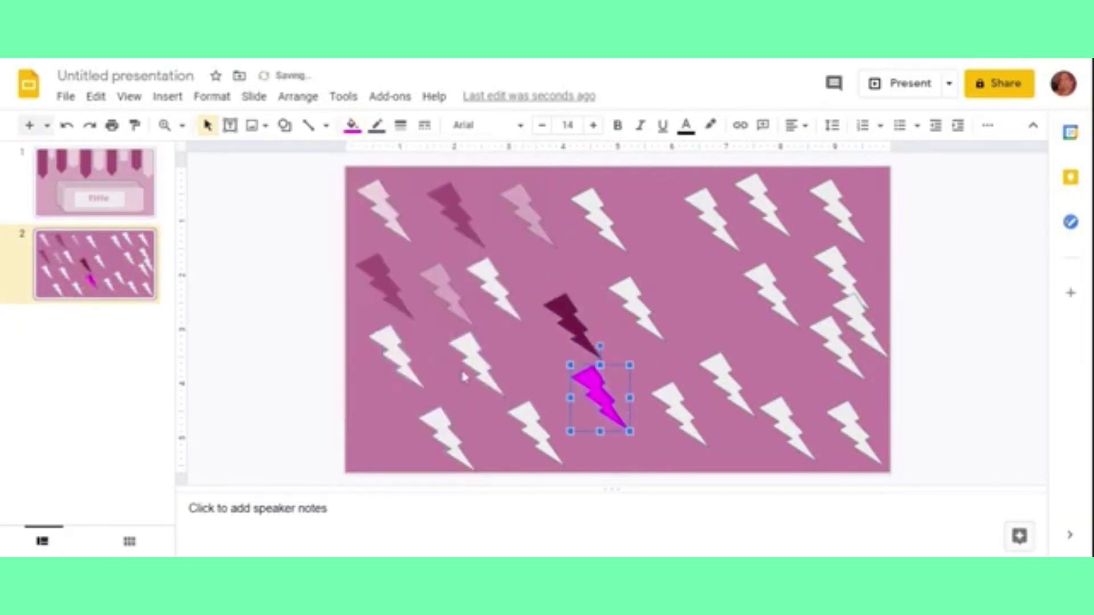
left_click(473, 359)
left_click(517, 228)
left_click(393, 356)
left_click(515, 298)
left_click(709, 216)
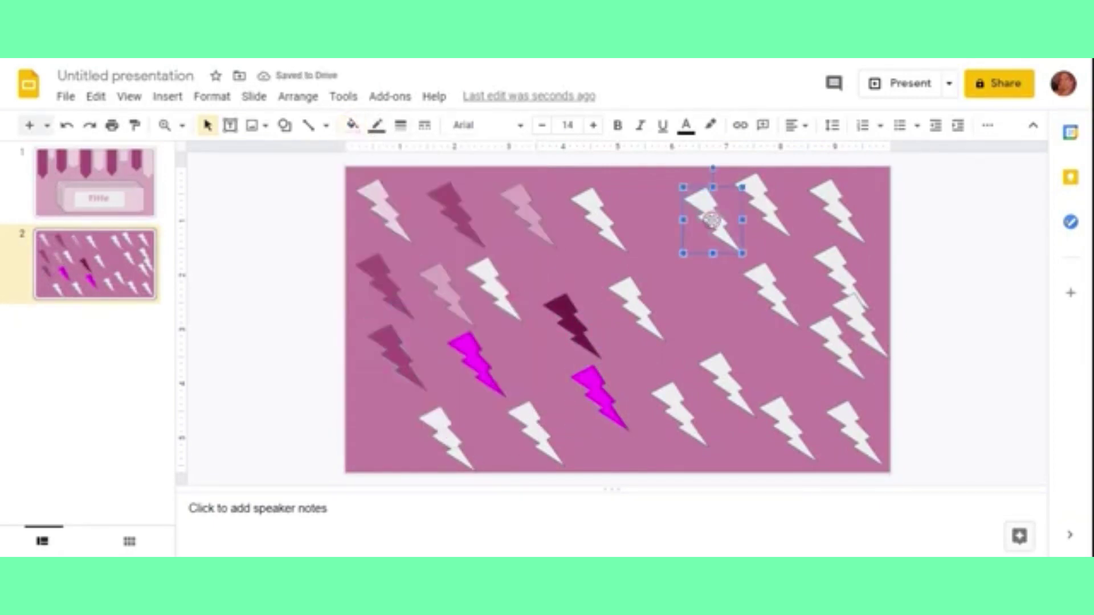
left_click(353, 125)
left_click(517, 227)
left_click(789, 427)
left_click(353, 124)
left_click(518, 227)
left_click(352, 124)
left_click(517, 266)
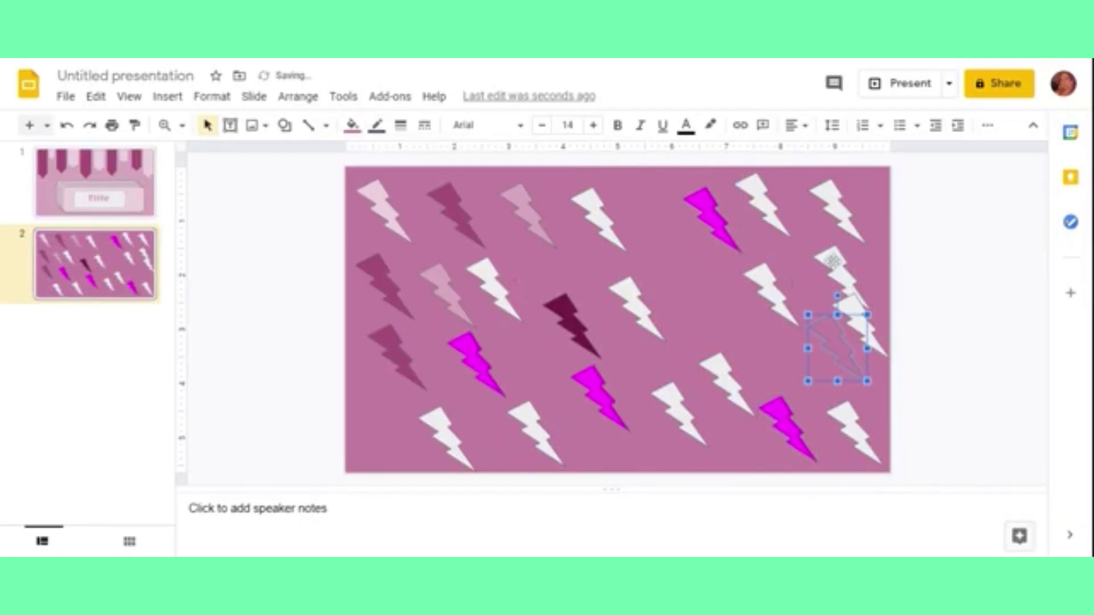
left_click(353, 125)
left_click(517, 249)
- Shift several white bolts into place and fill them pink, dark pink, light pink or outline-only
left_click_drag(769, 294, 698, 295)
left_click(353, 124)
left_click(517, 248)
left_click(632, 308)
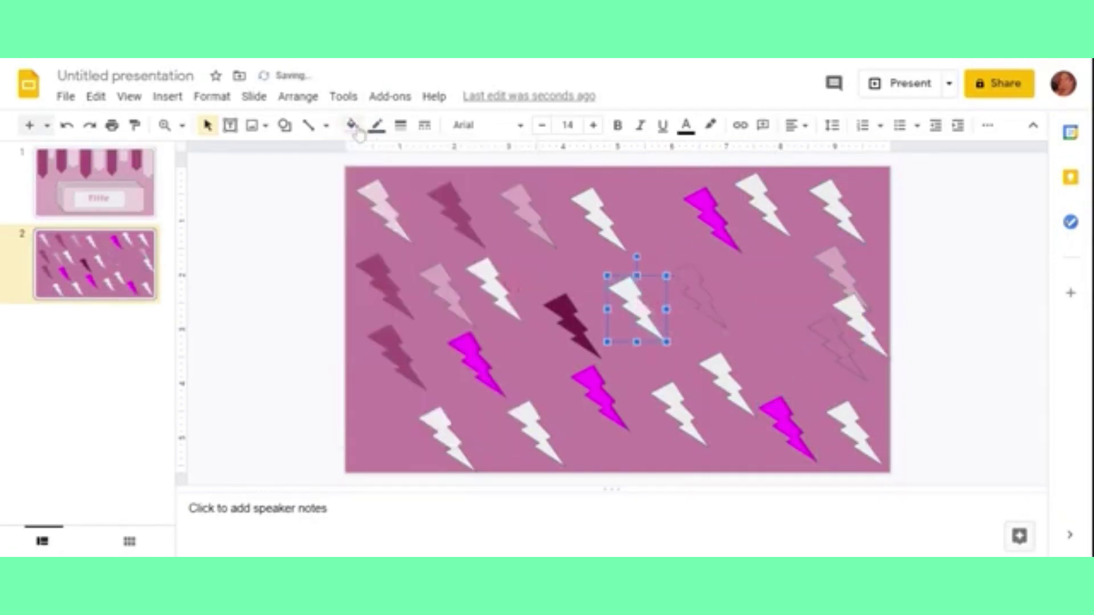
left_click(353, 124)
left_click(517, 302)
left_click_drag(670, 413, 662, 416)
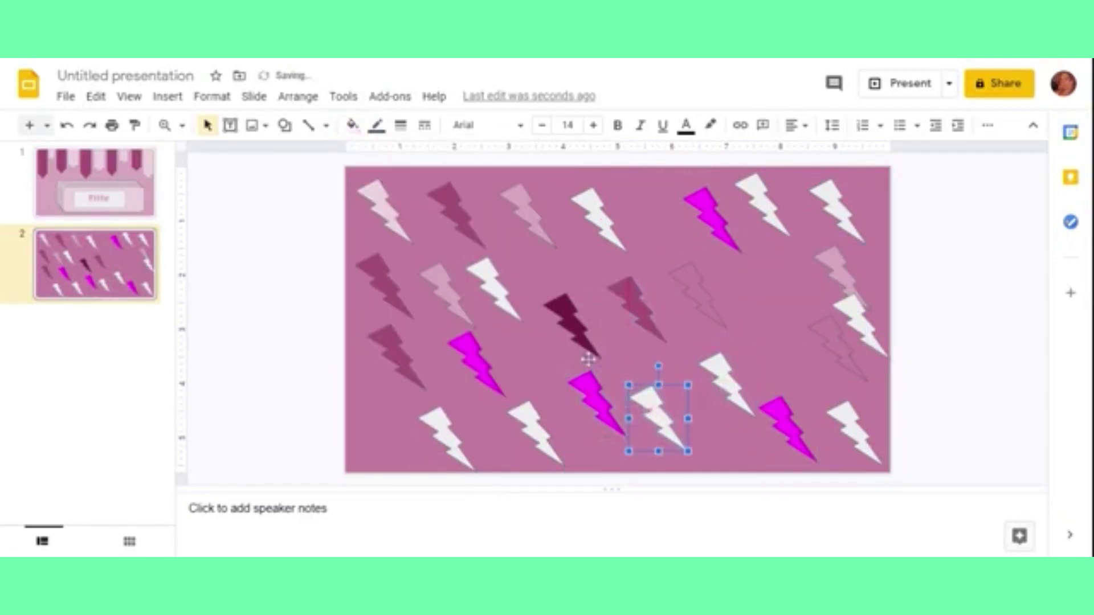
left_click(352, 125)
left_click(404, 183)
left_click(854, 433)
left_click(353, 125)
left_click(517, 249)
left_click(860, 325)
left_click(352, 125)
left_click(517, 249)
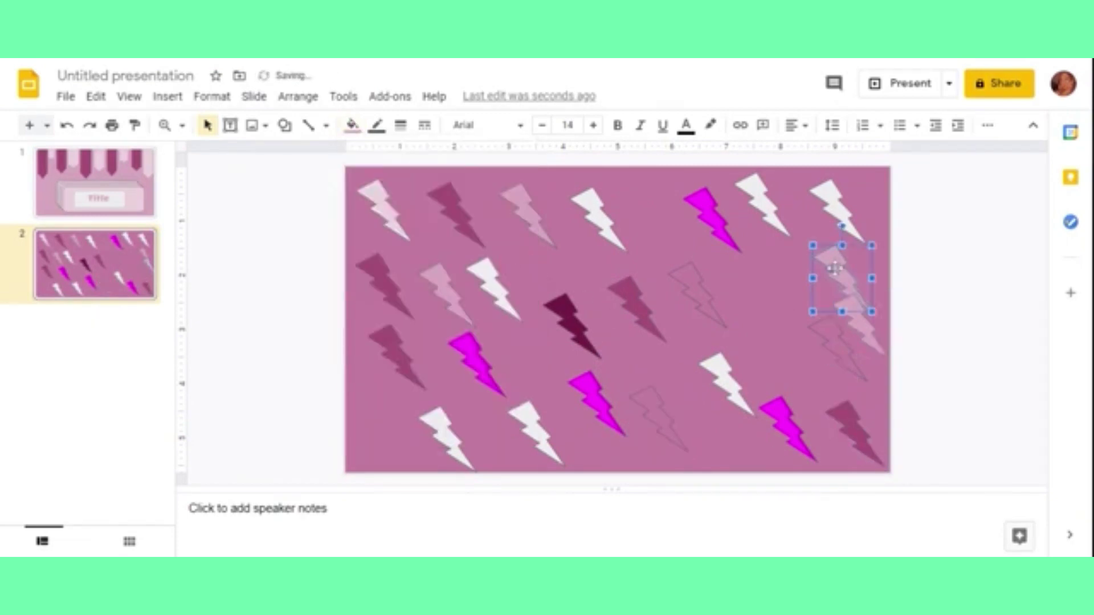
left_click_drag(834, 268, 761, 294)
- Fill the remaining bolts light pink and dark purple, and make the upper-left bolt paler pink
left_click(837, 210)
left_click(696, 295)
left_click(517, 249)
left_click(655, 419)
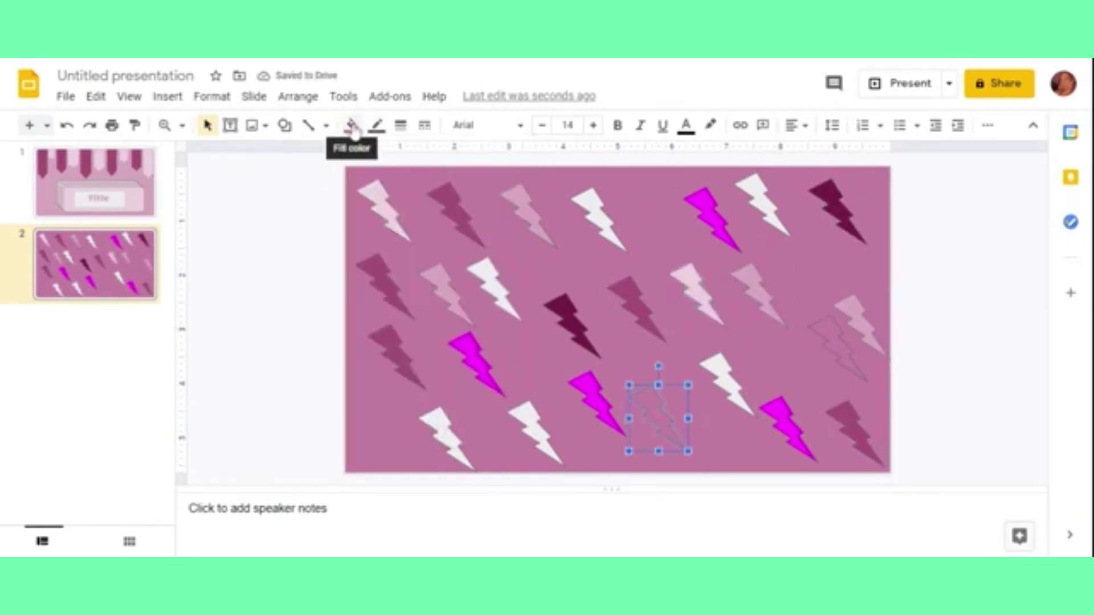
left_click(353, 125)
left_click(518, 249)
left_click(442, 430)
left_click(352, 125)
left_click(517, 340)
left_click(724, 381)
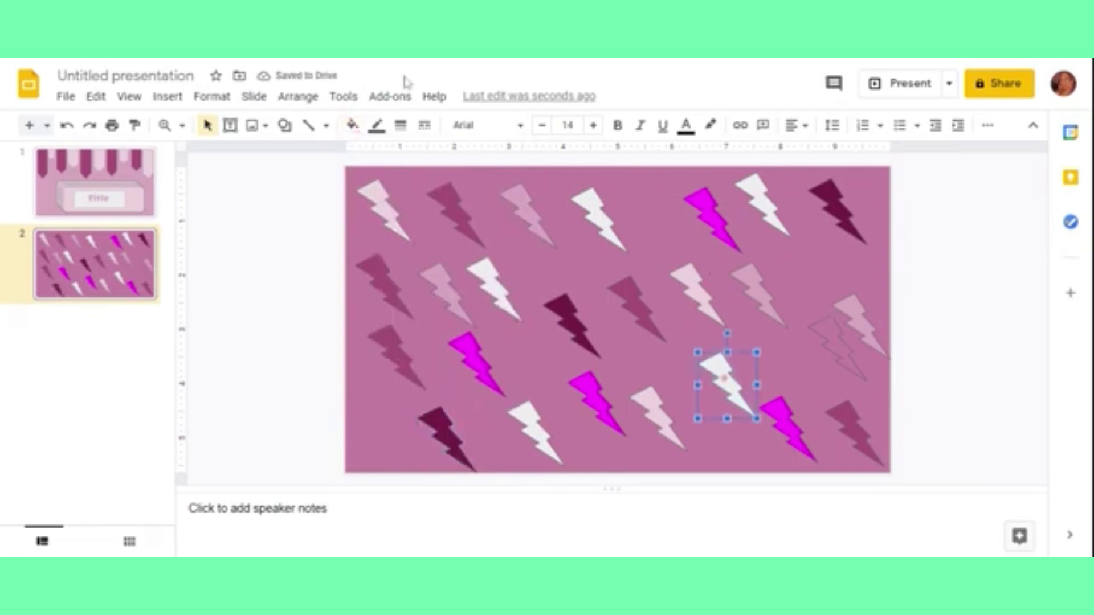
left_click(353, 125)
left_click(517, 249)
left_click(447, 295)
left_click(352, 125)
left_click(517, 249)
- Duplicate the pale pink and magenta bolts with Ctrl+D and drag the copies into empty gaps
key("ctrl+d")
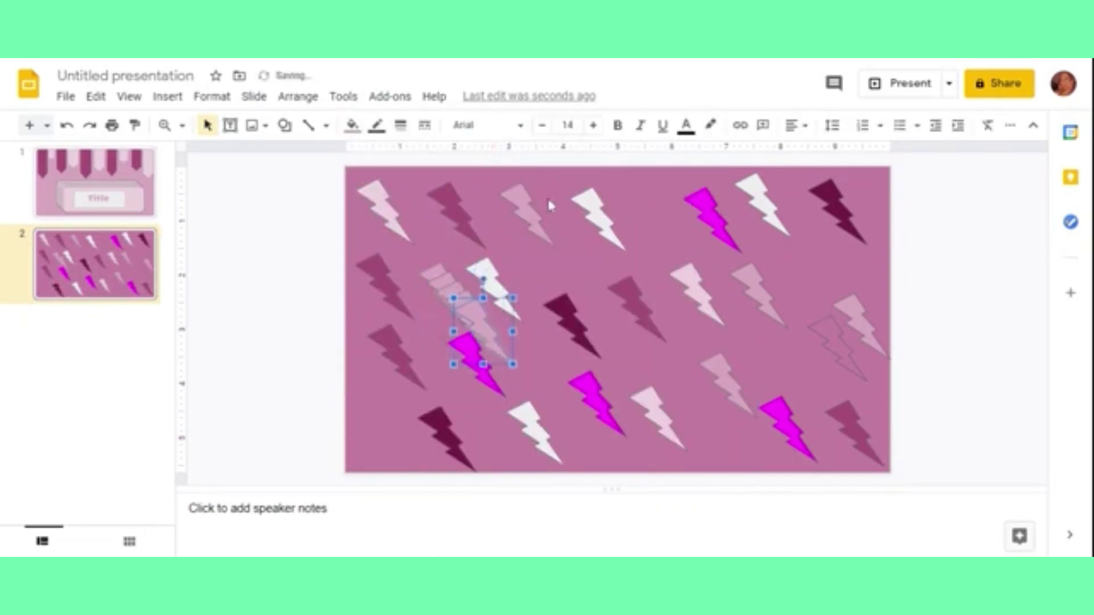
left_click_drag(482, 327, 655, 219)
left_click(691, 383)
key("ctrl+v")
left_click(591, 407)
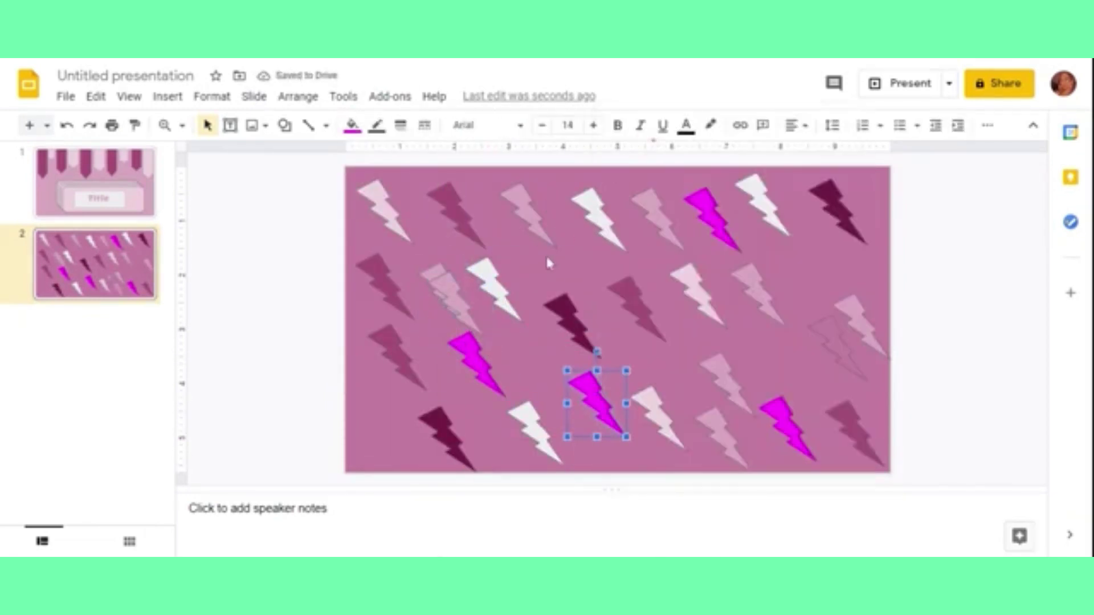
key("ctrl+d")
mouse_move(620, 430)
left_mouse_down()
mouse_move(820, 276)
mouse_move(595, 277)
left_mouse_up()
left_click(594, 400)
key("ctrl+d")
left_click_drag(595, 400, 733, 332)
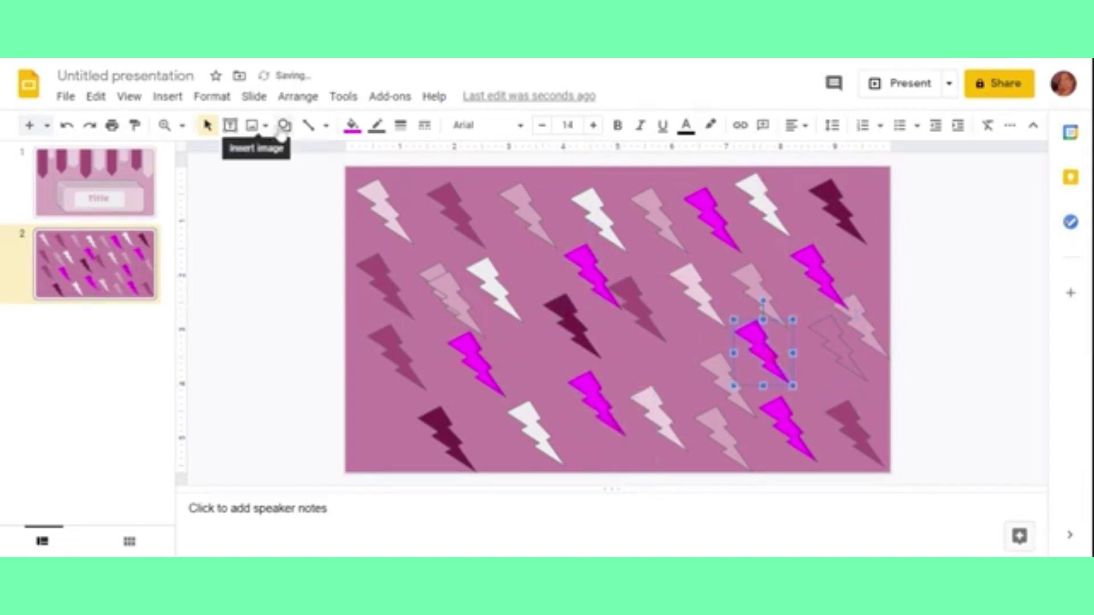
left_click_drag(453, 296, 521, 359)
left_click_drag(638, 311, 661, 339)
left_click(603, 410)
key("ctrl+d")
left_click_drag(611, 418, 629, 354)
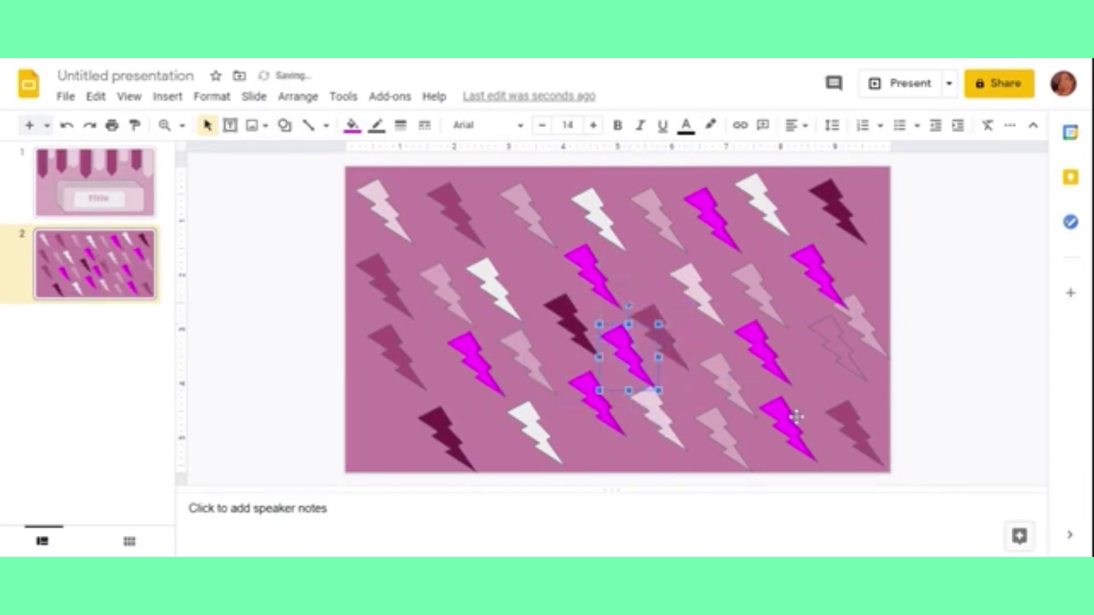
- Make the copied bolt near the centre very dark purple
left_click(352, 125)
left_click(517, 302)
left_click(352, 125)
left_click(517, 337)
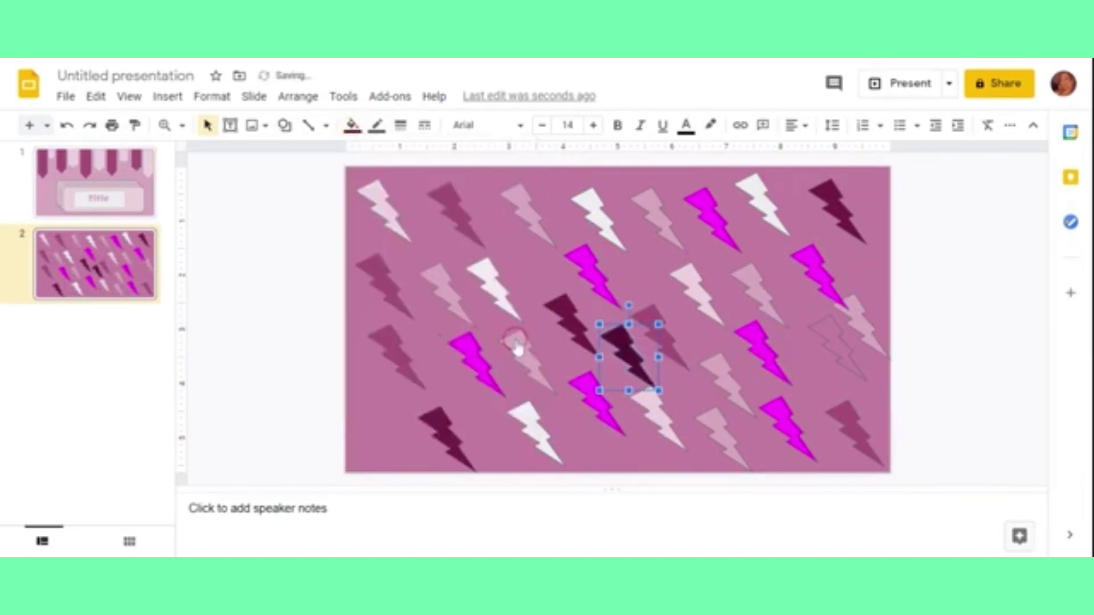
left_click(783, 425)
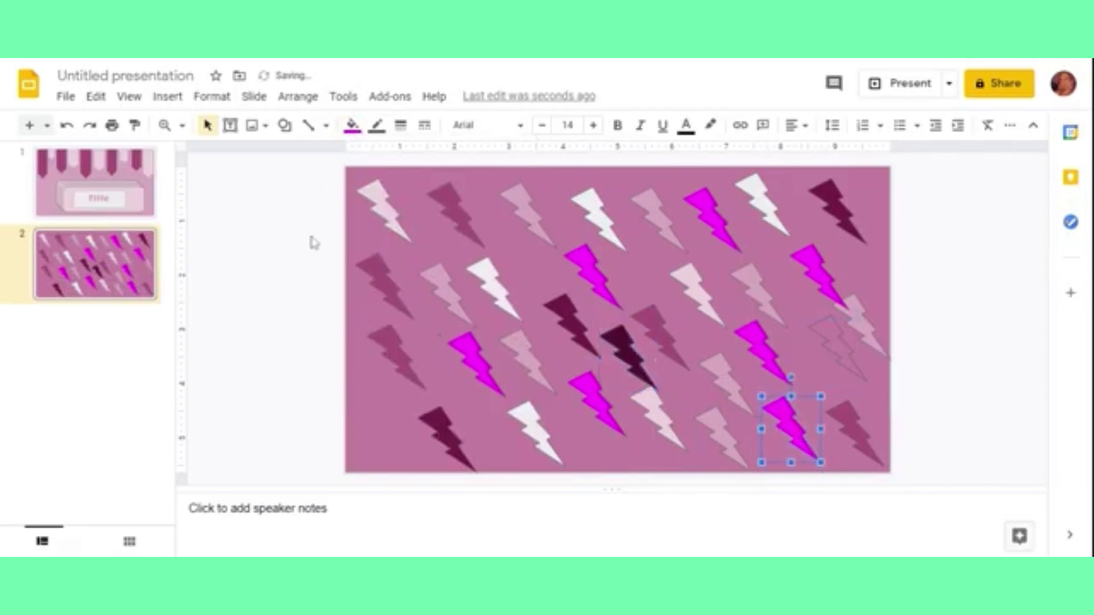
left_click(284, 126)
mouse_move(323, 153)
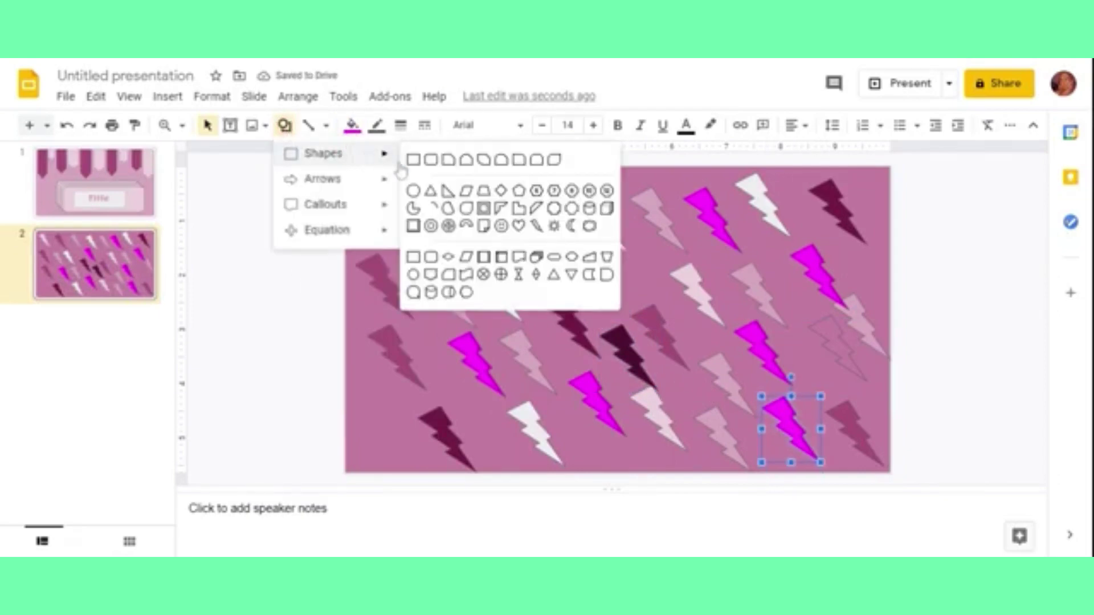
- Draw a rounded rectangle across the middle of the slide, resize and position it, and fill it light pink
left_click(431, 164)
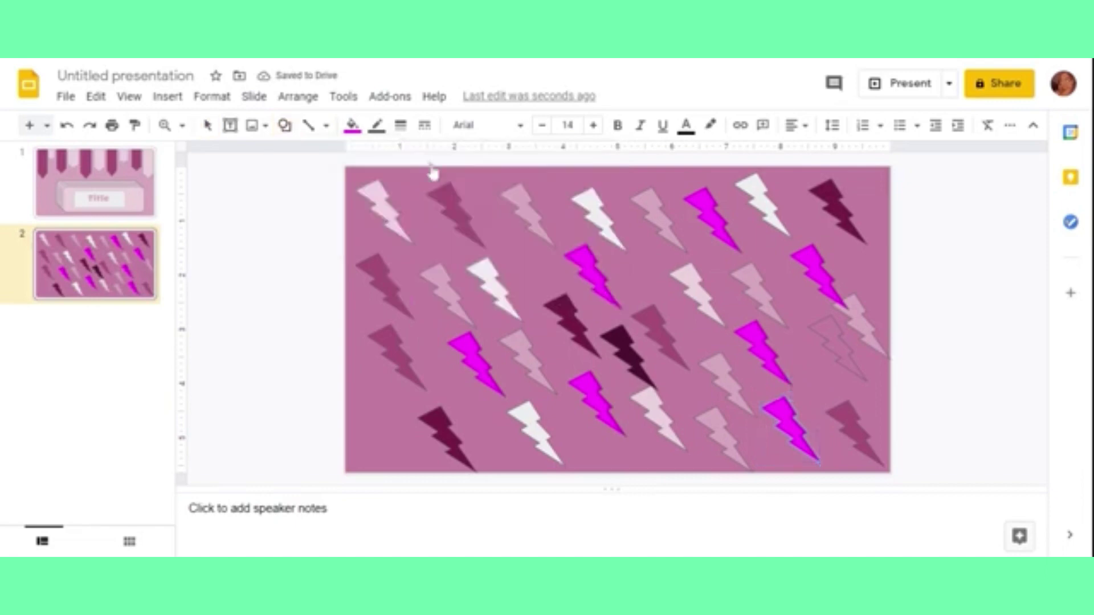
left_click_drag(397, 221, 814, 394)
key("Right")
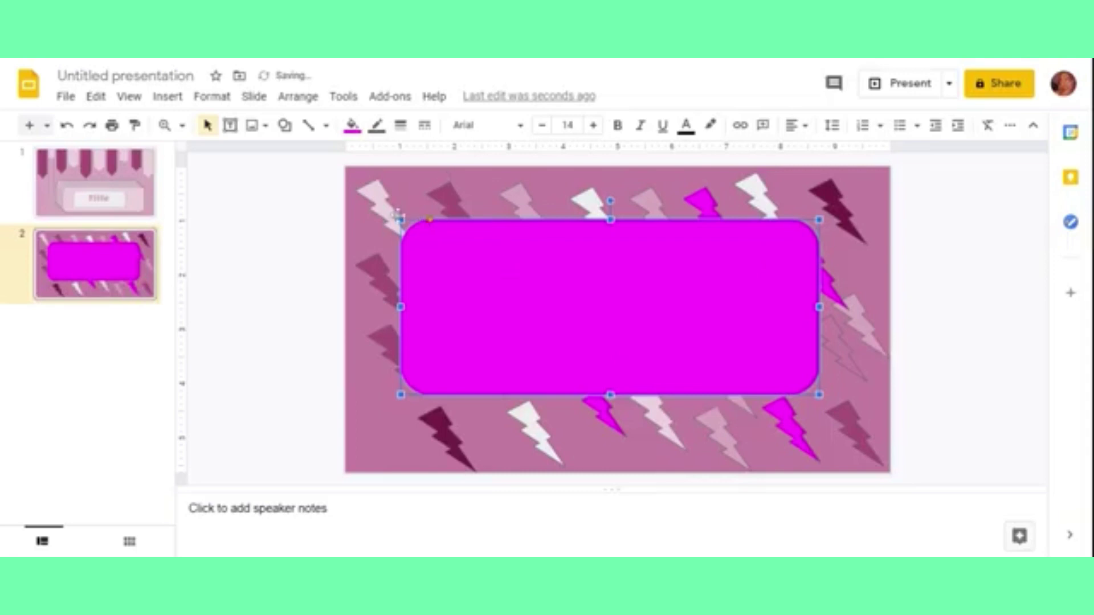
left_click_drag(400, 219, 465, 253)
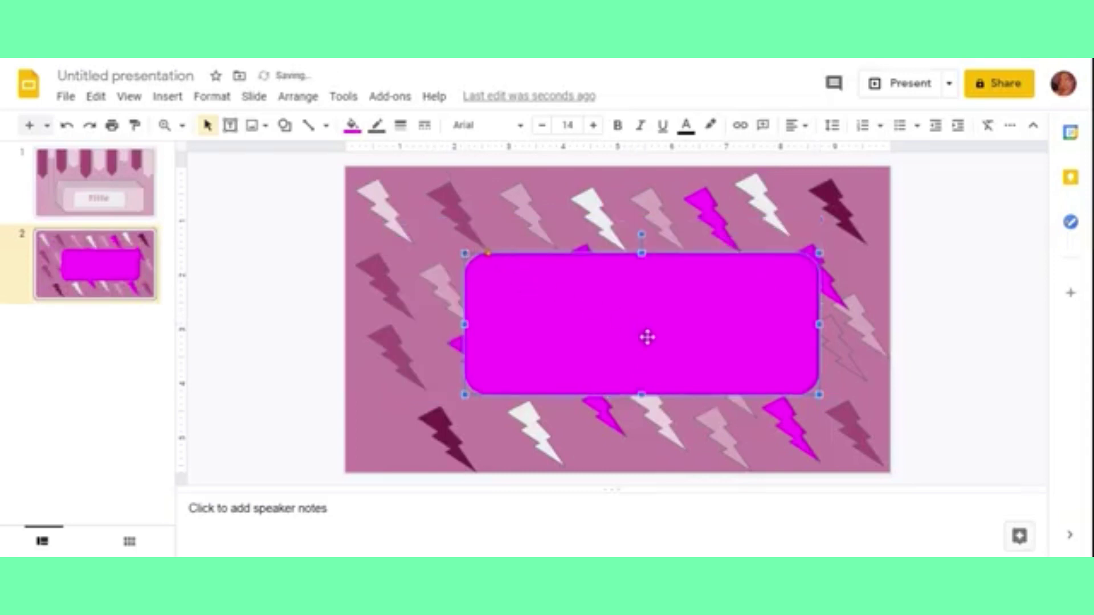
left_click_drag(647, 337, 622, 305)
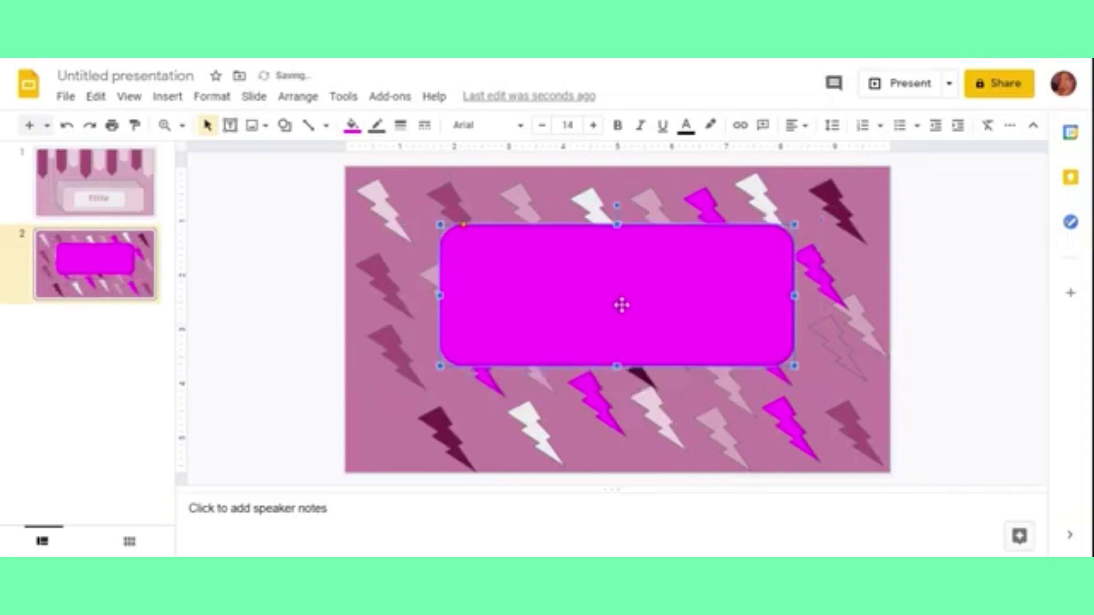
left_click(352, 125)
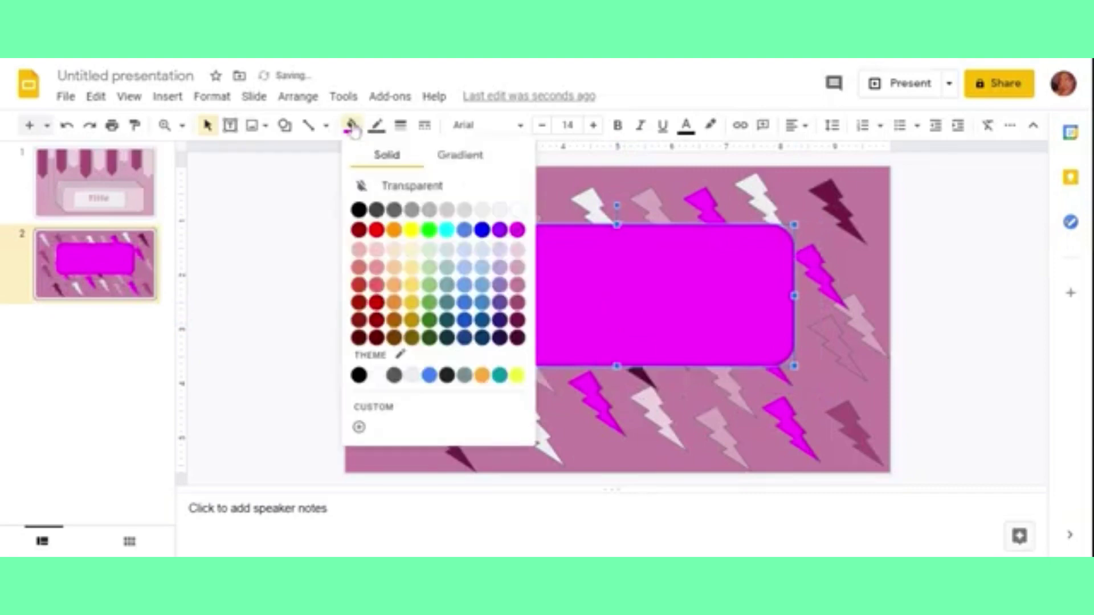
left_click(518, 272)
left_click(352, 124)
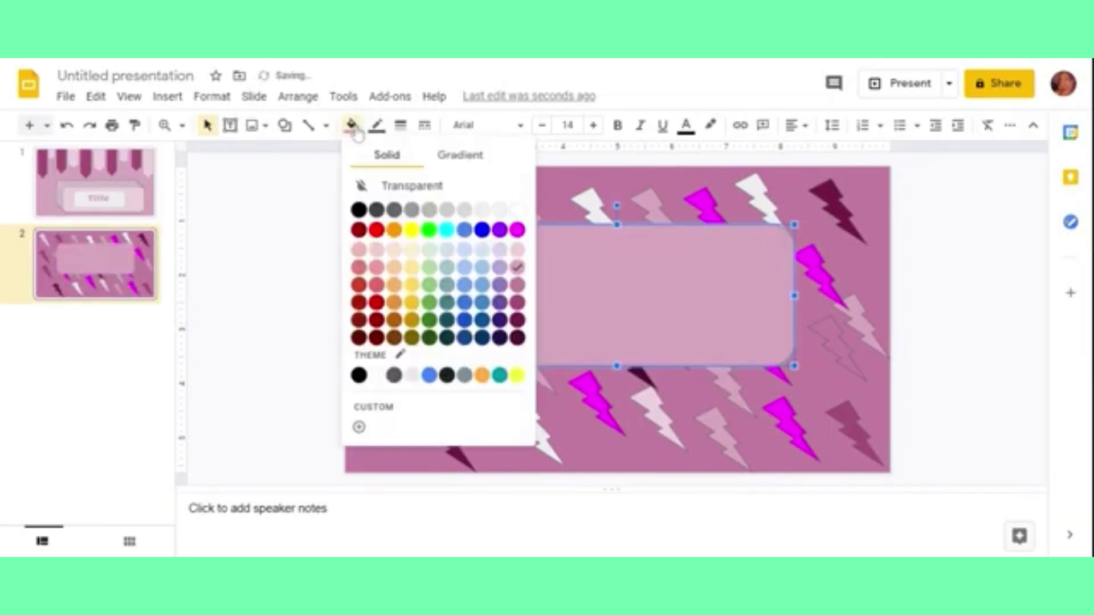
left_click(514, 284)
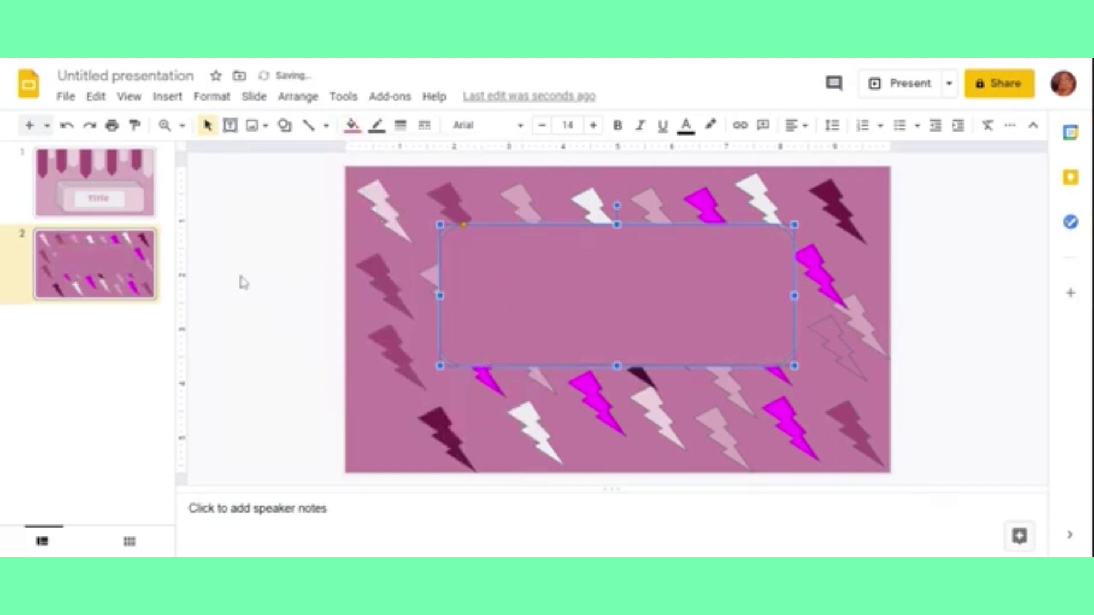
left_click(352, 125)
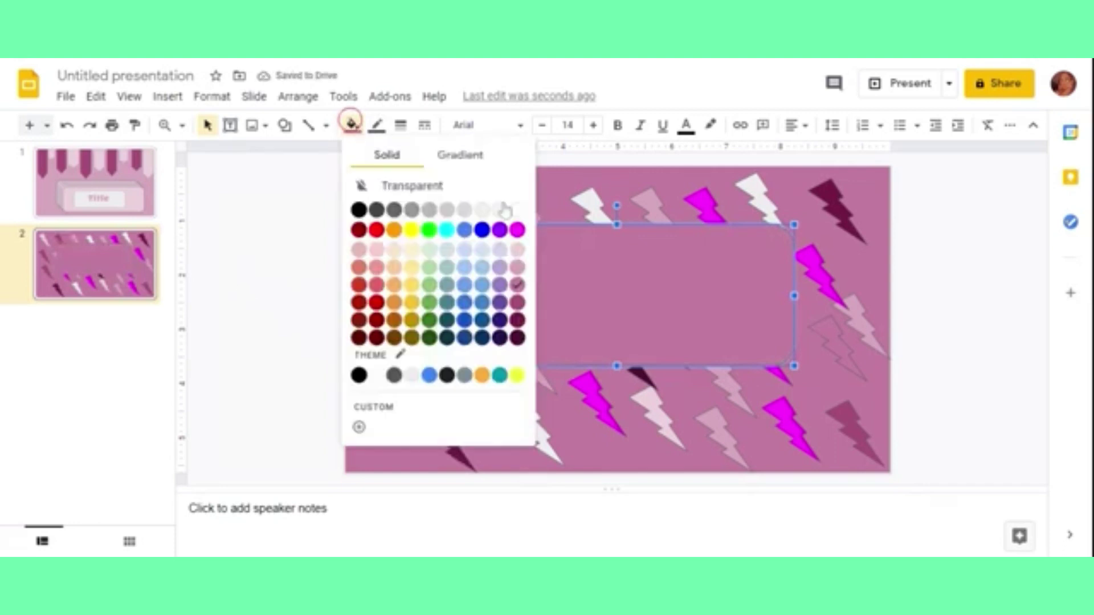
left_click(520, 246)
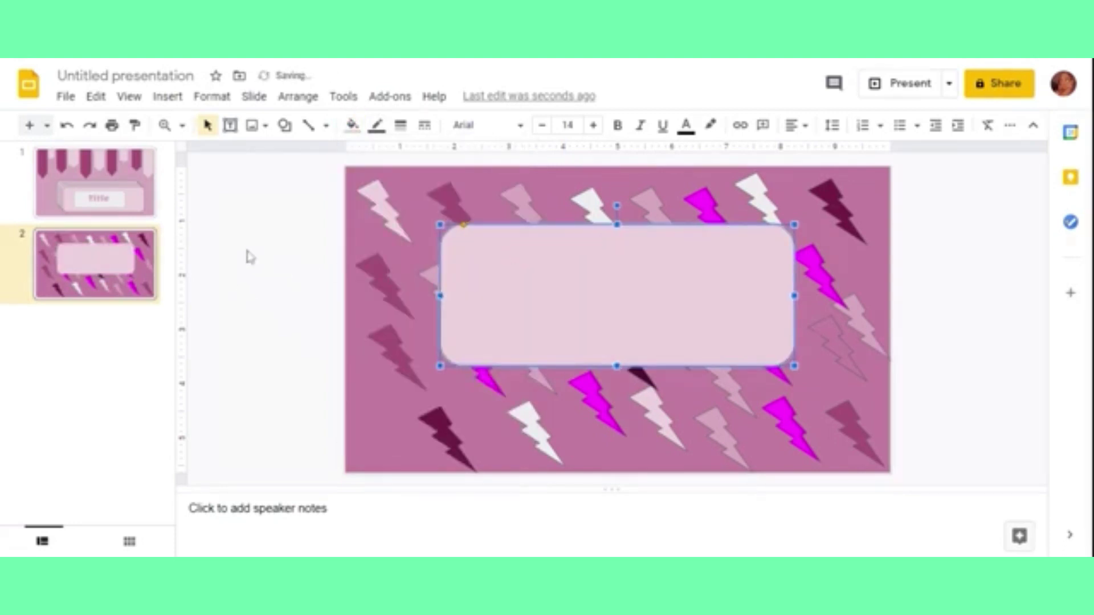
key("Down")
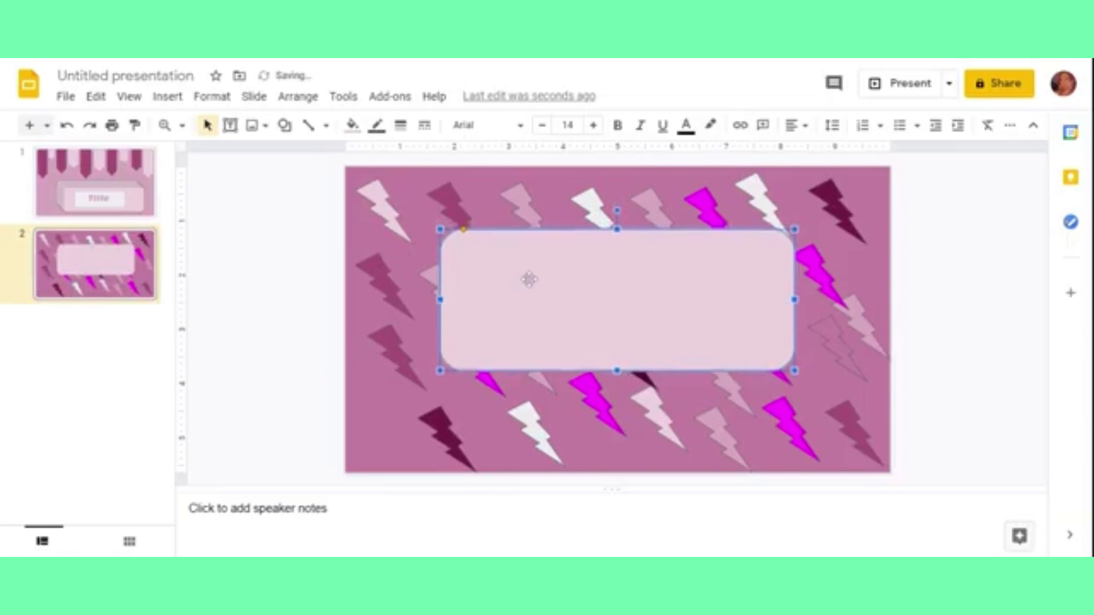
- Give the rounded rectangle a 3px outline
right_click(529, 279)
left_click(576, 147)
left_click(413, 132)
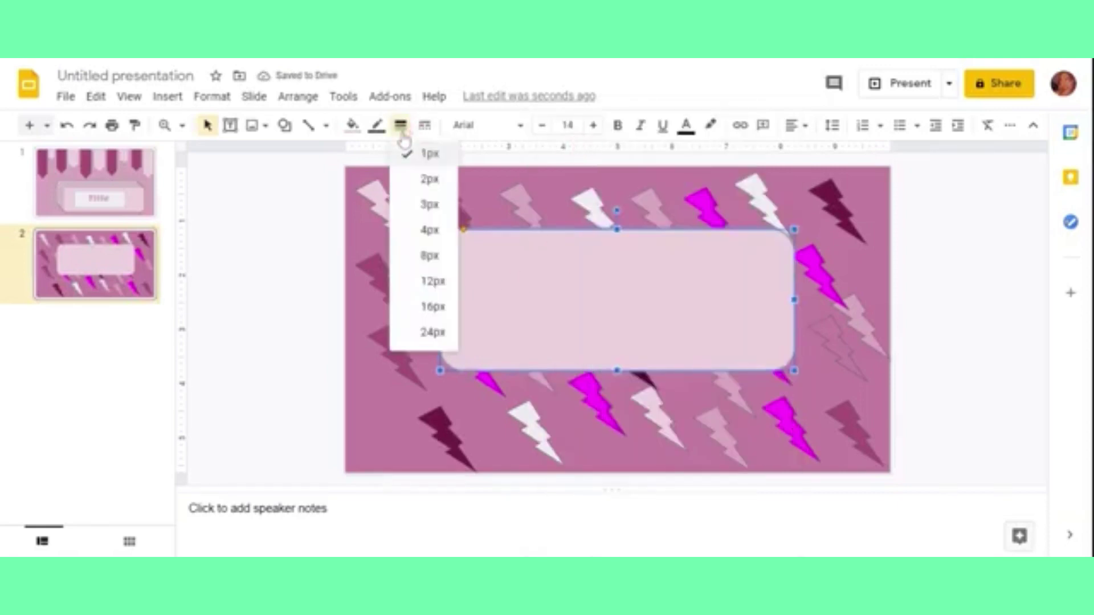
left_click(425, 204)
key("ctrl+v")
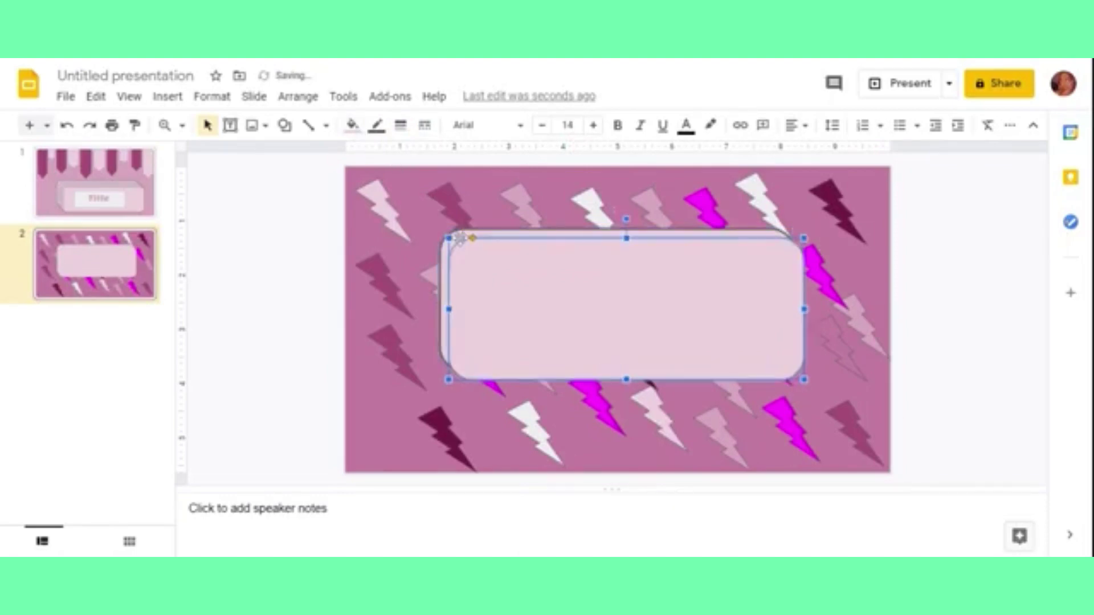
key("ctrl+z")
- Copy the rectangle and paste offset copies, nudging them into a layered card stack
right_click(540, 272)
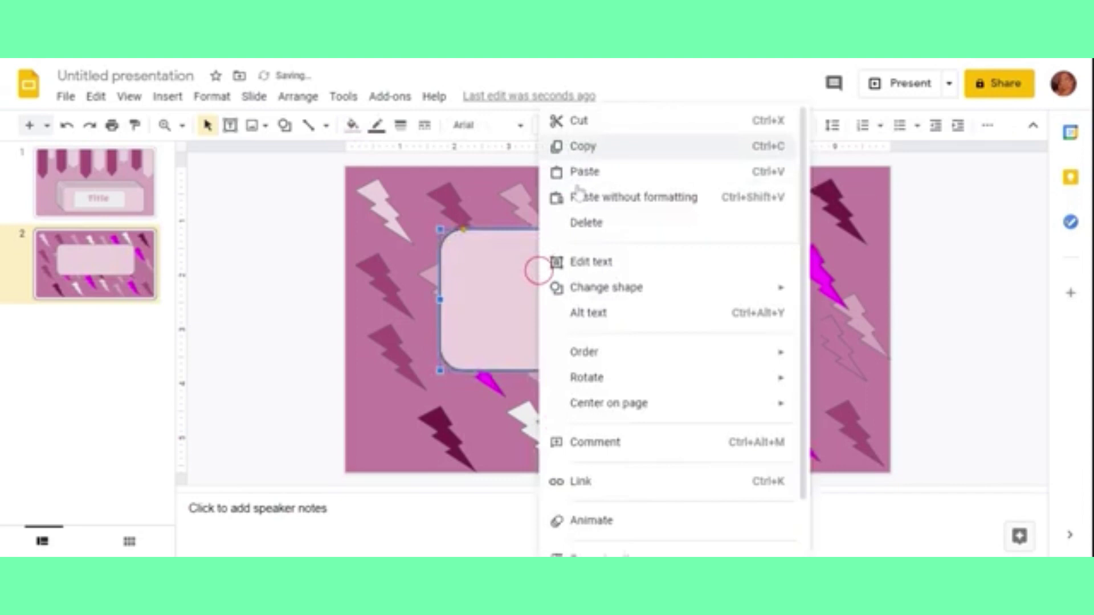
left_click(598, 150)
key("ctrl+v")
key("ctrl+v")
key("ctrl+v")
key("ctrl+v")
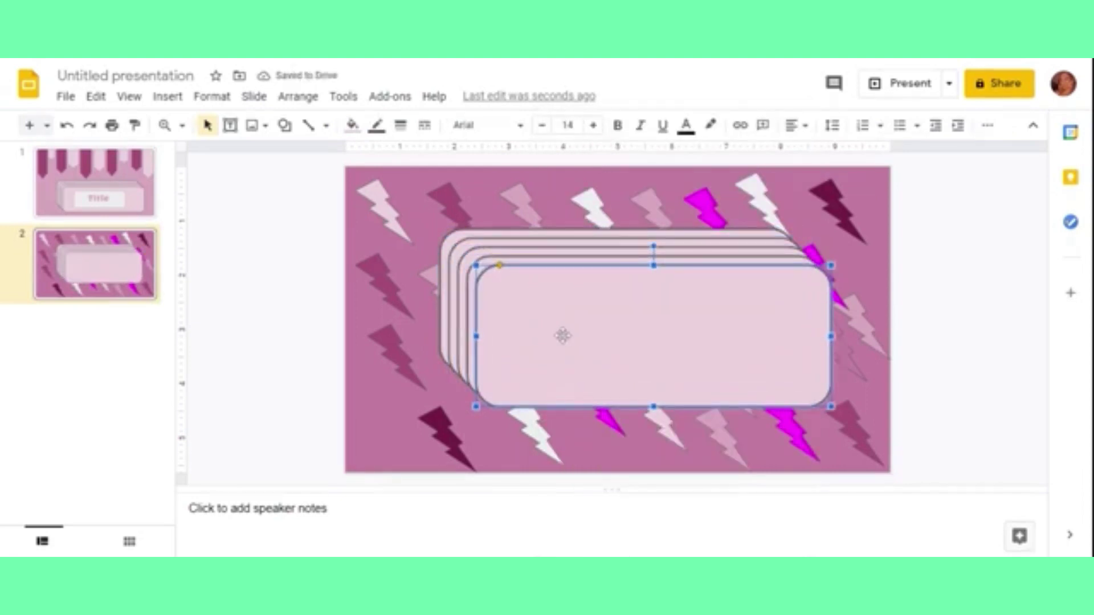
key("ctrl+v")
left_click(487, 244)
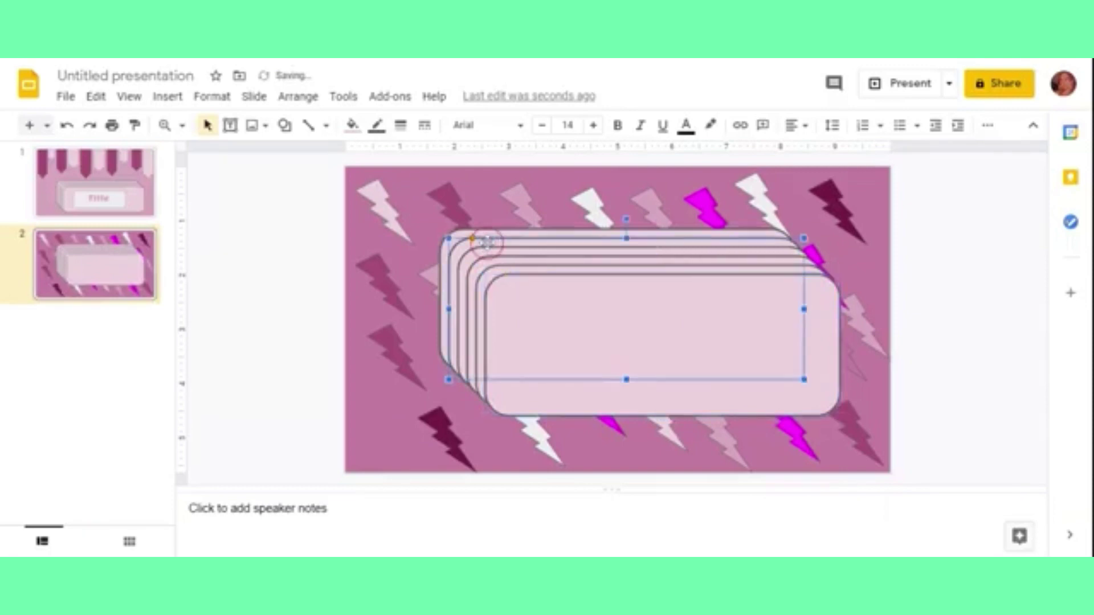
key("Down")
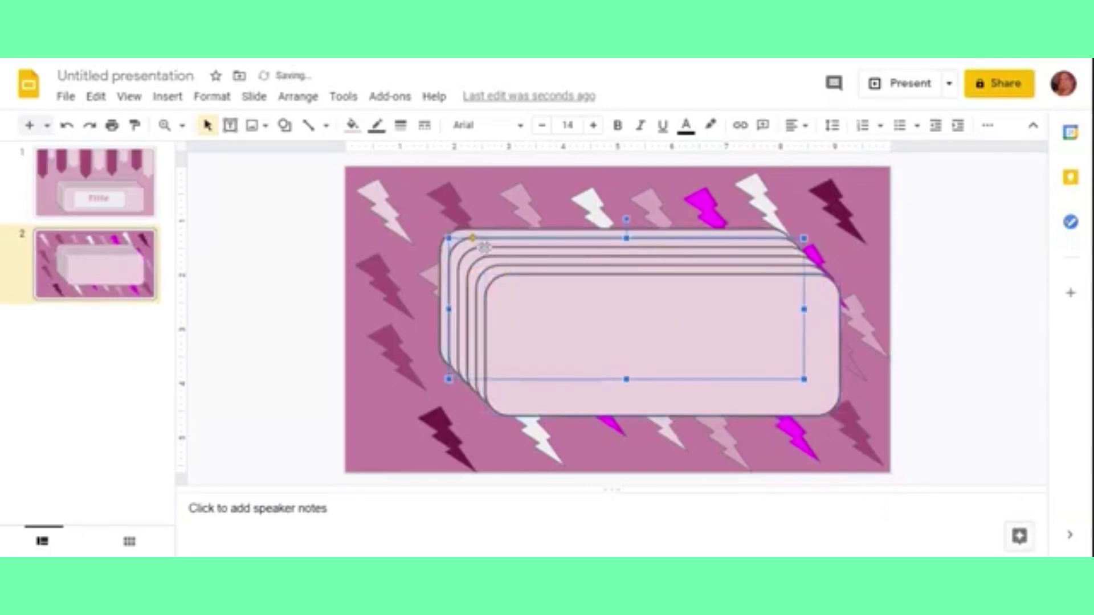
left_click(522, 321)
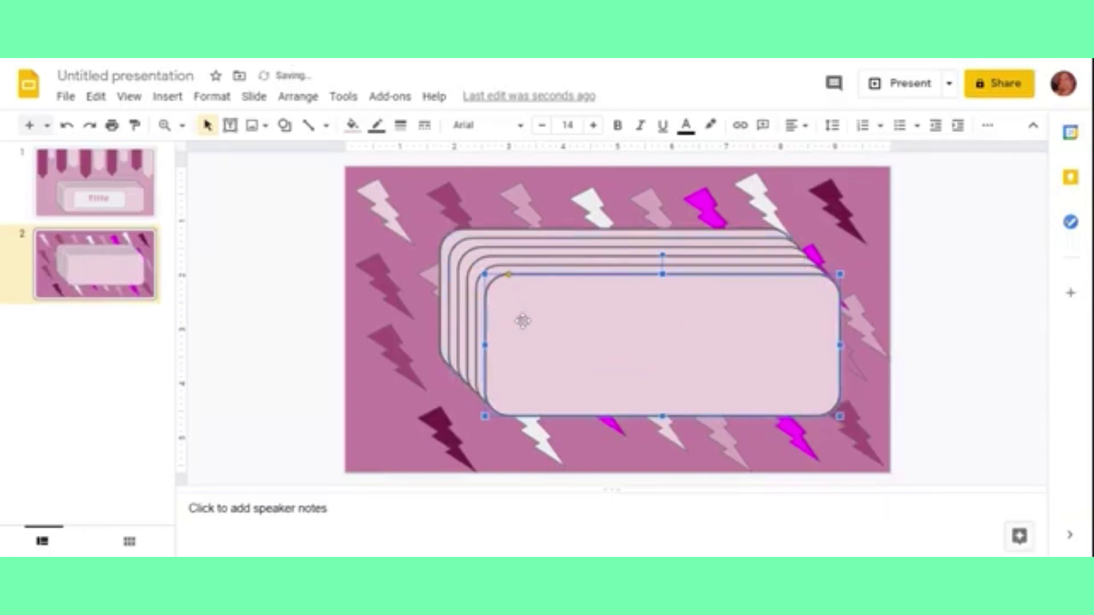
key("ctrl+z")
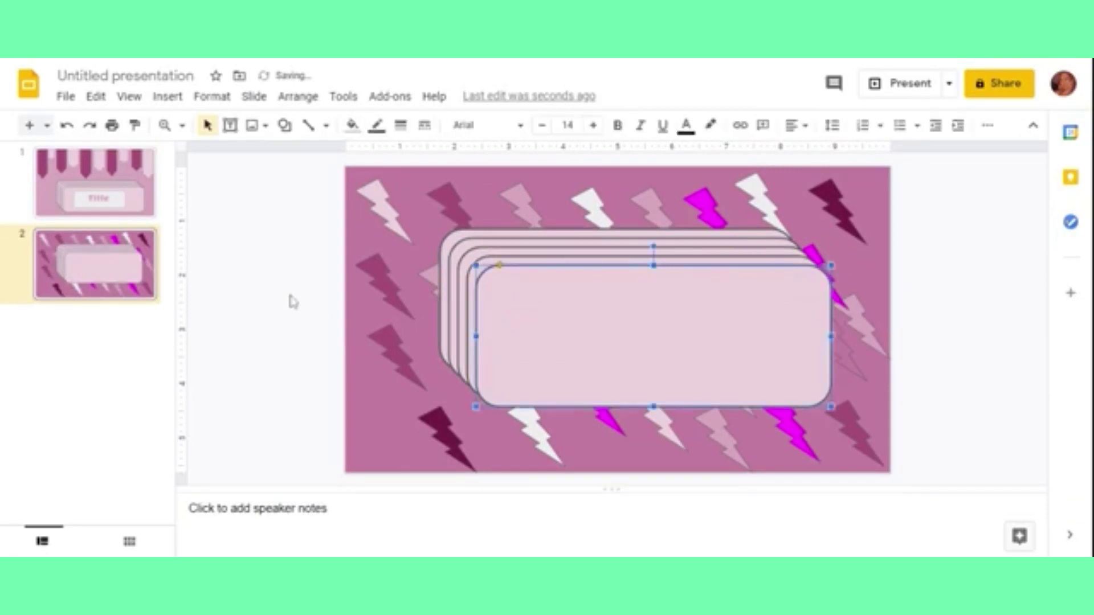
left_click(291, 301)
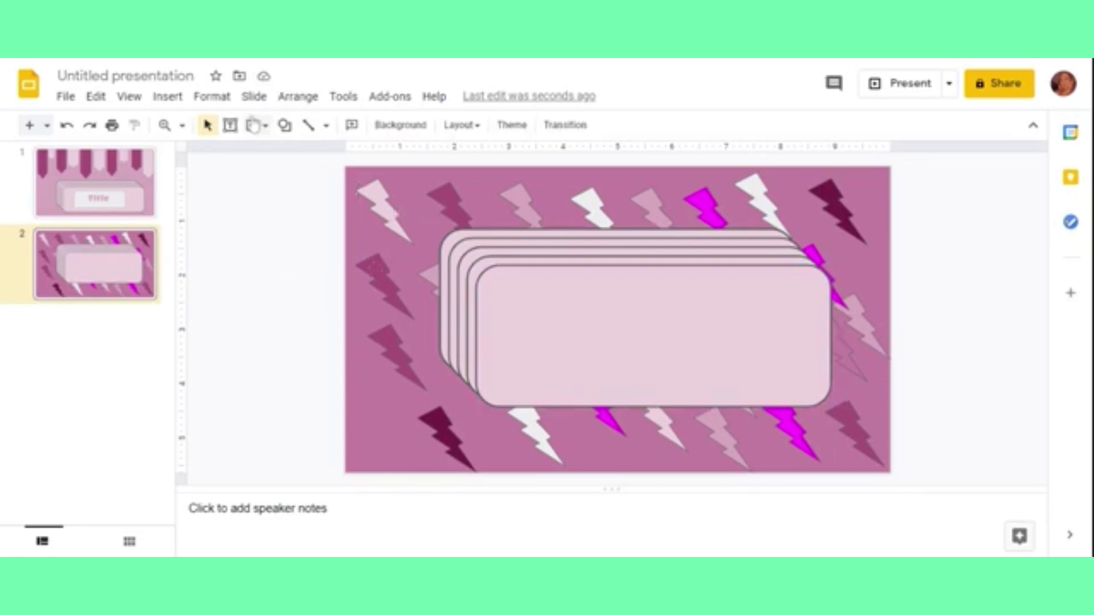
- Paste the TITLE image, then enlarge and centre it on the front pink card
left_click(231, 126)
left_click_drag(514, 280, 772, 369)
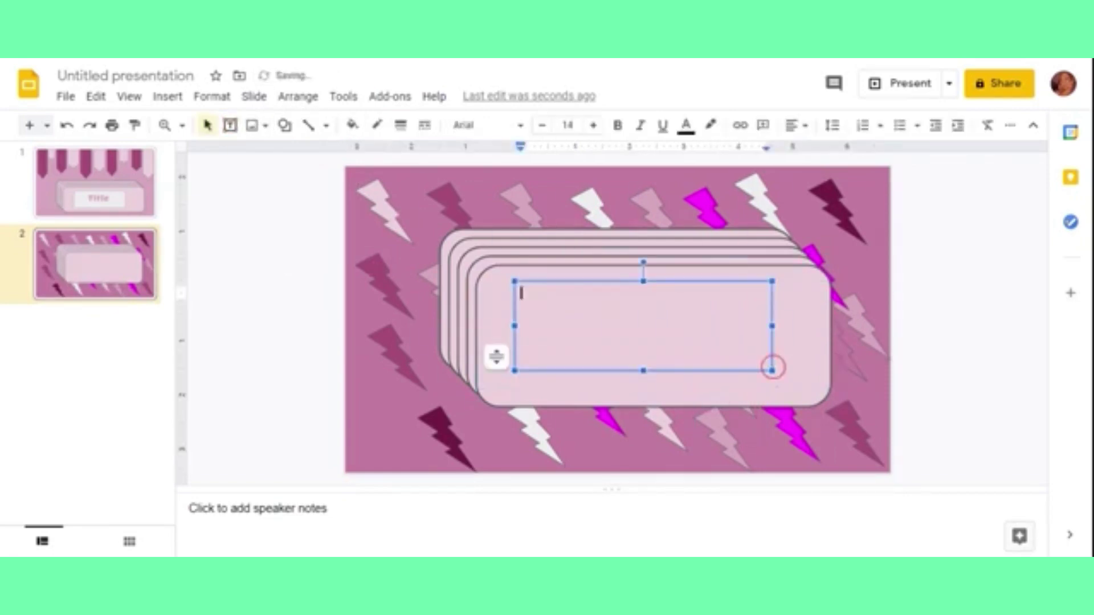
left_click(615, 284)
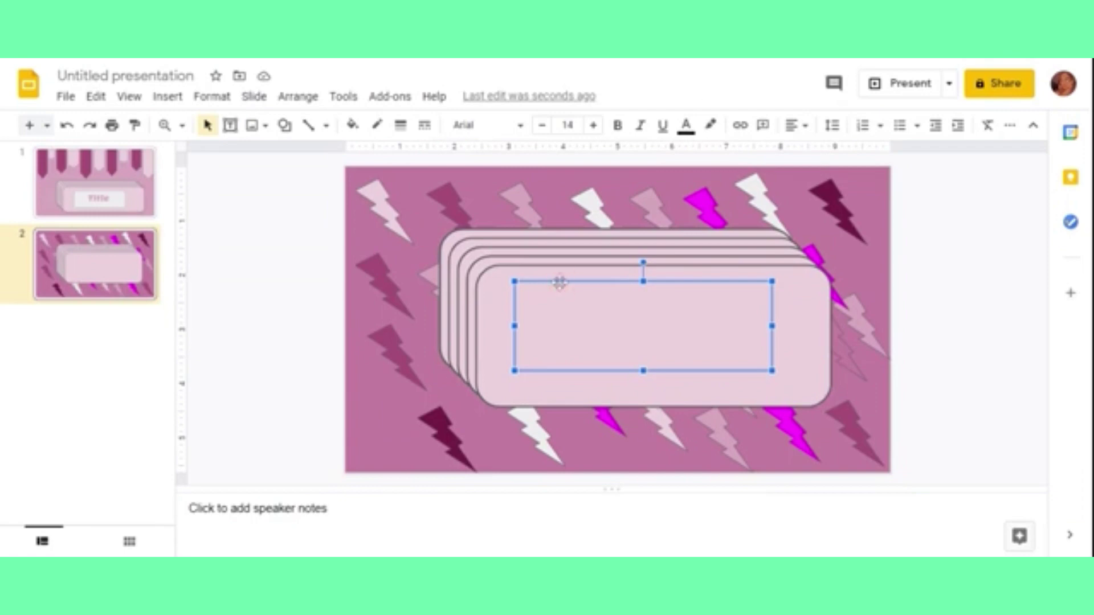
key("ctrl+v")
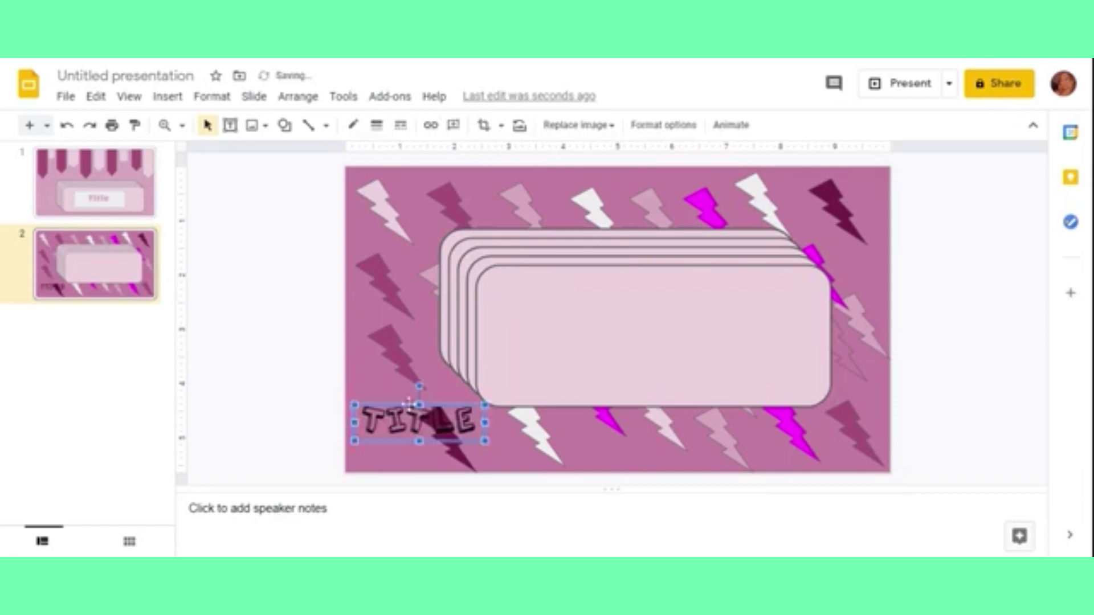
left_click_drag(409, 403, 629, 299)
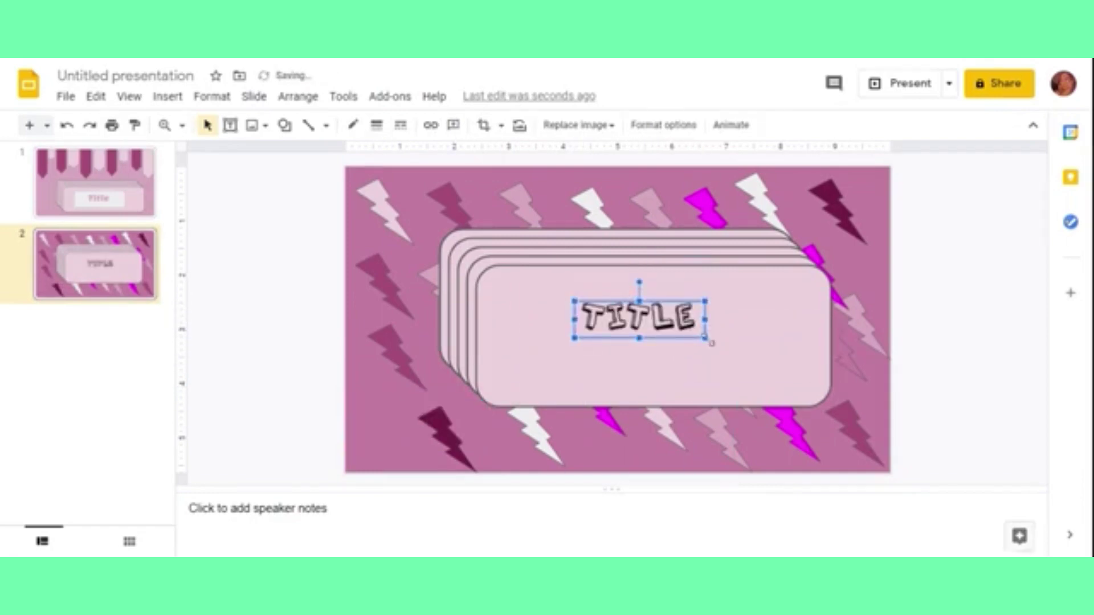
left_click_drag(706, 338, 752, 371)
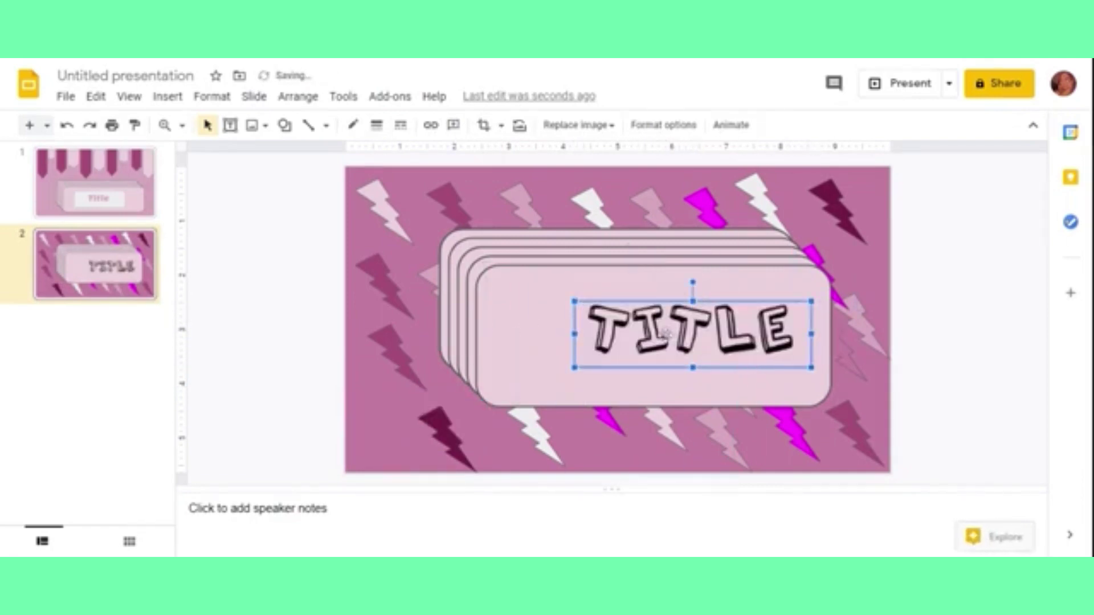
mouse_move(627, 330)
left_mouse_down()
mouse_move(612, 322)
mouse_move(620, 336)
left_mouse_up()
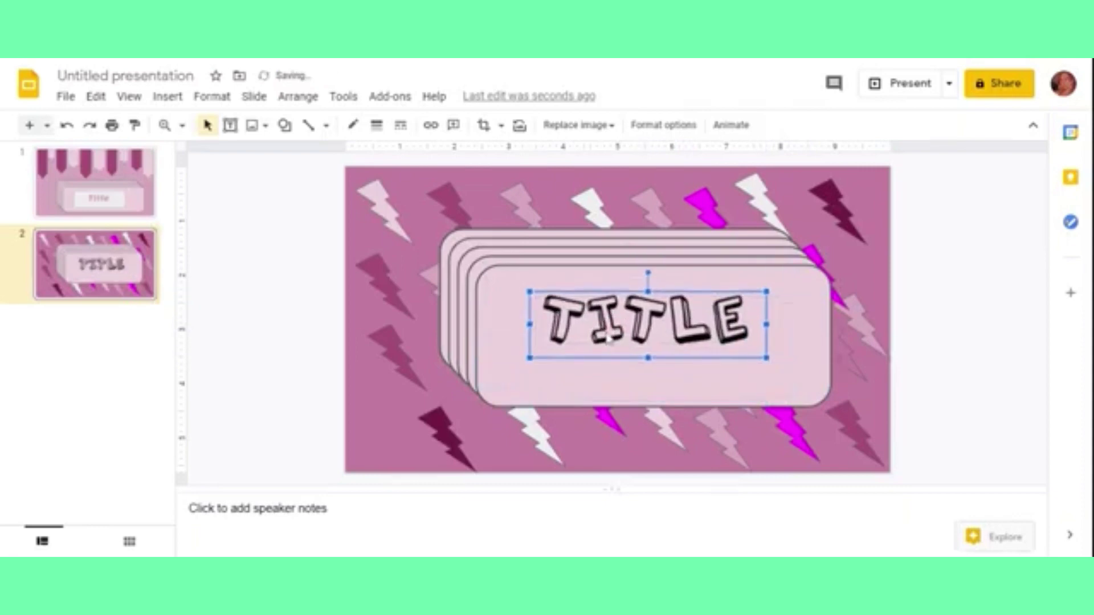
key("Down")
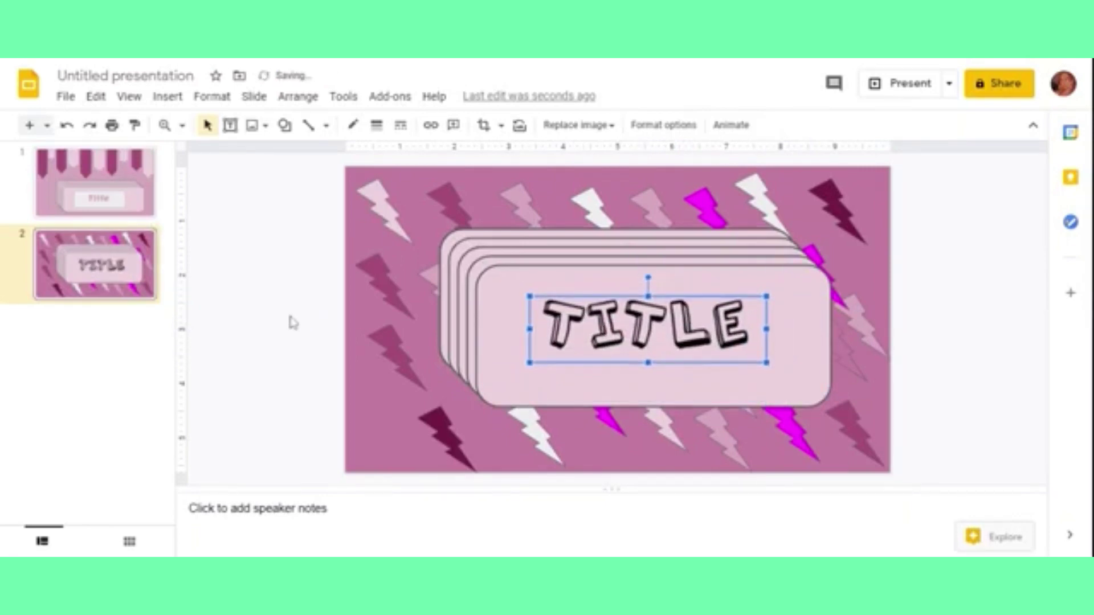
left_click(290, 323)
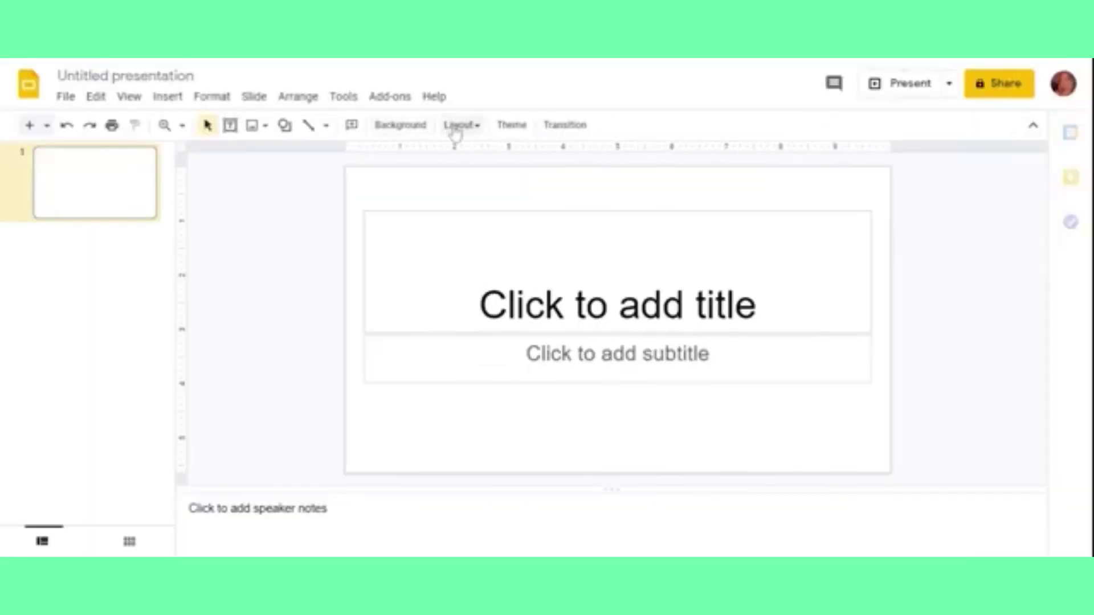
- Switch the slide to the Blank layout and set its background colour to light pink-mauve
left_click(459, 126)
left_click(586, 435)
left_click(400, 126)
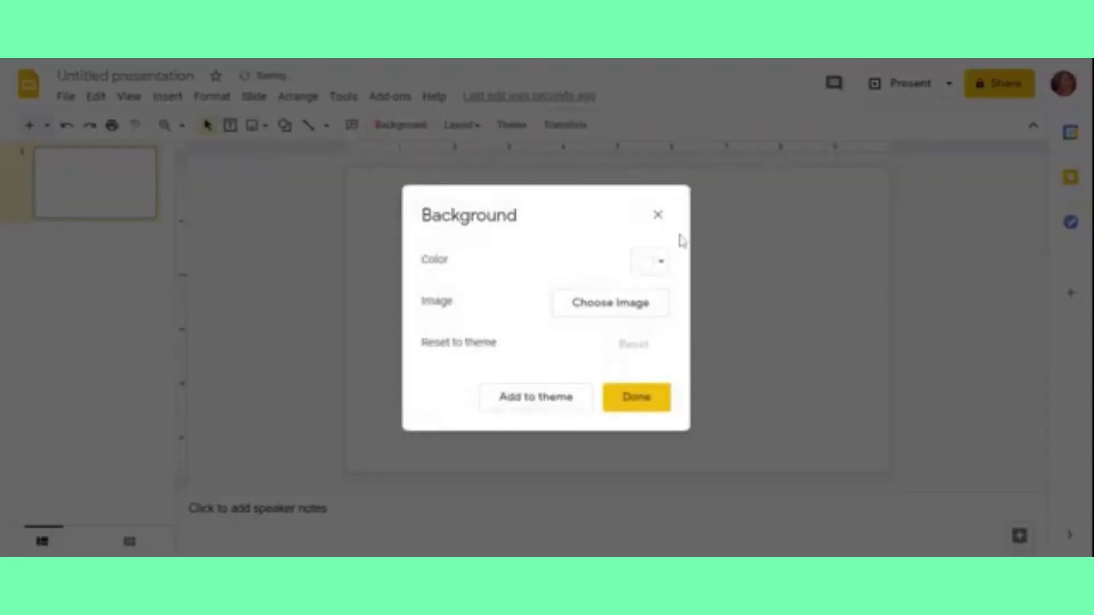
left_click(655, 262)
left_click(807, 372)
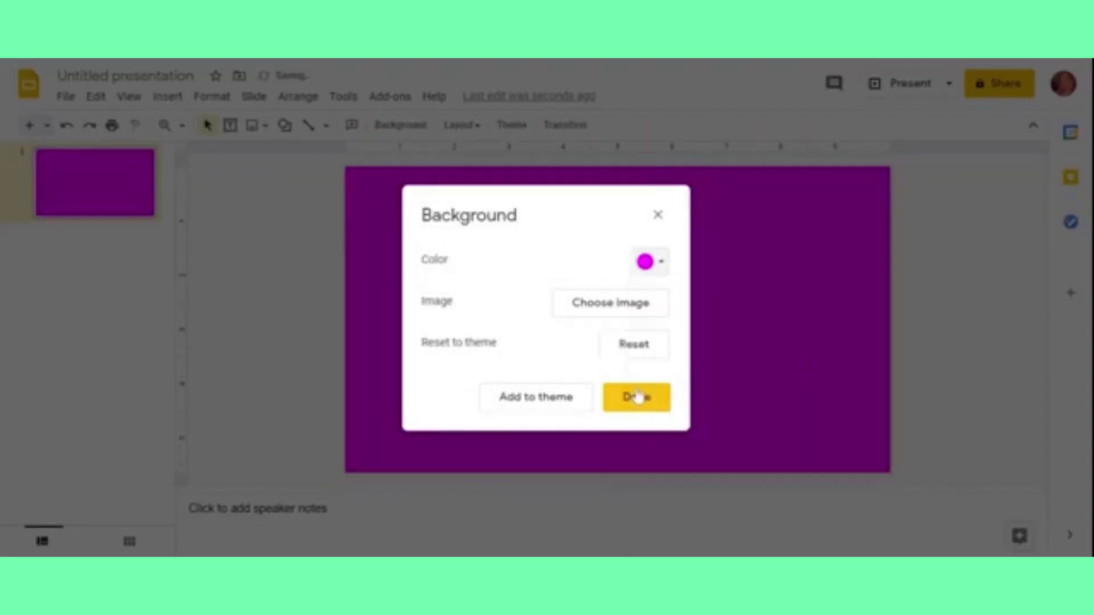
left_click(649, 262)
left_click(807, 425)
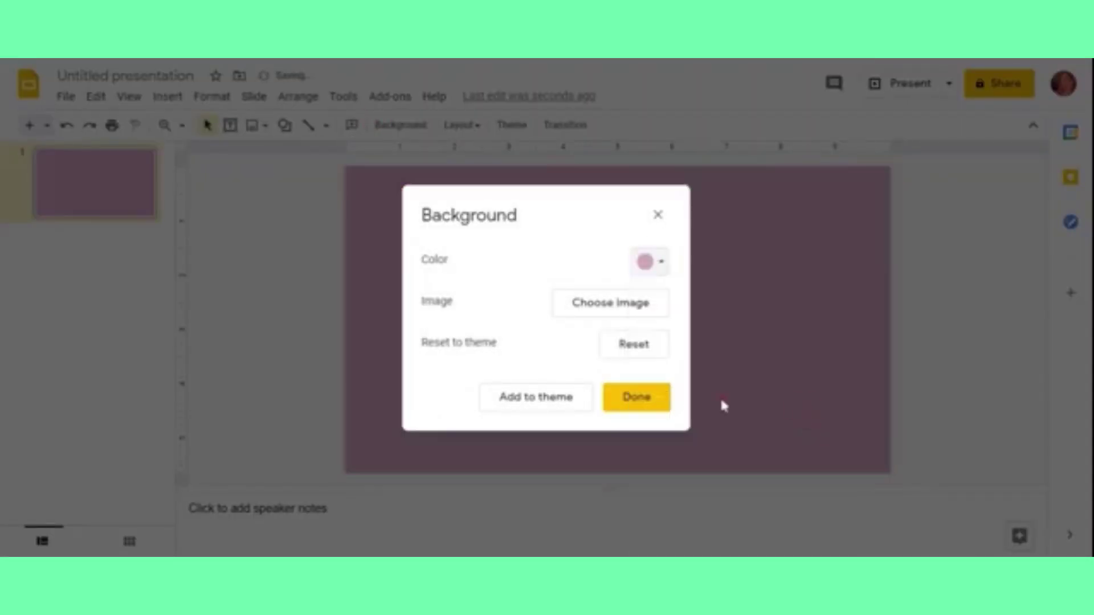
left_click(637, 399)
left_click(284, 125)
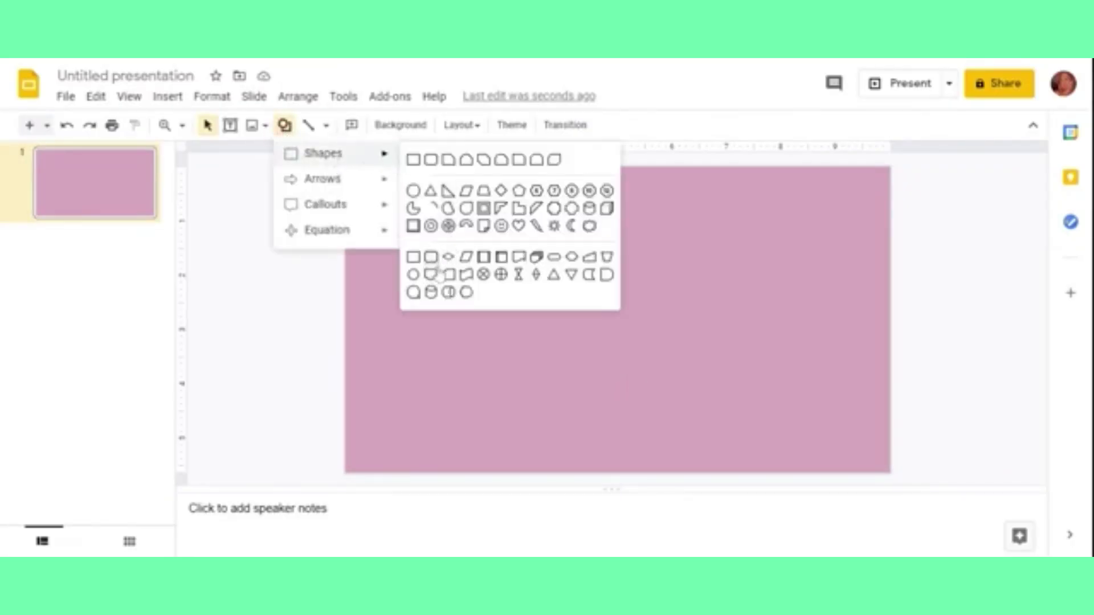
- Draw a down-pointing pennant, paste copies, spread two along the top, and delete an extra
left_click(433, 275)
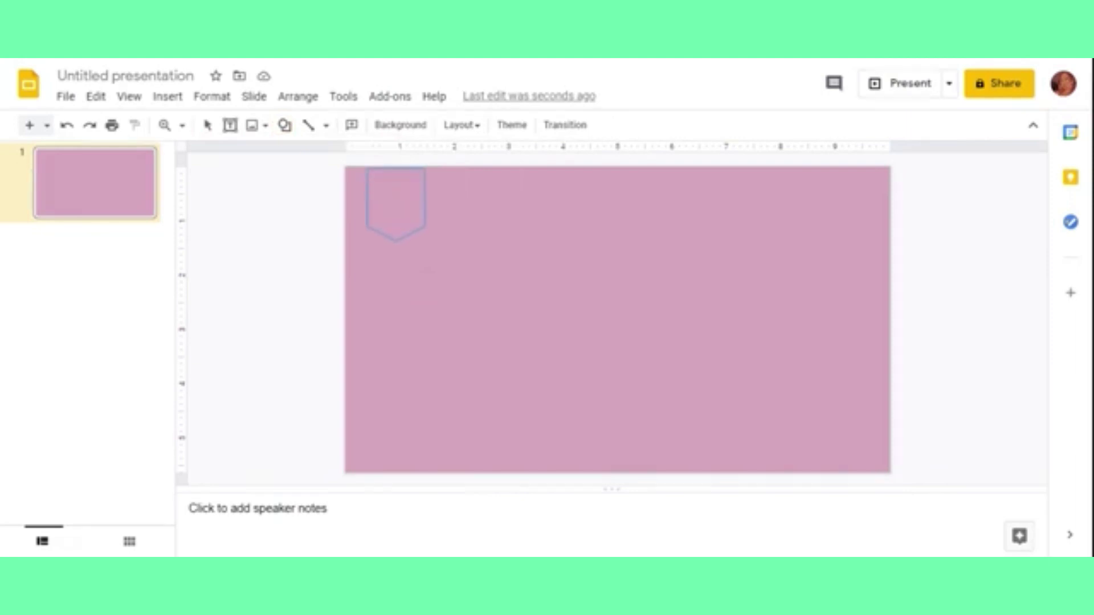
left_click_drag(426, 270, 429, 301)
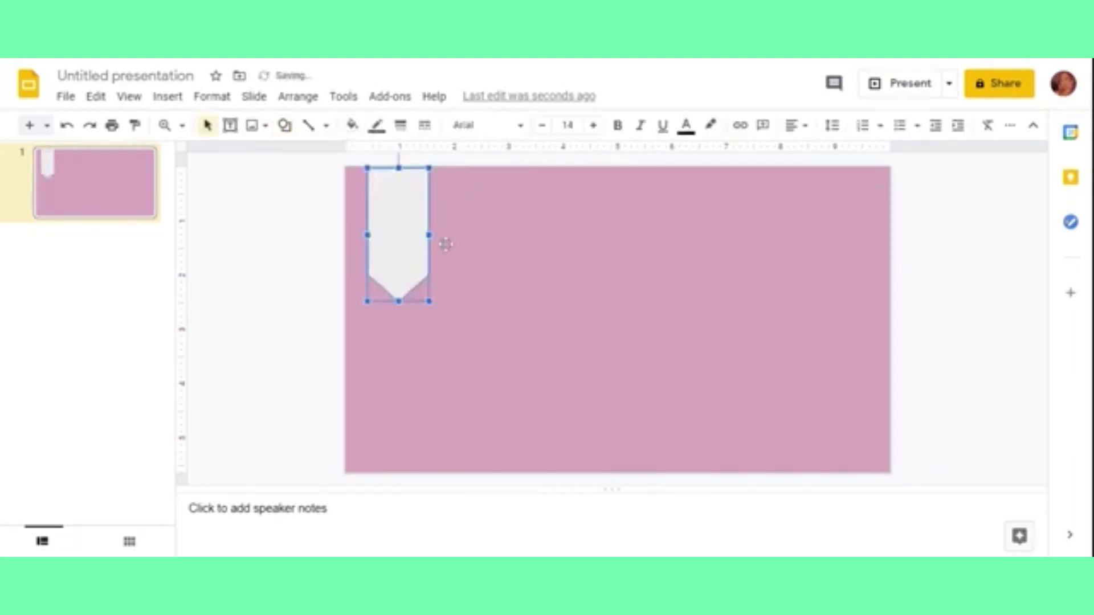
left_click(559, 254)
key("ctrl+v")
key("ctrl+v")
key("ctrl+v")
key("ctrl+v")
key("ctrl+v")
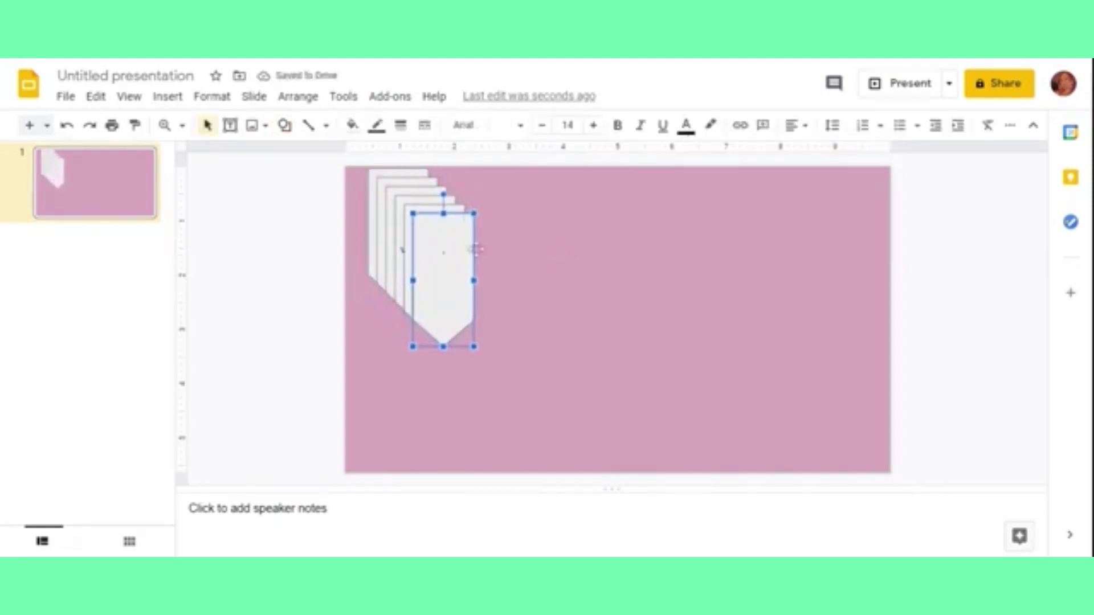
left_click_drag(477, 249, 642, 254)
mouse_move(429, 249)
left_mouse_down()
mouse_move(544, 276)
mouse_move(484, 193)
mouse_move(874, 196)
left_mouse_up()
left_click(419, 254)
key("Delete")
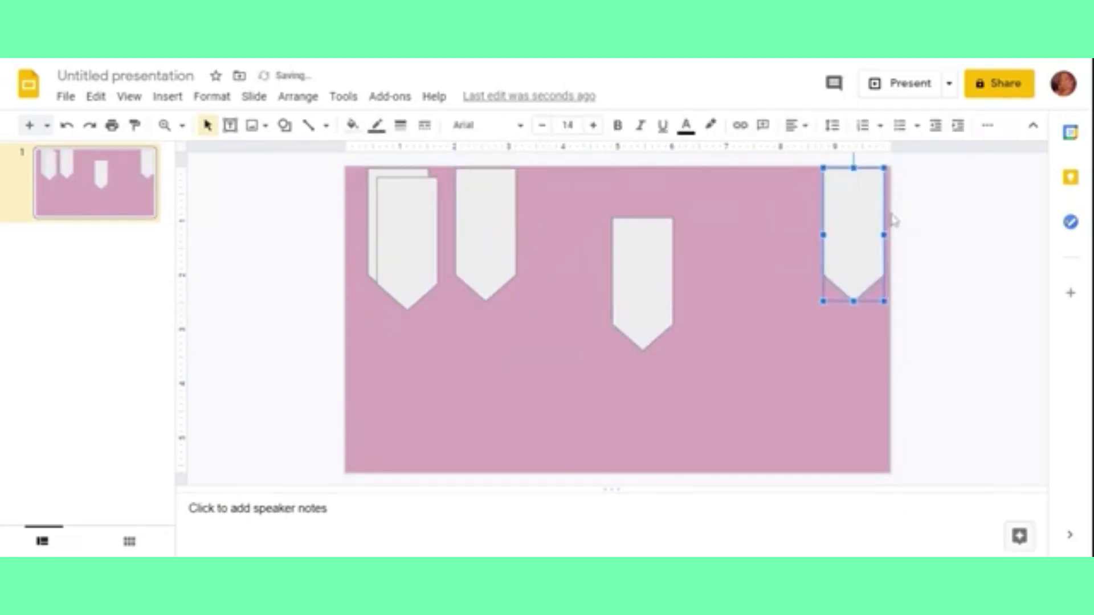
- Narrow the top-right pennant, then lift the middle one to the top edge and make it shorter and narrower
left_click_drag(883, 235, 854, 220)
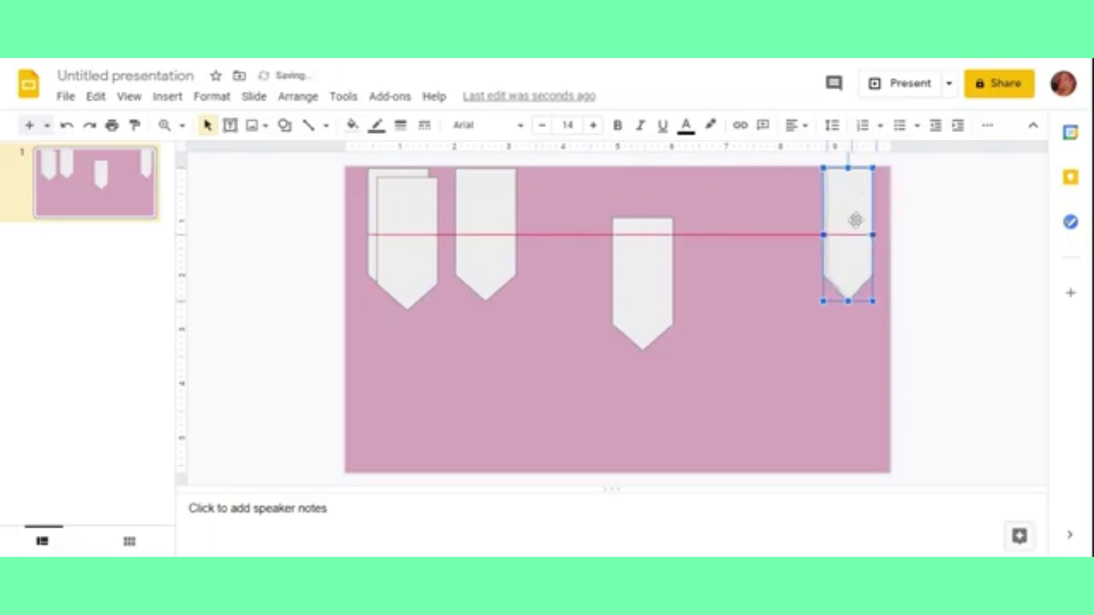
left_click_drag(648, 281, 783, 217)
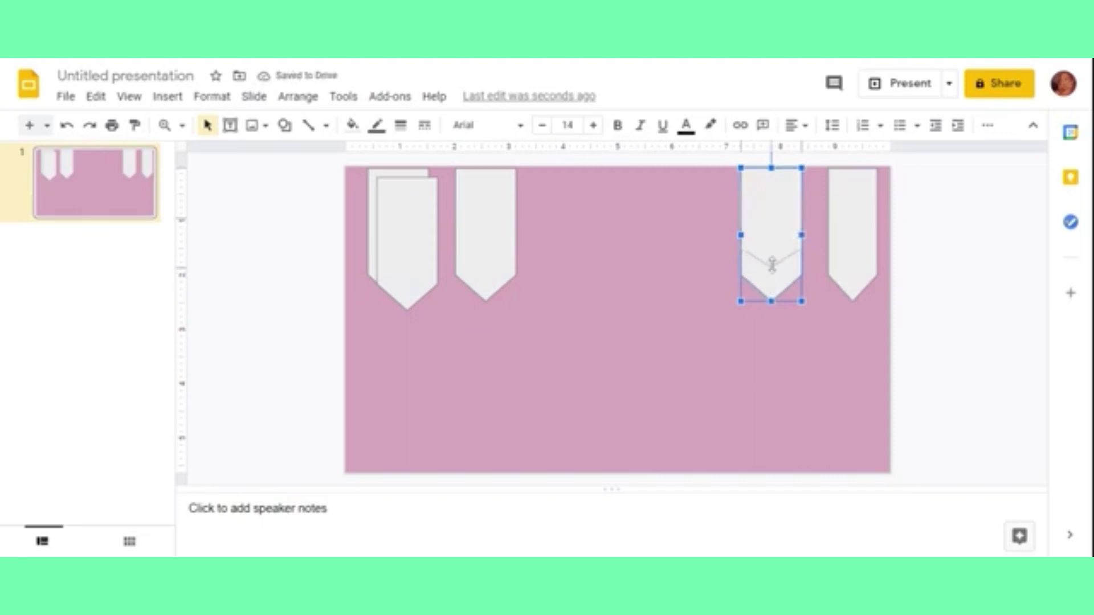
left_click_drag(771, 301, 762, 266)
left_click_drag(801, 217, 787, 216)
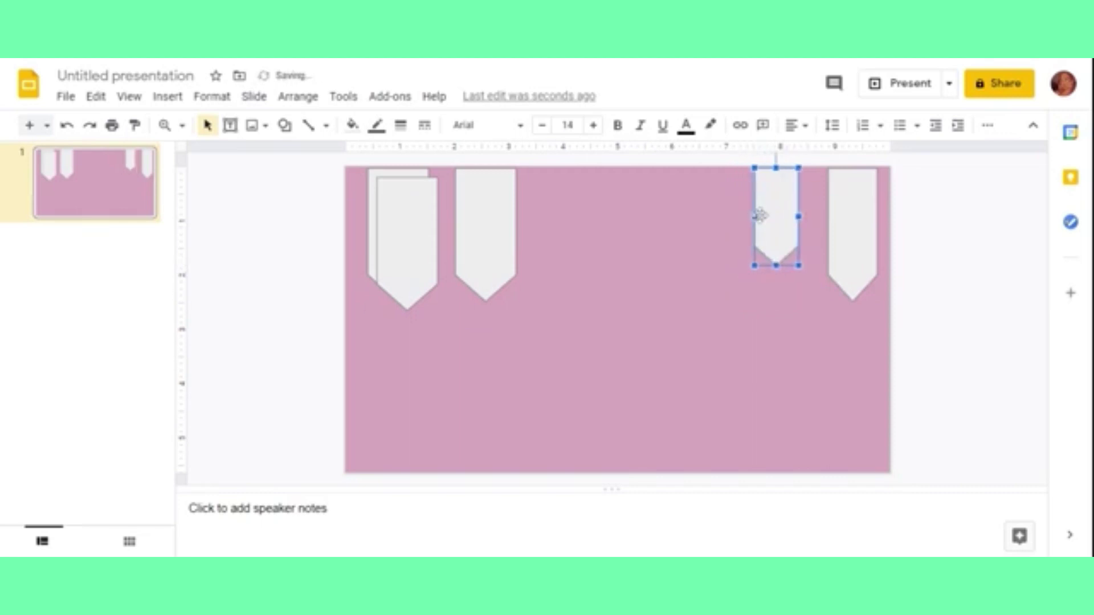
left_click(640, 234)
- Paste more pennant copies, place one top right, and align the short and rightmost pennants to the top edge
key("ctrl+v")
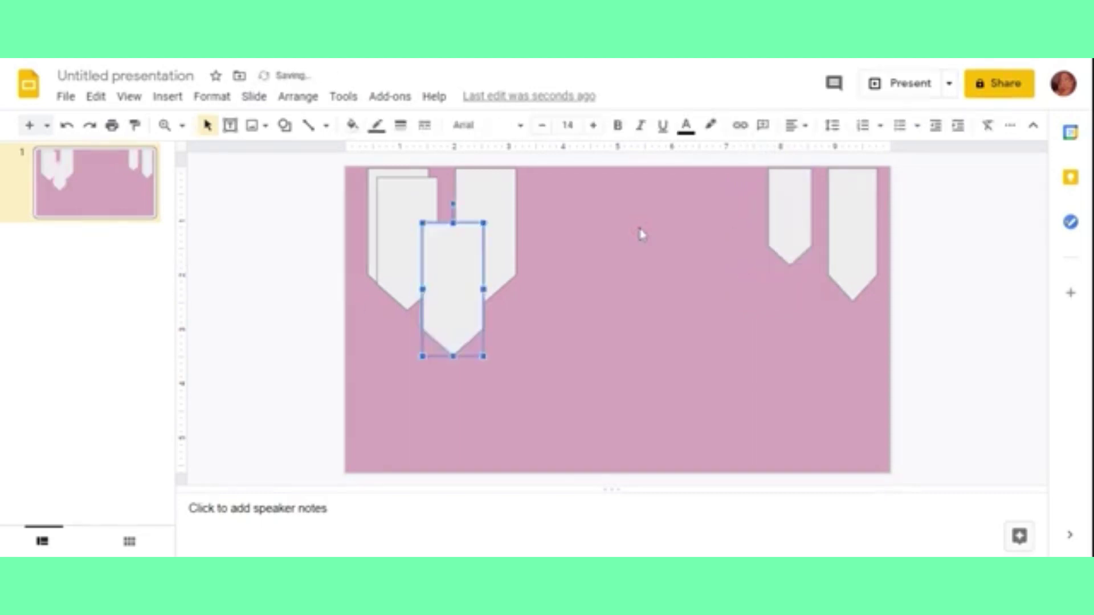
key("ctrl+v")
key("ctrl+v")
key("ctrl+v")
key("ctrl+v")
left_click_drag(476, 292, 704, 201)
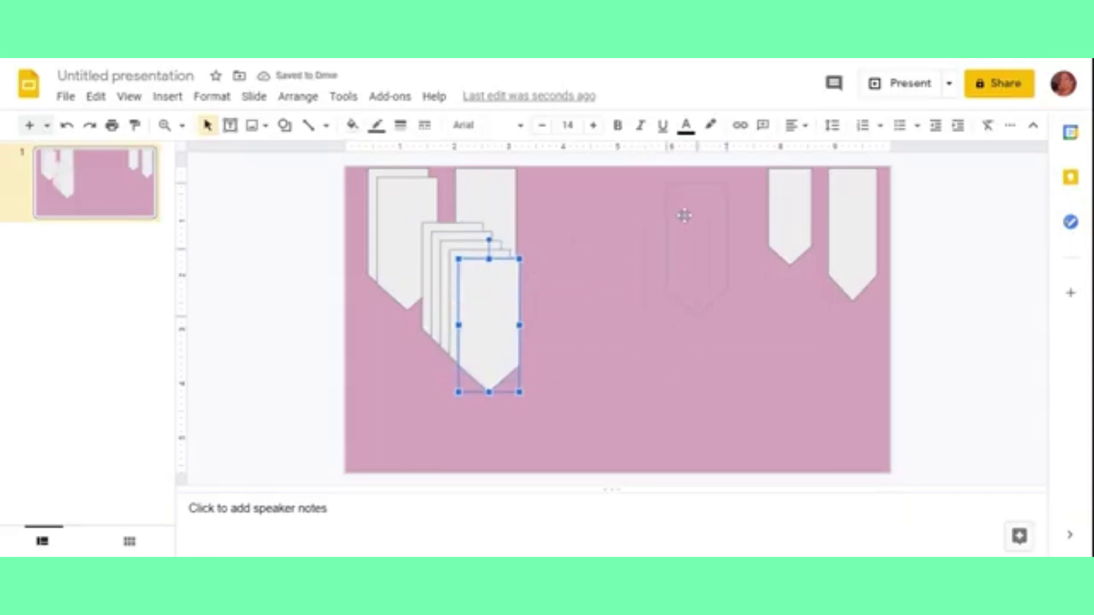
left_click(787, 196)
left_click_drag(786, 197, 786, 192)
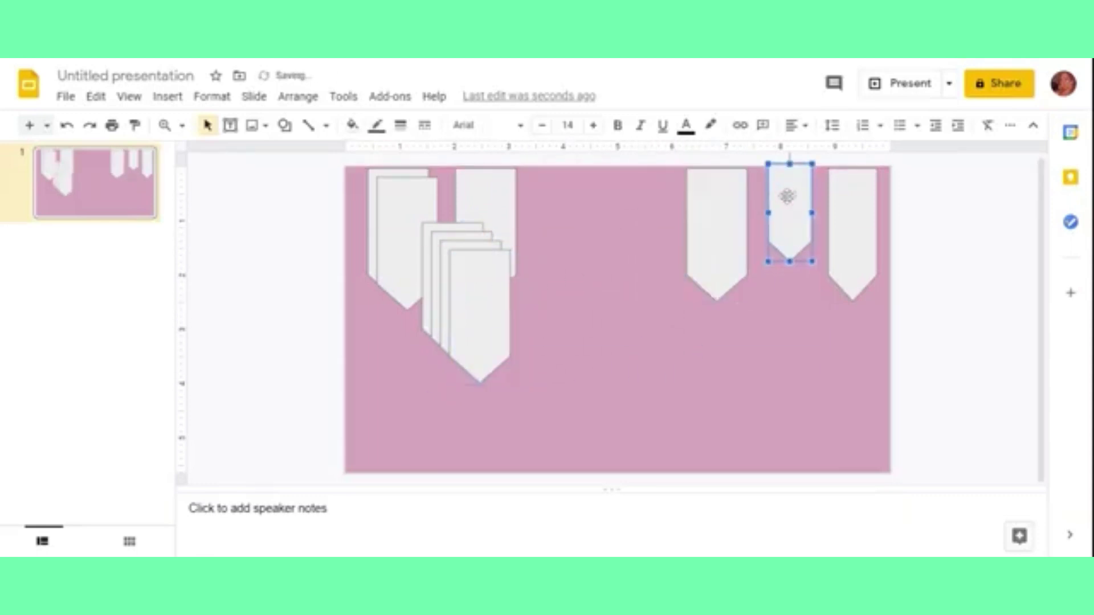
left_click_drag(854, 208, 857, 204)
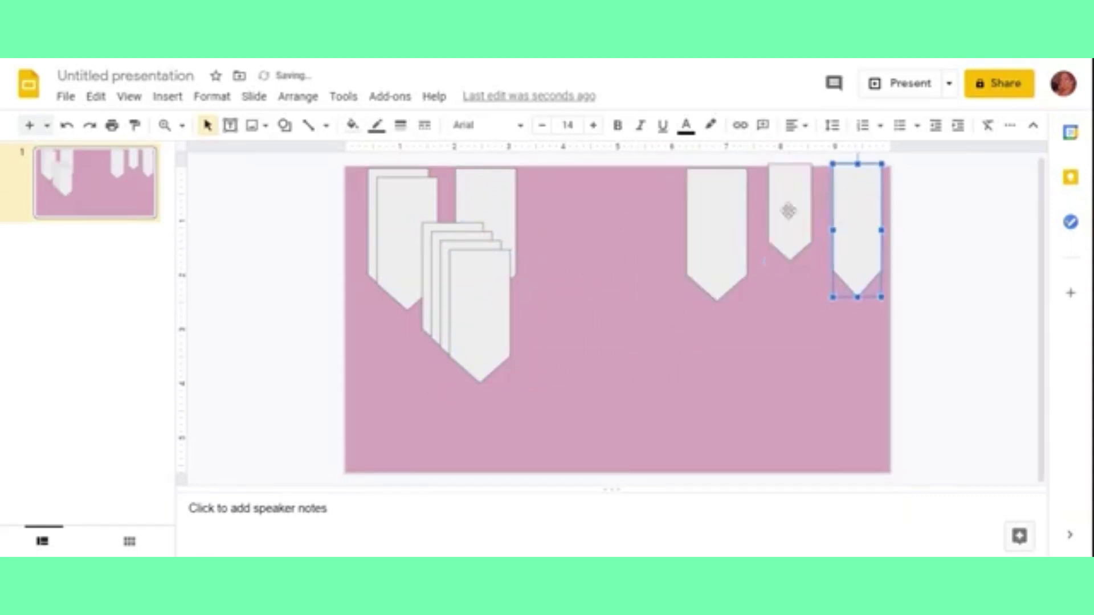
- Fine-tune the short and large pennants' positions and pull two stacked copies into the top row
left_click(788, 212)
mouse_move(789, 211)
left_mouse_down()
mouse_move(854, 212)
mouse_move(801, 211)
left_mouse_up()
left_click(797, 211)
left_click(719, 204)
left_click_drag(719, 203, 733, 204)
left_click_drag(487, 274, 664, 193)
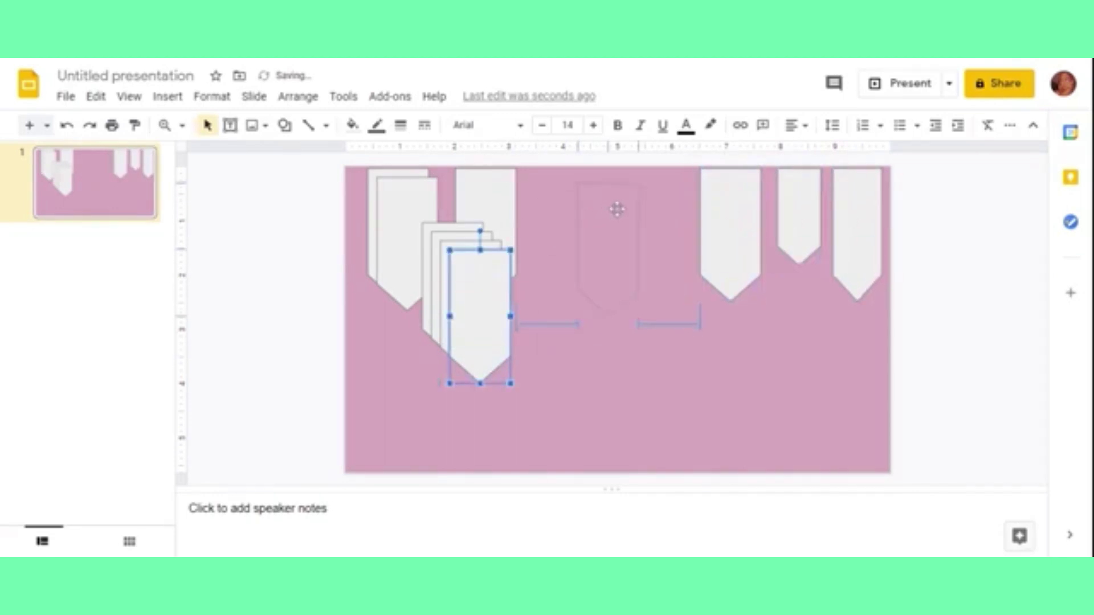
left_click_drag(473, 288, 588, 216)
- Resize the right-side top-row pennants, lengthening one, and nudge them rightward
left_click(460, 286)
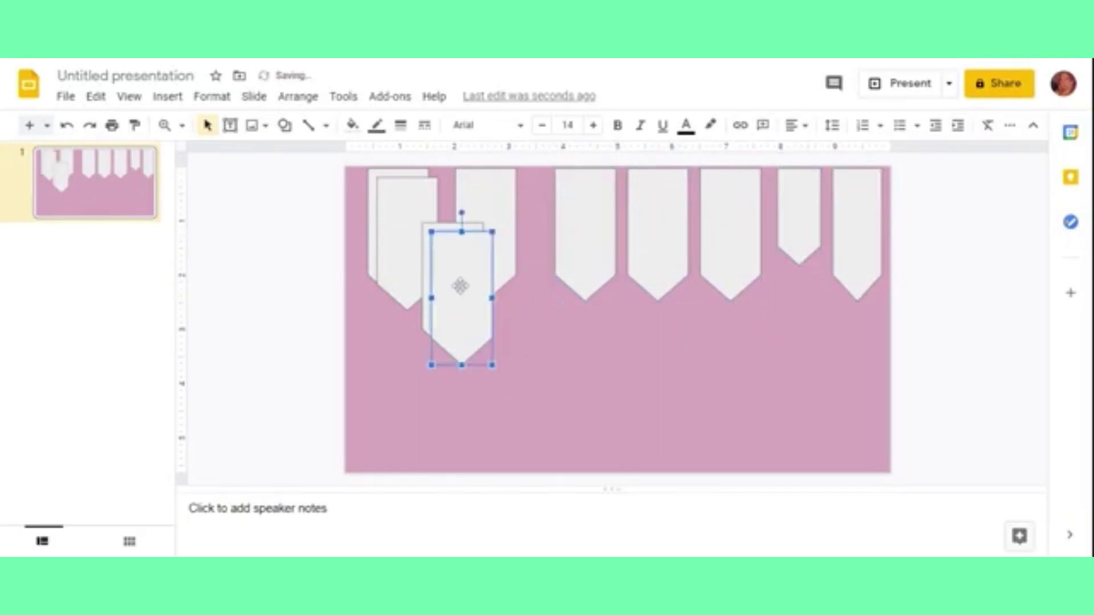
left_click(702, 234)
left_click_drag(700, 234, 712, 235)
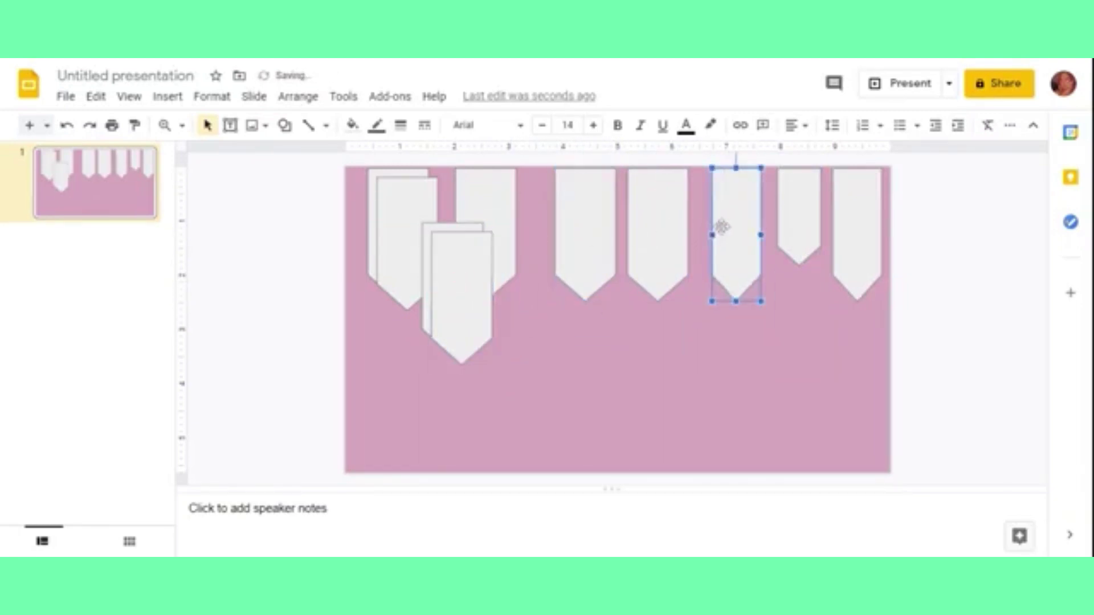
key("Right")
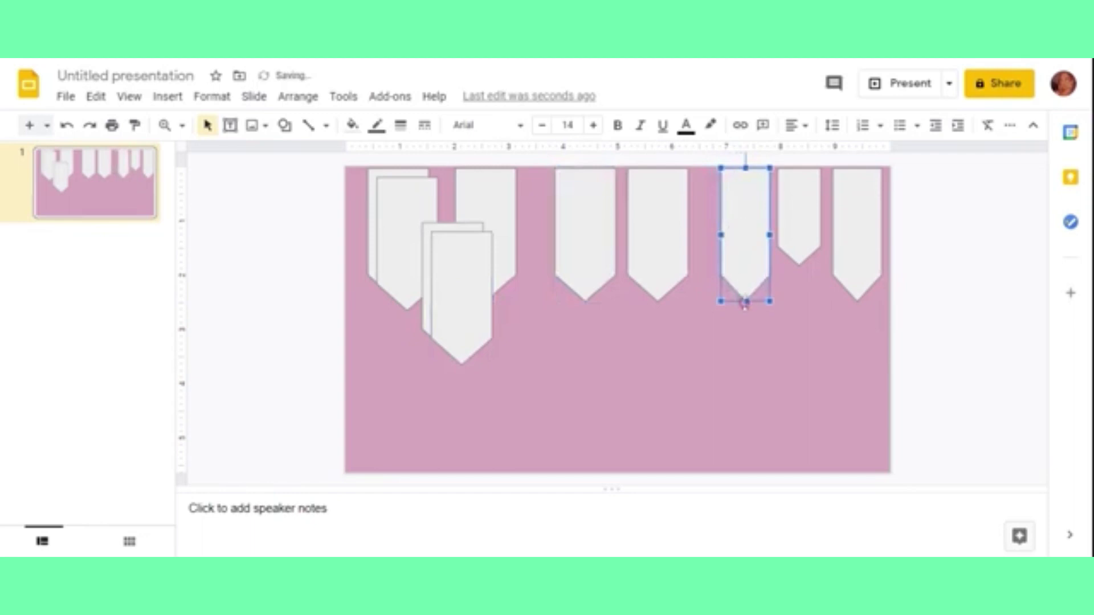
mouse_move(745, 302)
left_mouse_down()
mouse_move(745, 316)
mouse_move(746, 228)
left_mouse_up()
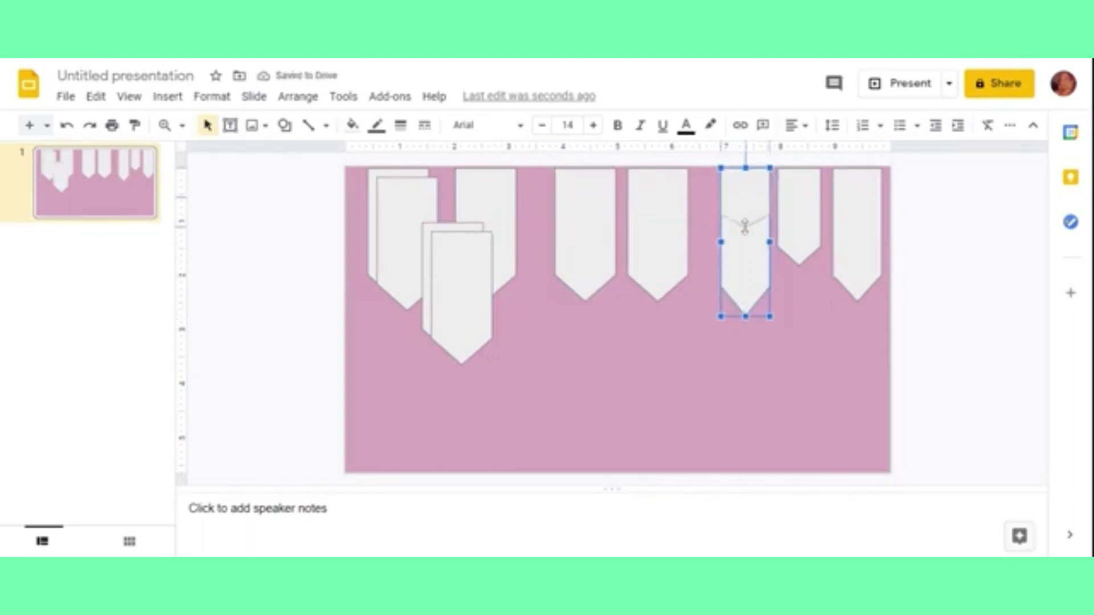
left_click(648, 230)
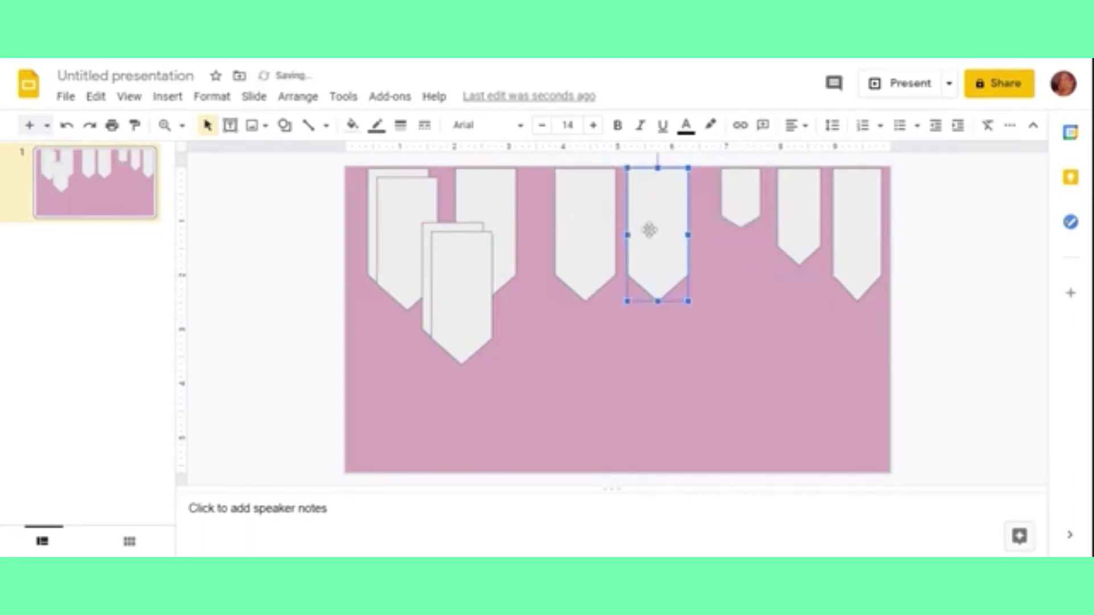
key("Right")
key("Right")
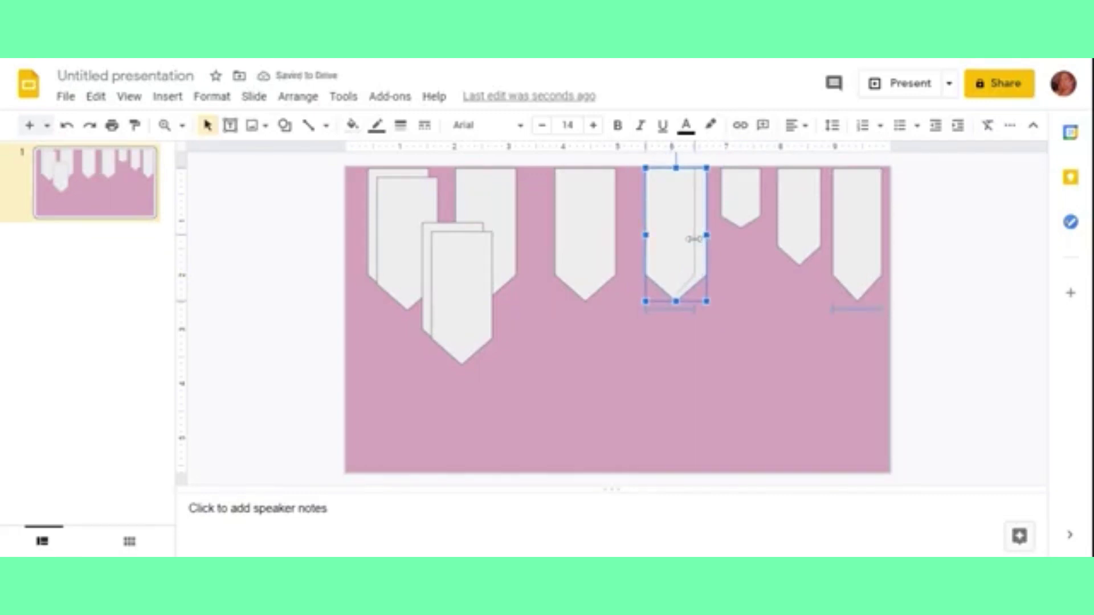
left_click_drag(706, 236, 694, 236)
key("Right")
key("Right")
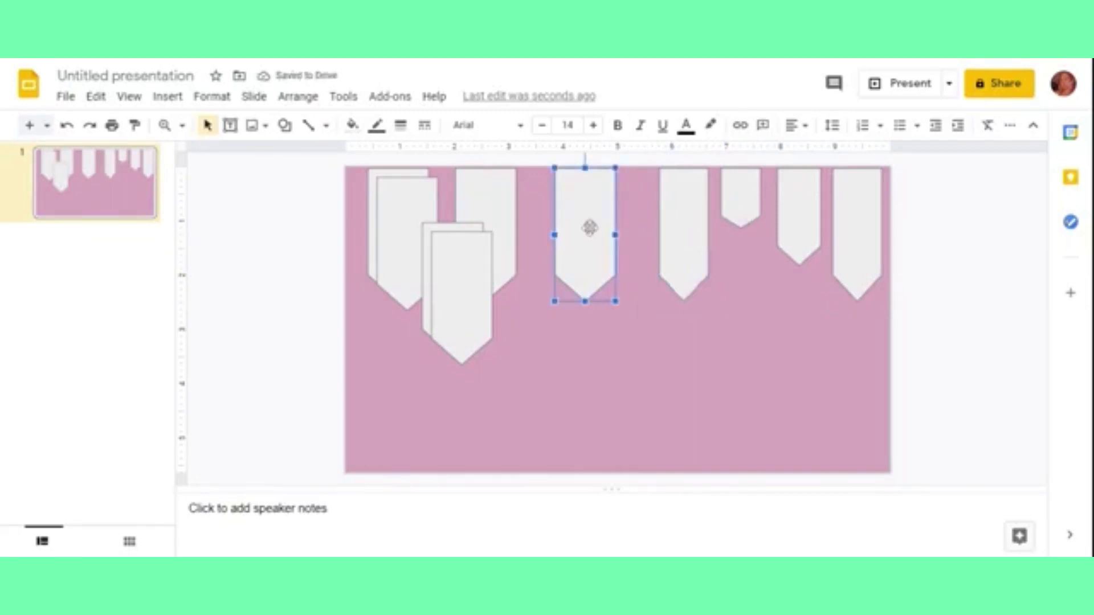
- Shorten and narrow a middle pennant, shift another right, and separate the stacked copies lower down
left_click_drag(586, 227, 611, 228)
left_click_drag(611, 302, 611, 278)
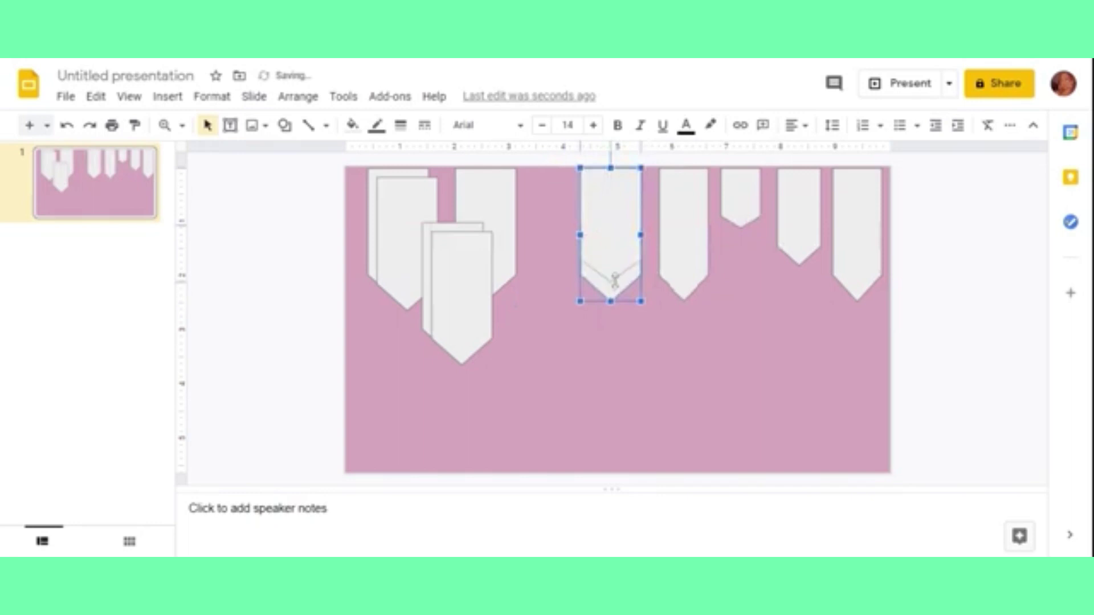
mouse_move(640, 224)
left_mouse_down()
mouse_move(625, 228)
mouse_move(643, 227)
left_mouse_up()
left_click(688, 223)
left_click_drag(497, 208, 557, 206)
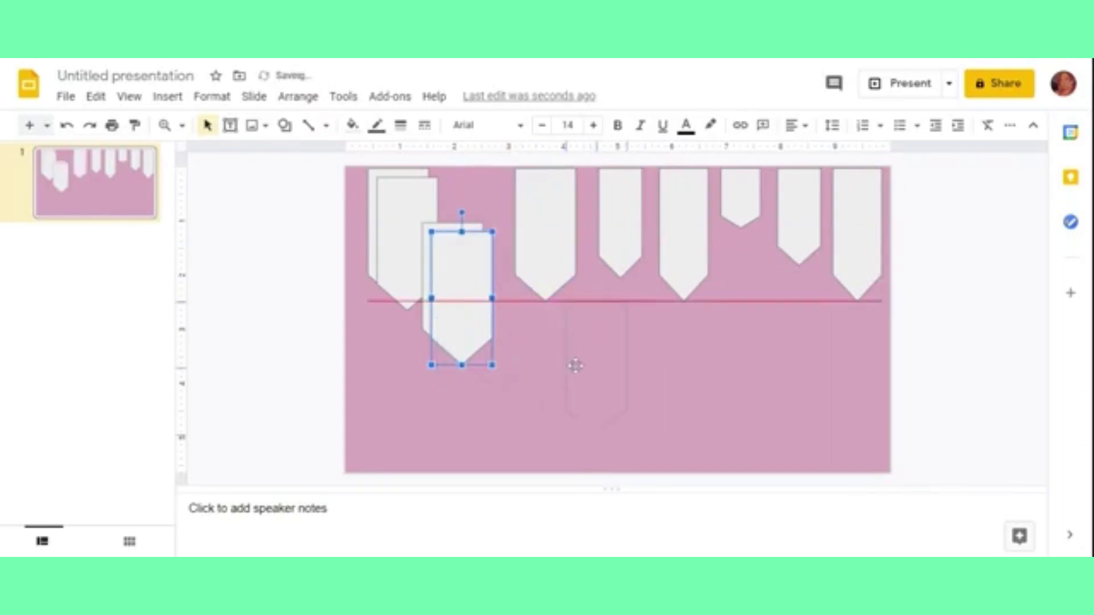
mouse_move(442, 298)
left_mouse_down()
mouse_move(576, 369)
mouse_move(487, 359)
left_mouse_up()
left_click_drag(406, 247, 798, 387)
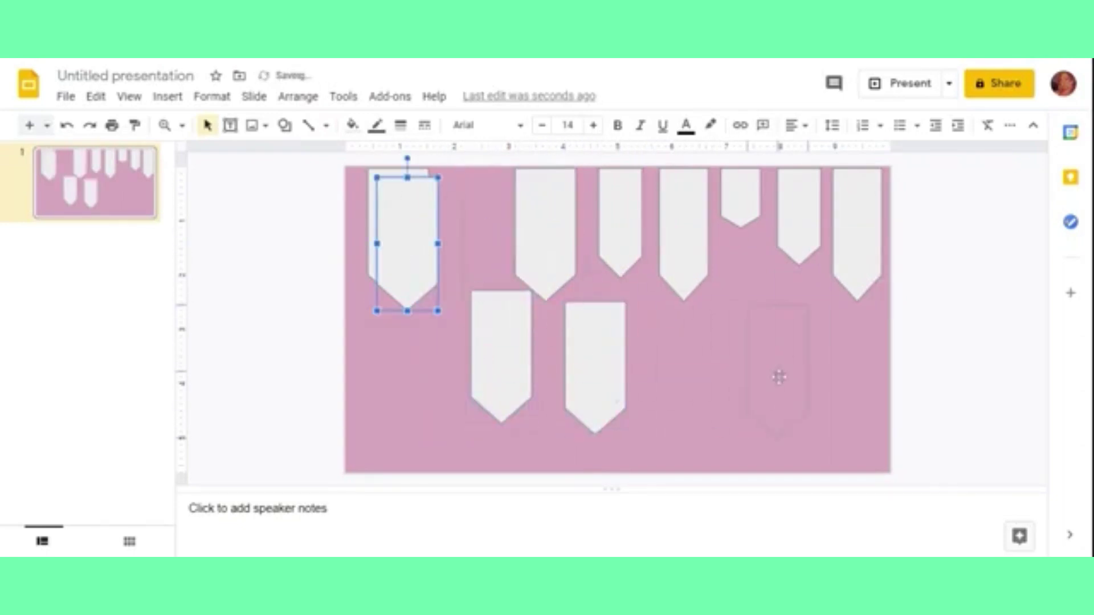
- Rework the left pennants: narrow the first, make the second a small tab, move a tall one left
left_click(391, 209)
key("Left")
key("Left")
key("Left")
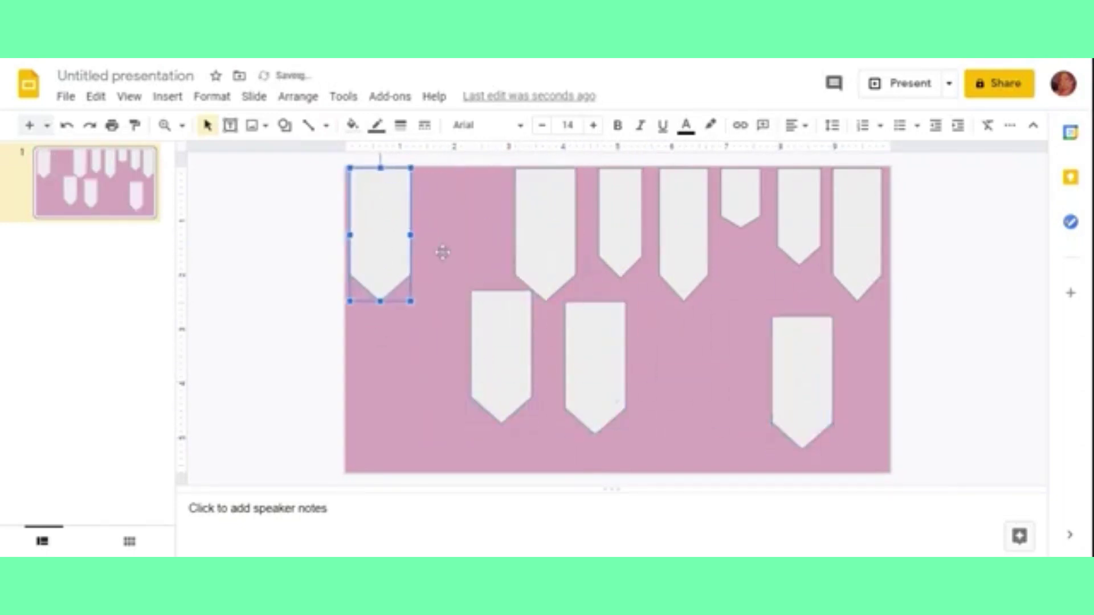
left_click_drag(553, 204, 493, 204)
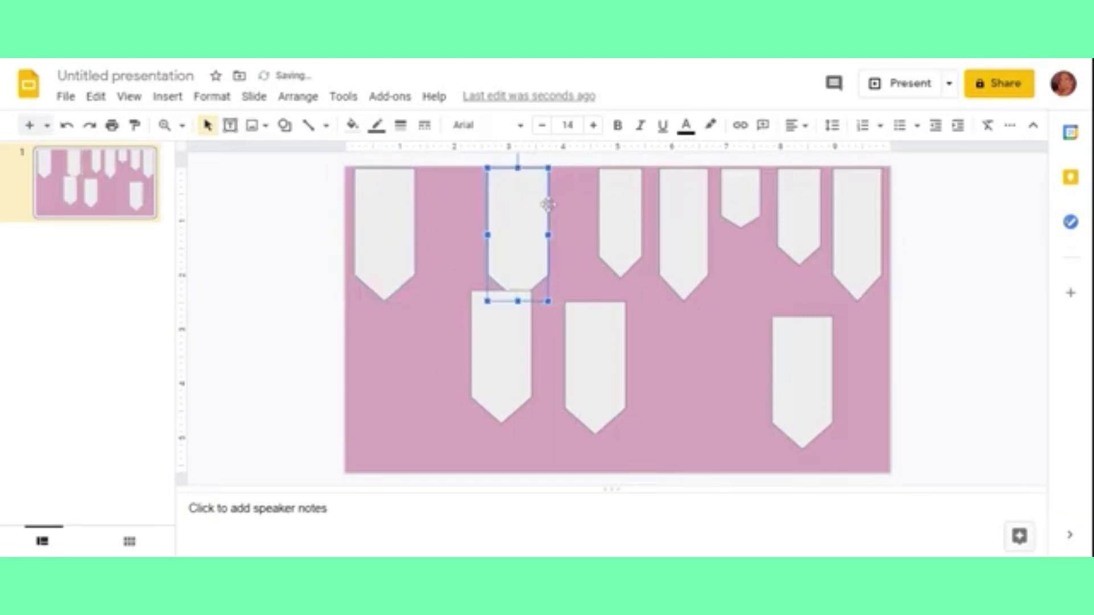
left_click(413, 238)
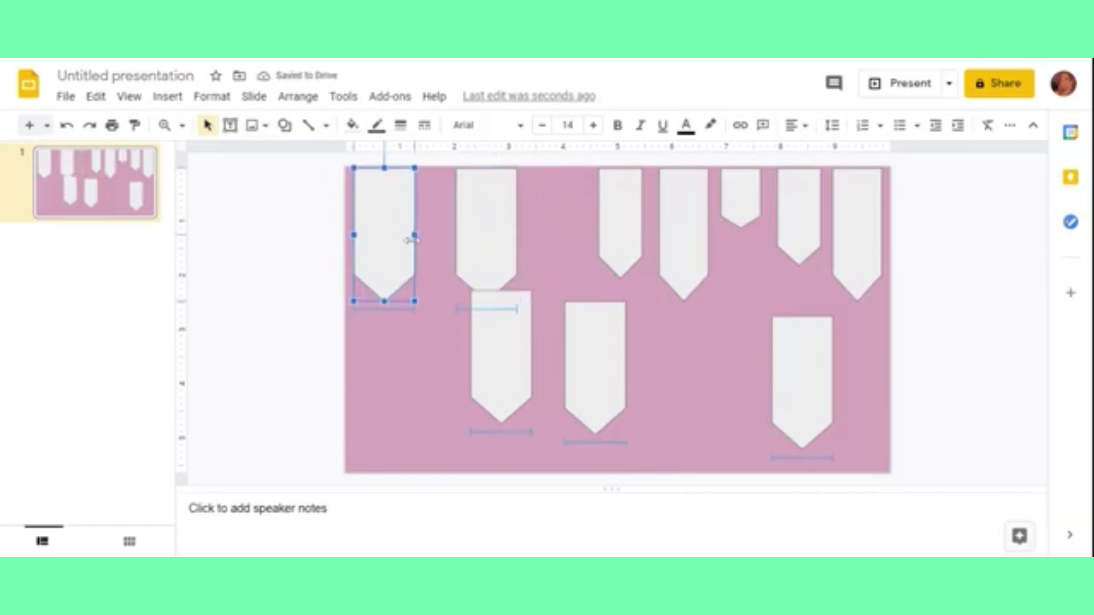
left_click_drag(415, 237, 397, 236)
left_click(486, 228)
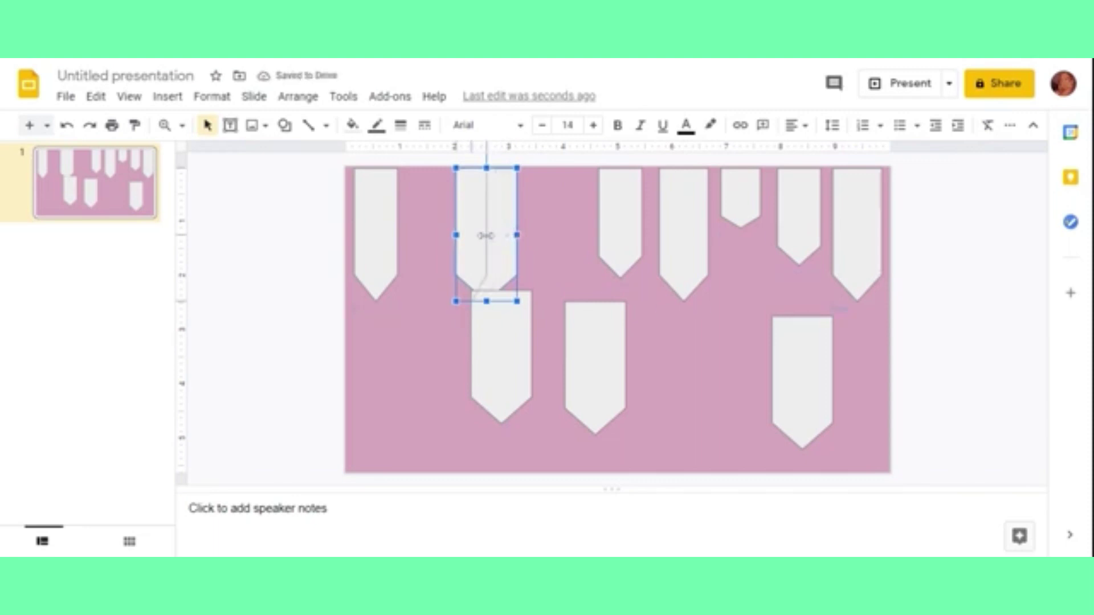
left_click_drag(517, 236, 428, 217)
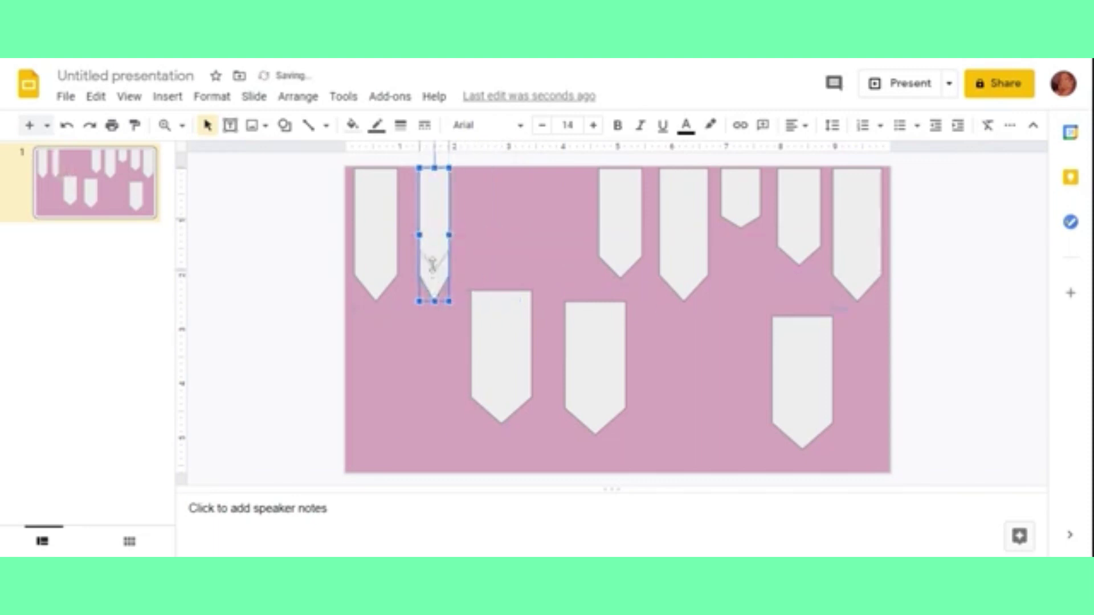
left_click_drag(434, 301, 435, 214)
left_click_drag(622, 226, 482, 229)
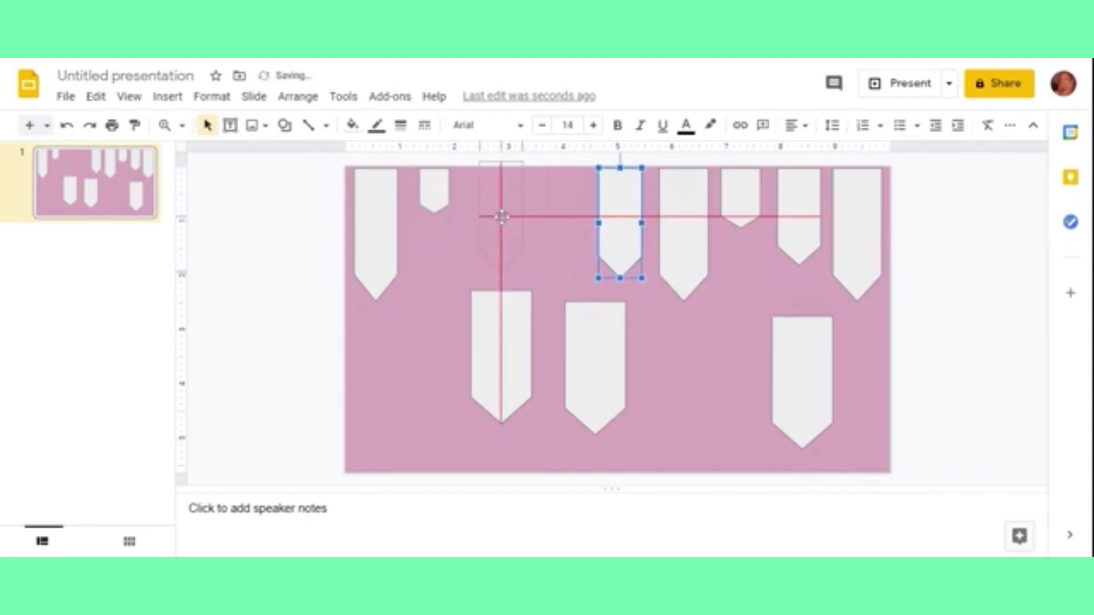
left_click_drag(435, 190, 434, 196)
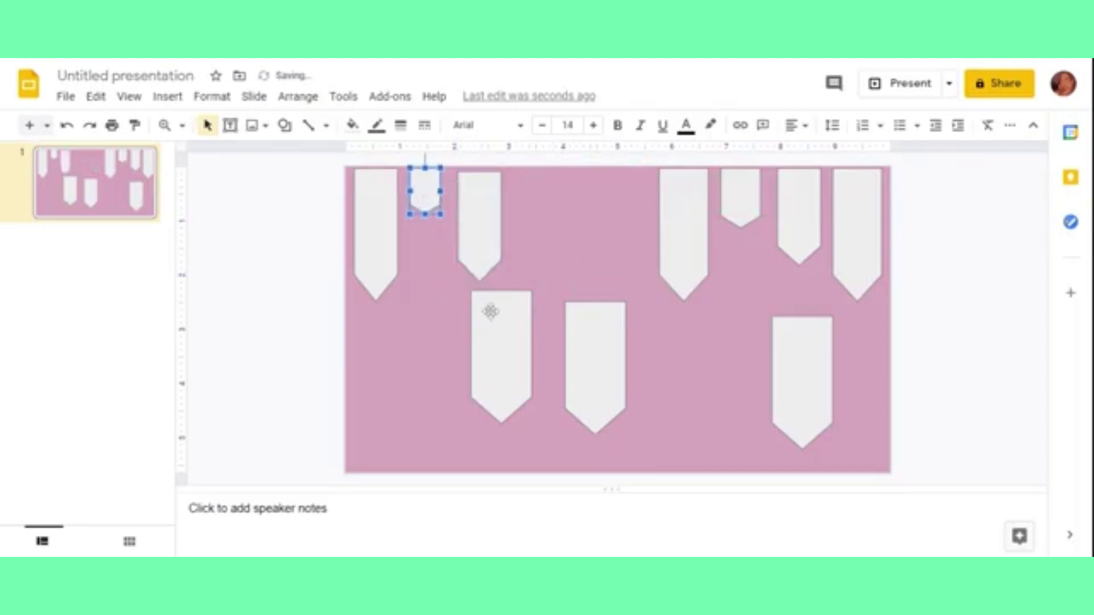
- Bring the lower-left and lower-centre pennants into the top row, shortening and narrowing a wide one
mouse_move(488, 312)
left_mouse_down()
mouse_move(525, 191)
mouse_move(480, 207)
left_mouse_up()
left_click(481, 210)
left_click(549, 230)
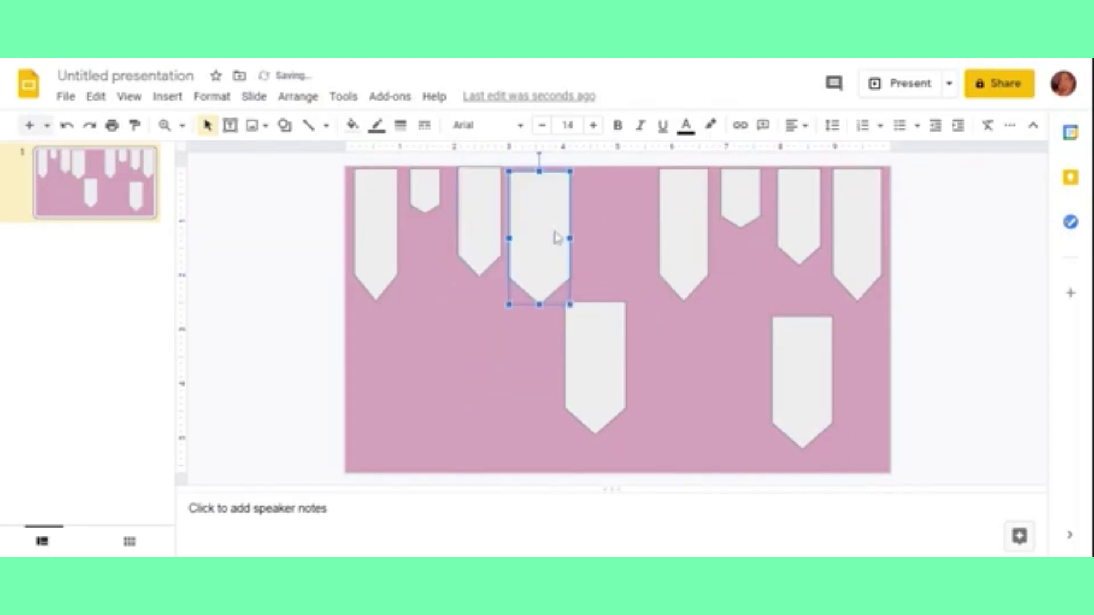
left_click_drag(539, 300, 540, 277)
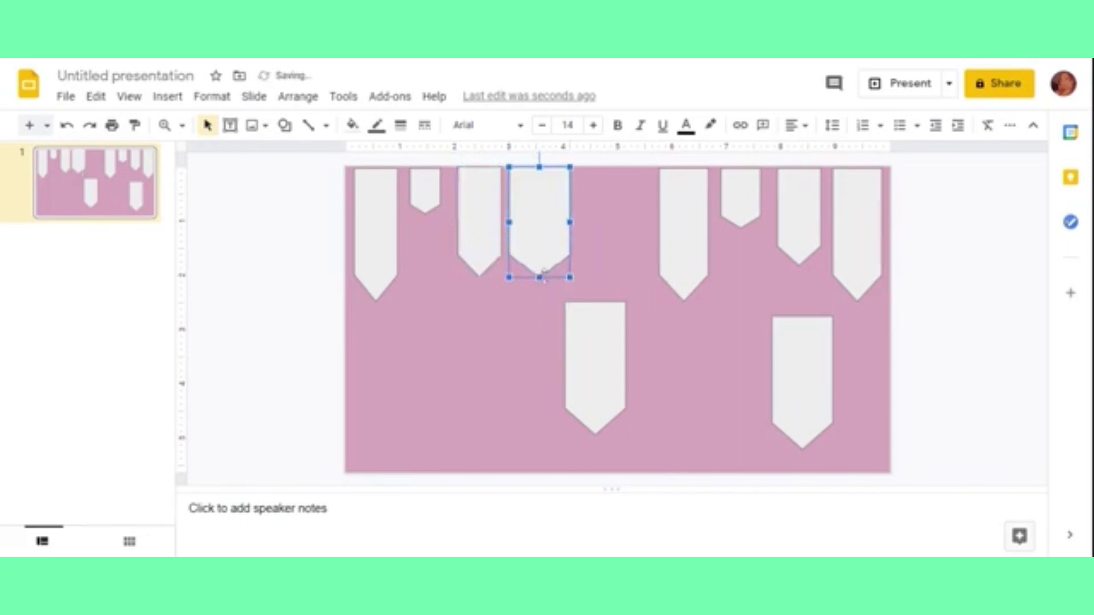
left_click_drag(570, 223, 529, 220)
left_click(677, 228)
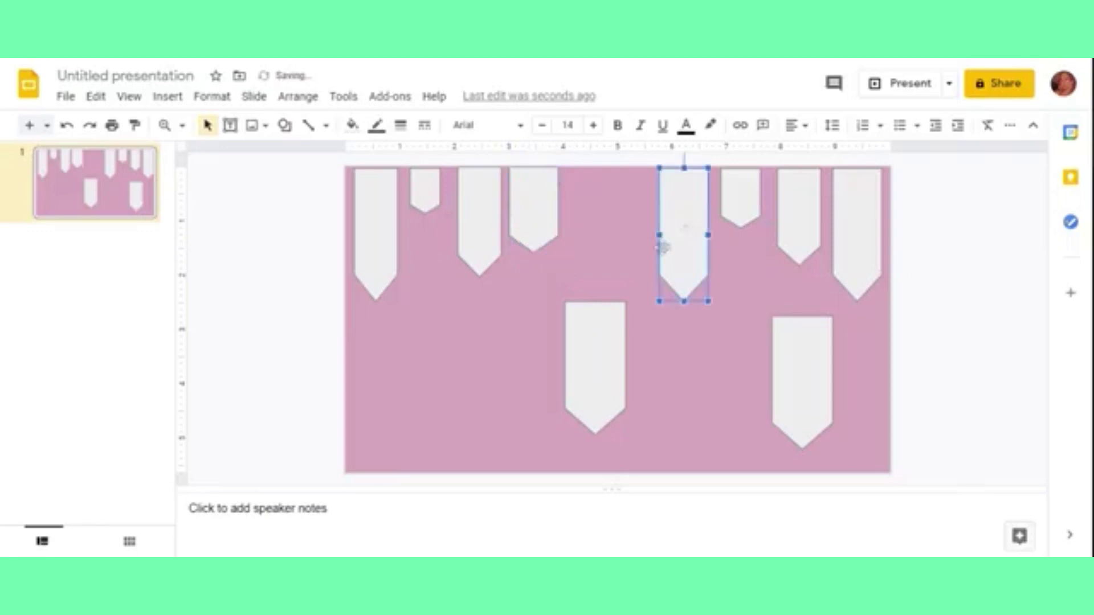
left_click(590, 338)
mouse_move(592, 287)
left_mouse_down()
mouse_move(596, 214)
mouse_move(615, 235)
left_mouse_up()
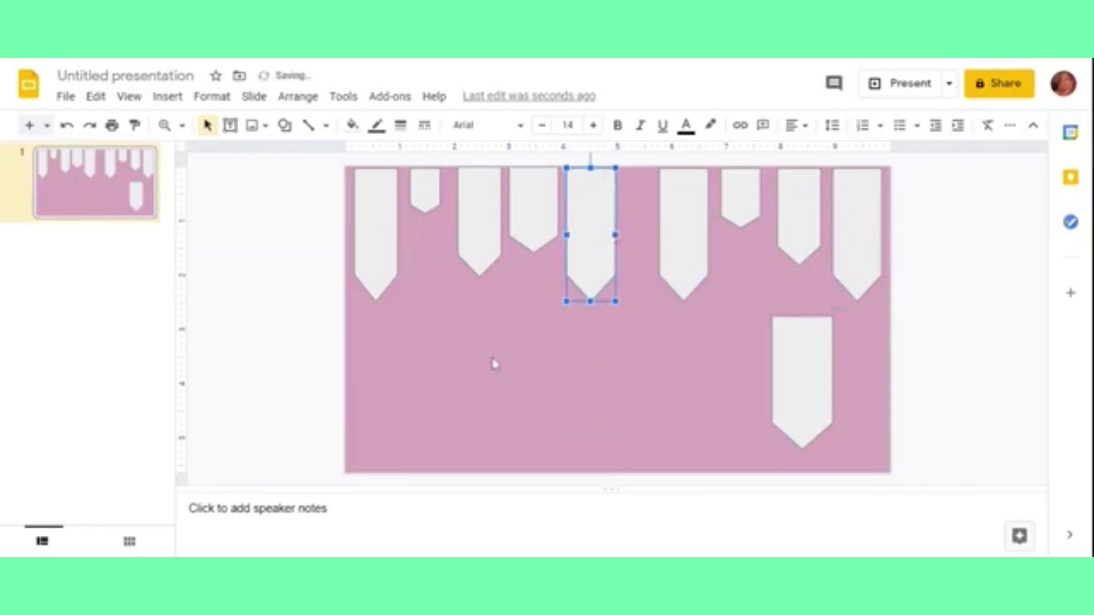
- Shift the first four pennants left to tighten the spacing at the left end
left_click_drag(371, 249, 367, 249)
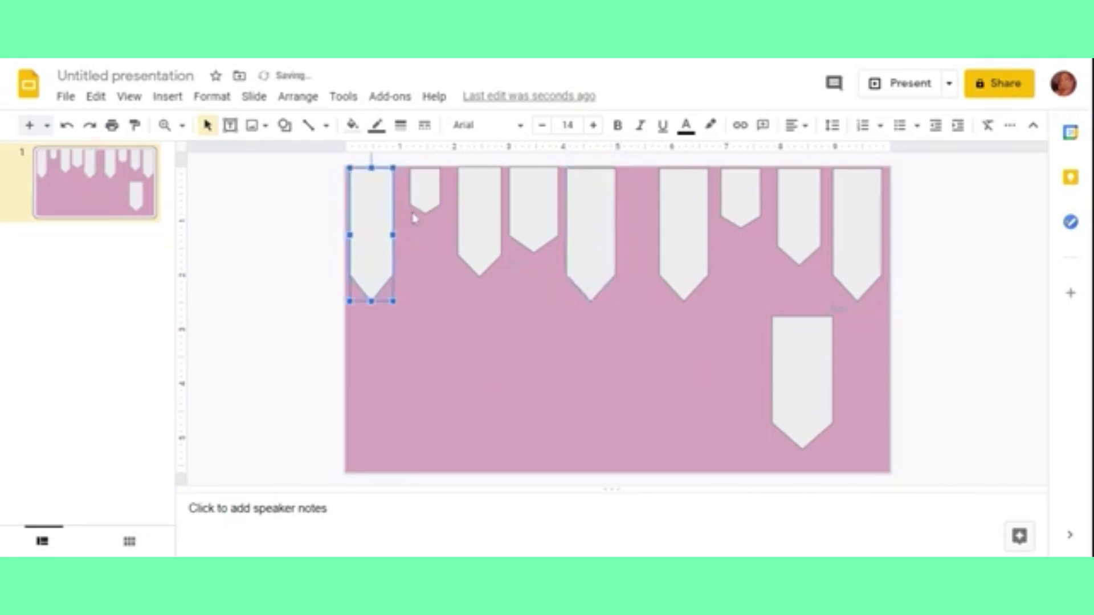
left_click(432, 192)
left_click_drag(432, 191, 423, 192)
left_click_drag(481, 217, 463, 218)
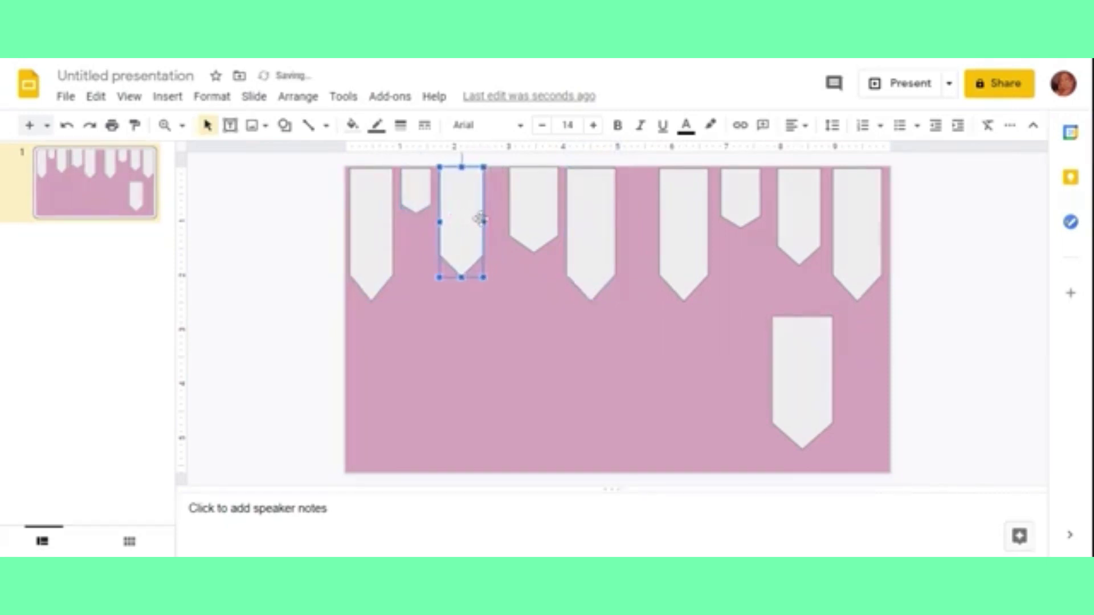
left_click(529, 212)
left_click_drag(530, 212, 513, 212)
- Slide the tall middle pennants left to close the gaps beside their neighbours
left_click(591, 217)
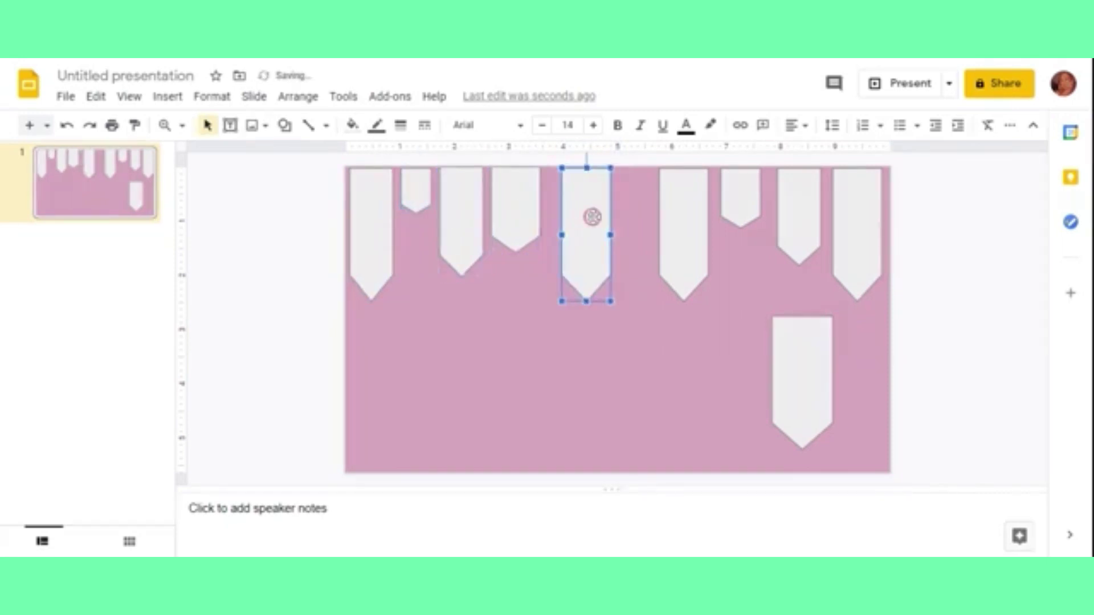
left_click_drag(606, 217, 592, 217)
left_click_drag(671, 219, 630, 219)
left_click(742, 202)
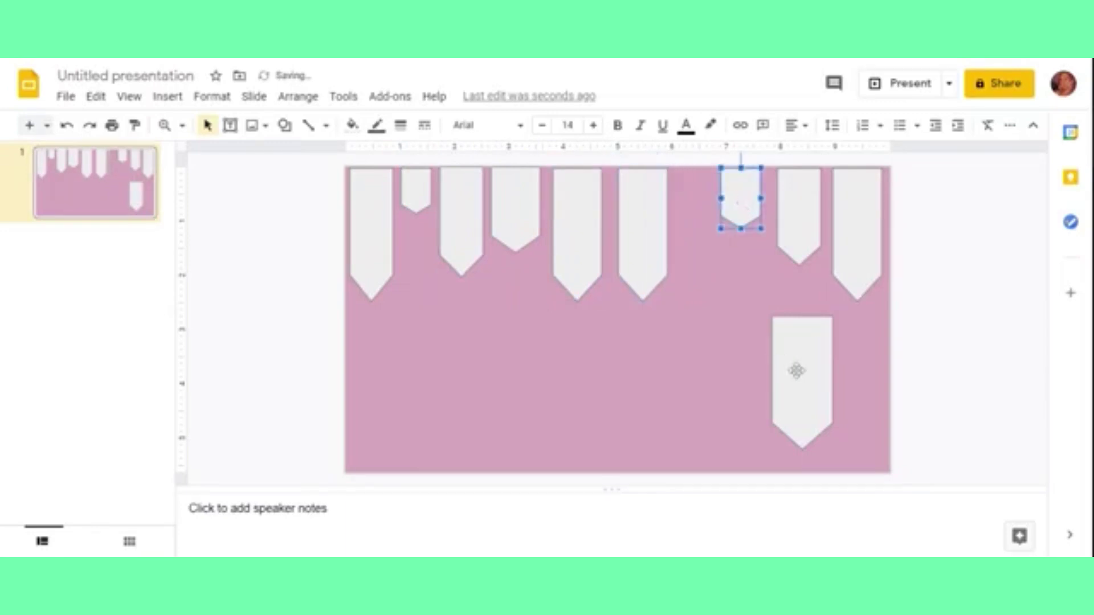
left_click(581, 223)
left_click(632, 223)
left_click_drag(581, 222, 624, 222)
- Move the last lower pennant into the top-row gap and shorten the pennants around it
mouse_move(778, 376)
left_mouse_down()
mouse_move(662, 227)
mouse_move(675, 235)
left_mouse_up()
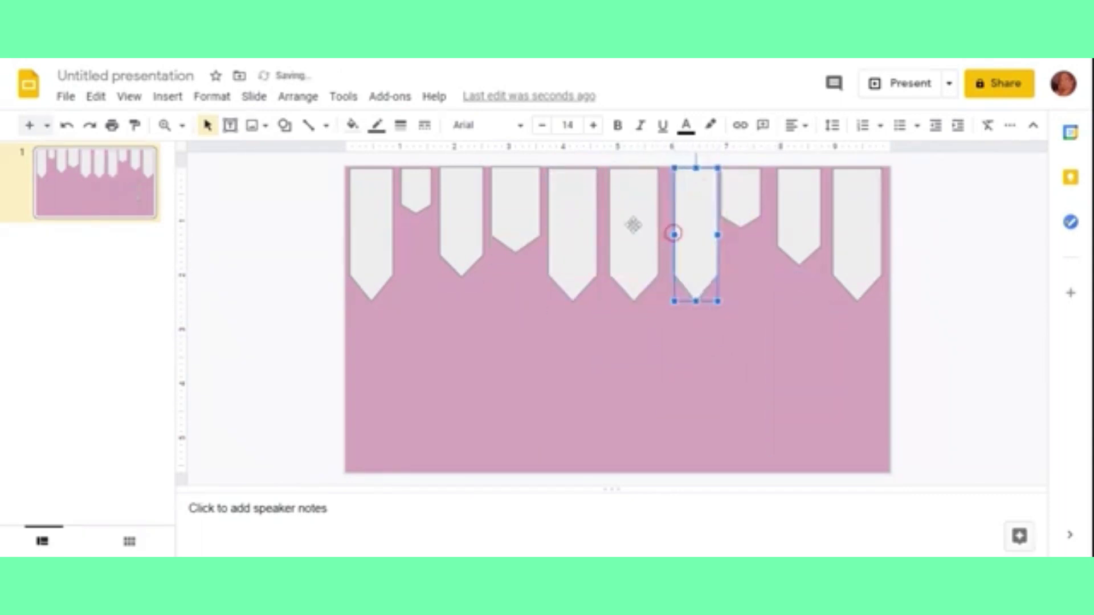
left_click(632, 225)
left_click_drag(634, 300, 633, 267)
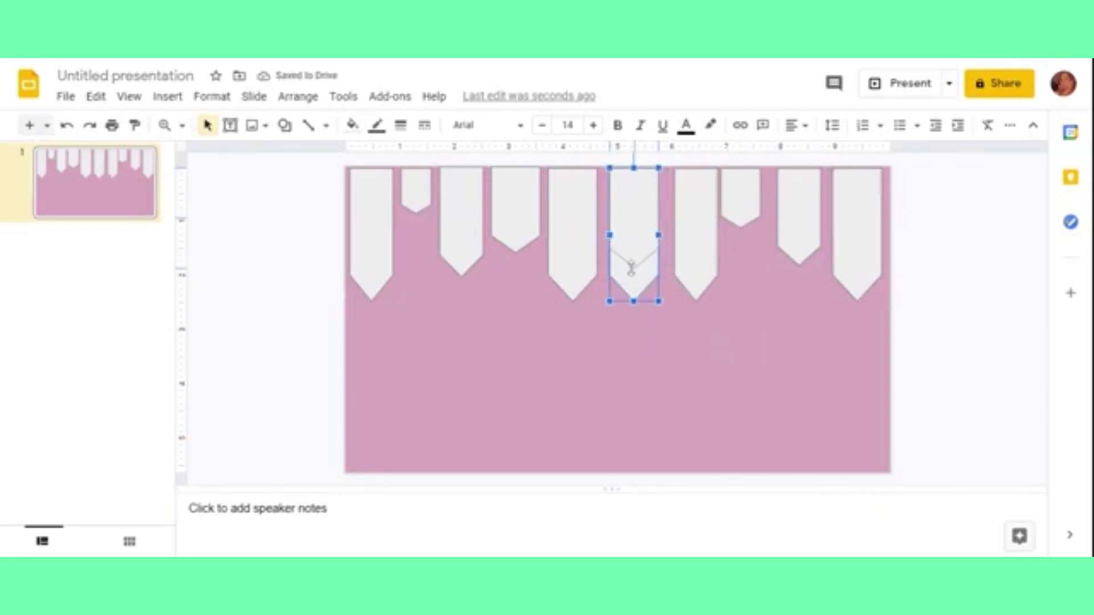
left_click(690, 222)
key("Left")
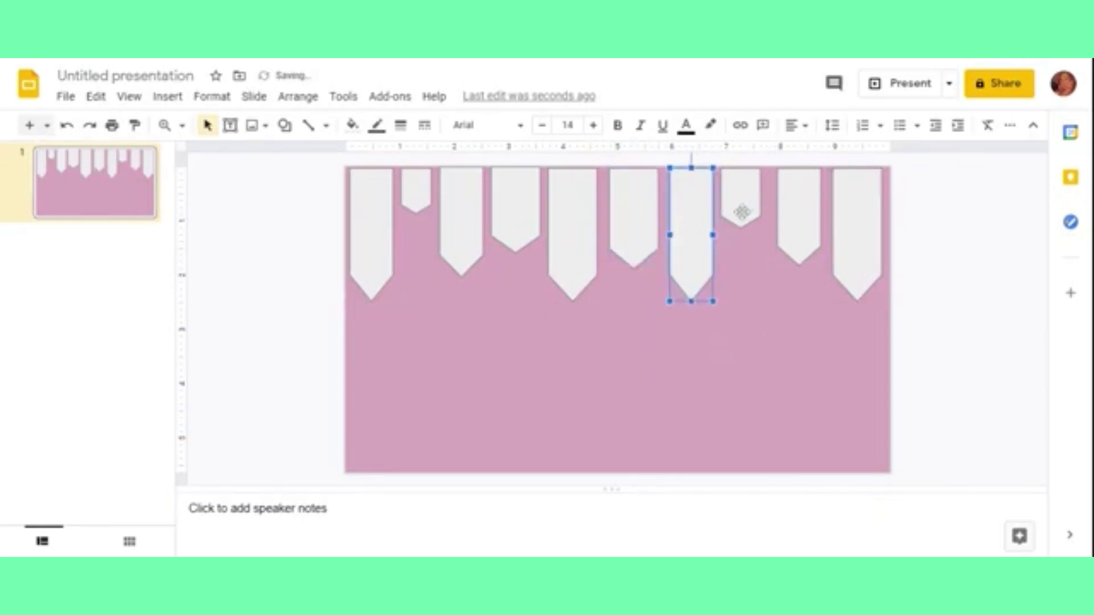
left_click_drag(690, 301, 691, 290)
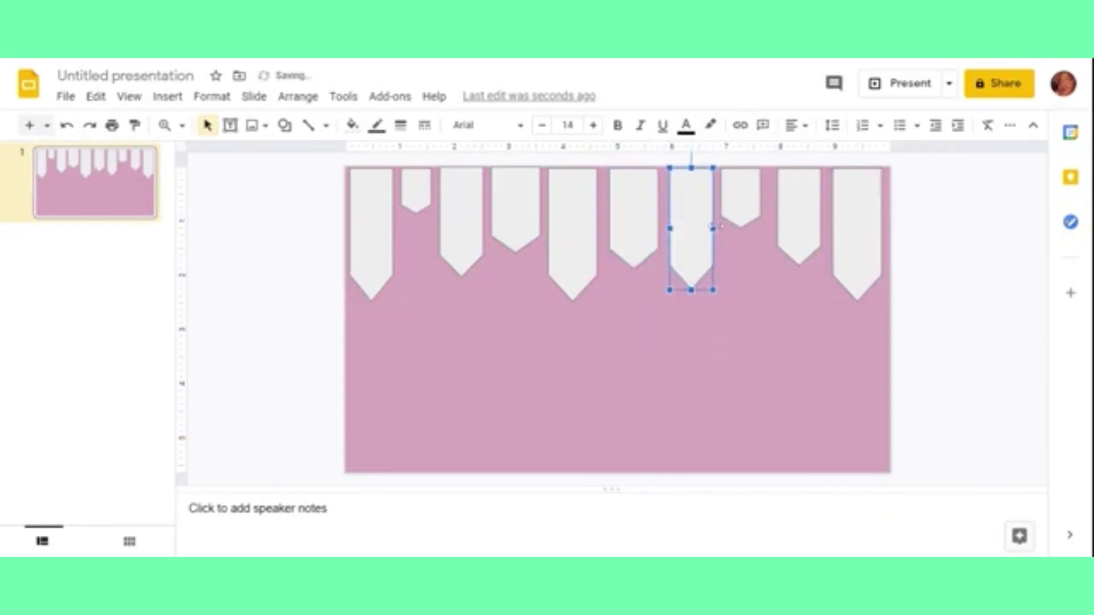
- Nudge the right-end and leftmost pennants with arrow keys to even all the gaps
left_click(847, 232)
key("Right")
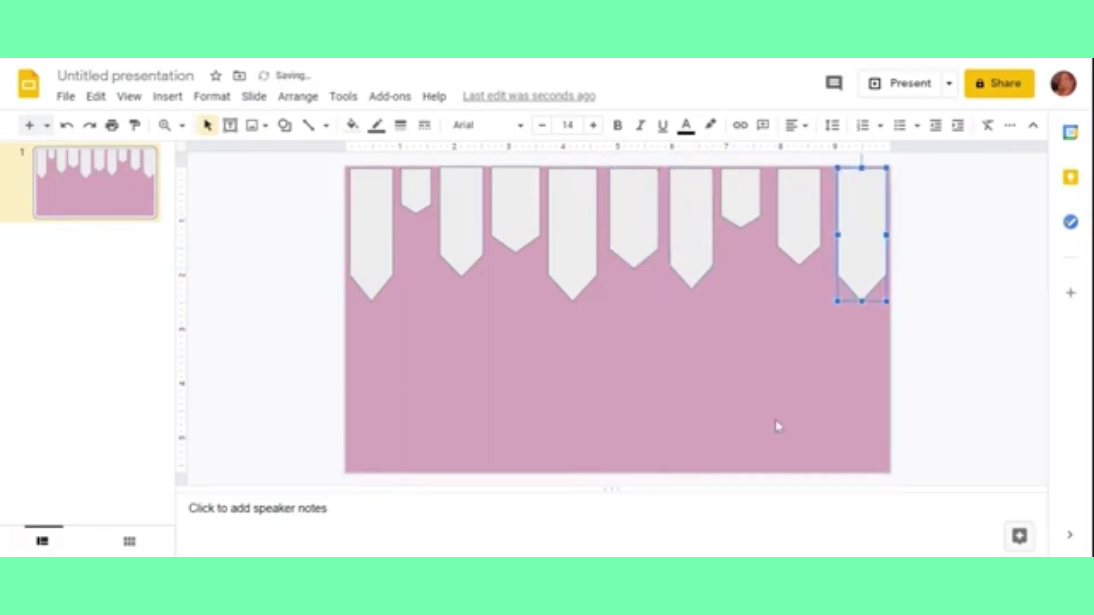
left_click(777, 426)
left_click(794, 203)
key("Right")
left_click(752, 198)
key("Right")
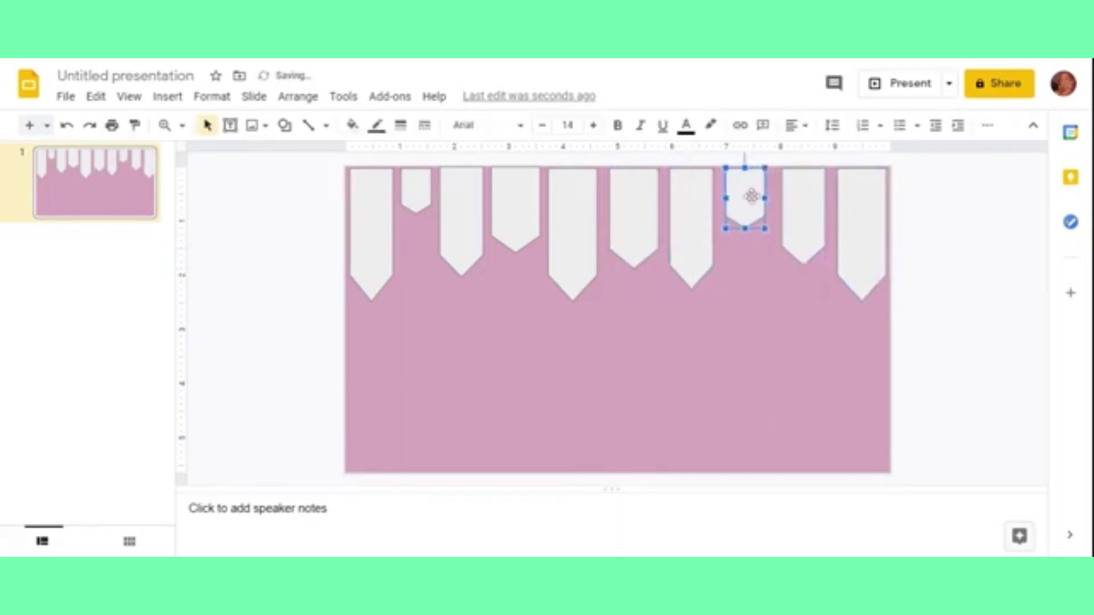
left_click(845, 206)
key("Left")
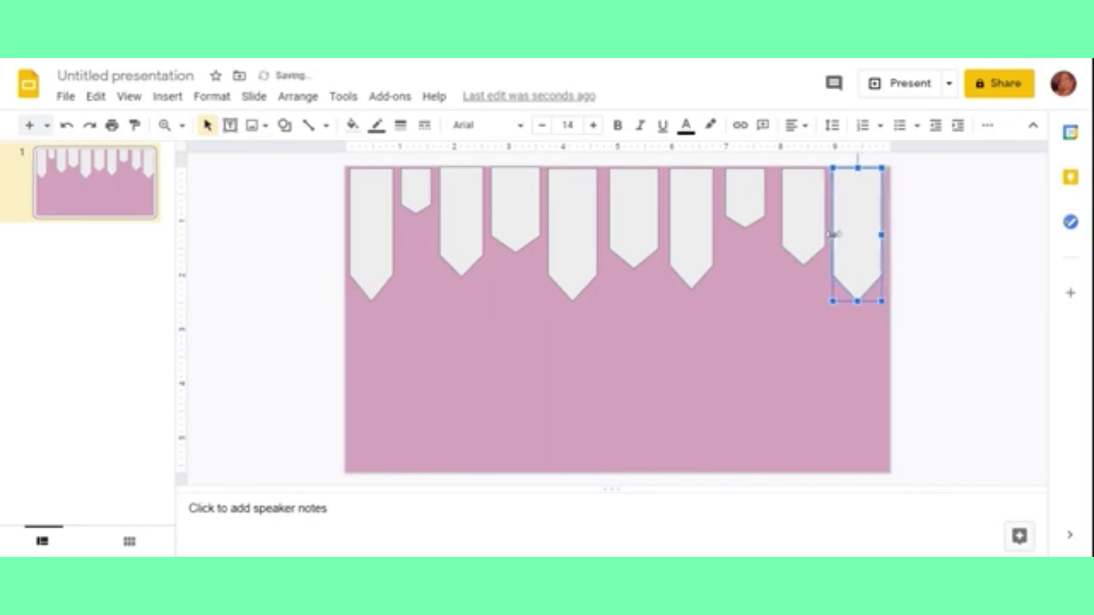
left_click(370, 236)
key("Right")
left_click(256, 290)
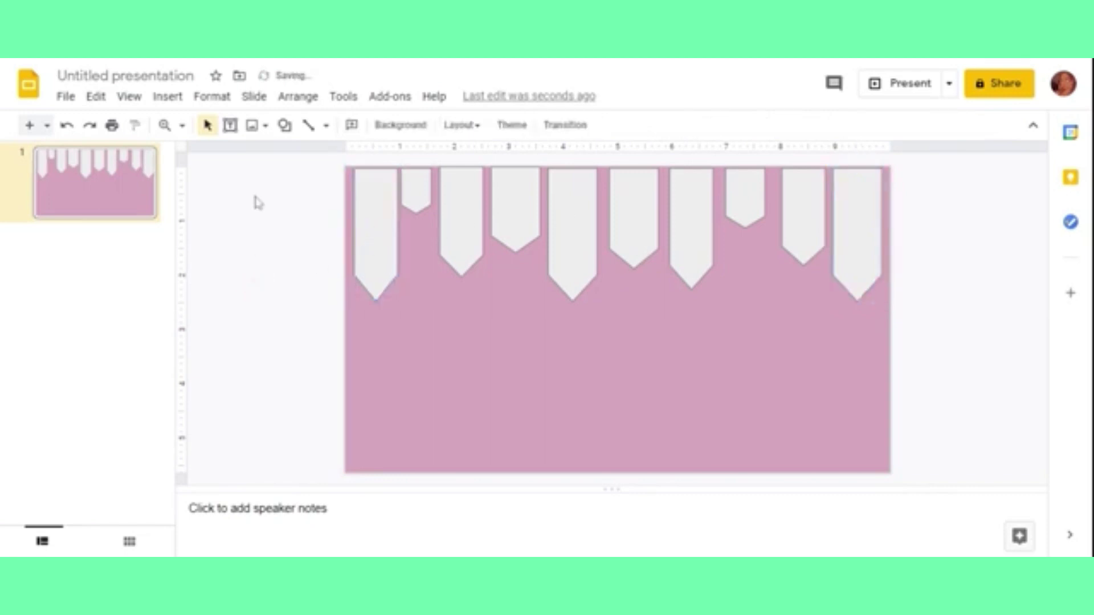
- Fill the first and third pennants dark magenta and the small second pennant light pink
left_click(394, 196)
left_click(353, 125)
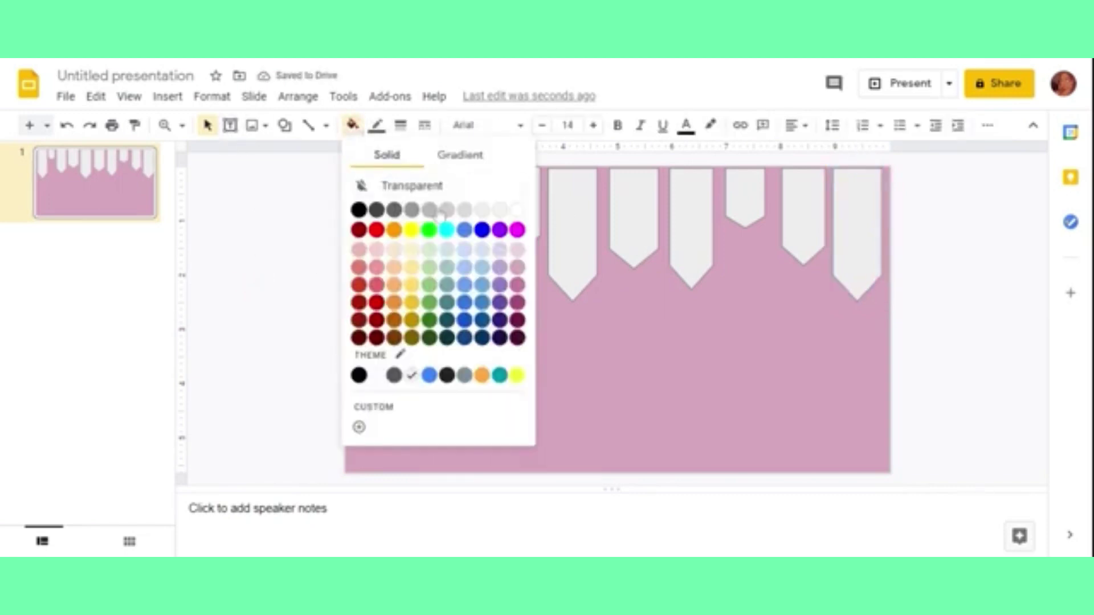
left_click(517, 302)
left_click(452, 199)
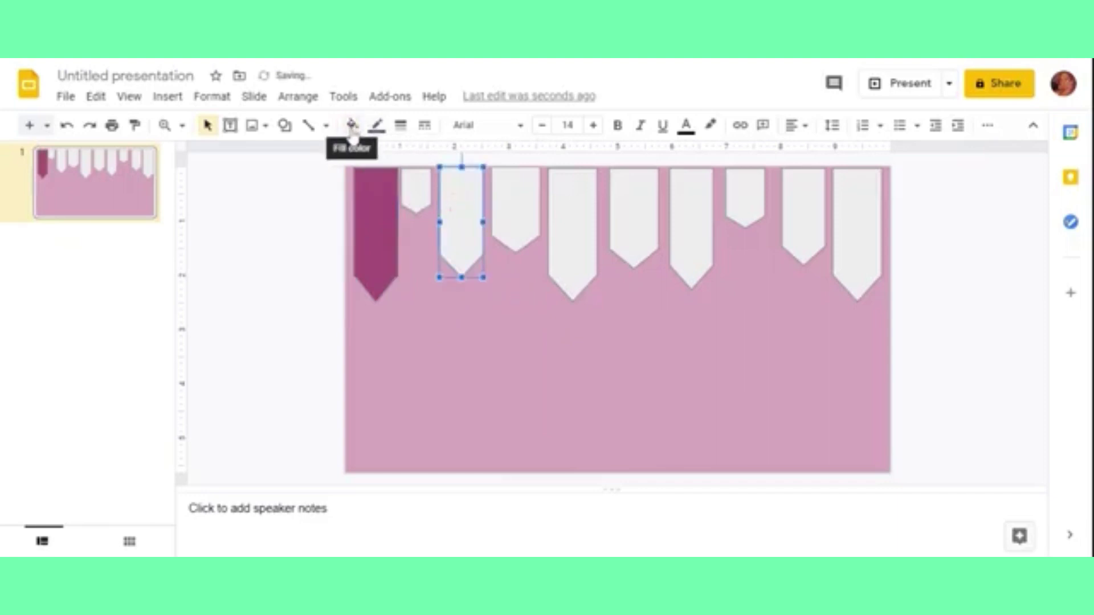
left_click(353, 125)
left_click(515, 301)
left_click(416, 190)
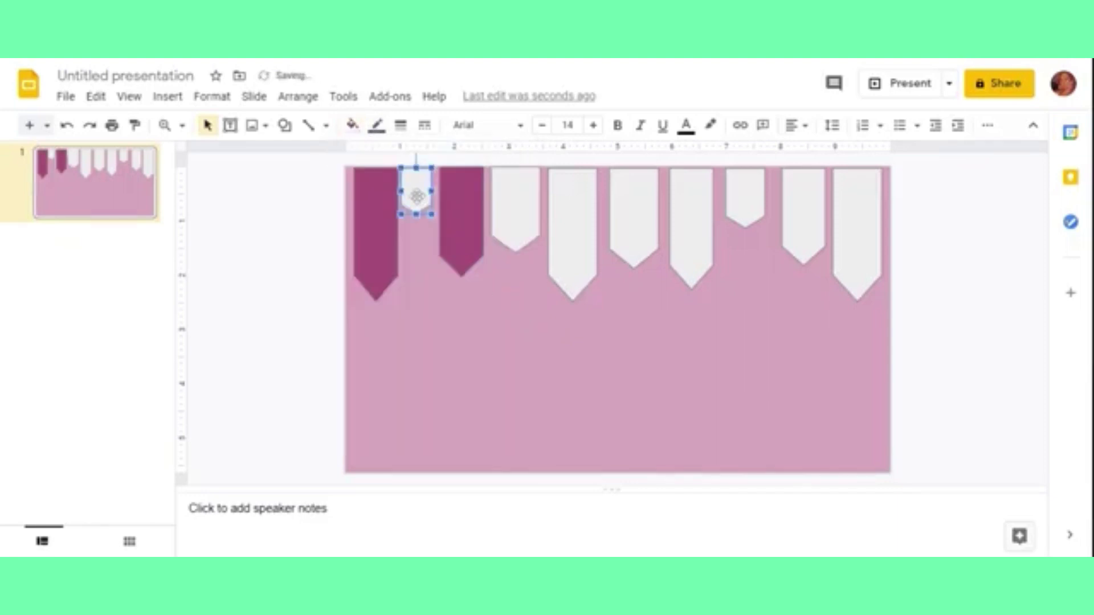
left_click(353, 125)
left_click(518, 249)
- Make the fourth pennant light pink and the fifth dark magenta
left_click(516, 196)
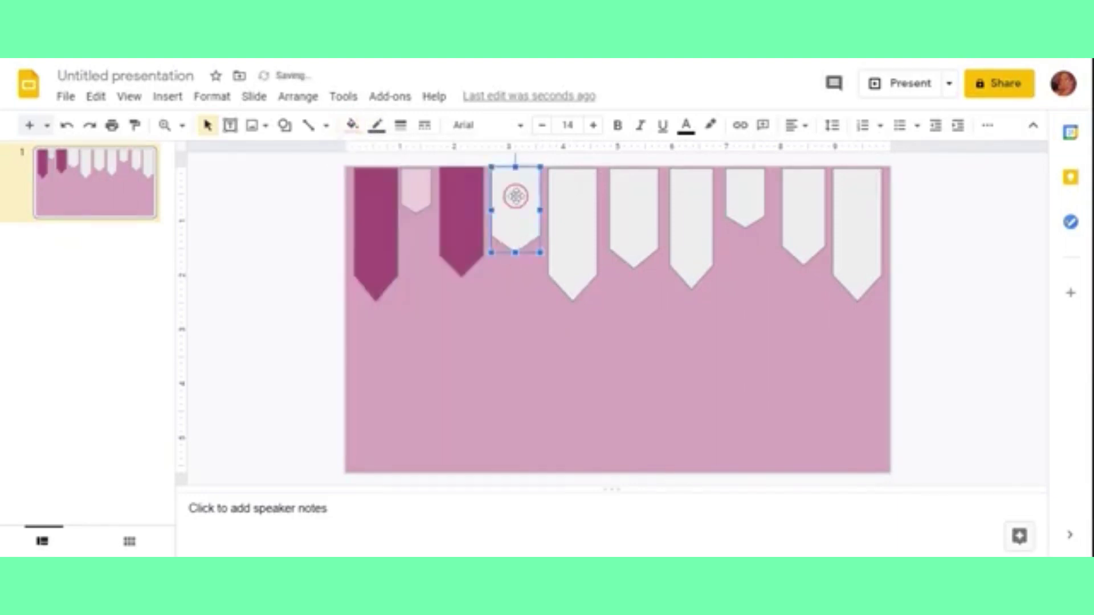
left_click(352, 125)
left_click(516, 268)
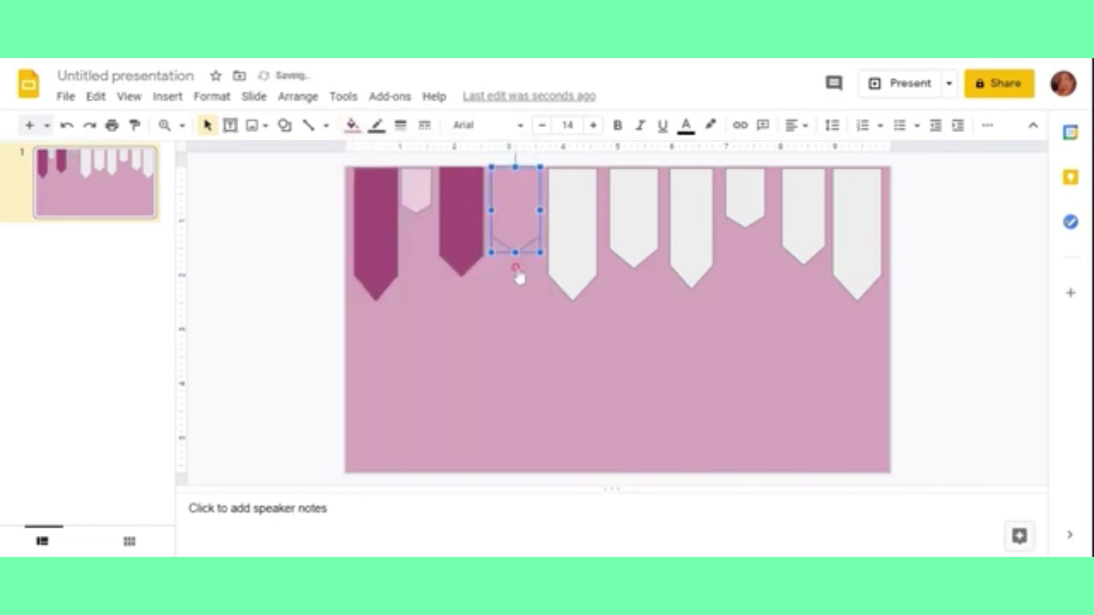
left_click(353, 126)
left_click(519, 251)
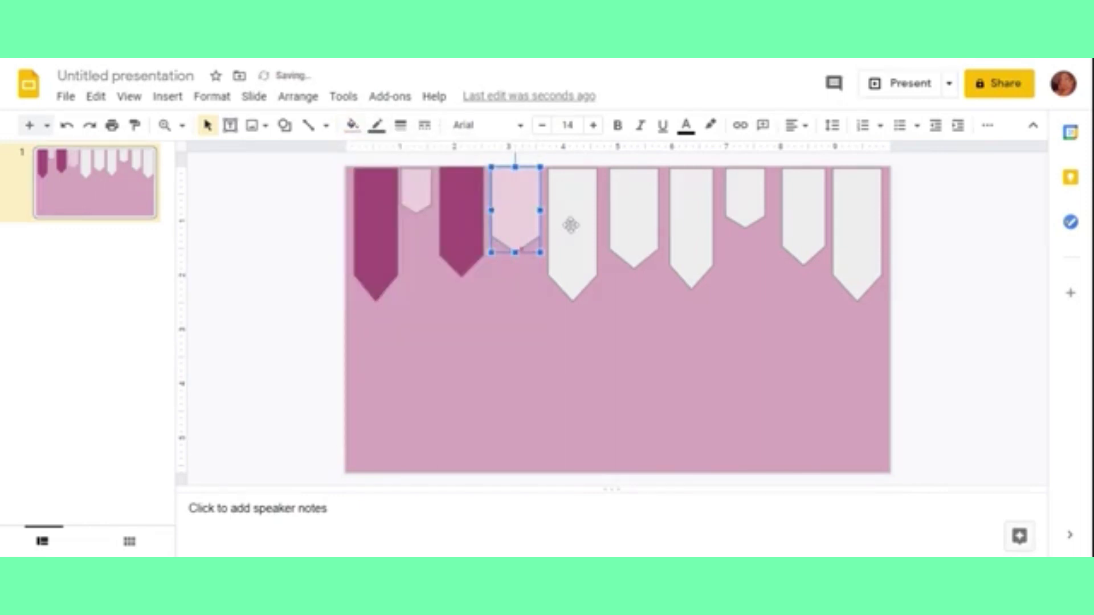
left_click(570, 224)
left_click(353, 125)
left_click(516, 318)
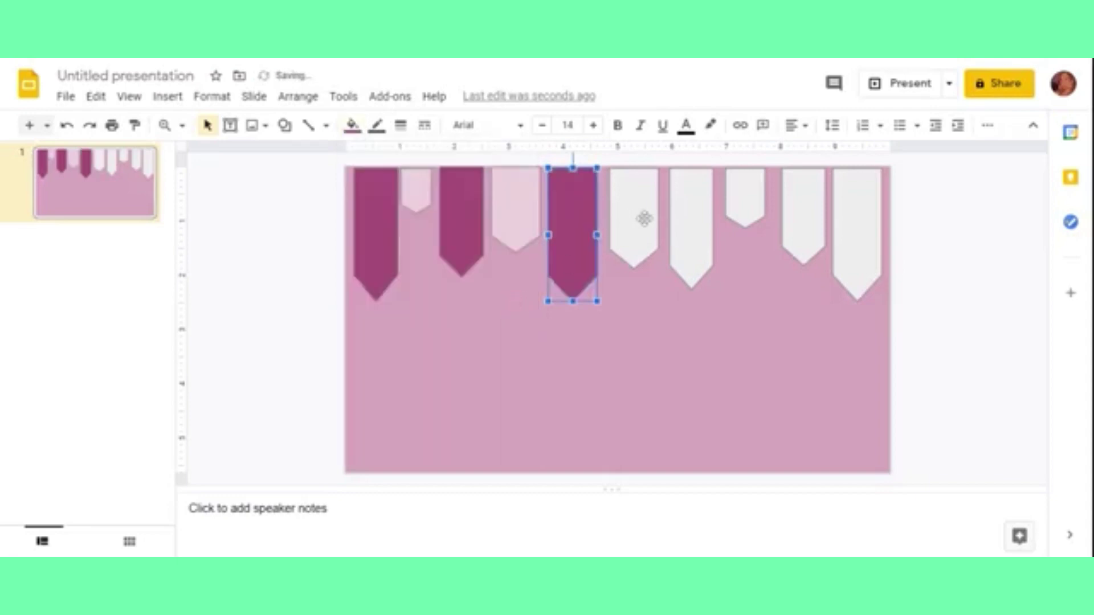
- Make the sixth pennant light pink and the seventh dark magenta
left_click(644, 219)
left_click(352, 126)
left_click(516, 267)
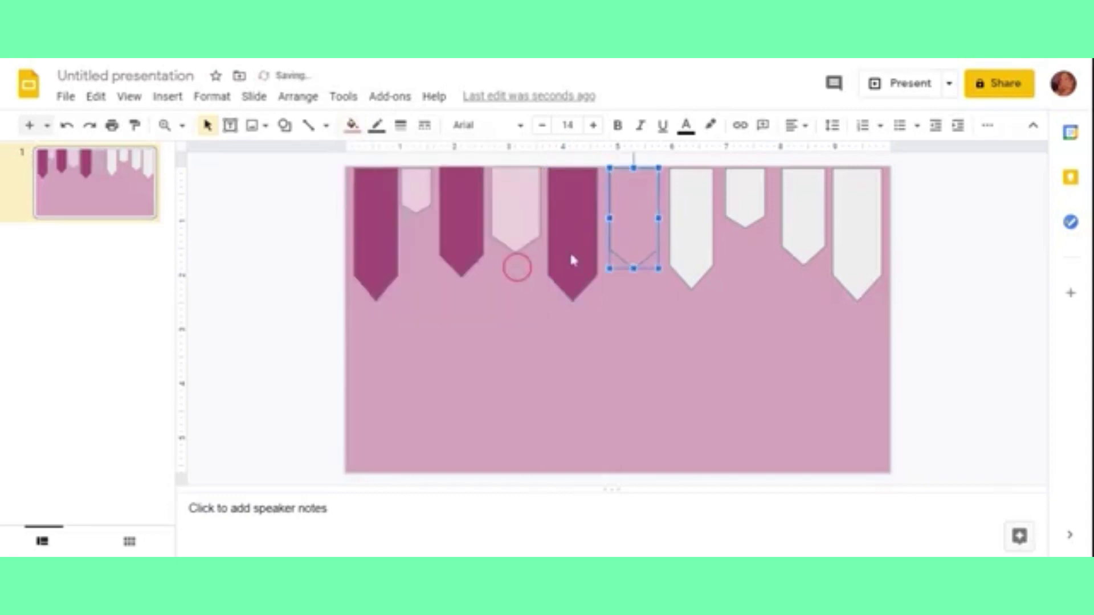
left_click(352, 125)
left_click(516, 252)
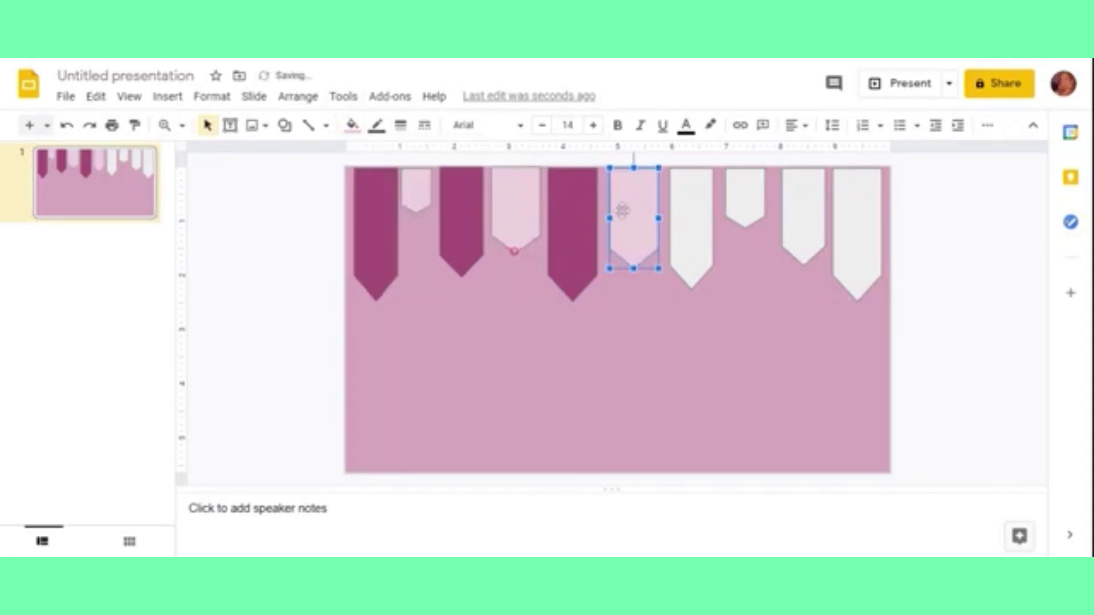
left_click(687, 193)
left_click(352, 125)
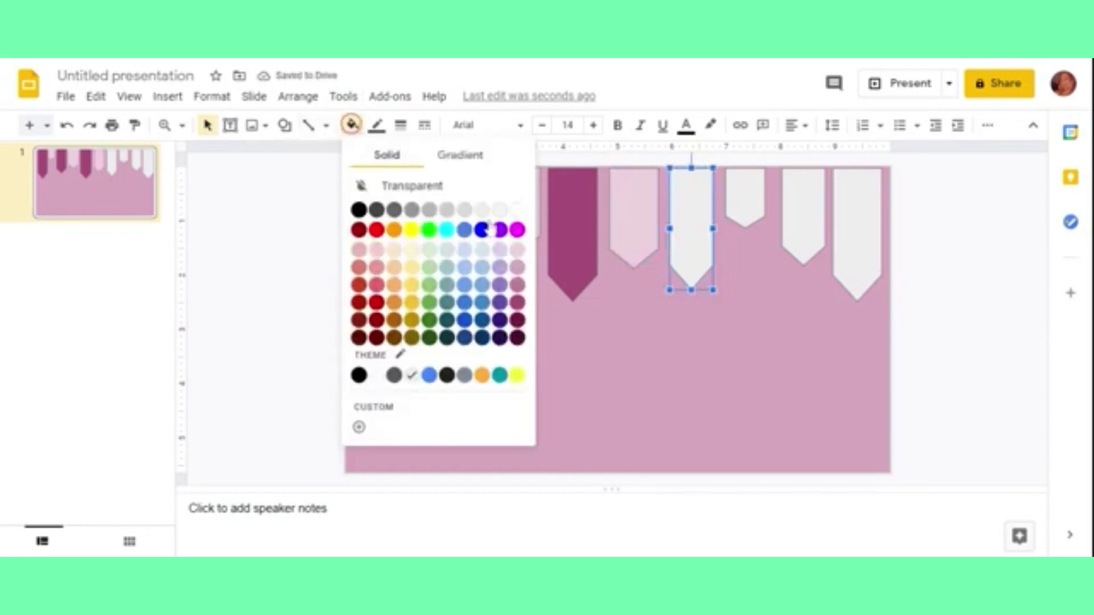
left_click(518, 292)
left_click(748, 202)
left_click(686, 228)
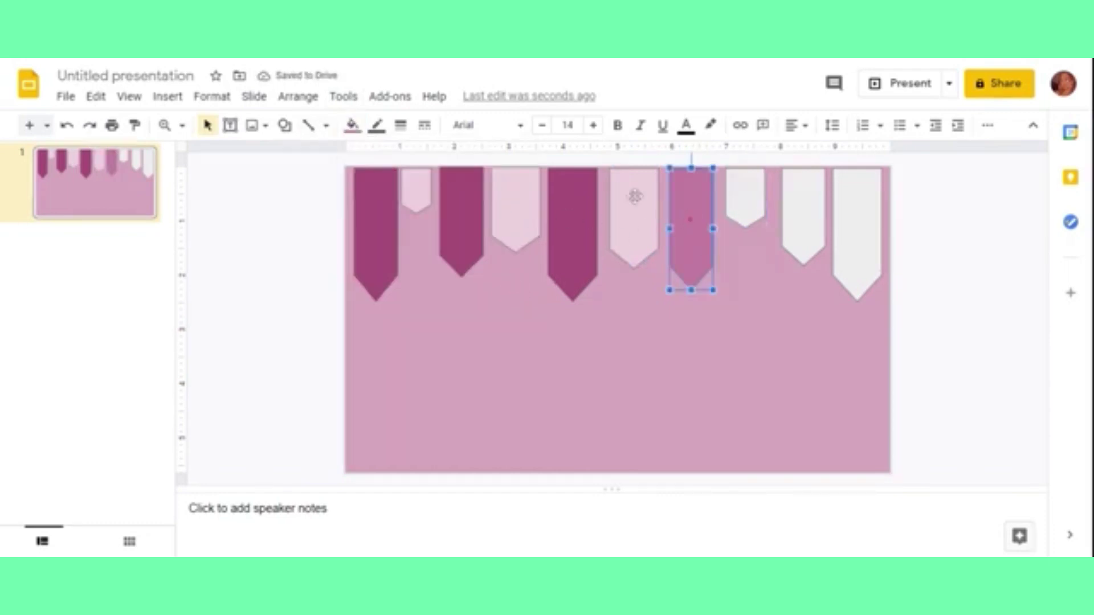
left_click(353, 126)
left_click(517, 302)
- Color the eighth and last banners light pink and the ninth dark magenta
left_click(747, 194)
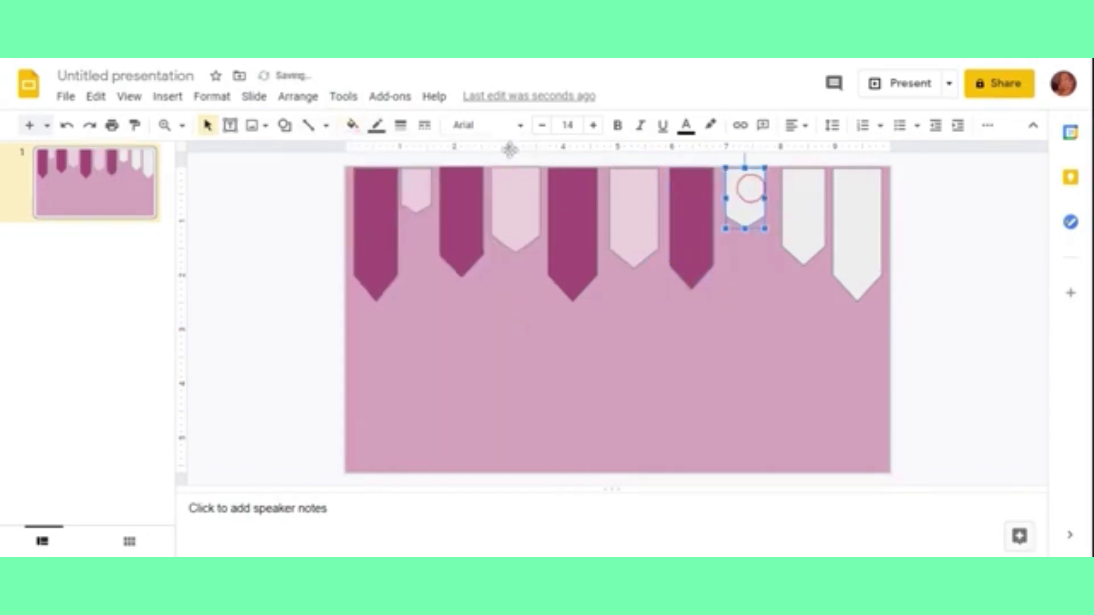
left_click(353, 126)
left_click(510, 251)
left_click(812, 197)
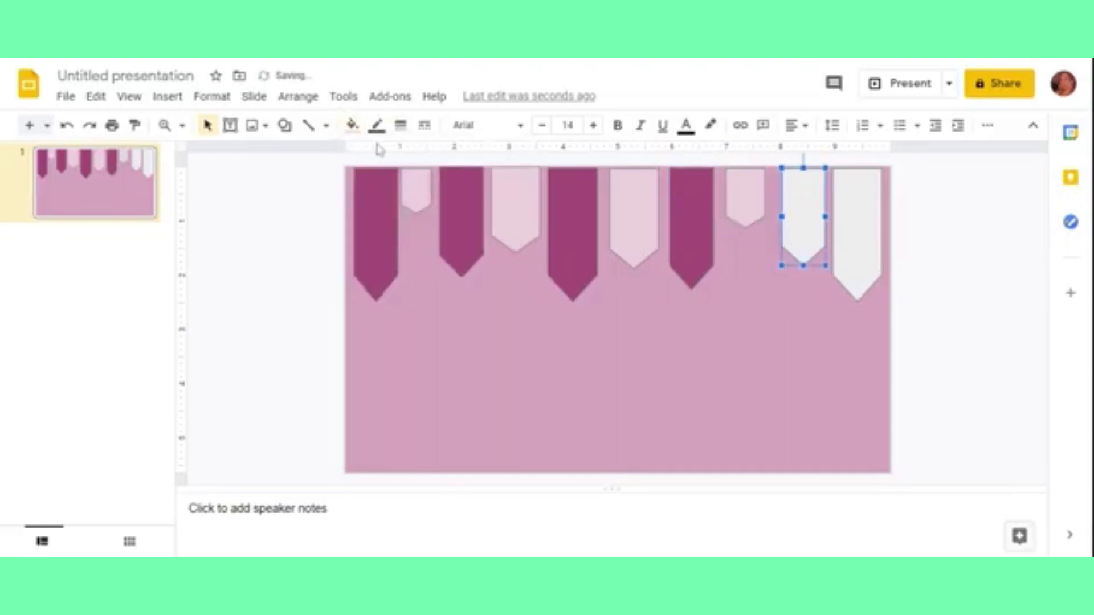
left_click(352, 126)
left_click(517, 303)
left_click(857, 211)
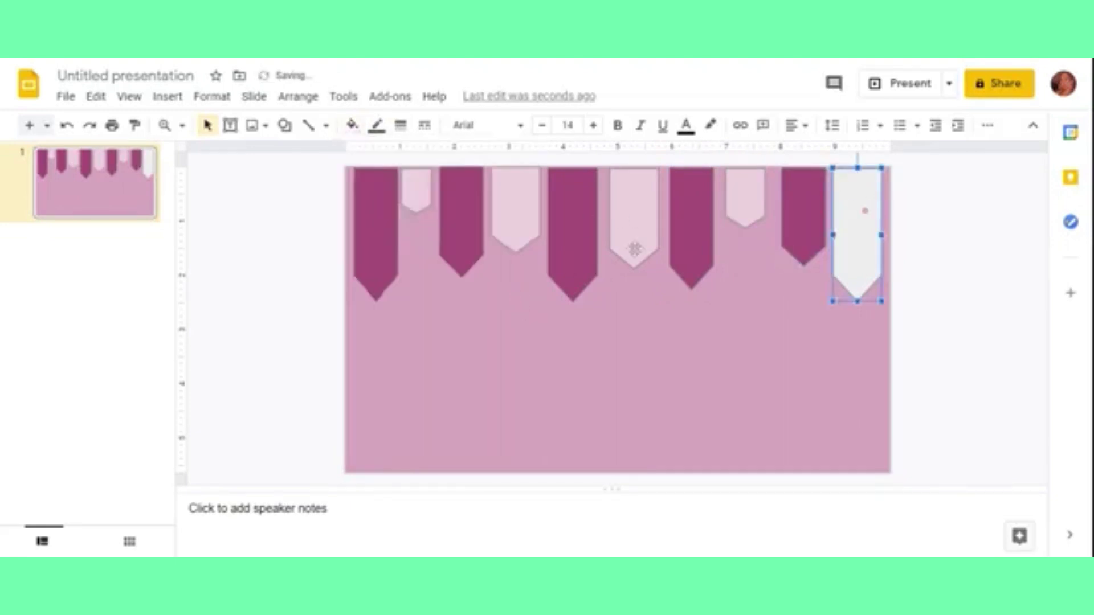
left_click(352, 126)
left_click(515, 253)
left_click(243, 291)
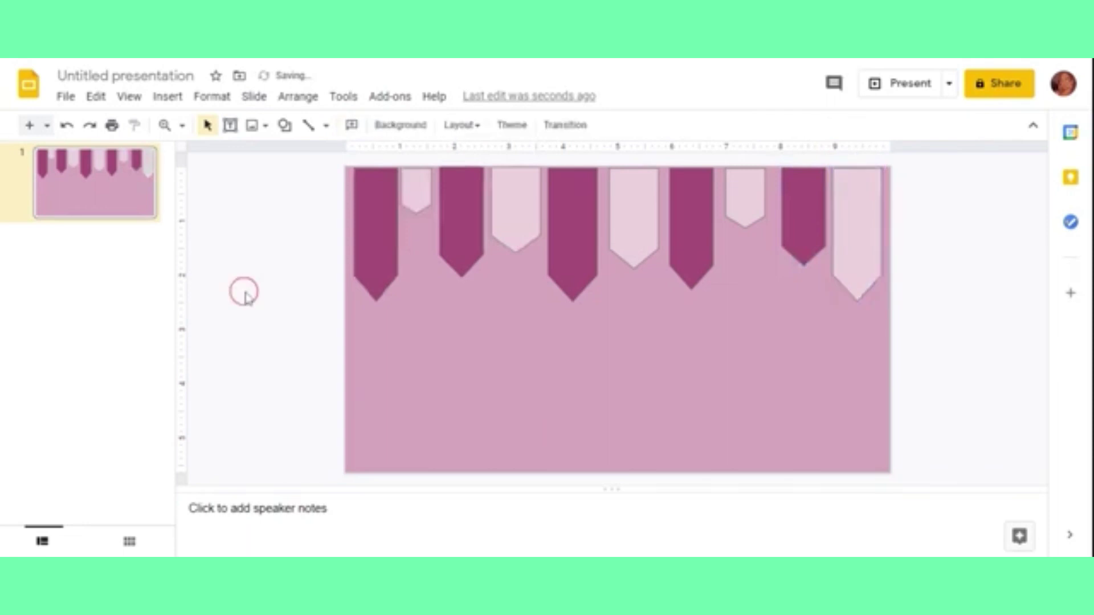
- Draw a wide rounded rectangle below the pennants and nudge it into place
left_click(284, 125)
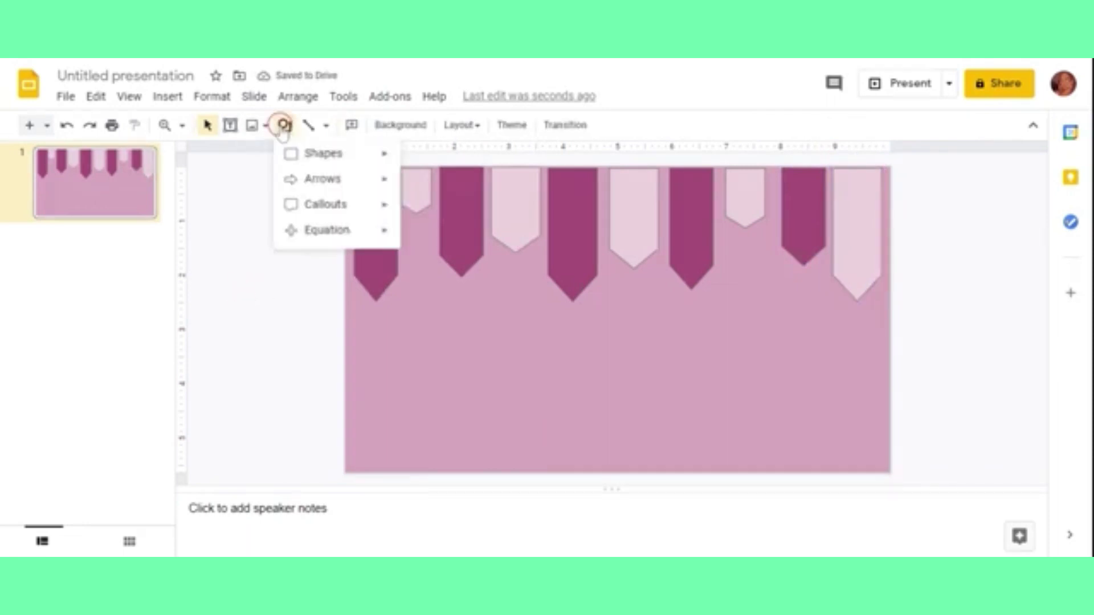
left_click(345, 157)
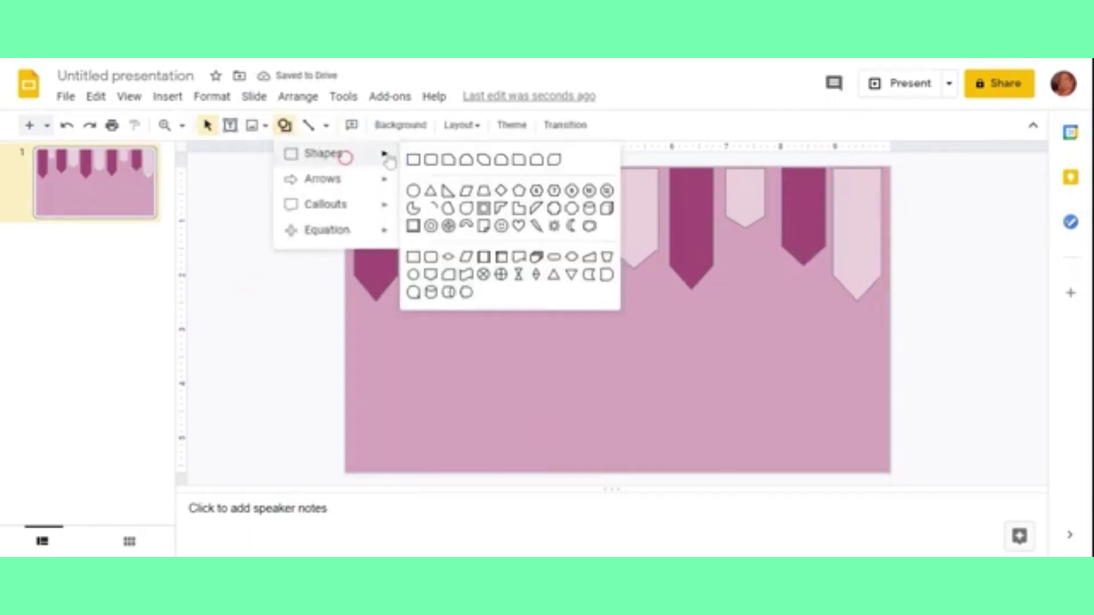
left_click(430, 161)
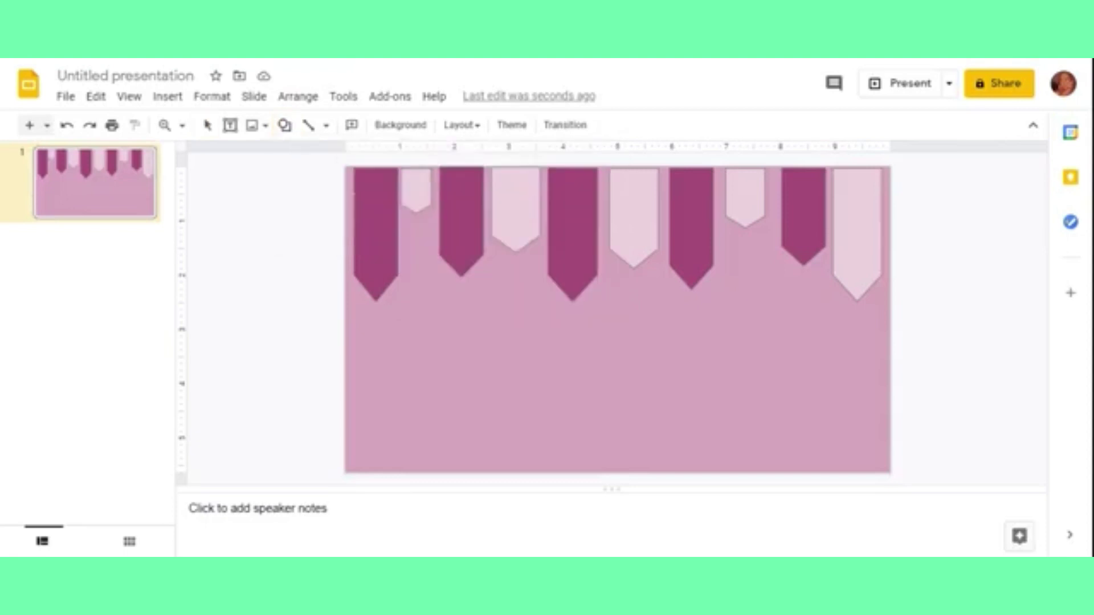
left_click_drag(430, 317, 803, 433)
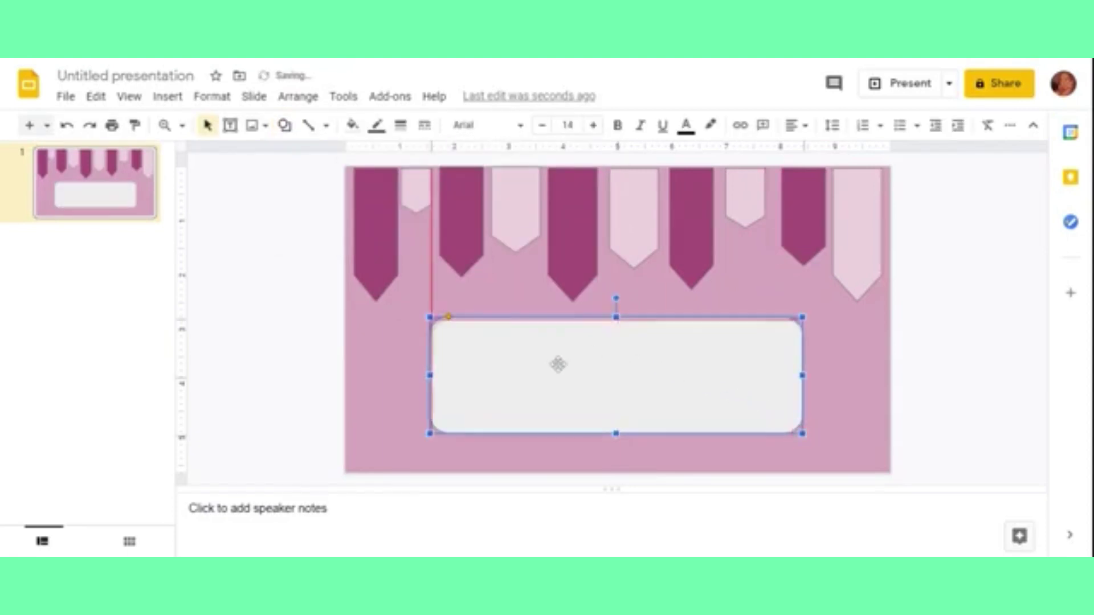
left_click_drag(550, 361, 559, 363)
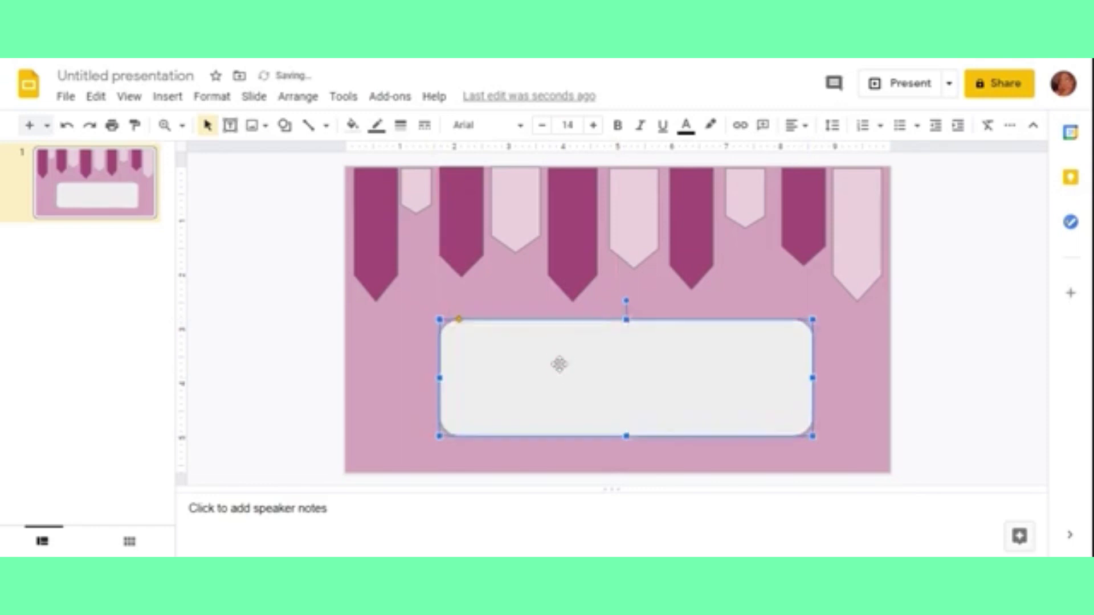
- Paste extra copies of the rounded box and offset them into a stack
key("Escape")
key("ctrl+v")
key("ctrl+v")
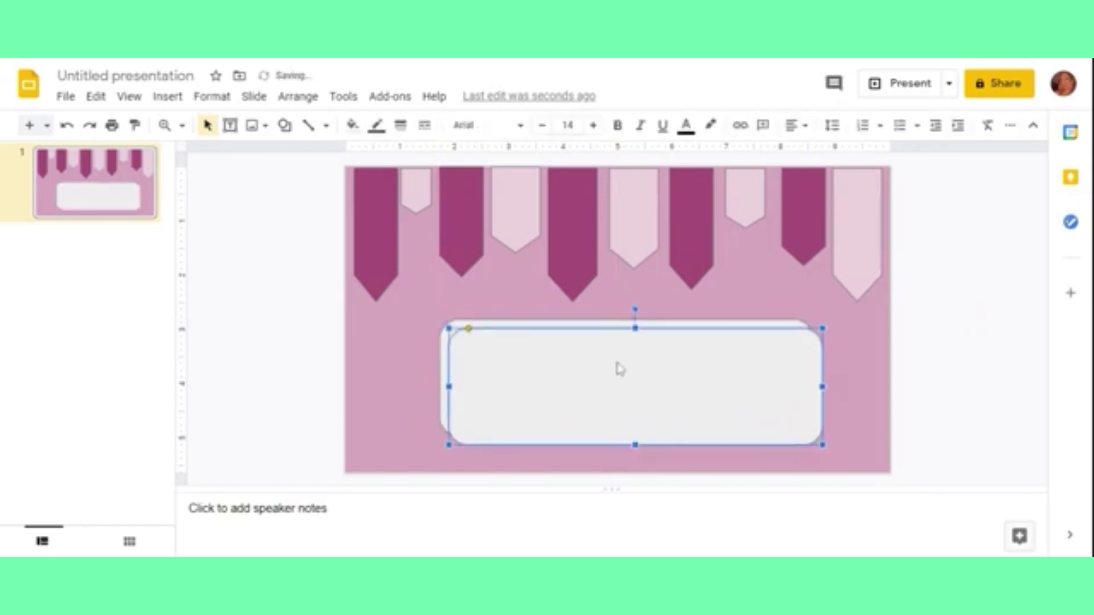
key("ctrl+v")
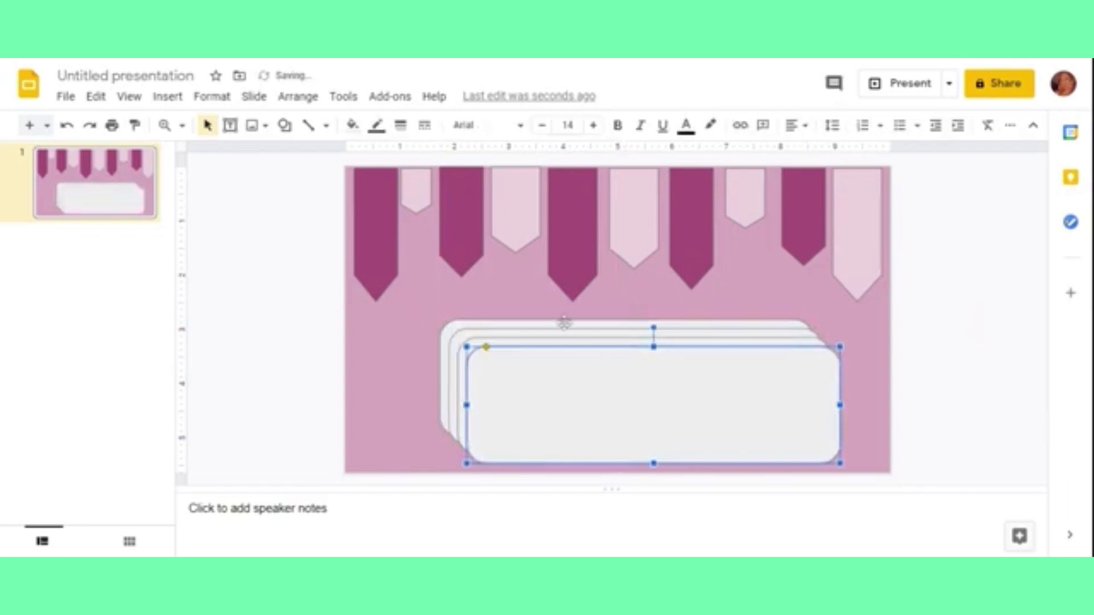
left_click(490, 320)
key("Up")
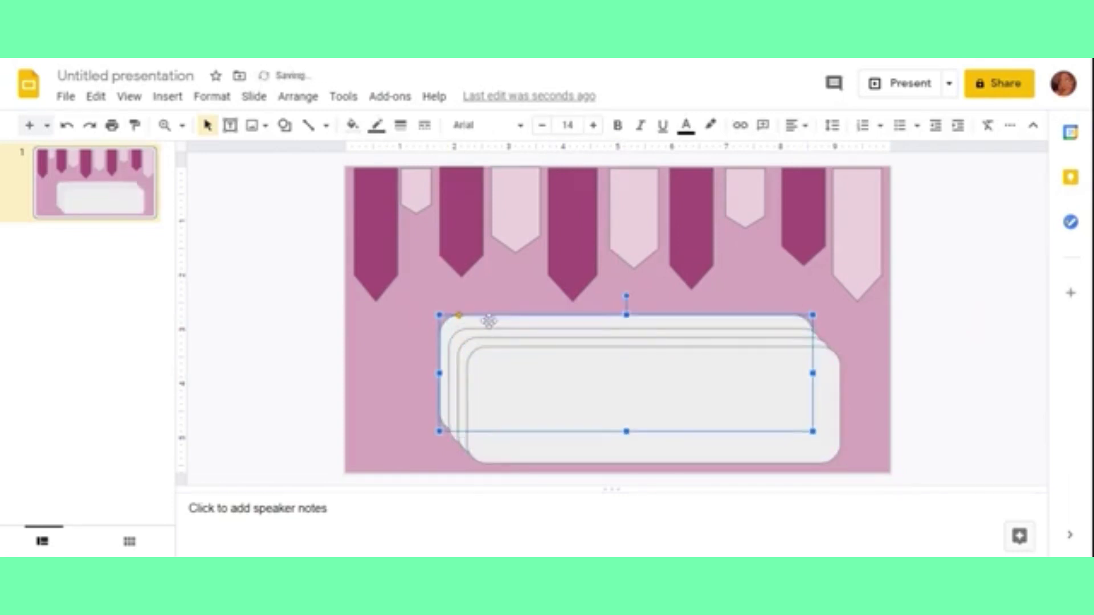
key("Up")
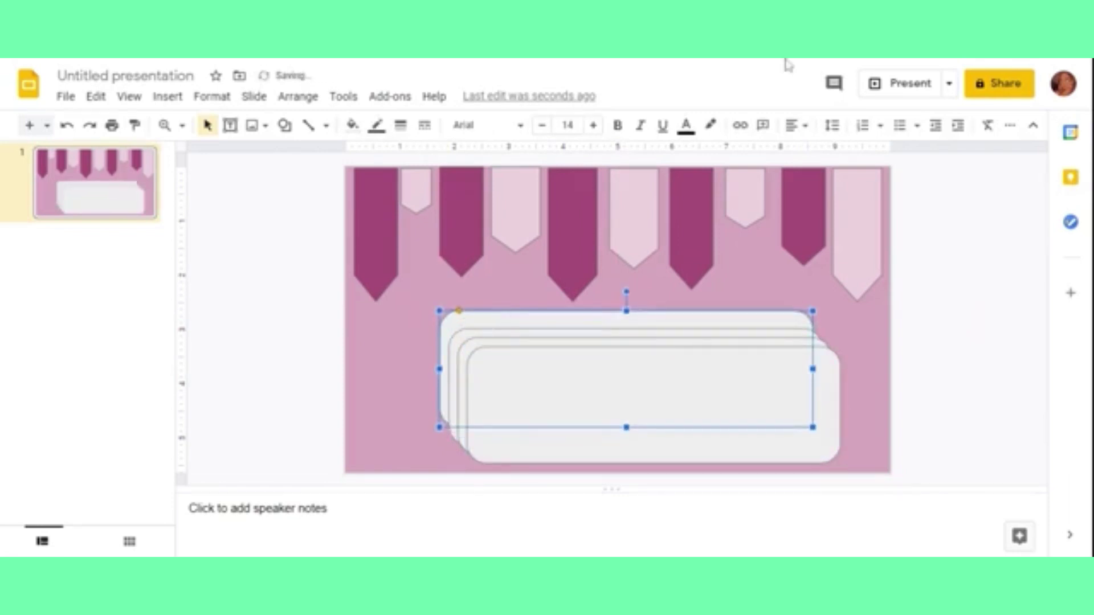
left_click(970, 250)
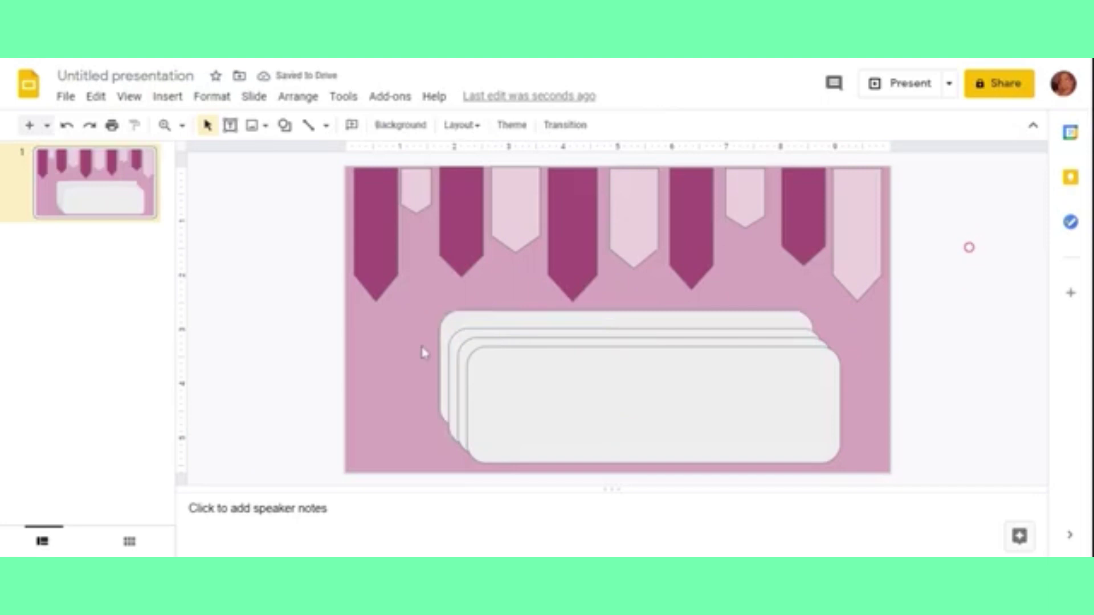
left_click(504, 333)
key("Up")
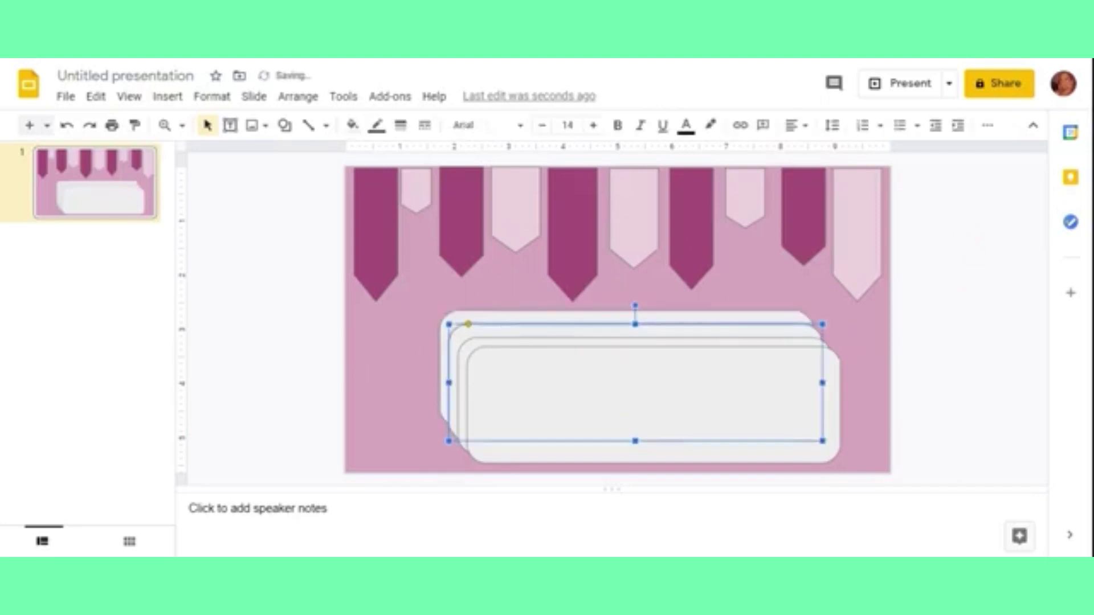
key("Up")
left_click(501, 340)
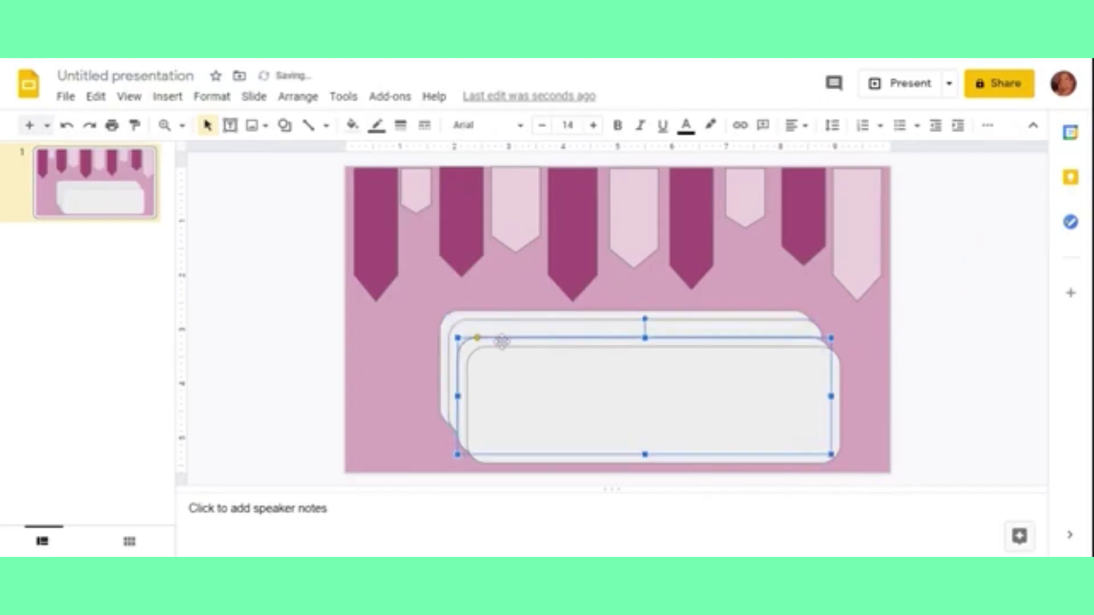
mouse_move(505, 348)
left_mouse_down()
mouse_move(679, 389)
mouse_move(531, 370)
left_mouse_up()
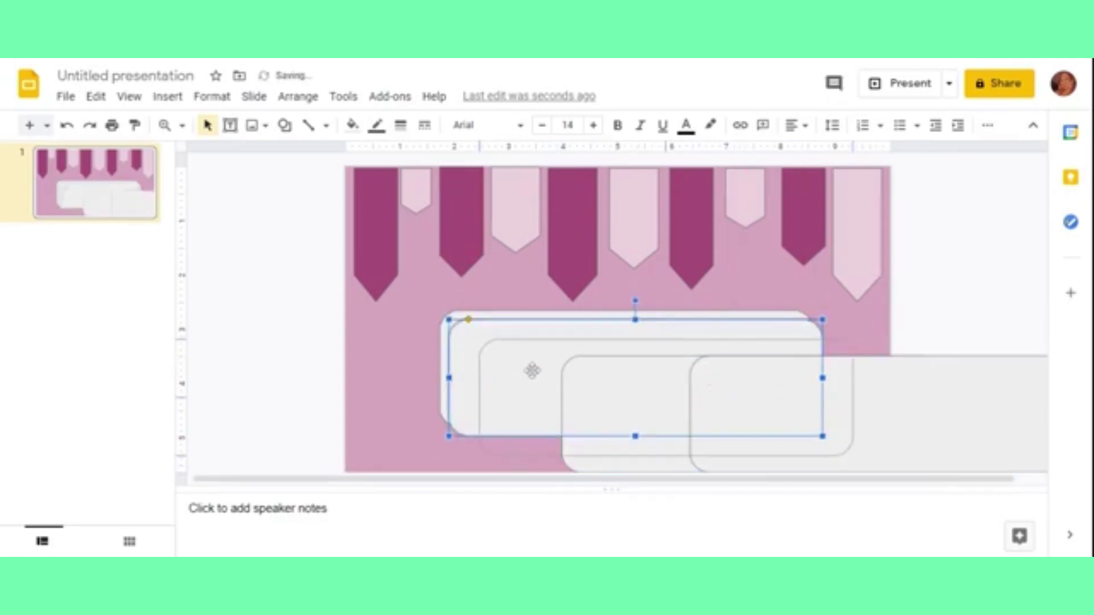
- Give the back rounded box a 3px outline and a light pink fill
left_click(460, 335)
left_click(401, 125)
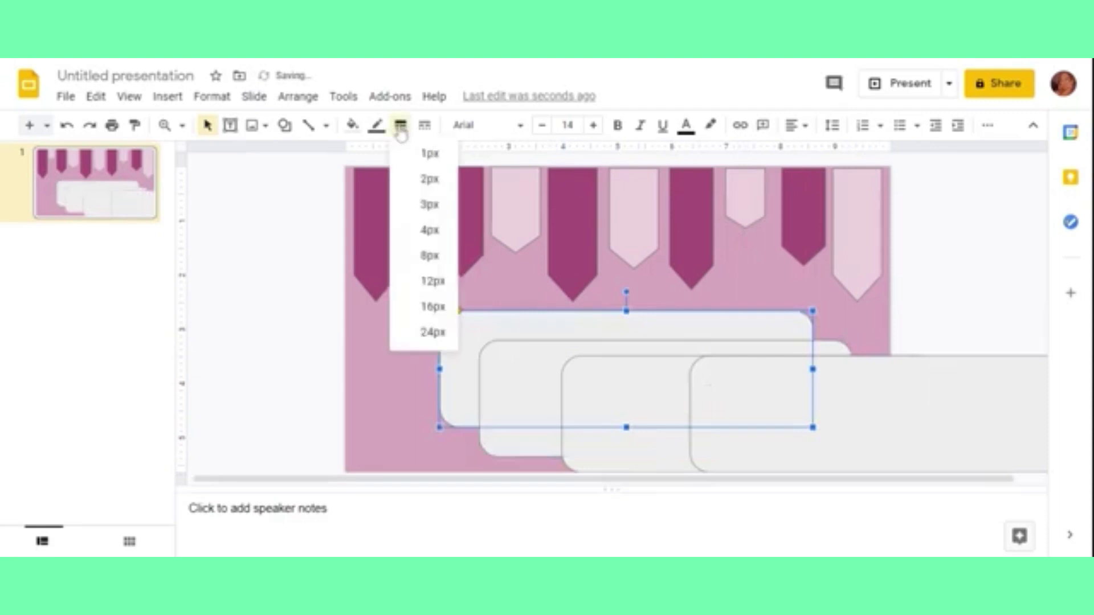
left_click(417, 205)
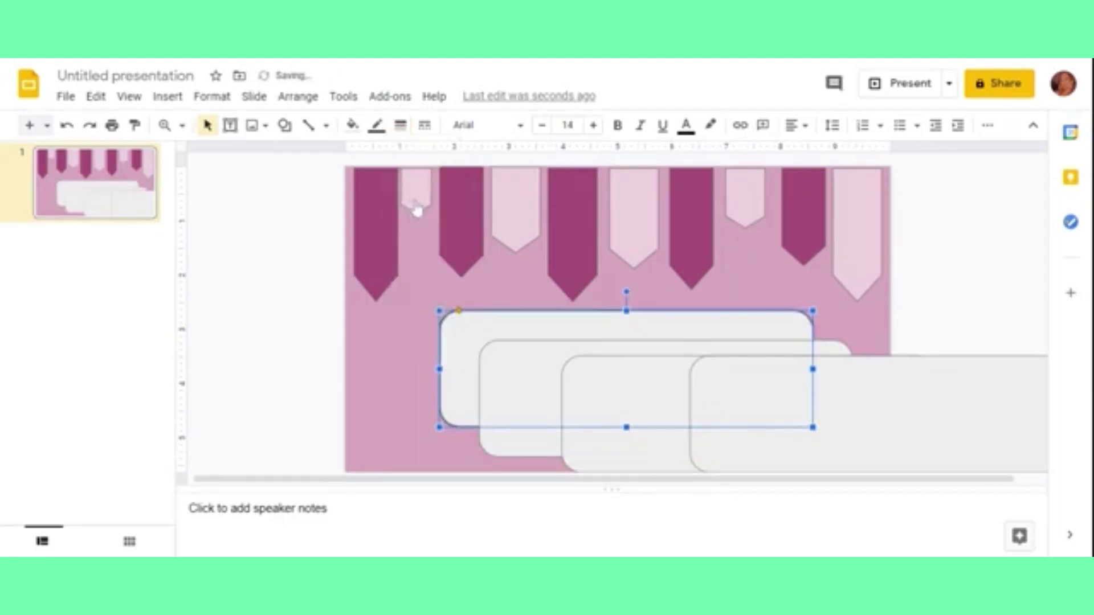
left_click(352, 125)
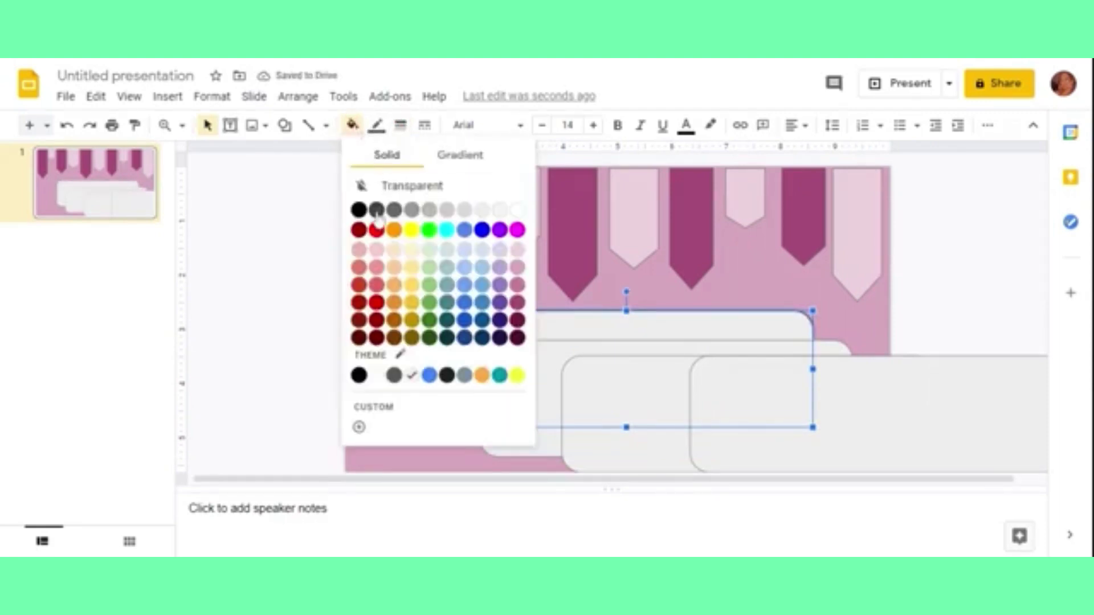
left_click(430, 211)
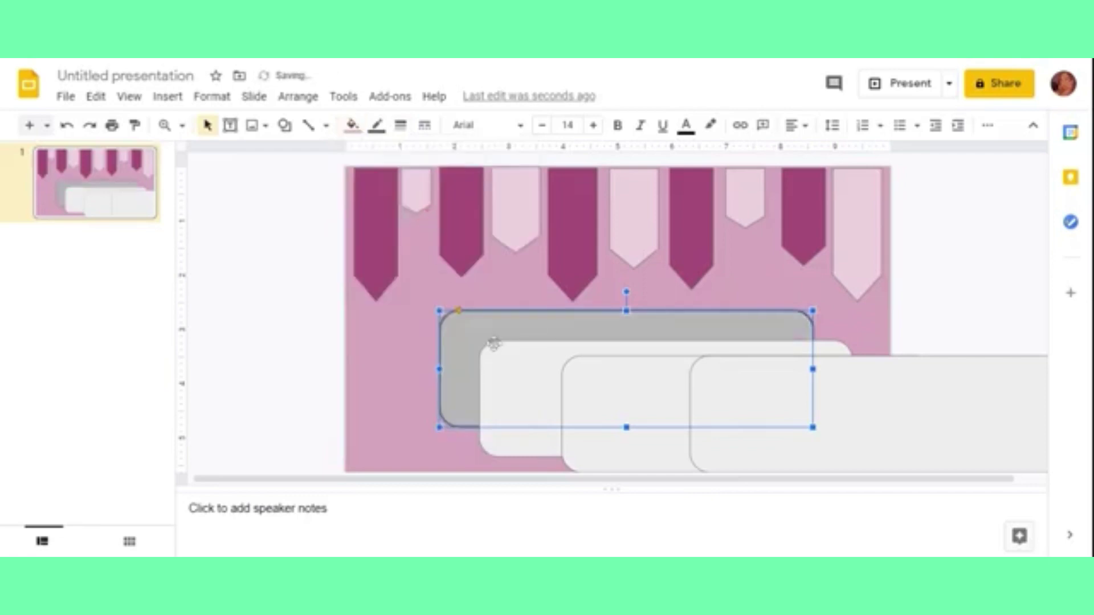
left_click(236, 335)
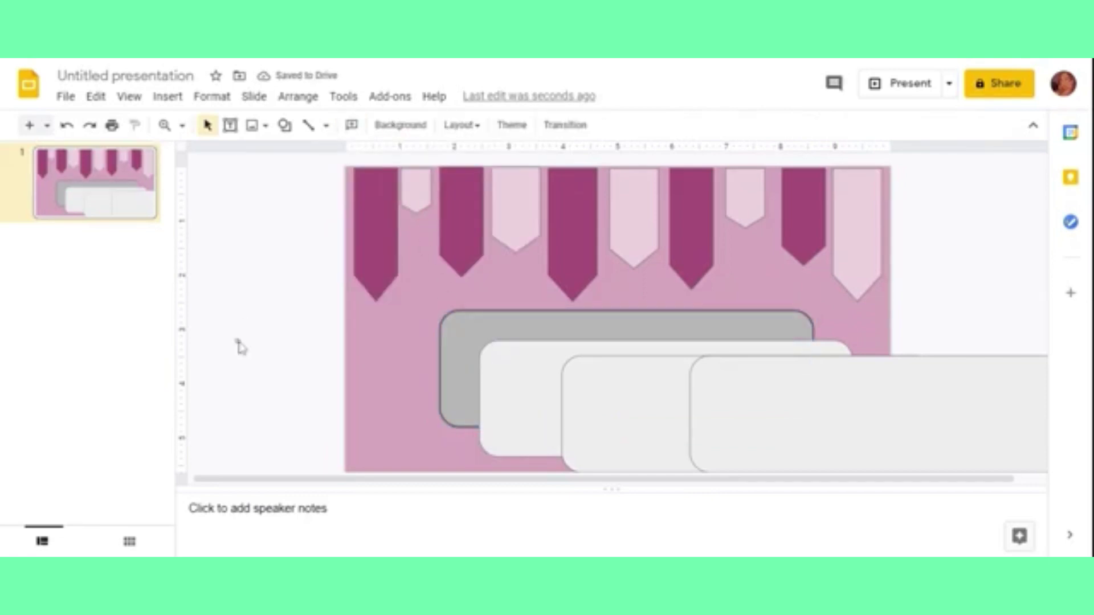
left_click(466, 325)
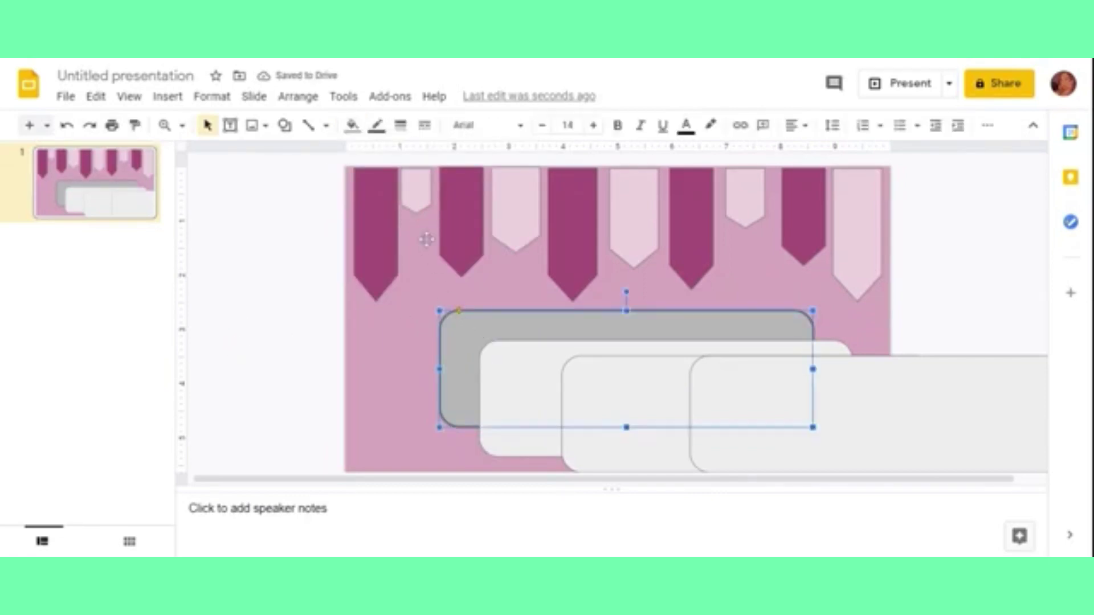
left_click(352, 124)
left_click(516, 250)
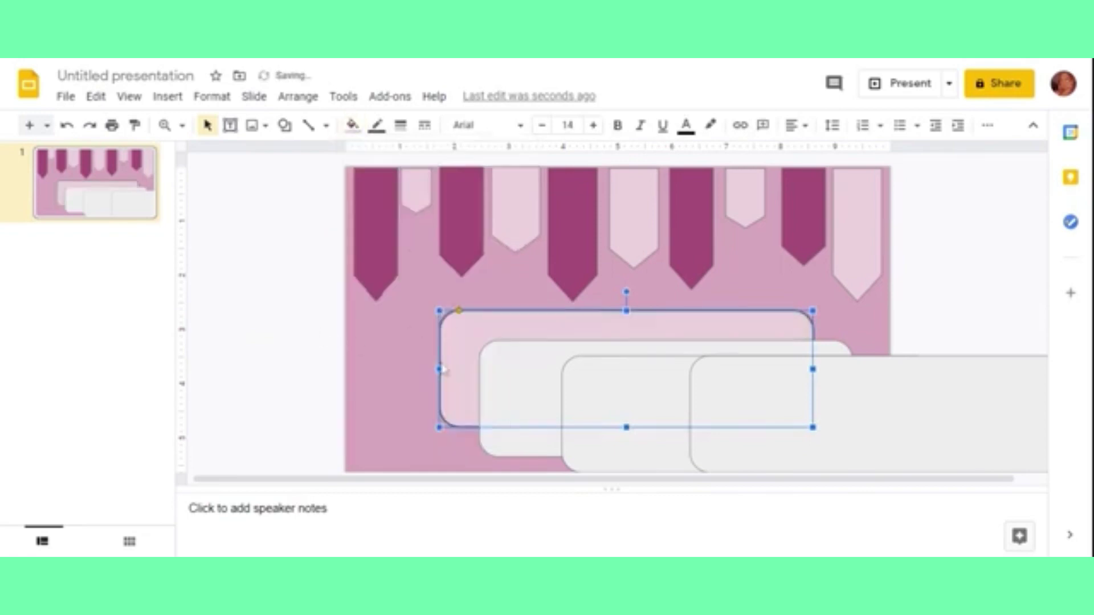
- Delete the three grey copies, leaving only the pink rounded box
left_click_drag(505, 379, 474, 356)
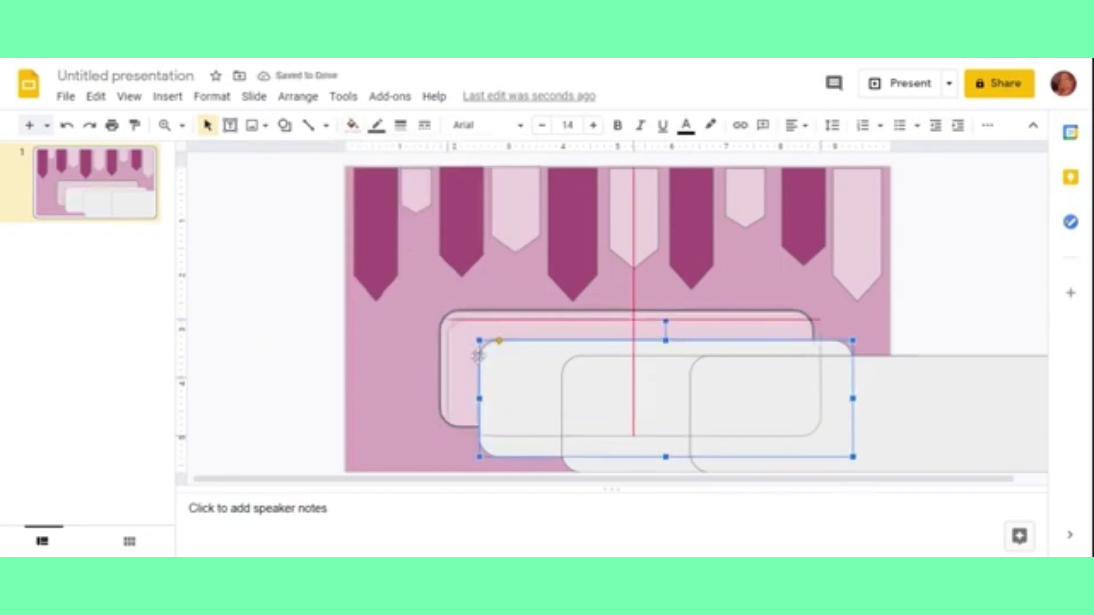
double_click(490, 343)
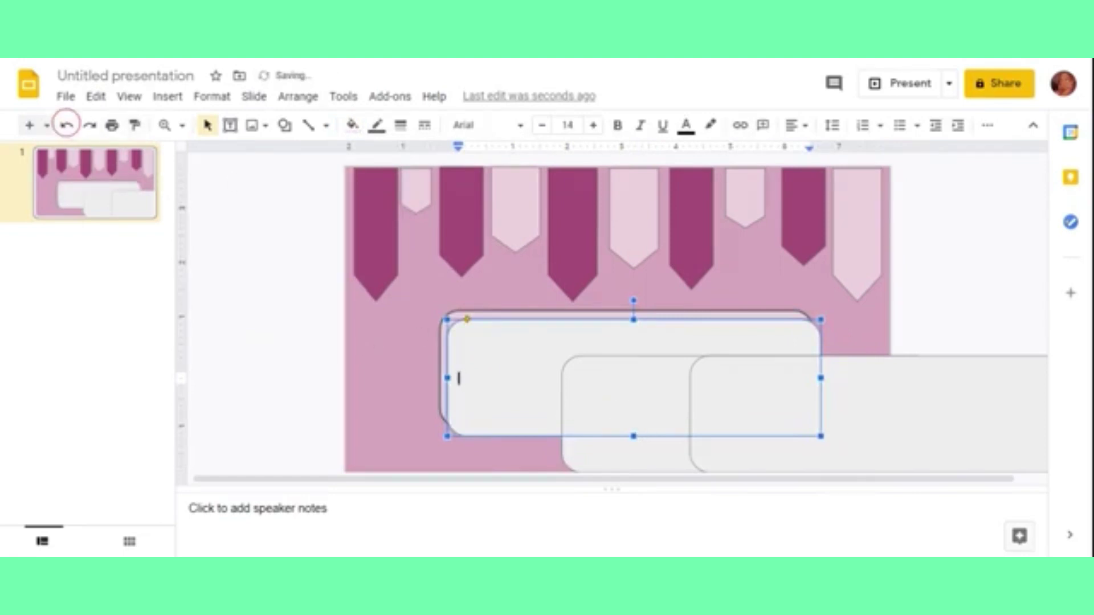
left_click(548, 328)
key("Delete")
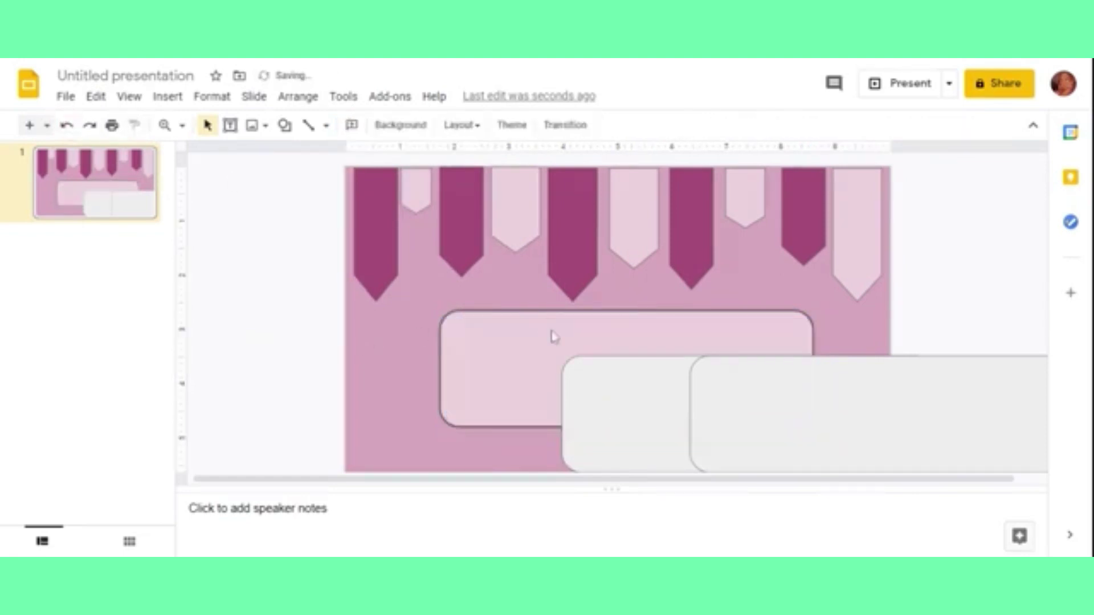
left_click(614, 393)
key("Delete")
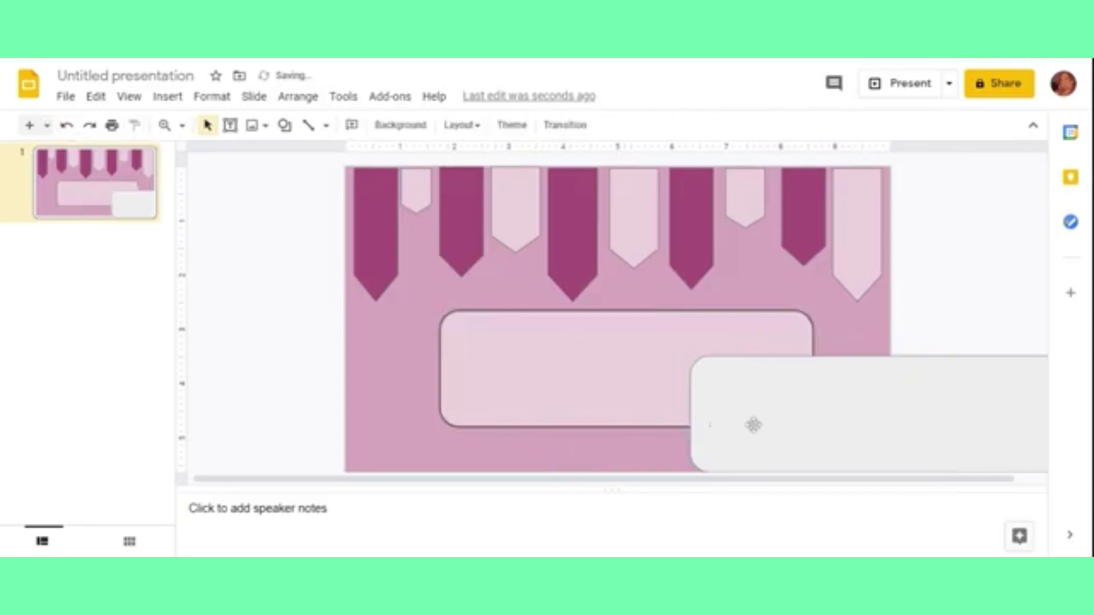
left_click(753, 425)
key("Delete")
left_click(692, 388)
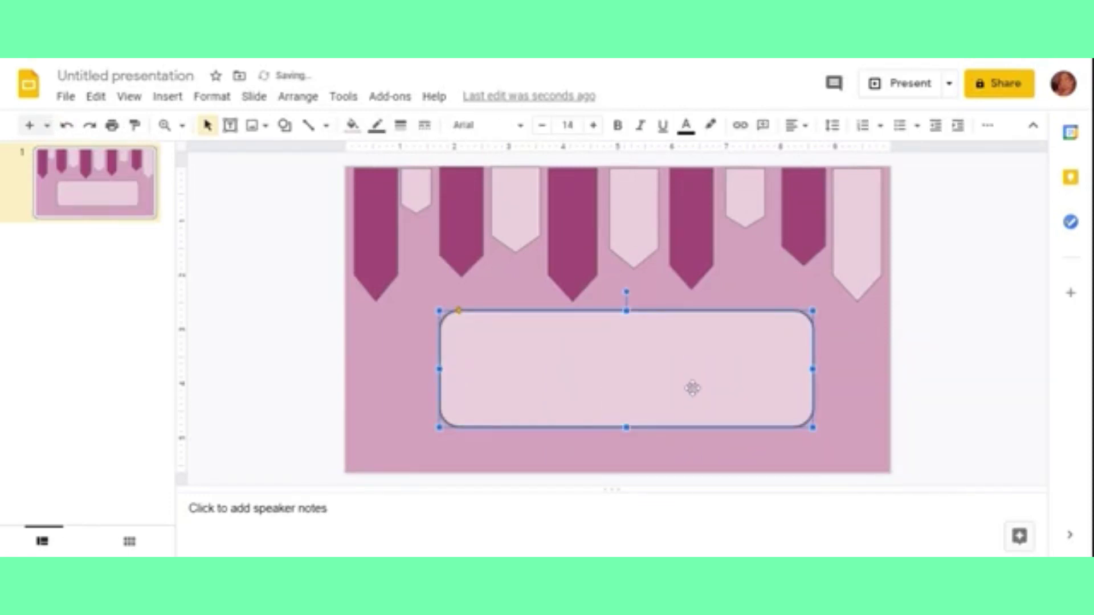
- Copy the pink box and paste offset copies to form a stacked pile
right_click(696, 395)
left_click(739, 146)
key("ctrl+v")
key("ctrl+v")
key("ctrl+v")
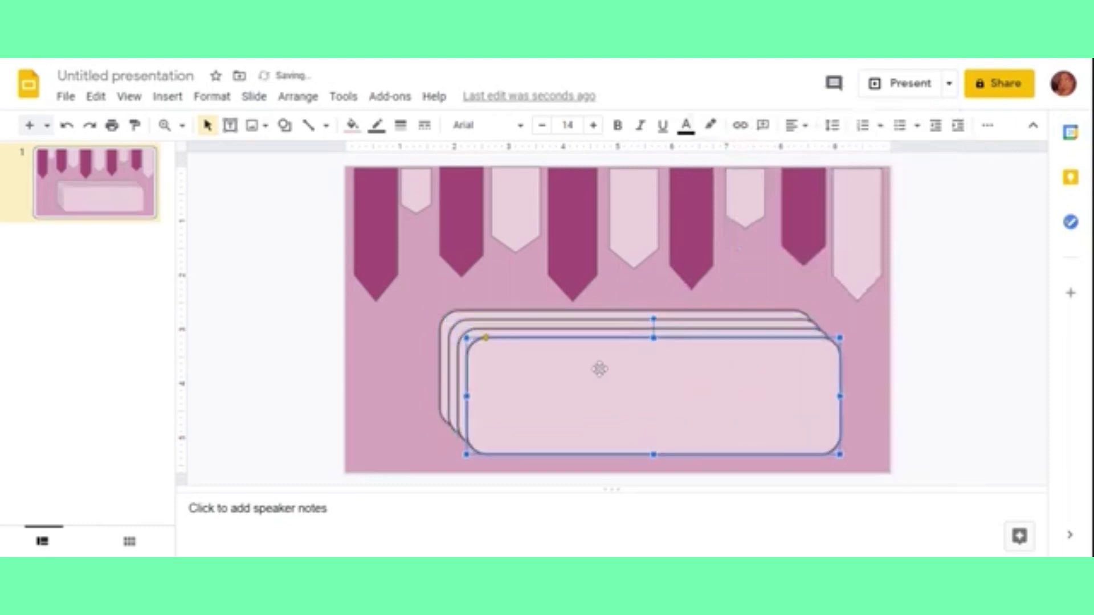
key("Return")
left_click(319, 380)
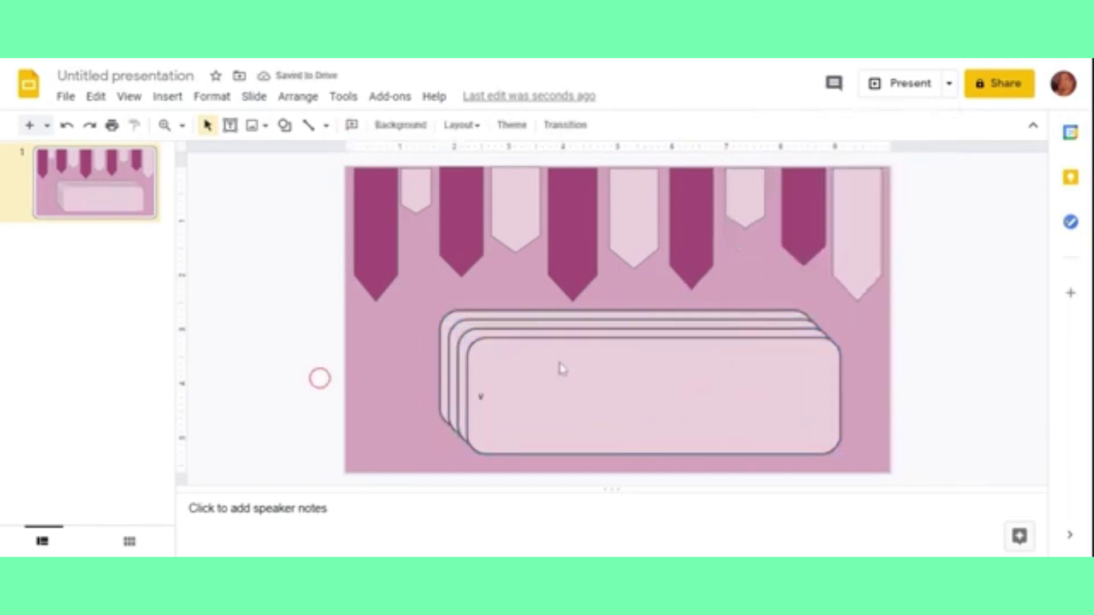
- Remove the stray letter from the front box's text
left_click(485, 396)
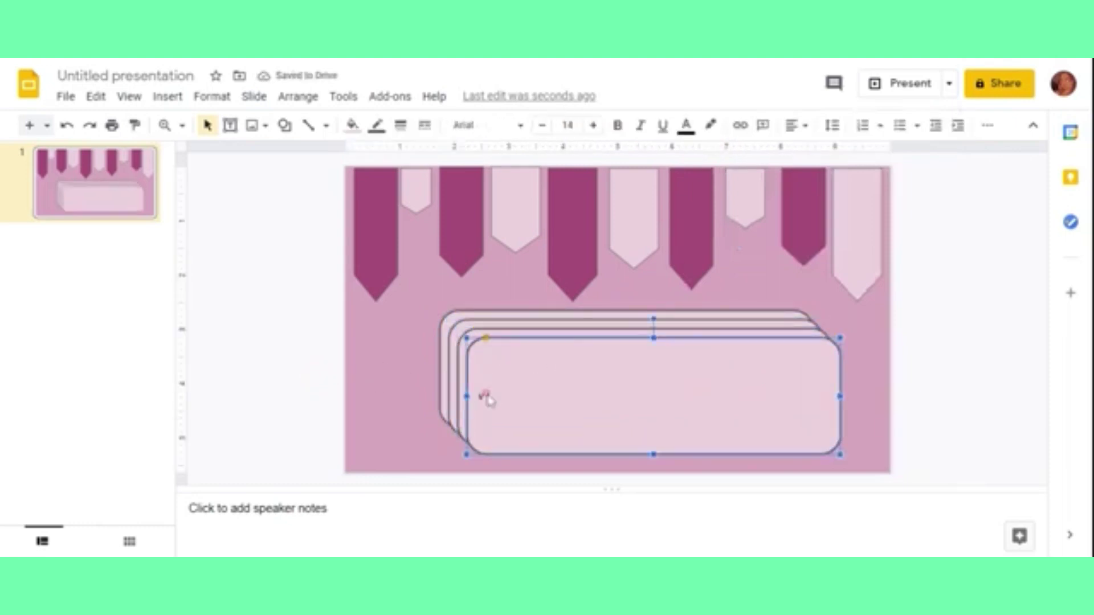
left_click(67, 125)
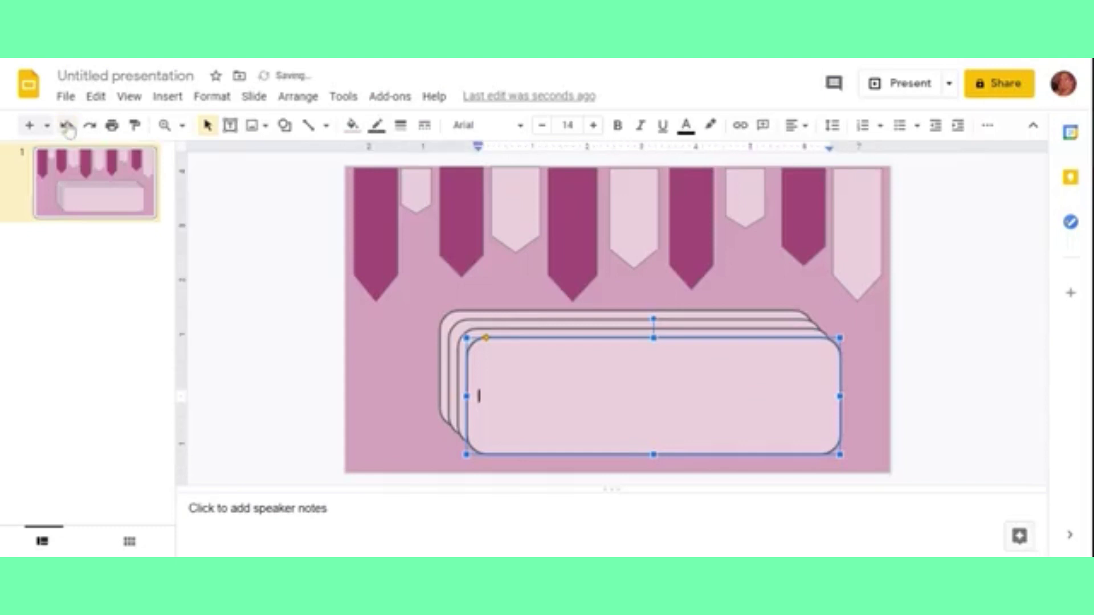
left_click(263, 279)
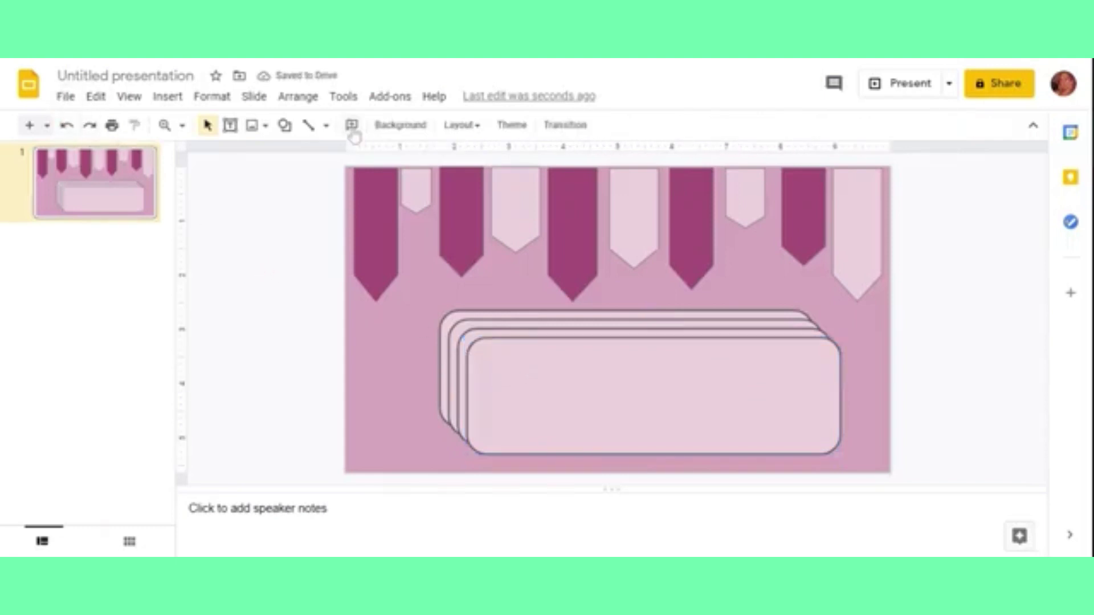
- Draw a smaller rounded rectangle inside the front pink box and centre it
left_click(285, 124)
mouse_move(323, 153)
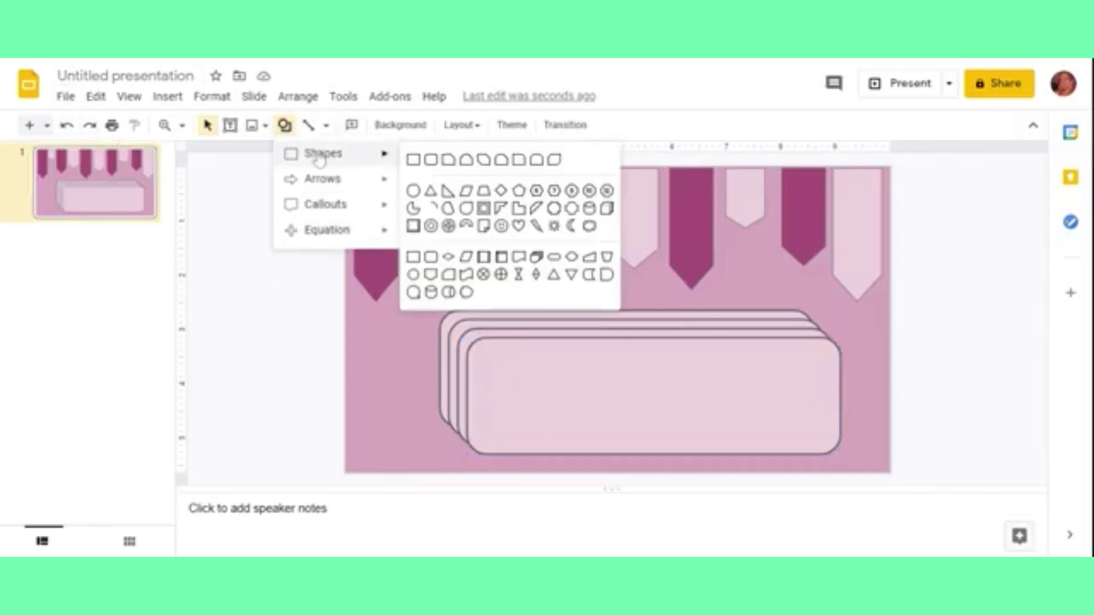
left_click(431, 160)
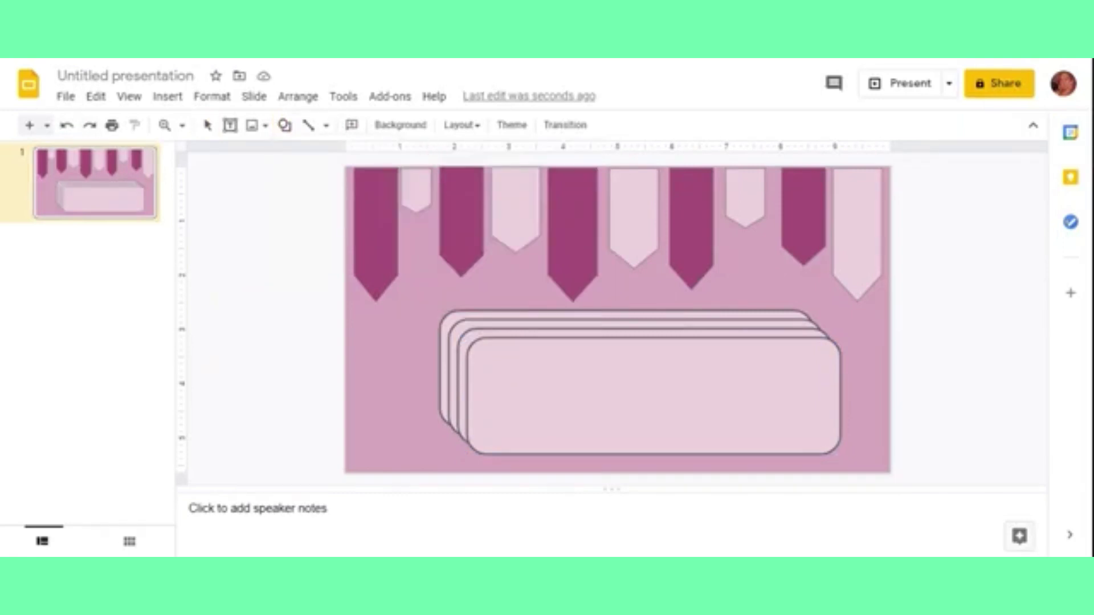
left_click_drag(507, 353, 741, 431)
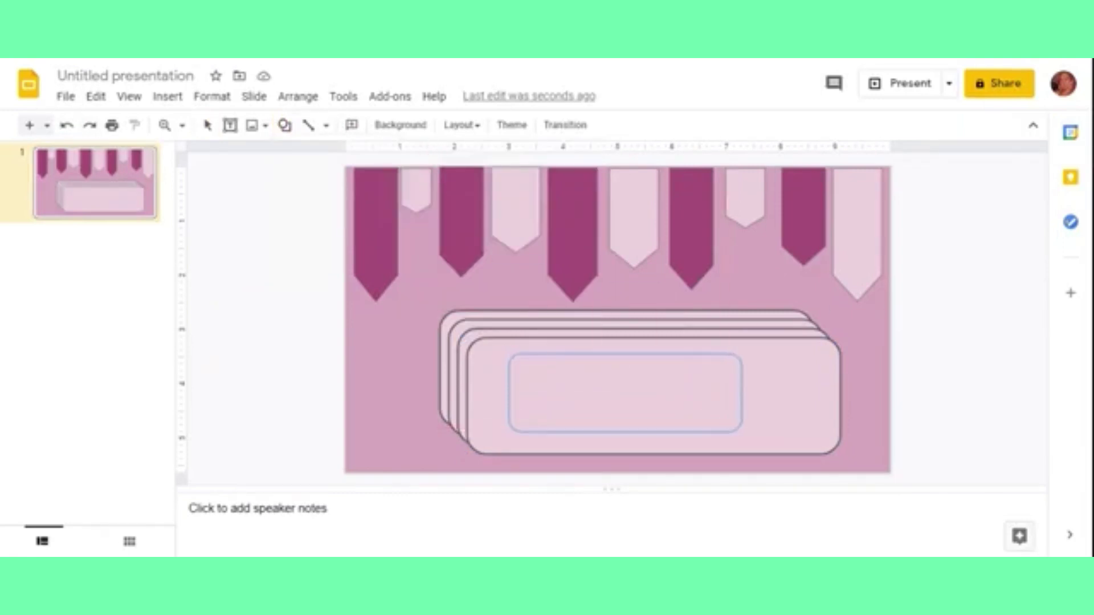
left_click_drag(647, 405, 650, 402)
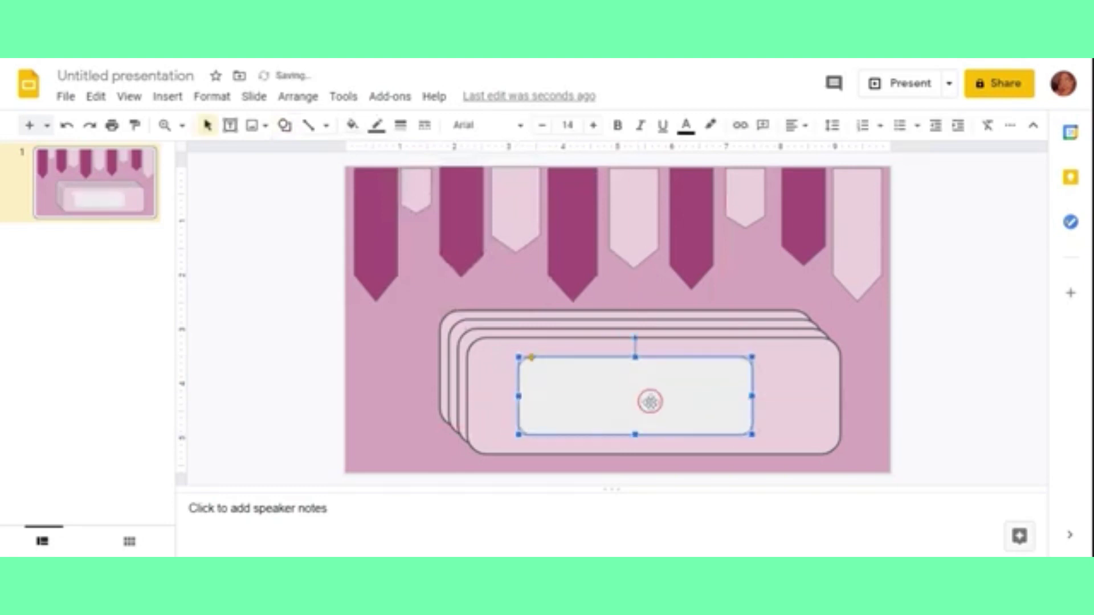
left_click(230, 125)
- Add a text box reading 'Title' in Lemon font, size 50, nudged slightly up
left_click_drag(559, 375, 709, 421)
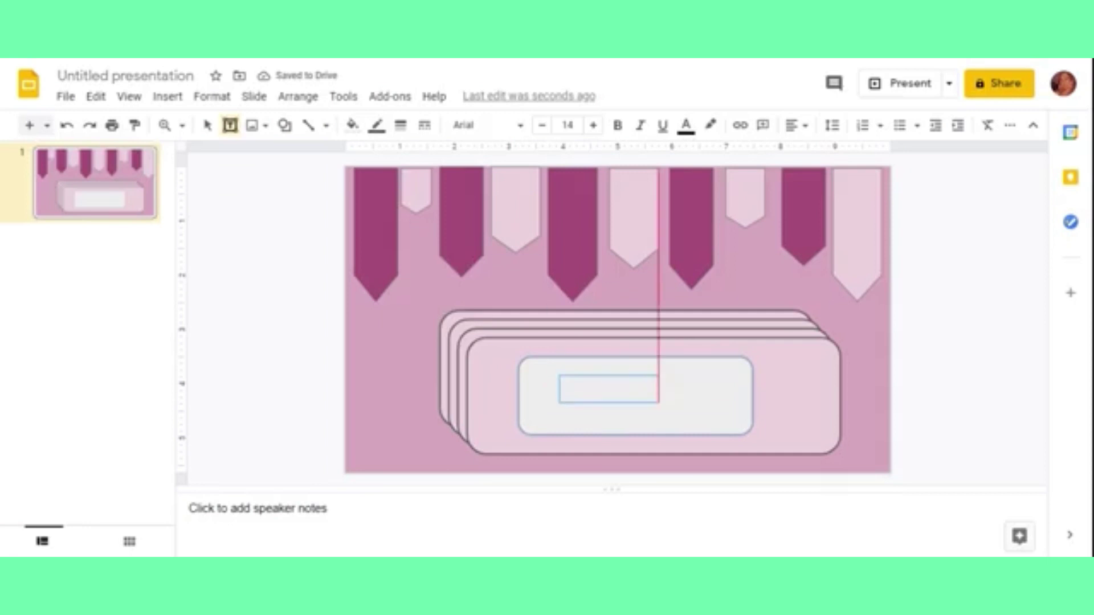
type("1")
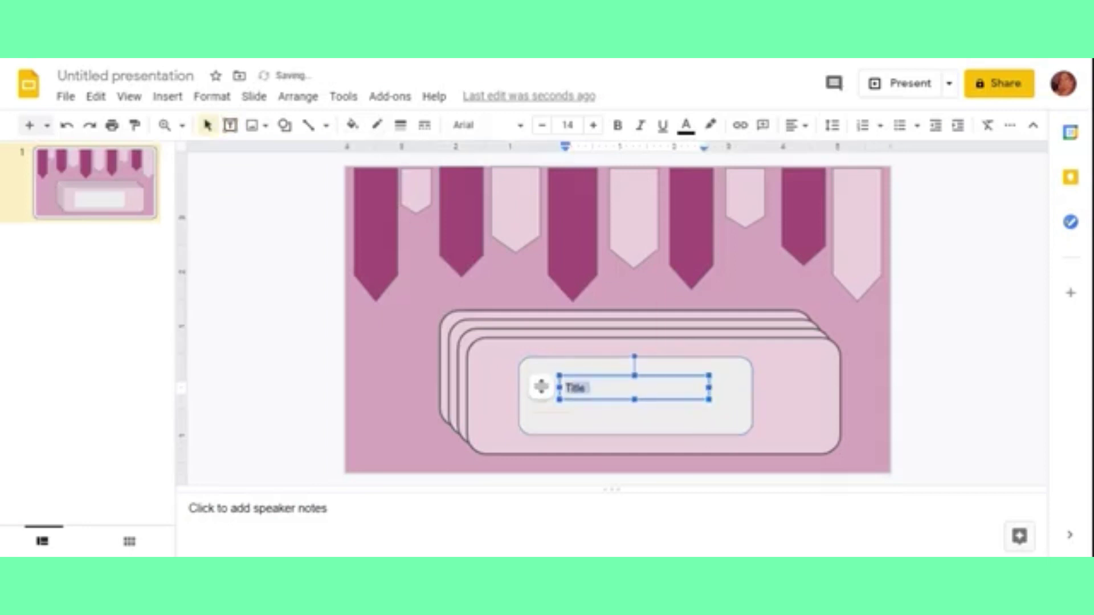
left_click(519, 125)
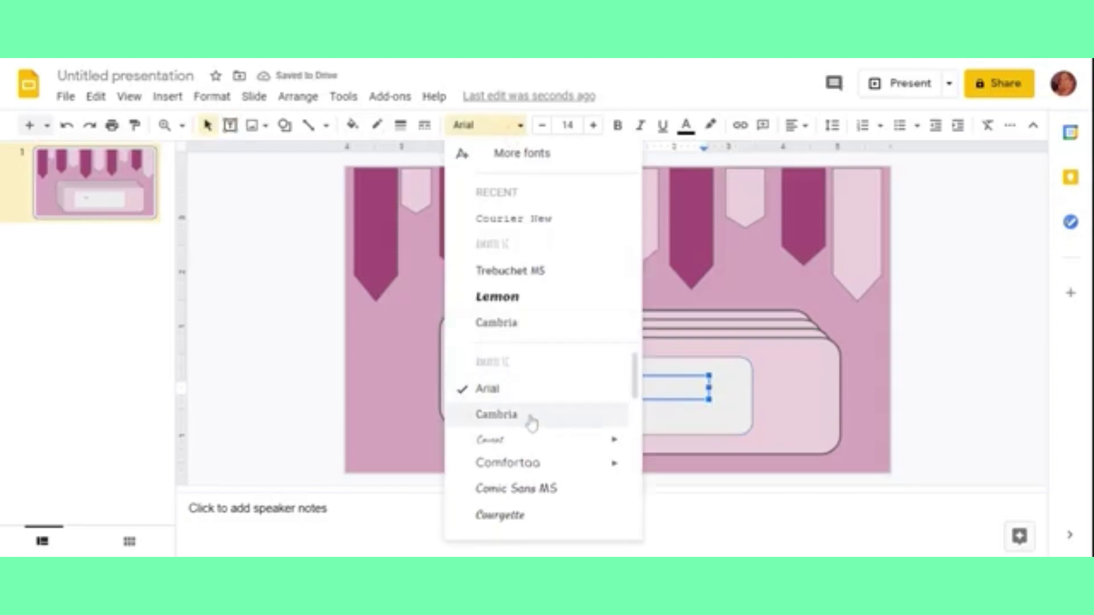
scroll(530, 422, "down", 3)
scroll(530, 422, "down", 2)
left_click(513, 368)
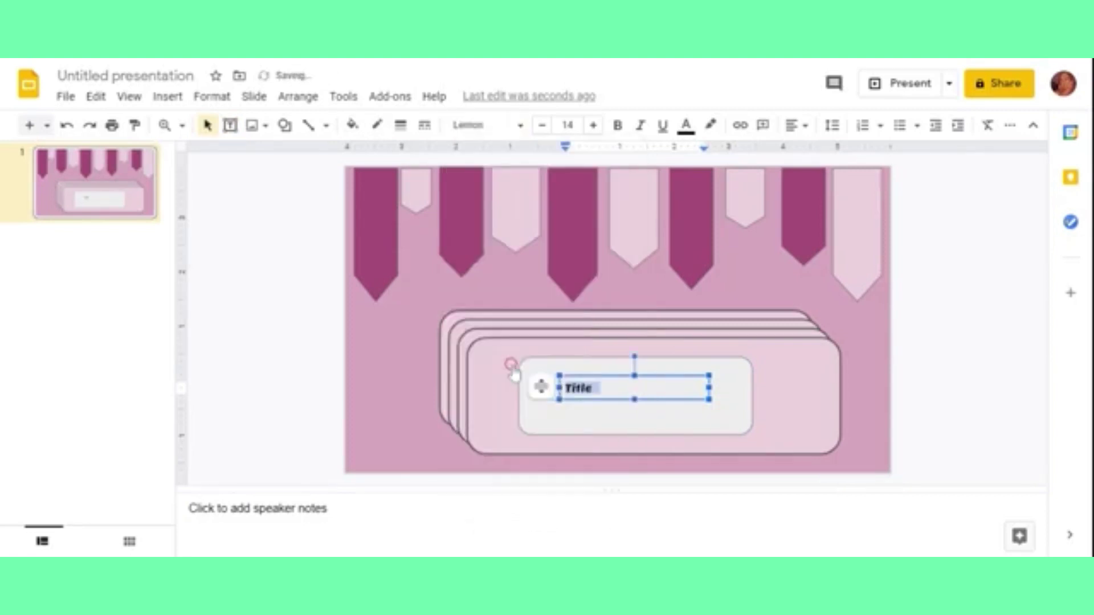
left_click(571, 126)
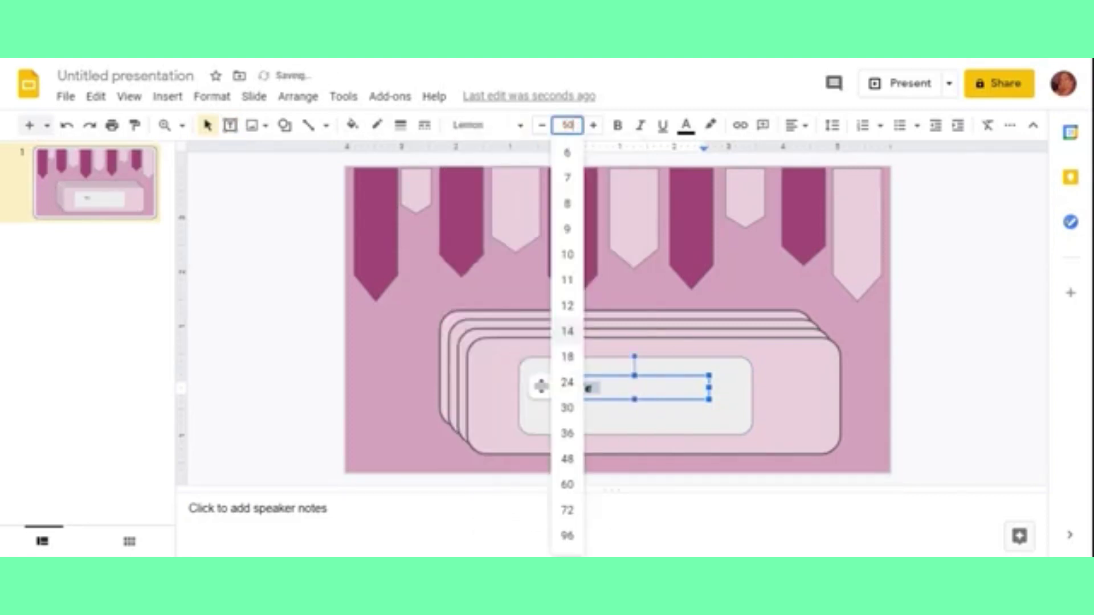
key("Return")
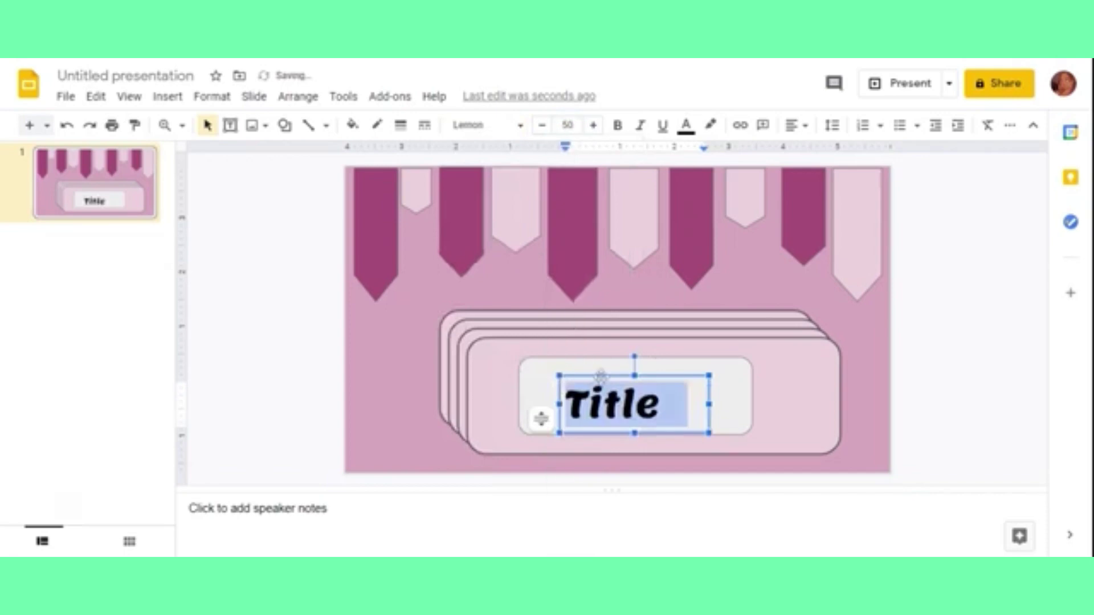
left_click_drag(600, 376, 604, 362)
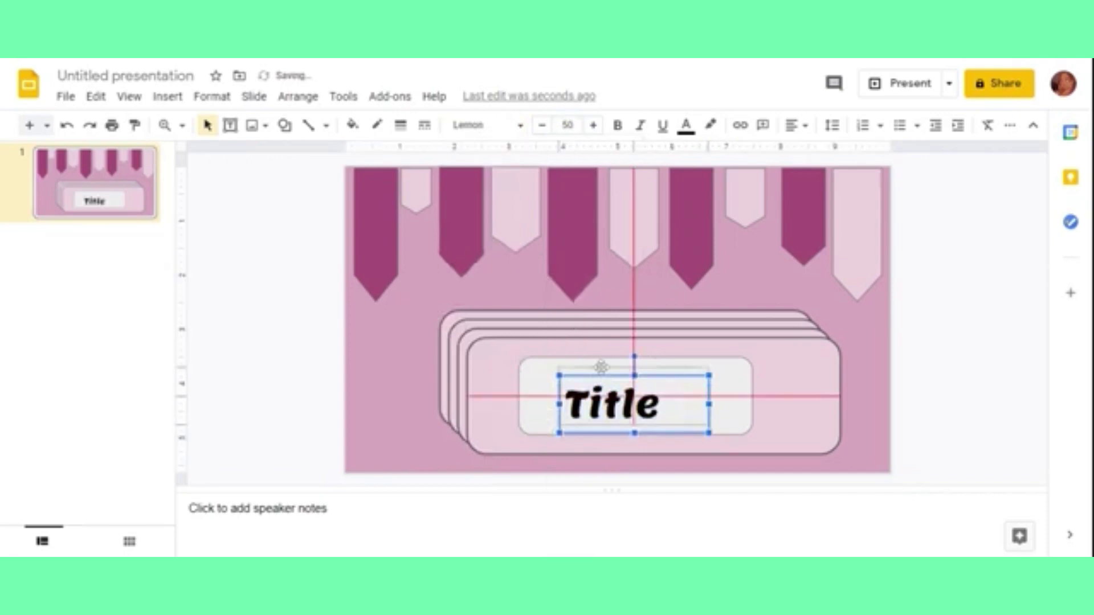
left_click(375, 337)
- Make the Title text light pink, leaving the box fill and slide background unchanged
left_click(407, 126)
left_click(655, 262)
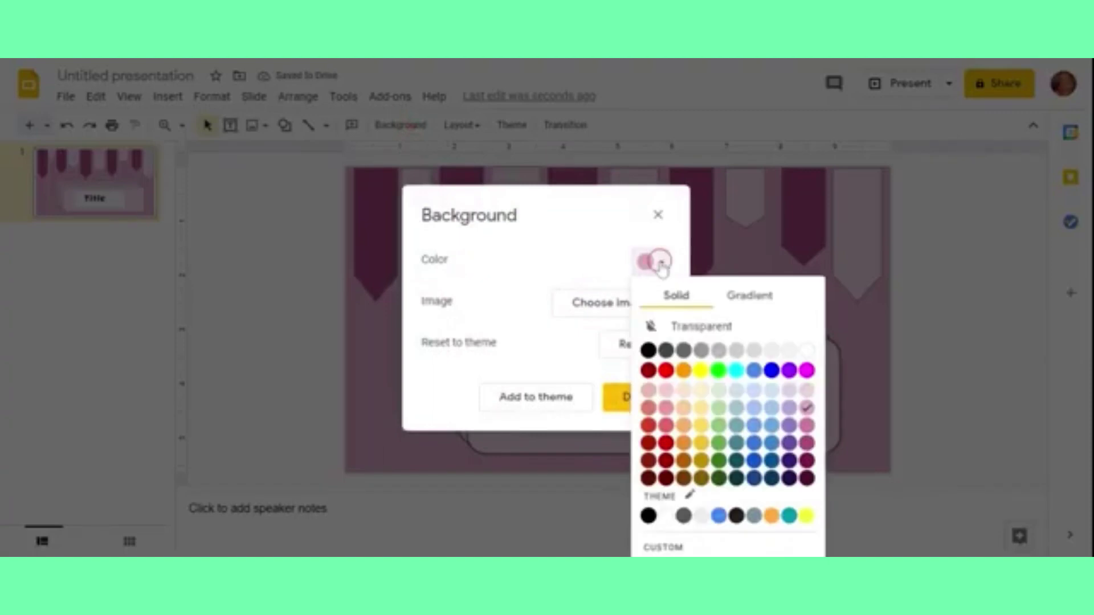
left_click(657, 215)
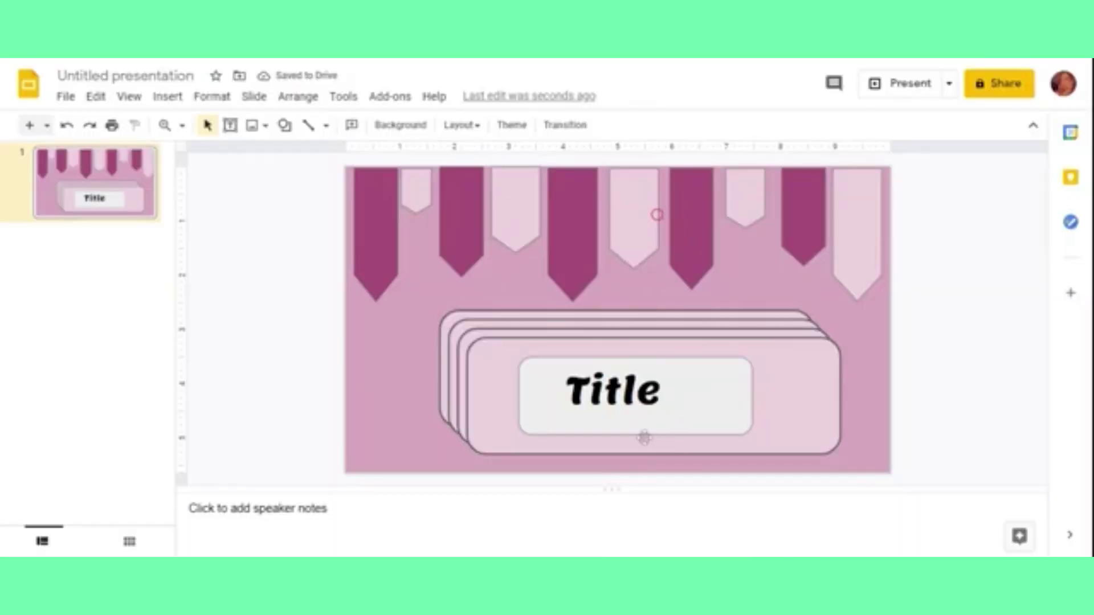
double_click(630, 402)
left_click(352, 126)
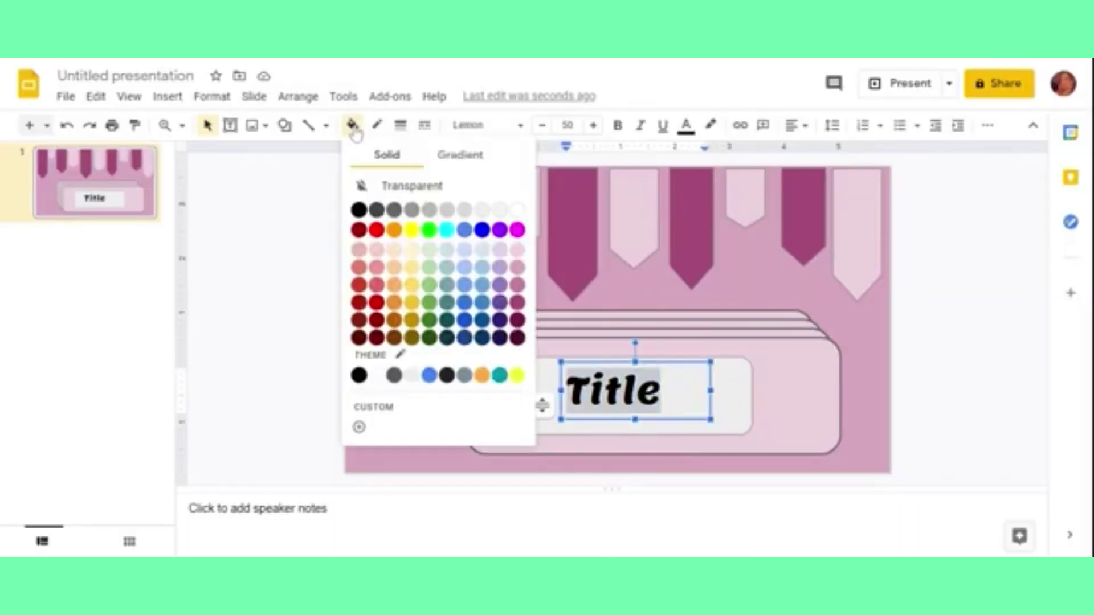
left_click(517, 267)
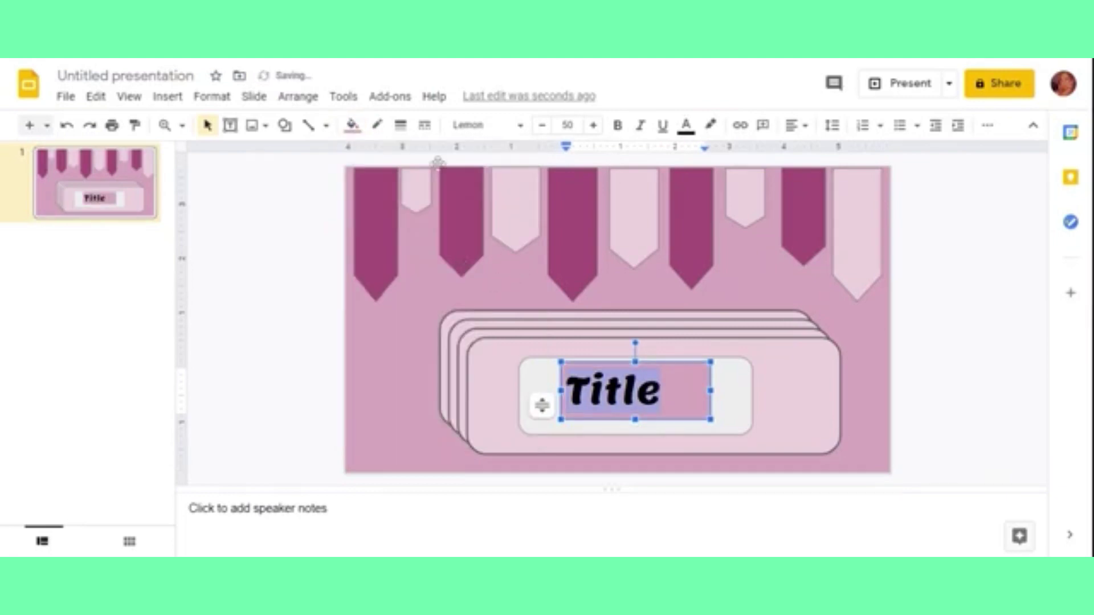
left_click(62, 125)
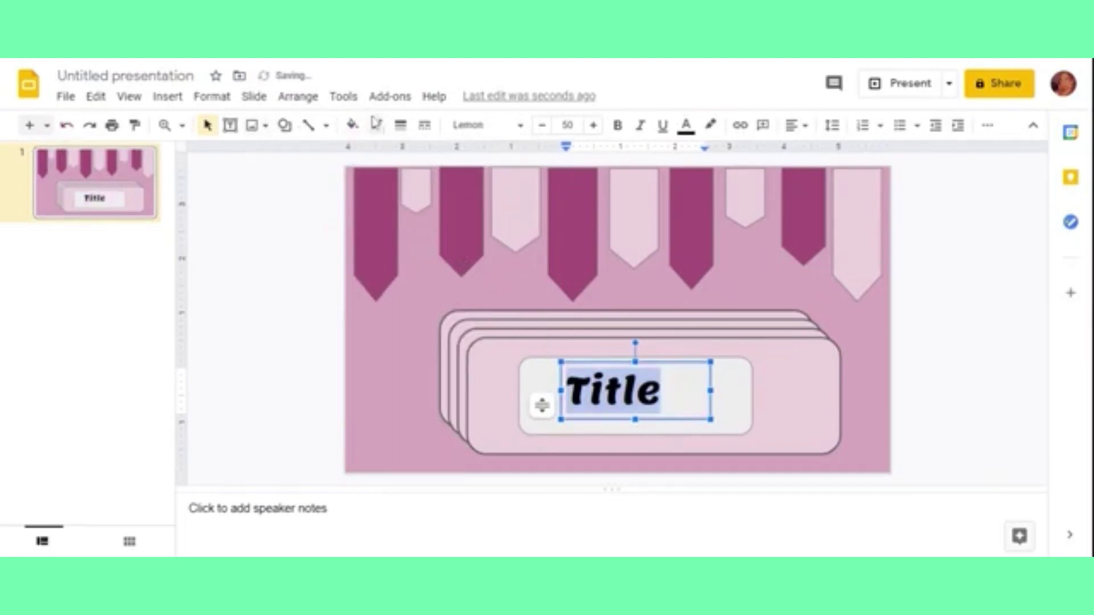
left_click(686, 125)
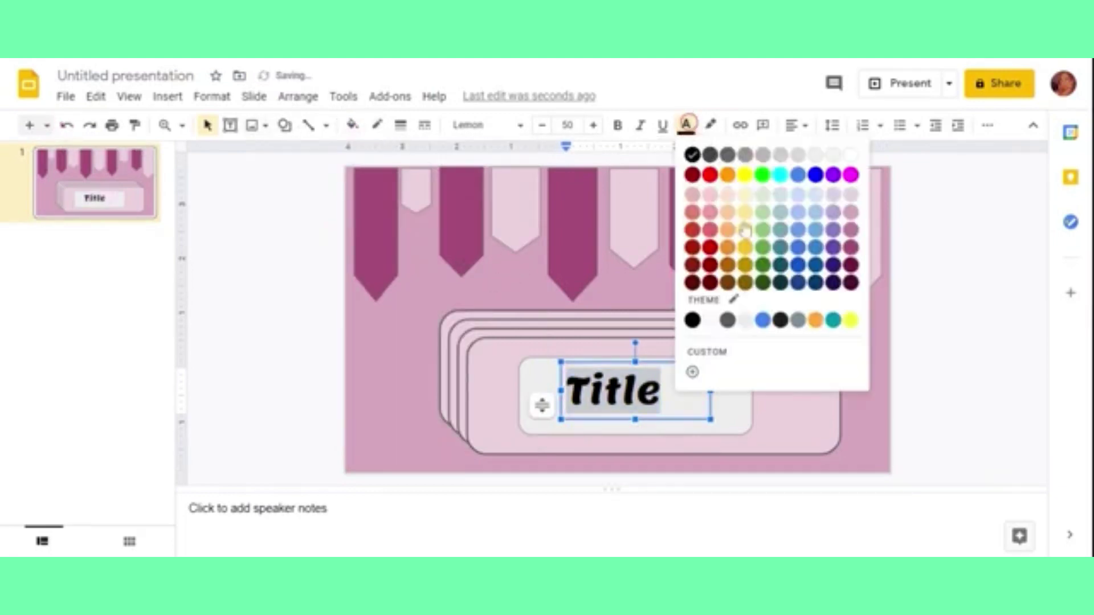
left_click(850, 211)
- Narrow the Title text box so the word sits centred, then present full screen
left_click(941, 309)
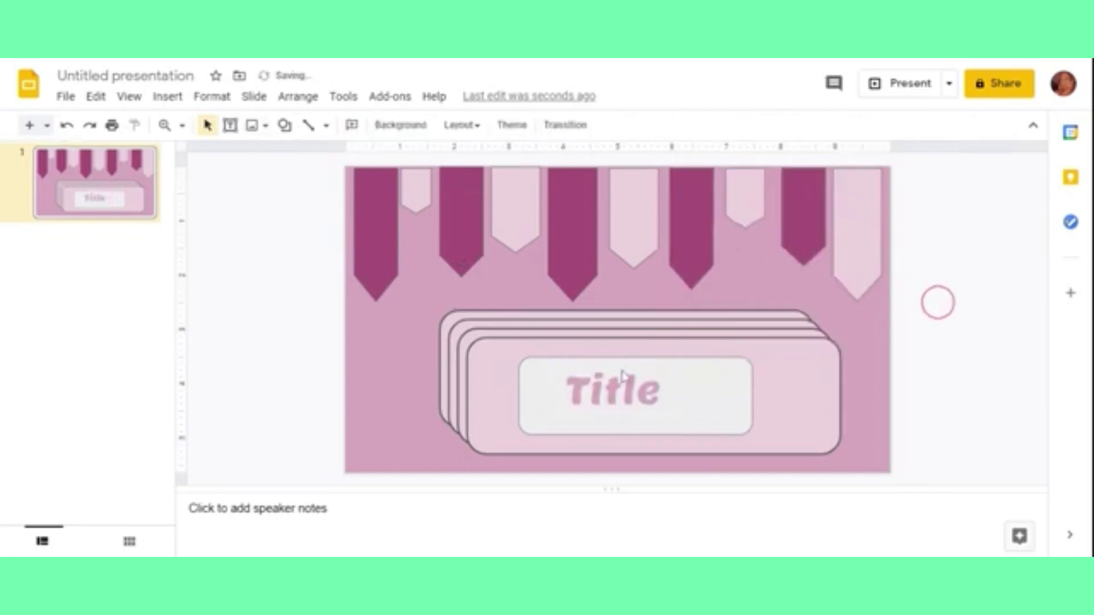
left_click(615, 391)
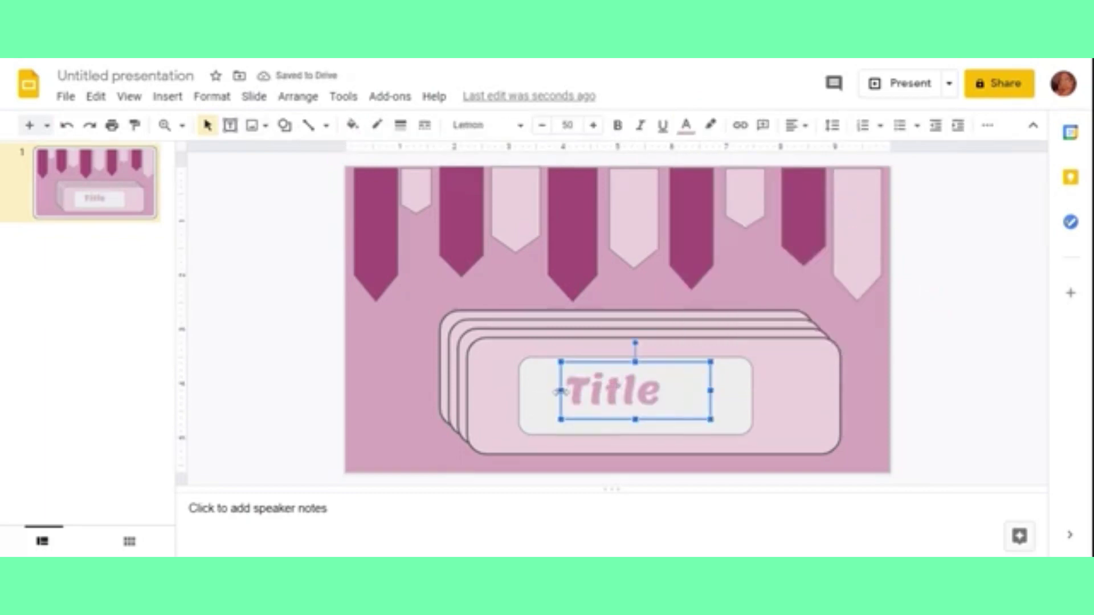
left_click_drag(561, 390, 577, 391)
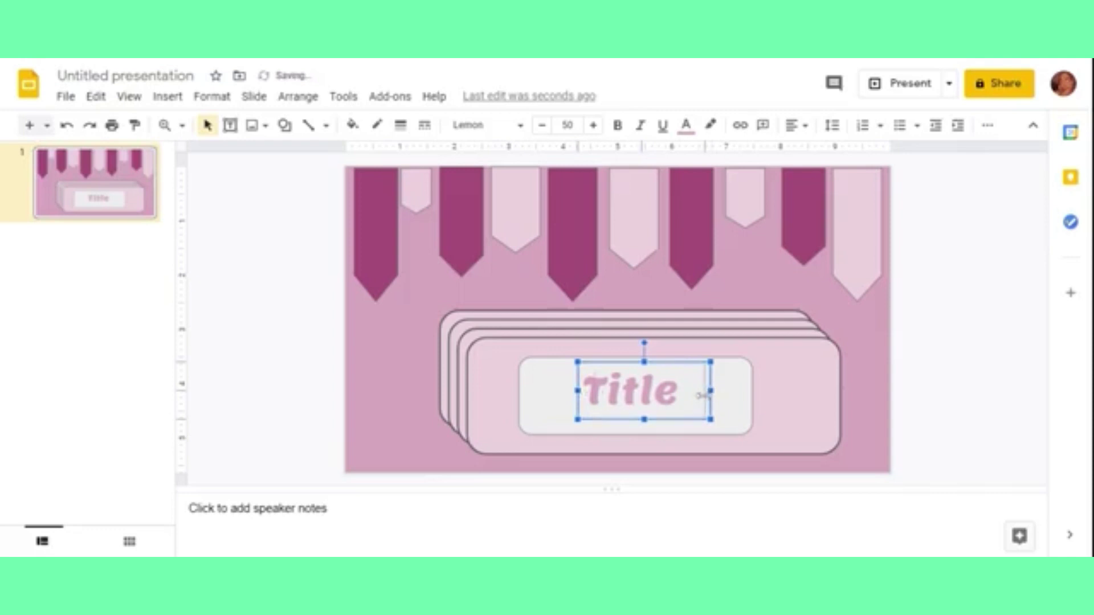
left_click(249, 326)
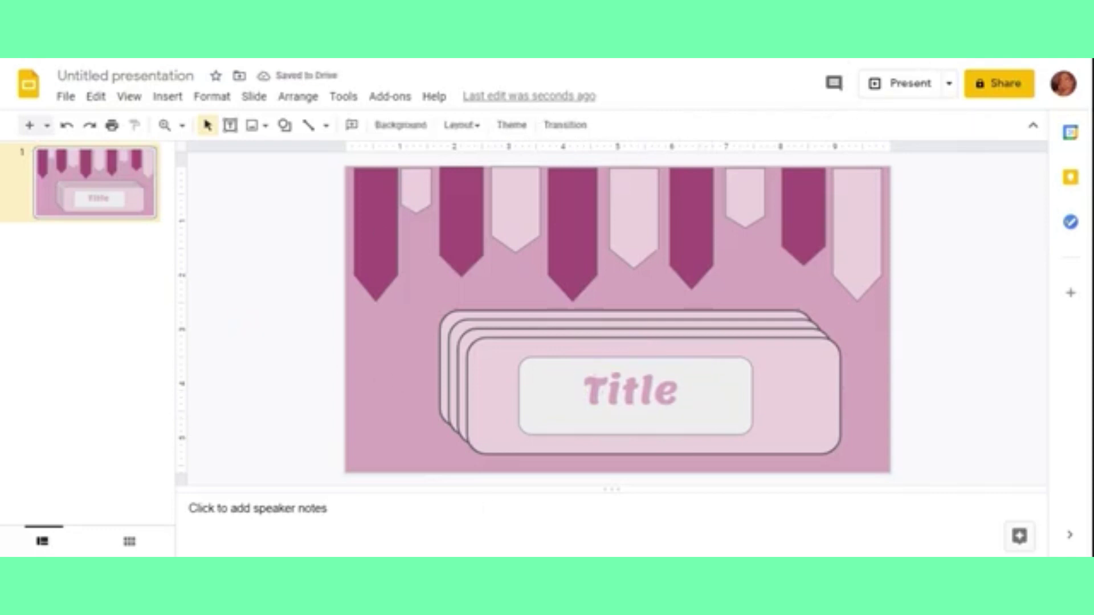
key("ctrl+F5")
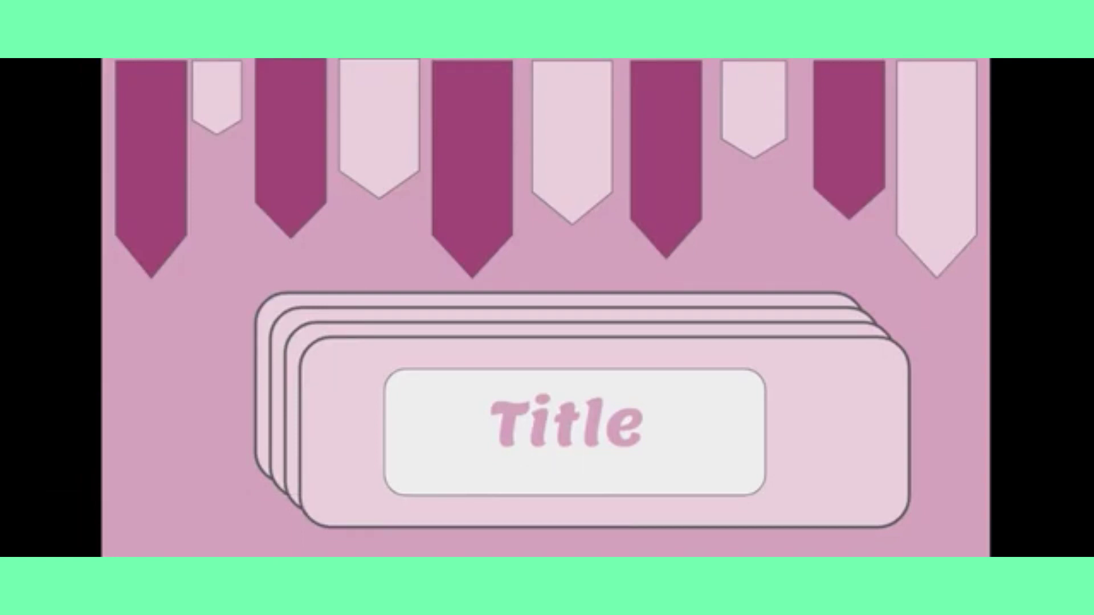
- Exit the full-screen presentation back to the slide editor
left_click(568, 517)
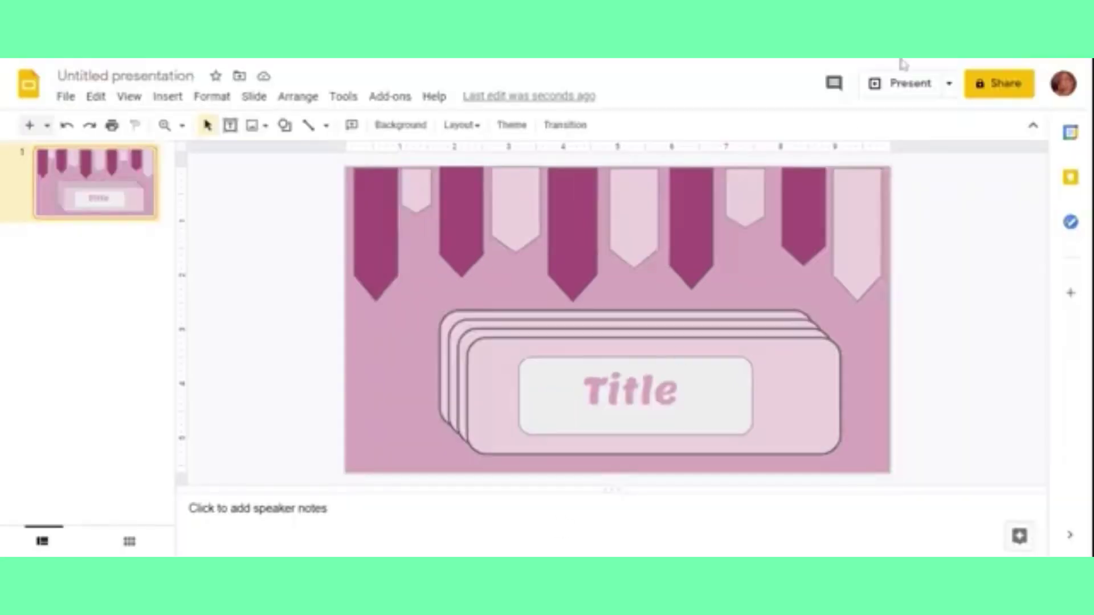